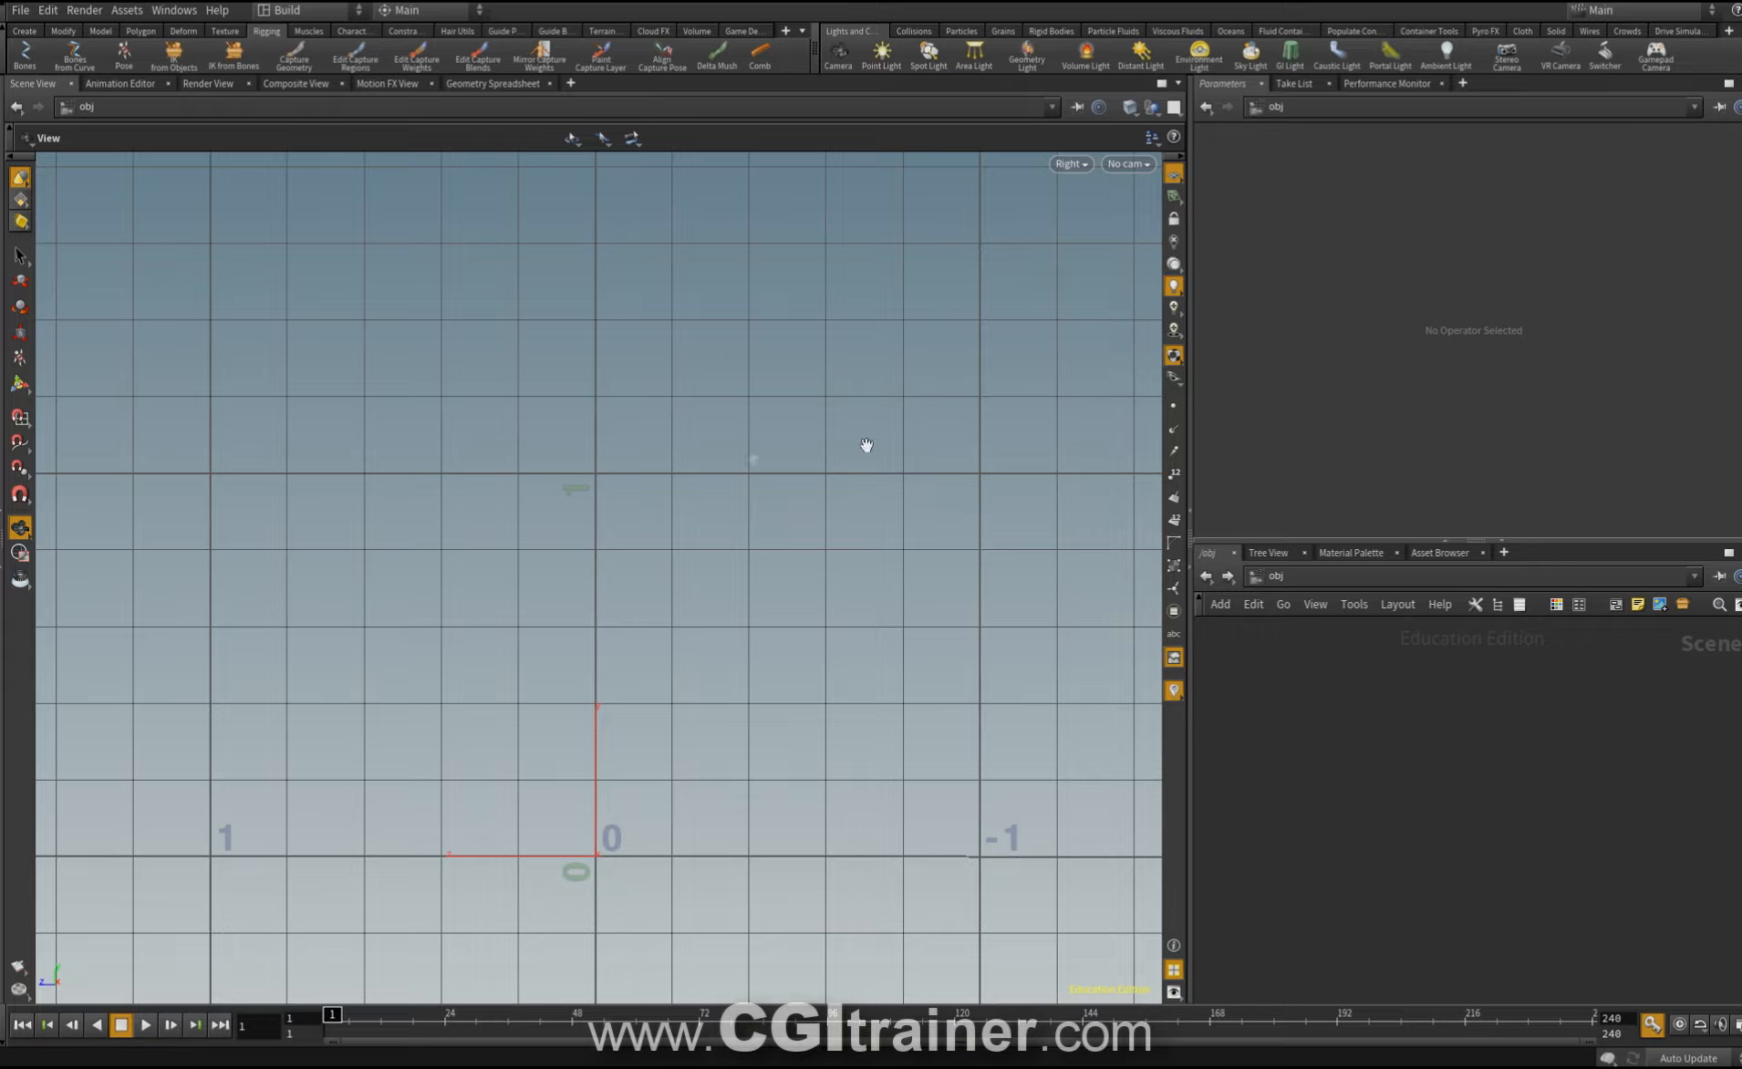
Draw a four-bone leg chain with No Kinematics, from a hip about 1.6 units high down to a toe at ground level.
{"action": "left_click", "coordinate": [22, 47]}
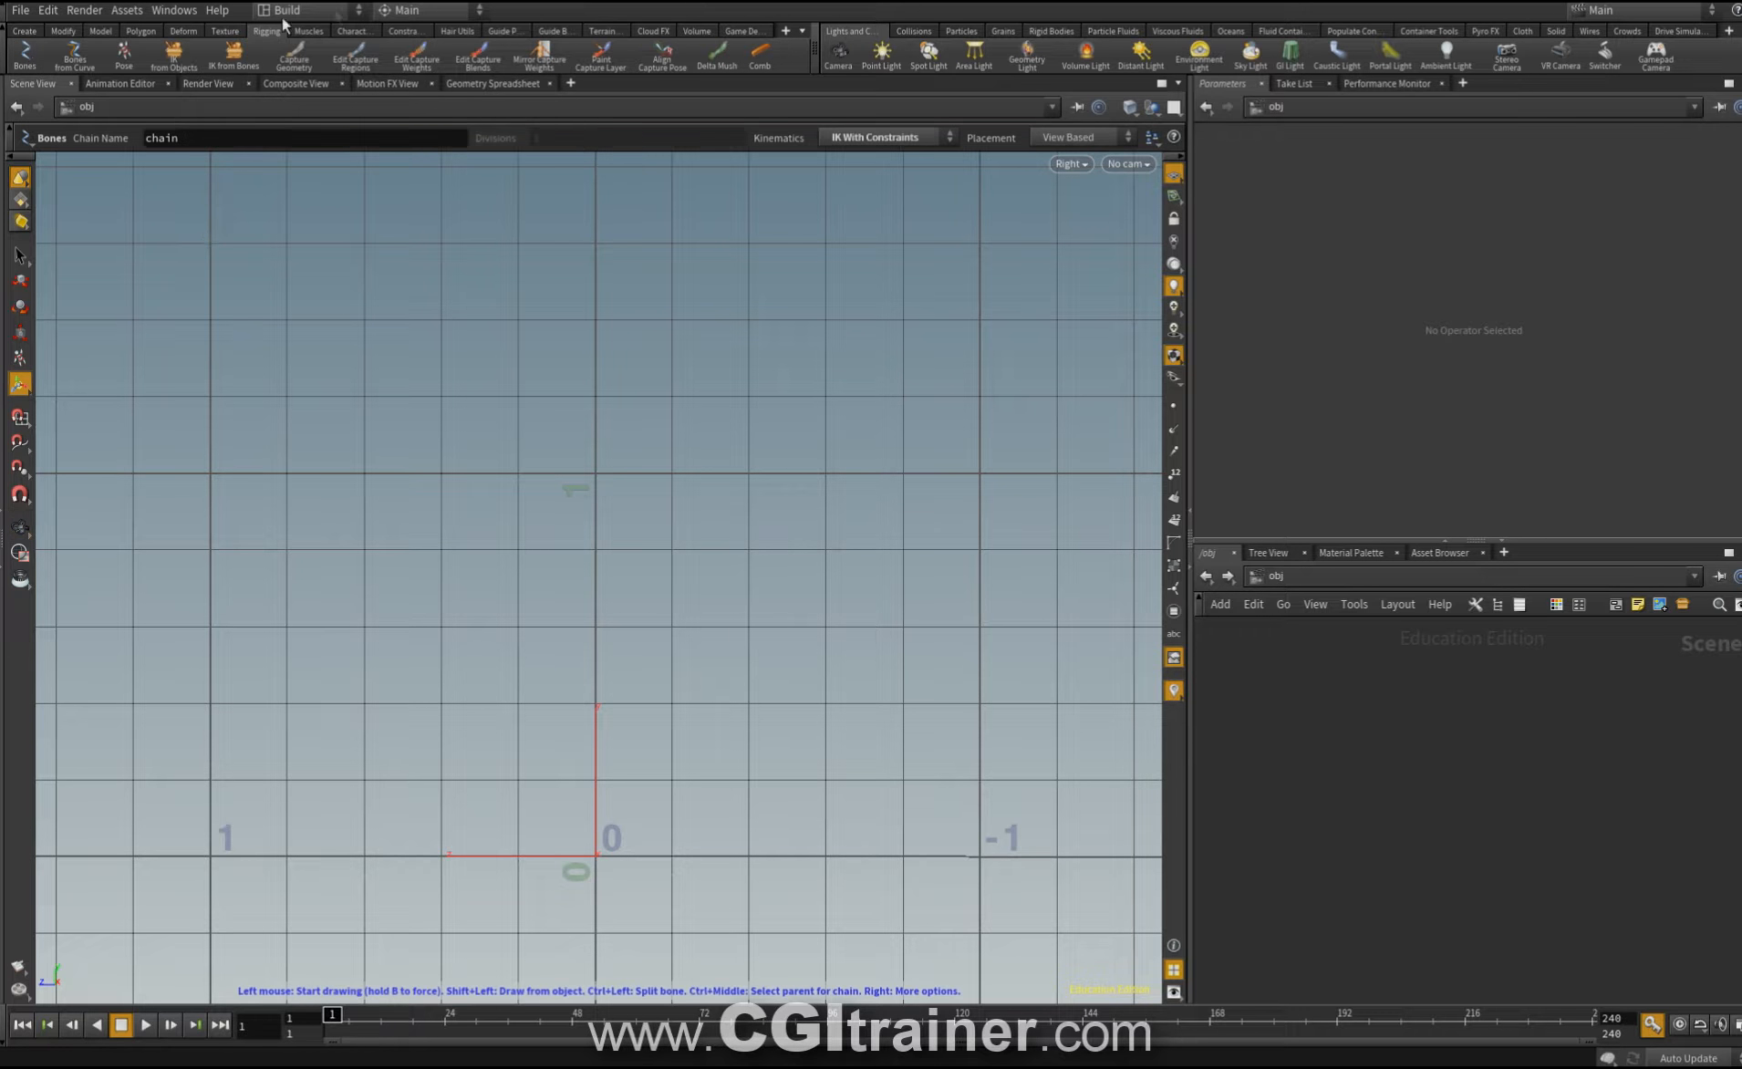
{"action": "left_click", "coordinate": [899, 139]}
{"action": "left_click", "coordinate": [860, 151]}
{"action": "left_click", "coordinate": [813, 220]}
{"action": "left_click", "coordinate": [675, 506]}
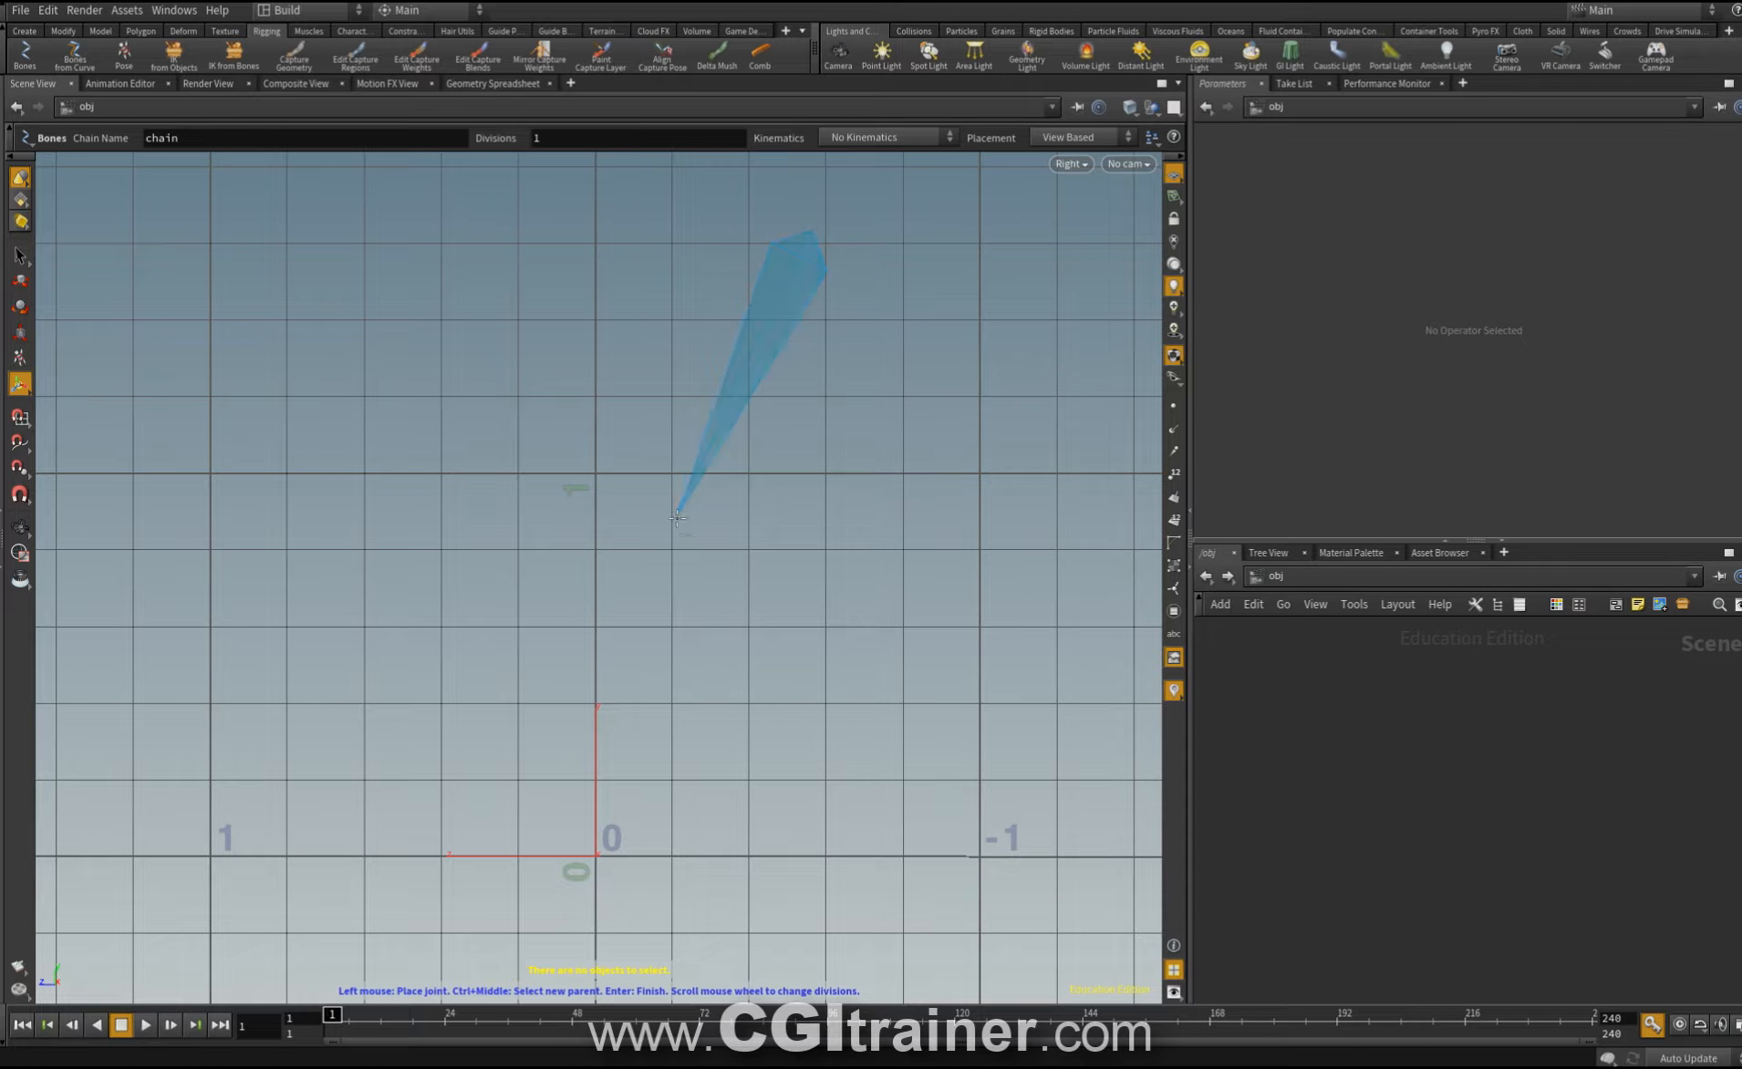
{"action": "left_click", "coordinate": [792, 811]}
{"action": "left_click", "coordinate": [664, 857]}
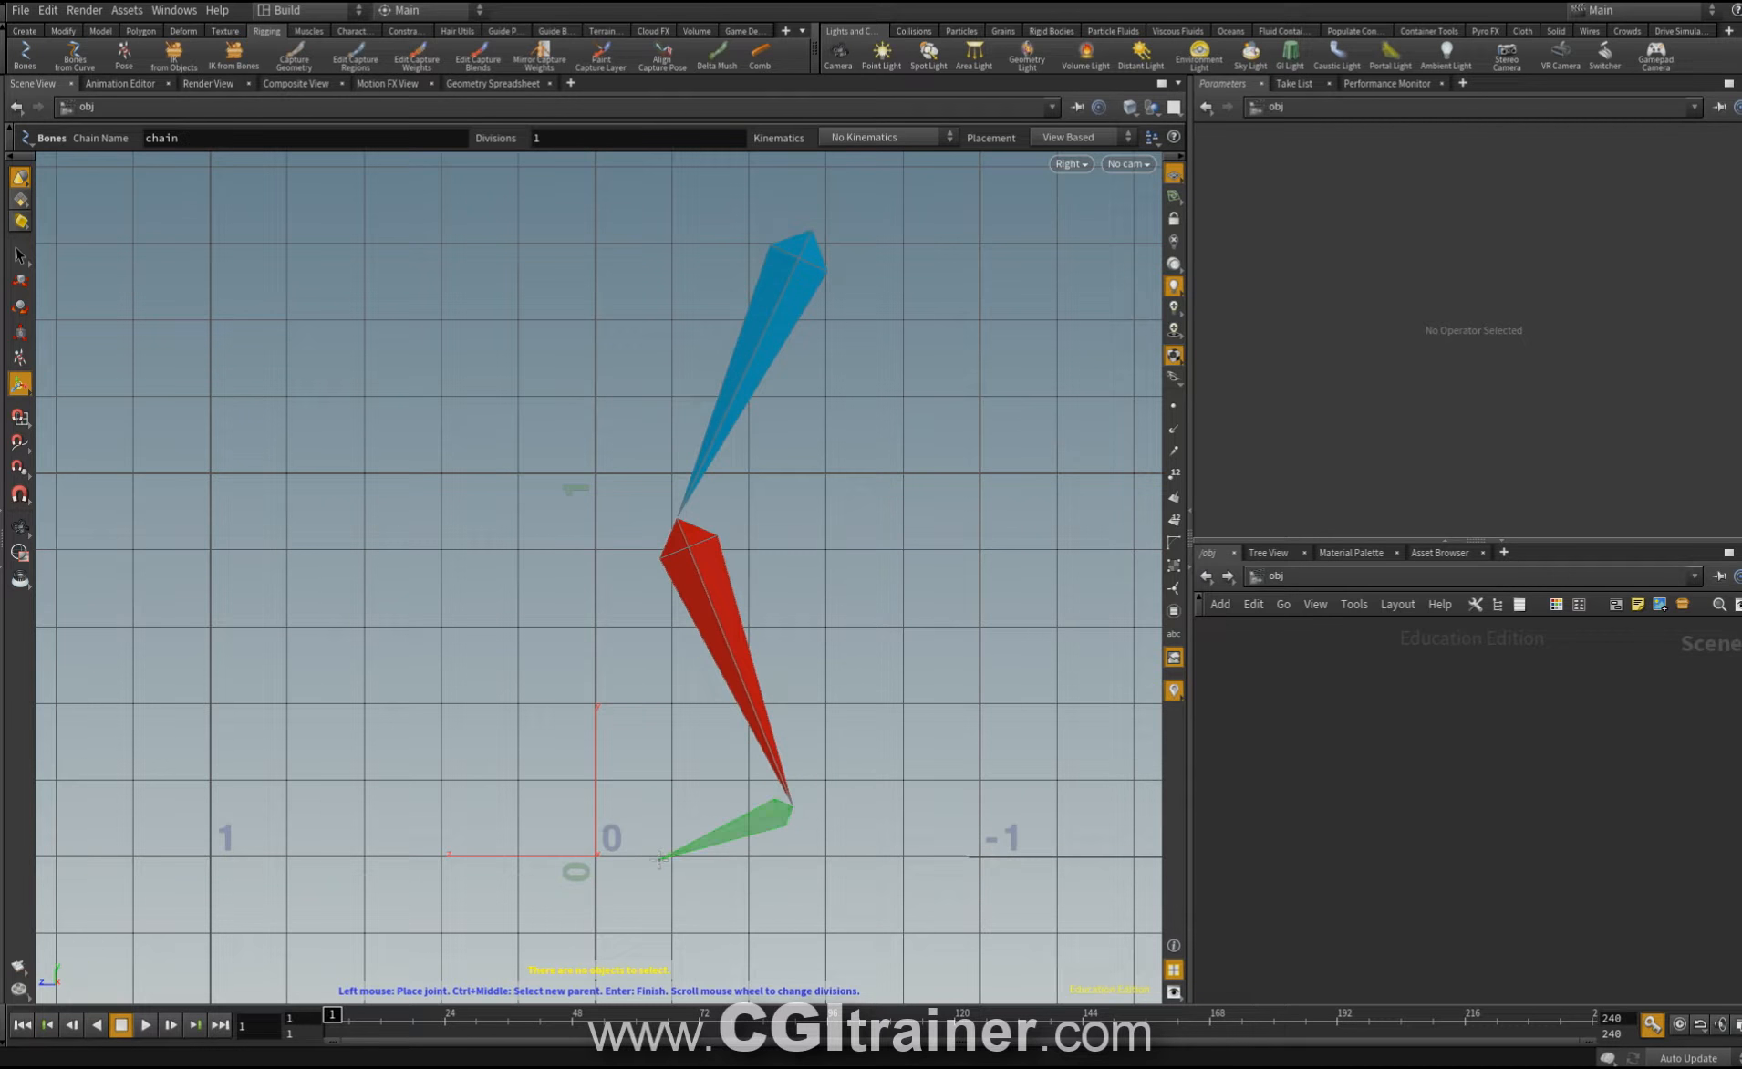
{"action": "left_click", "coordinate": [523, 859]}
{"action": "key", "text": "Return"}
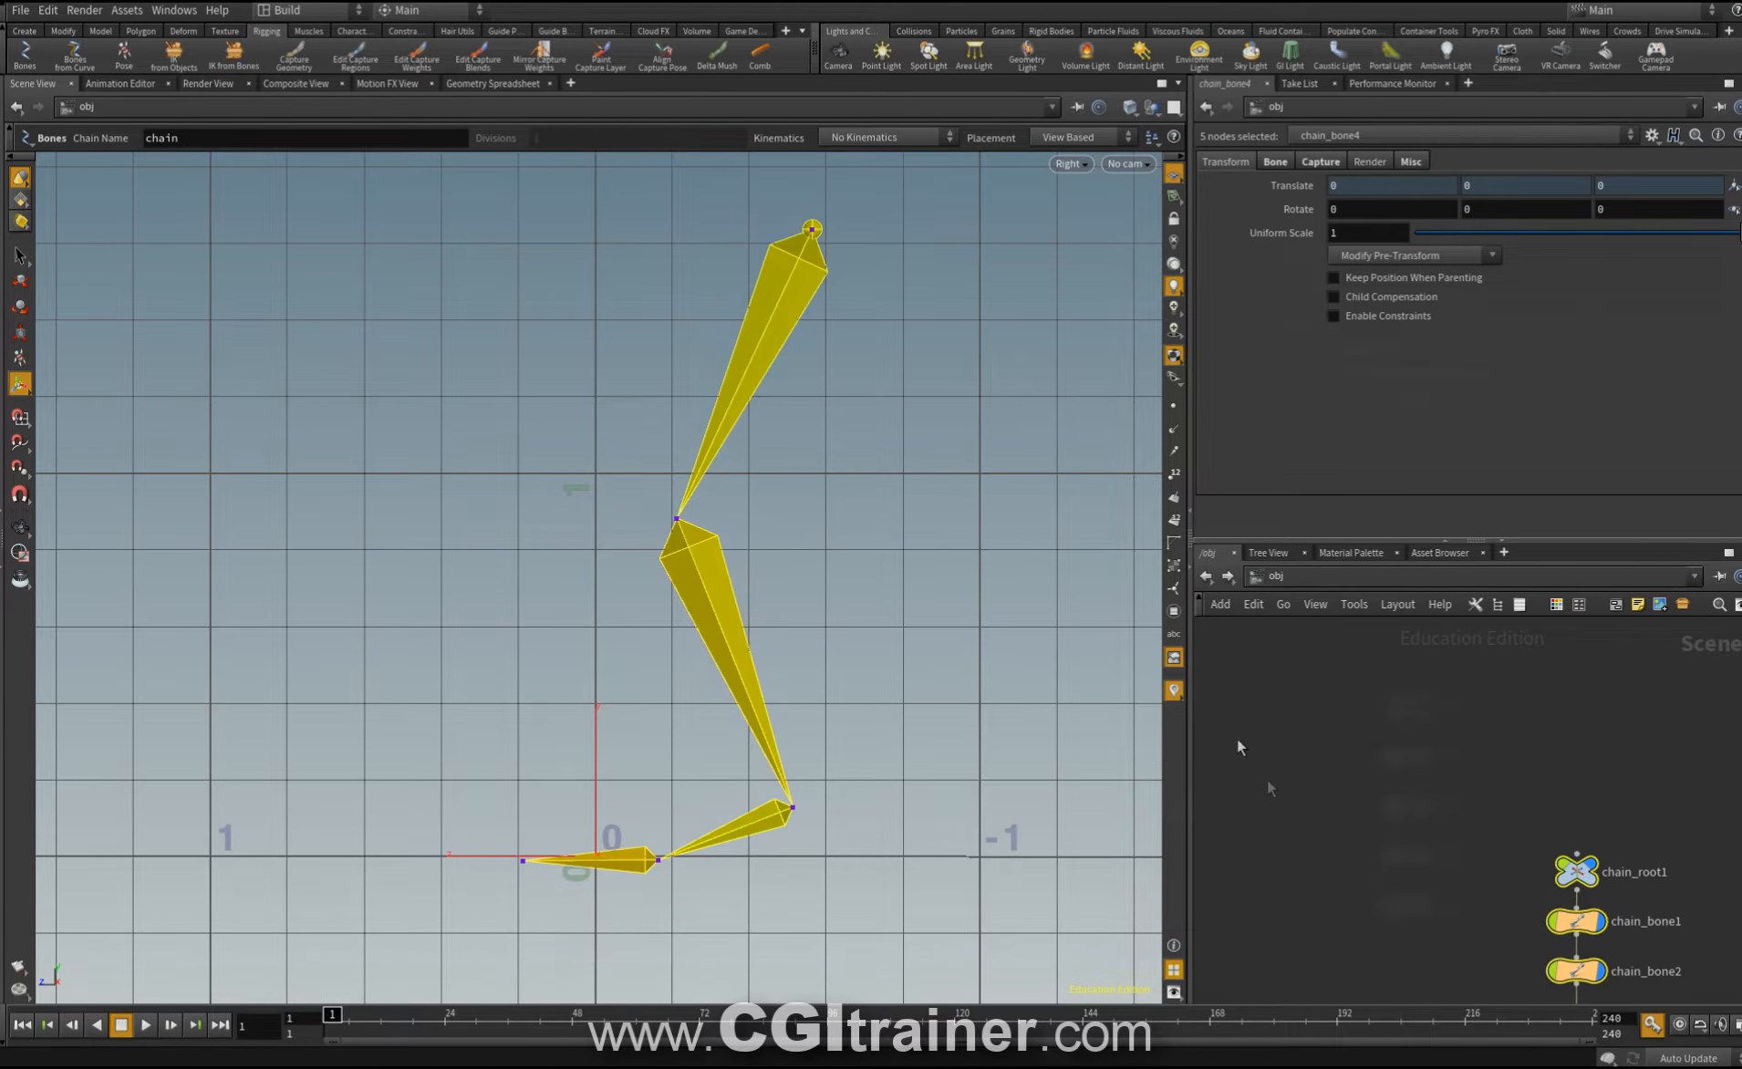
Add IK With Twist Affector kinematics to the upper two bones, from chain_bone1 to chain_bone2.
{"action": "mouse_move", "coordinate": [1388, 891]}
{"action": "left_click", "coordinate": [1392, 730]}
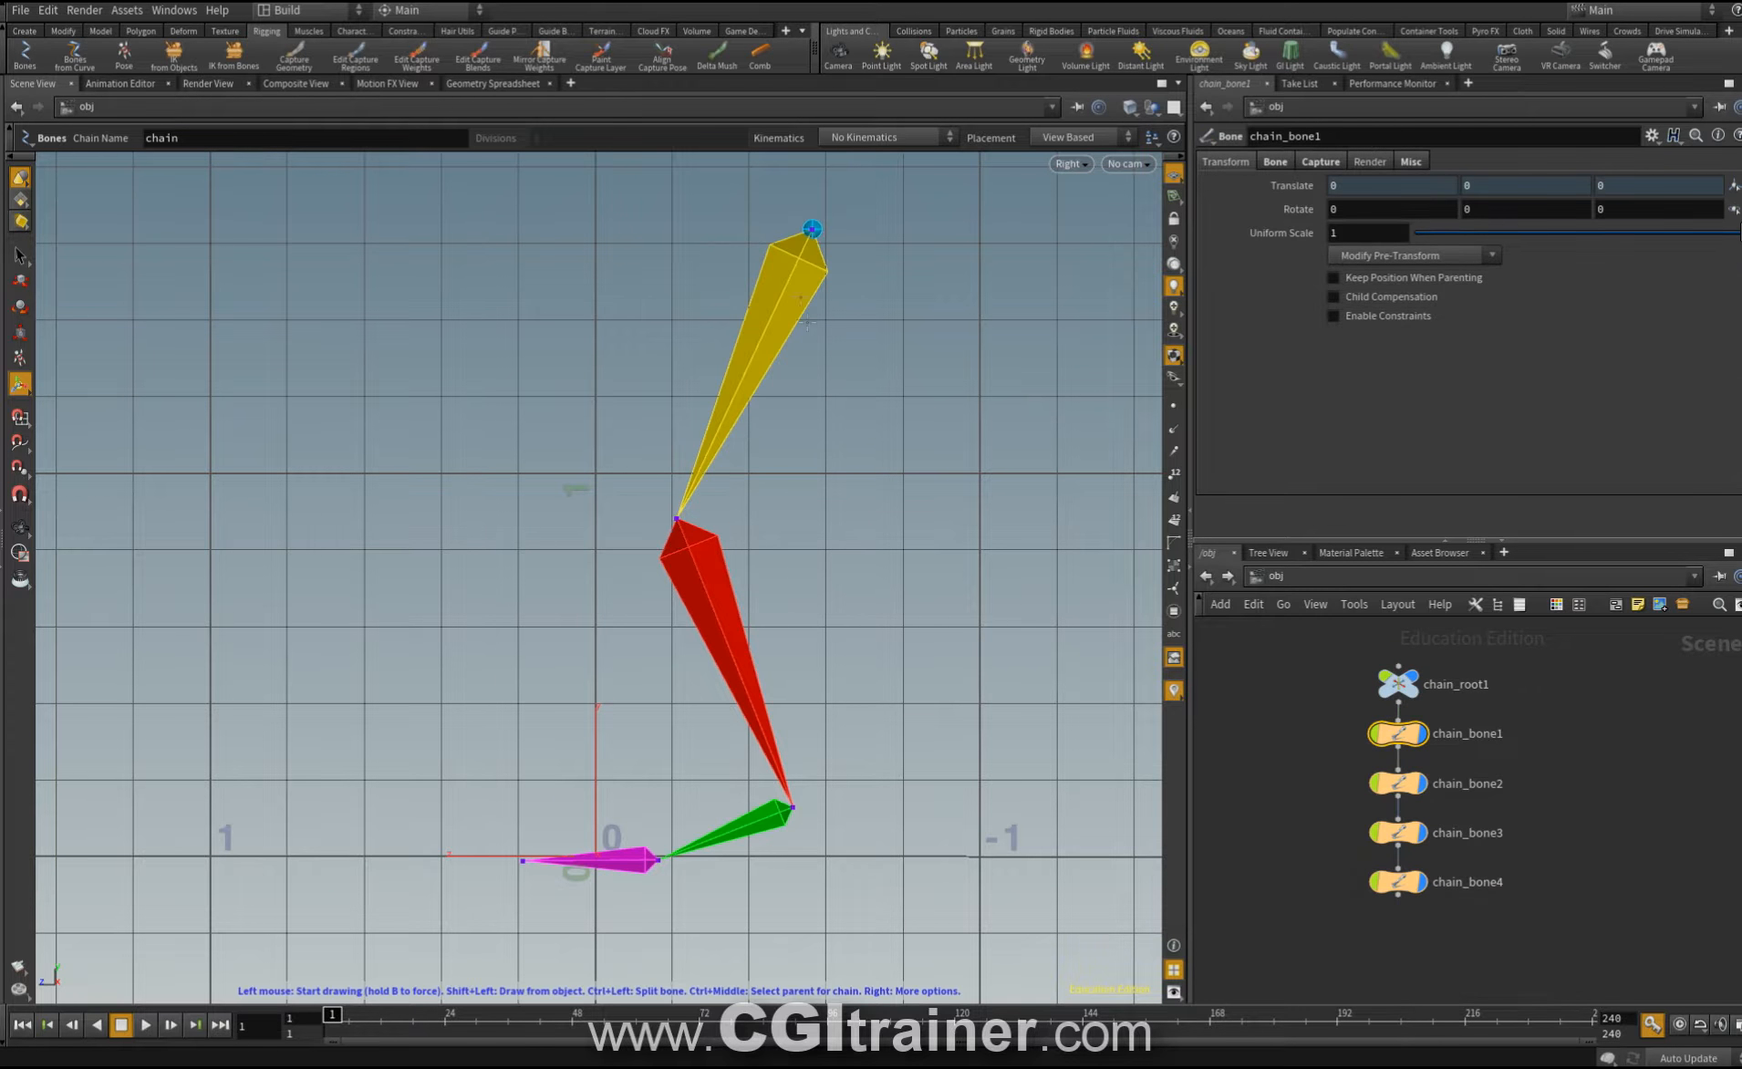
{"action": "left_click", "coordinate": [949, 138]}
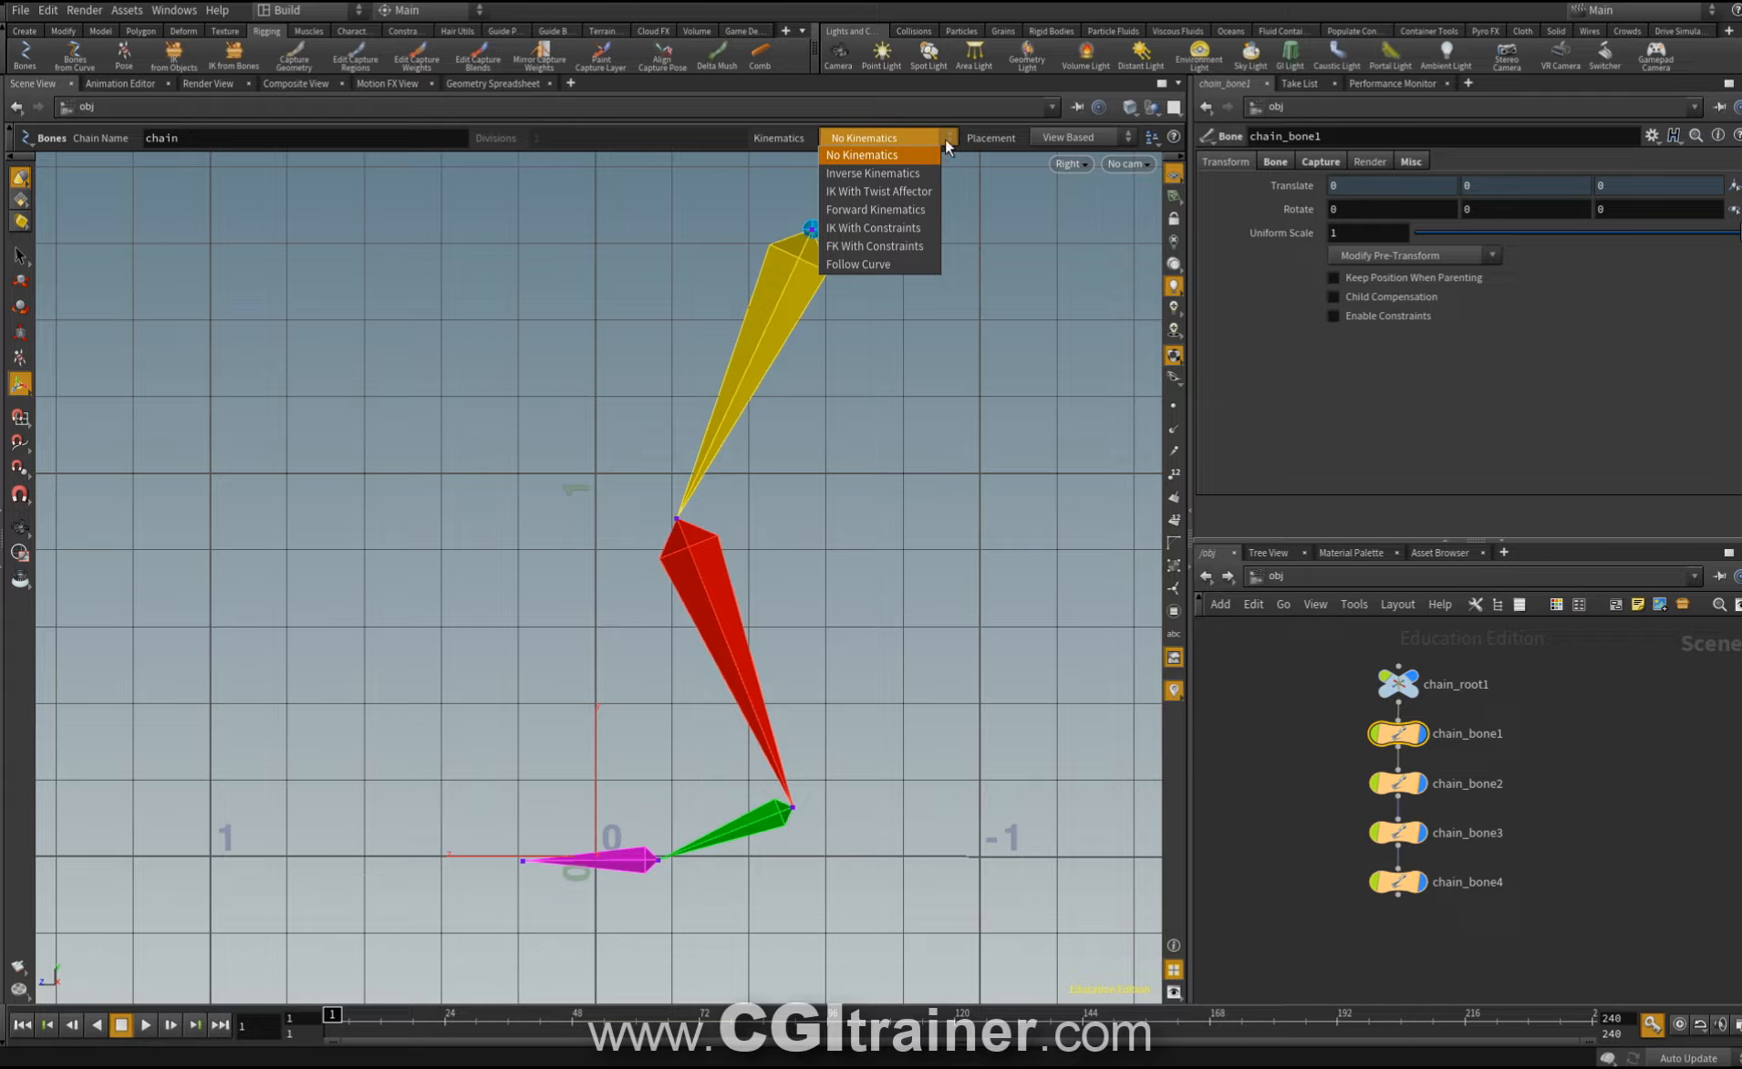
{"action": "left_click", "coordinate": [878, 191]}
{"action": "right_click", "coordinate": [784, 292]}
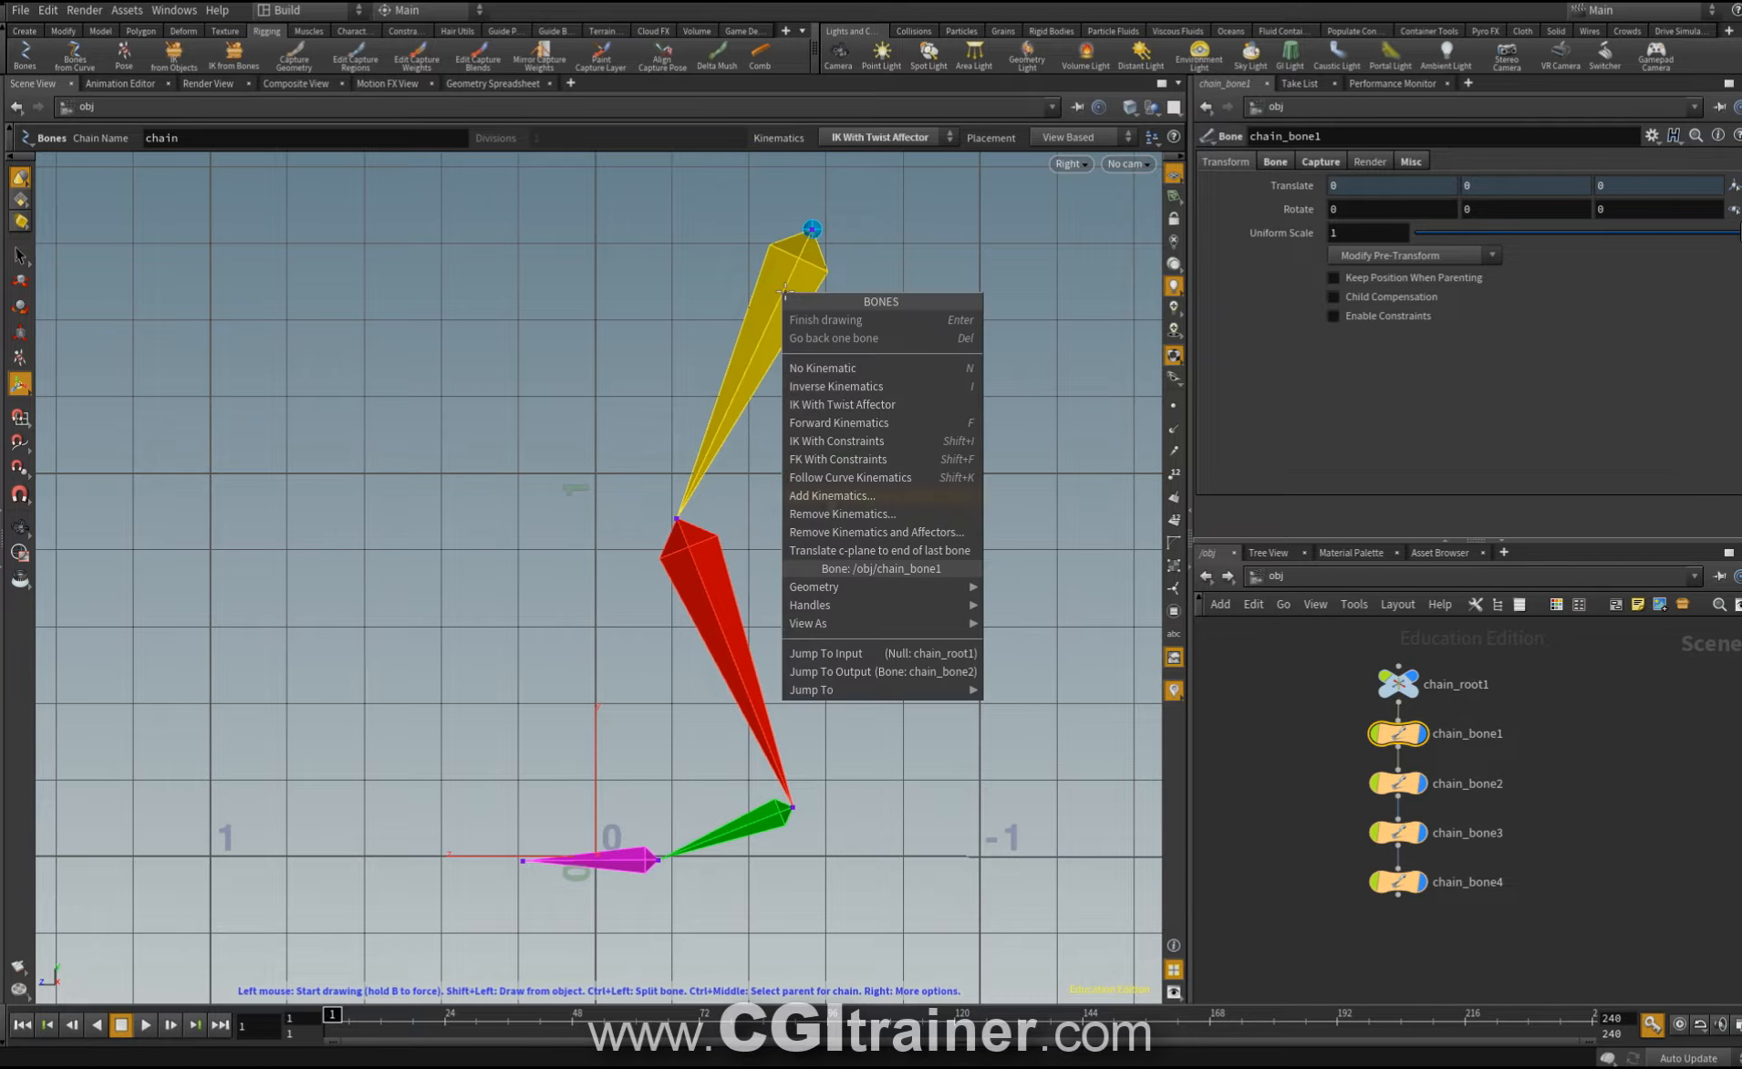
{"action": "left_click", "coordinate": [829, 496]}
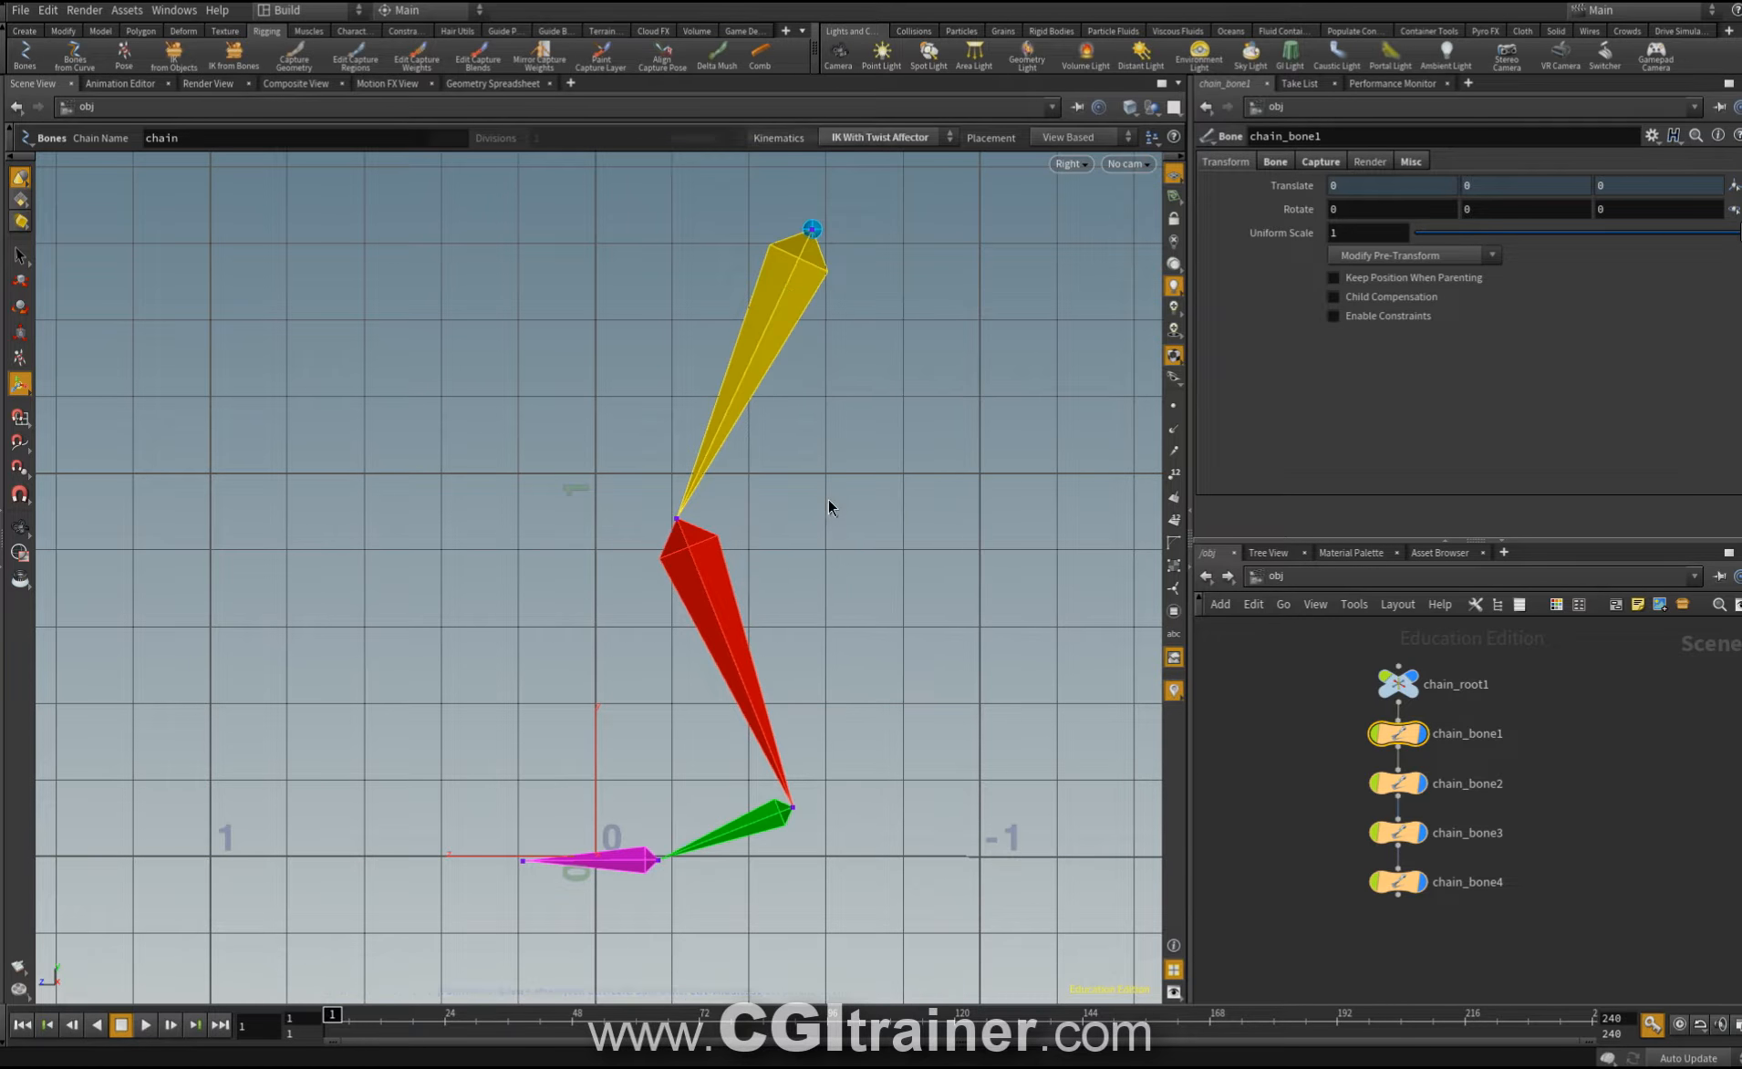
{"action": "left_click", "coordinate": [732, 657]}
{"action": "key", "text": "Return"}
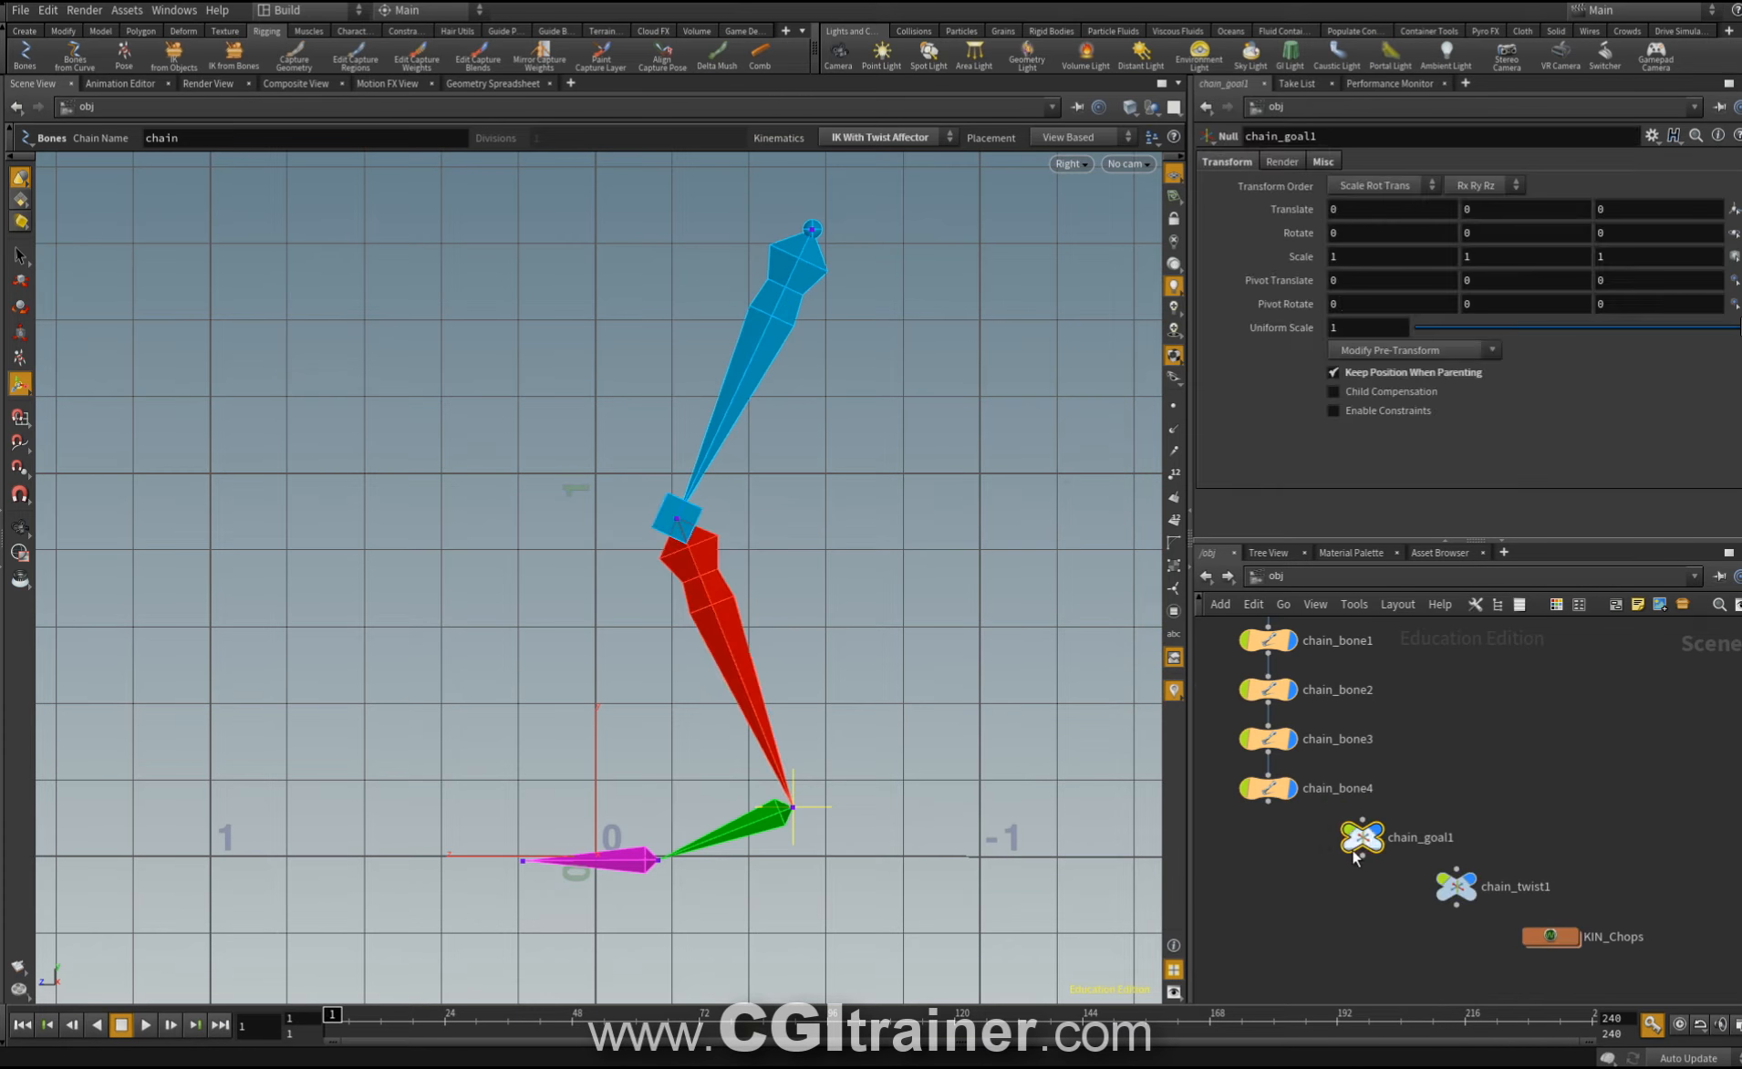
Rename the chain_goal1 null to GOAL and the chain_twist1 null to ORIENTATION.
{"action": "double_click", "coordinate": [1328, 135]}
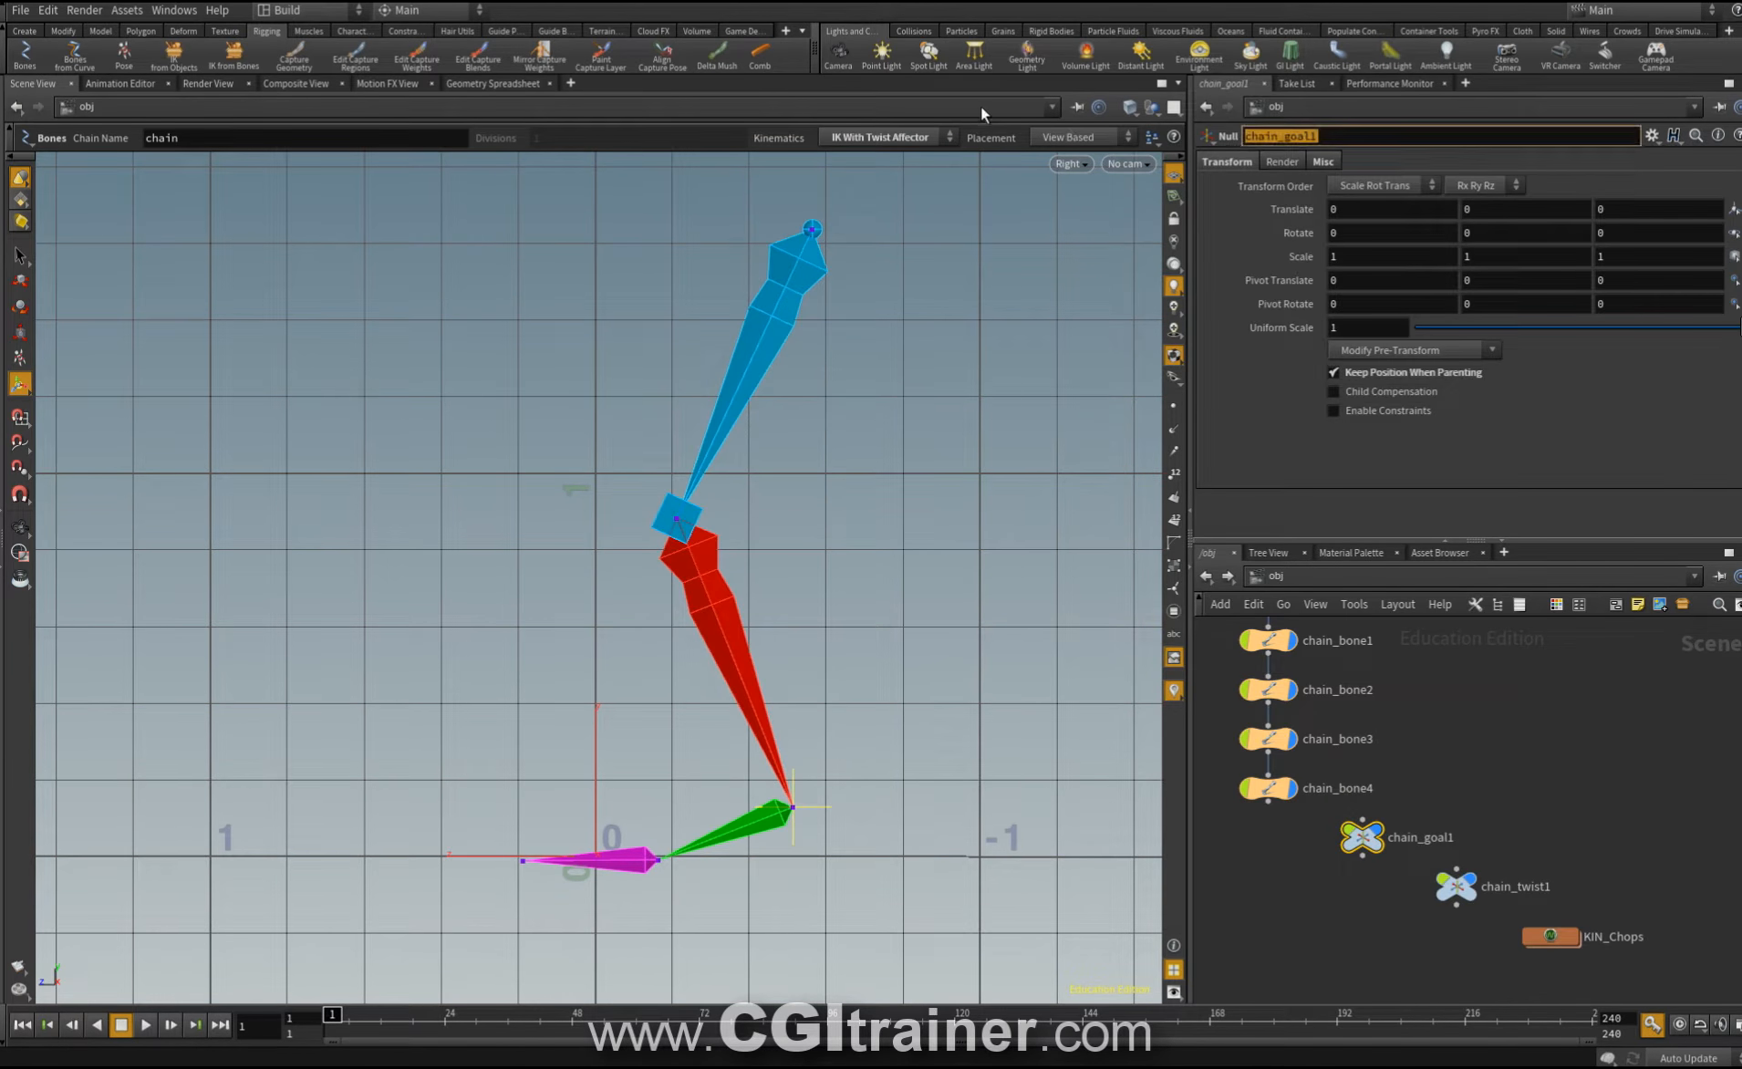
{"action": "type", "text": "GOAL"}
{"action": "key", "text": "Return"}
{"action": "left_click_drag", "start_coordinate": [1456, 886], "coordinate": [1491, 750]}
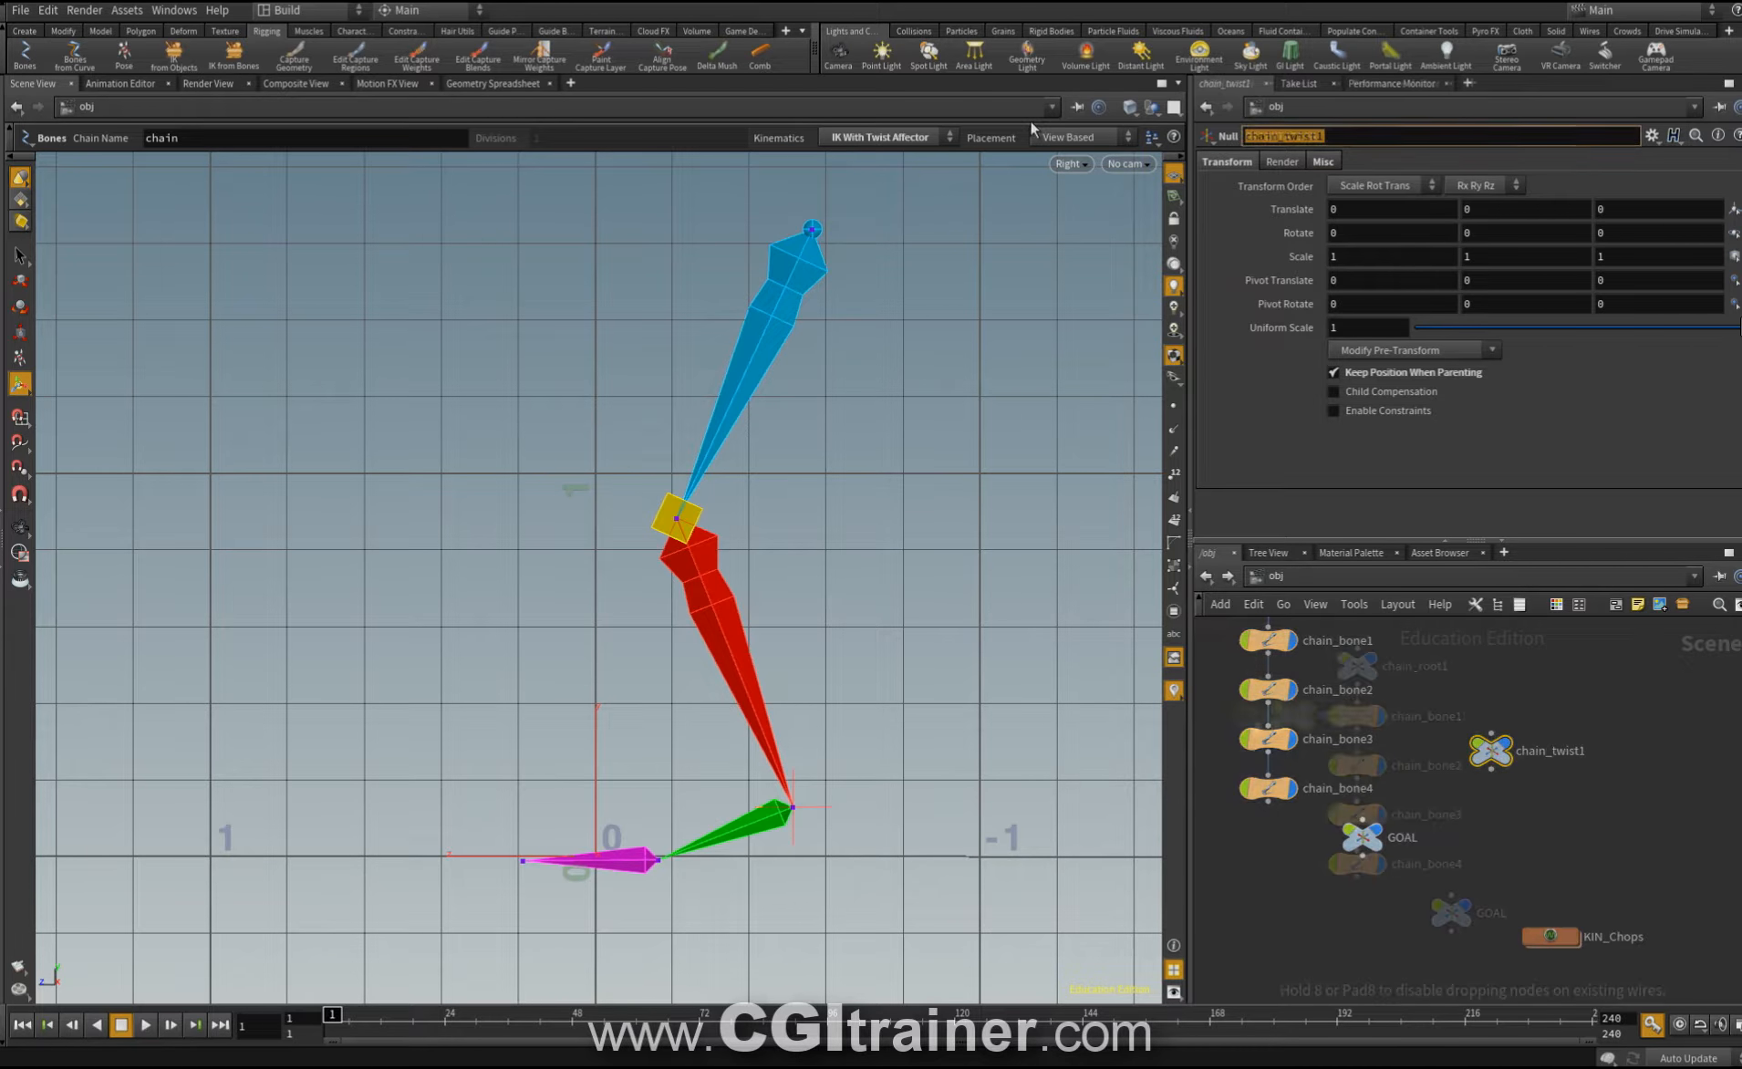
{"action": "left_click_drag", "start_coordinate": [1368, 721], "coordinate": [1237, 730]}
{"action": "middle_click_drag", "start_coordinate": [1536, 719], "coordinate": [1576, 778]}
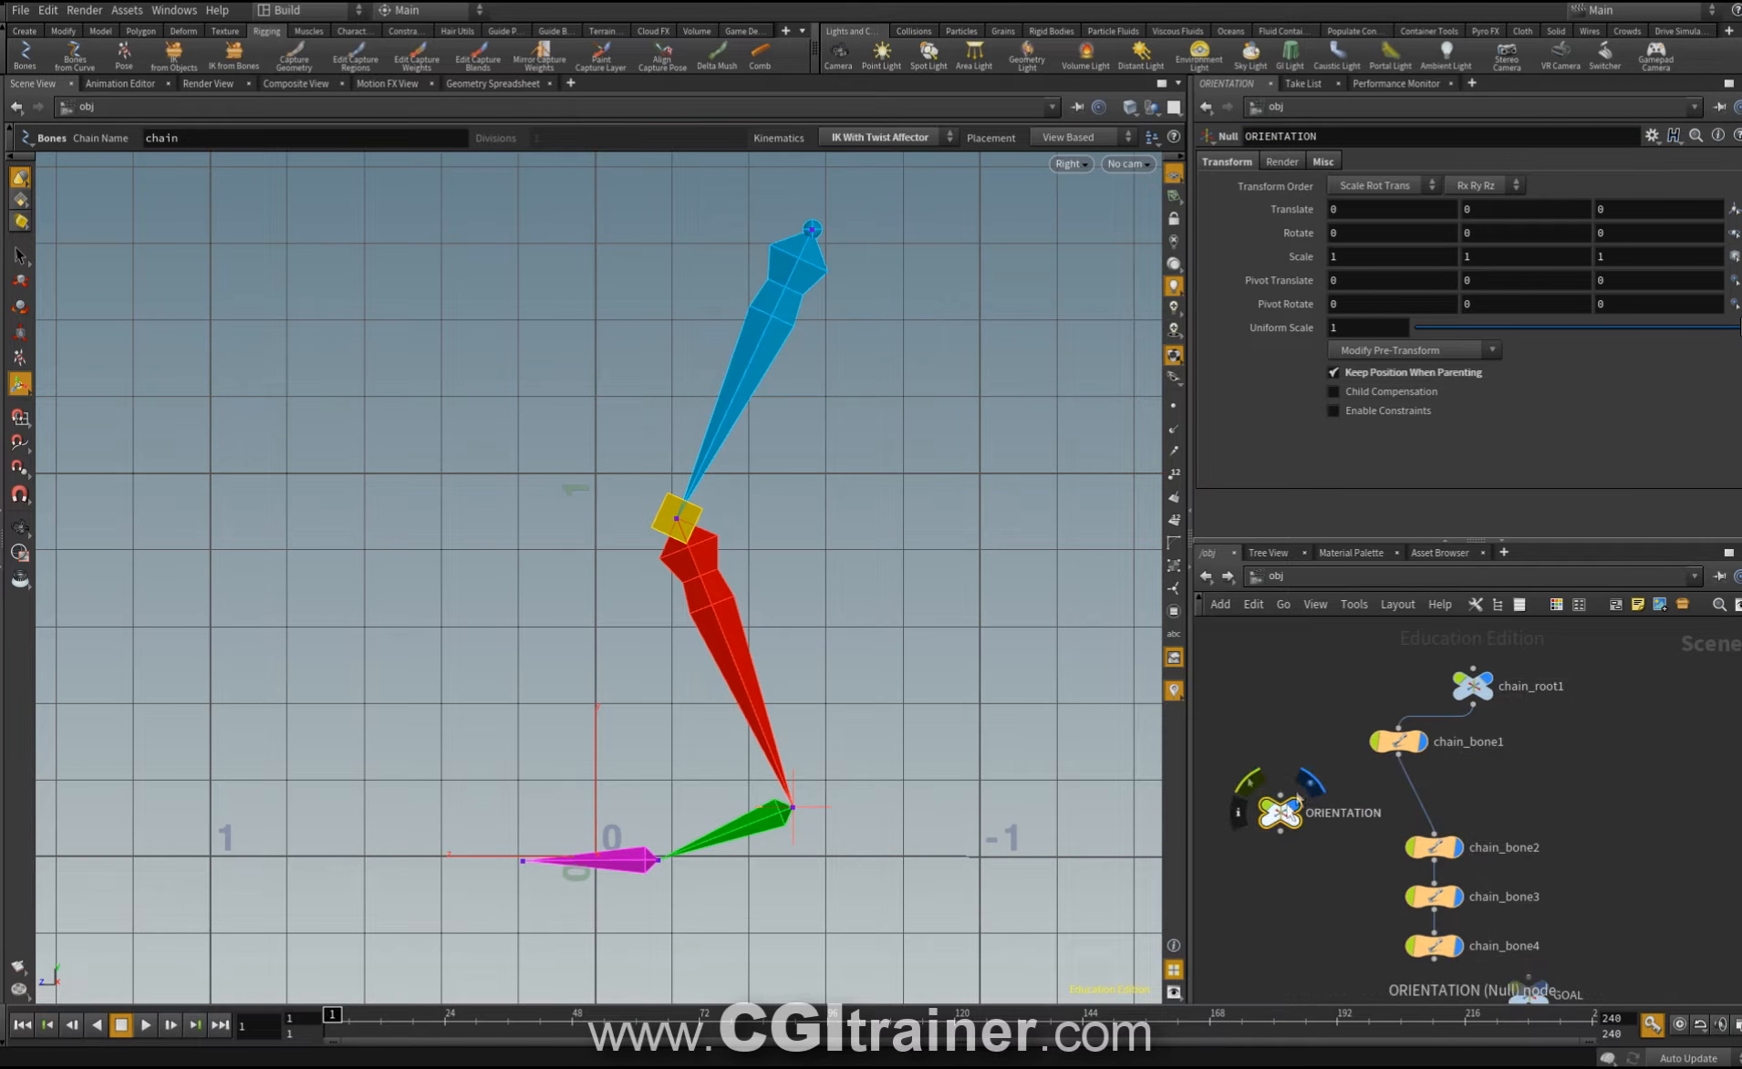
Arrange the network nodes with ORIENTATION beside chain_bone1, GOAL beside chain_bone2, and chain_bone4 beside chain_bone3.
{"action": "left_click_drag", "start_coordinate": [1284, 812], "coordinate": [1312, 787]}
{"action": "left_click_drag", "start_coordinate": [1472, 703], "coordinate": [1502, 674]}
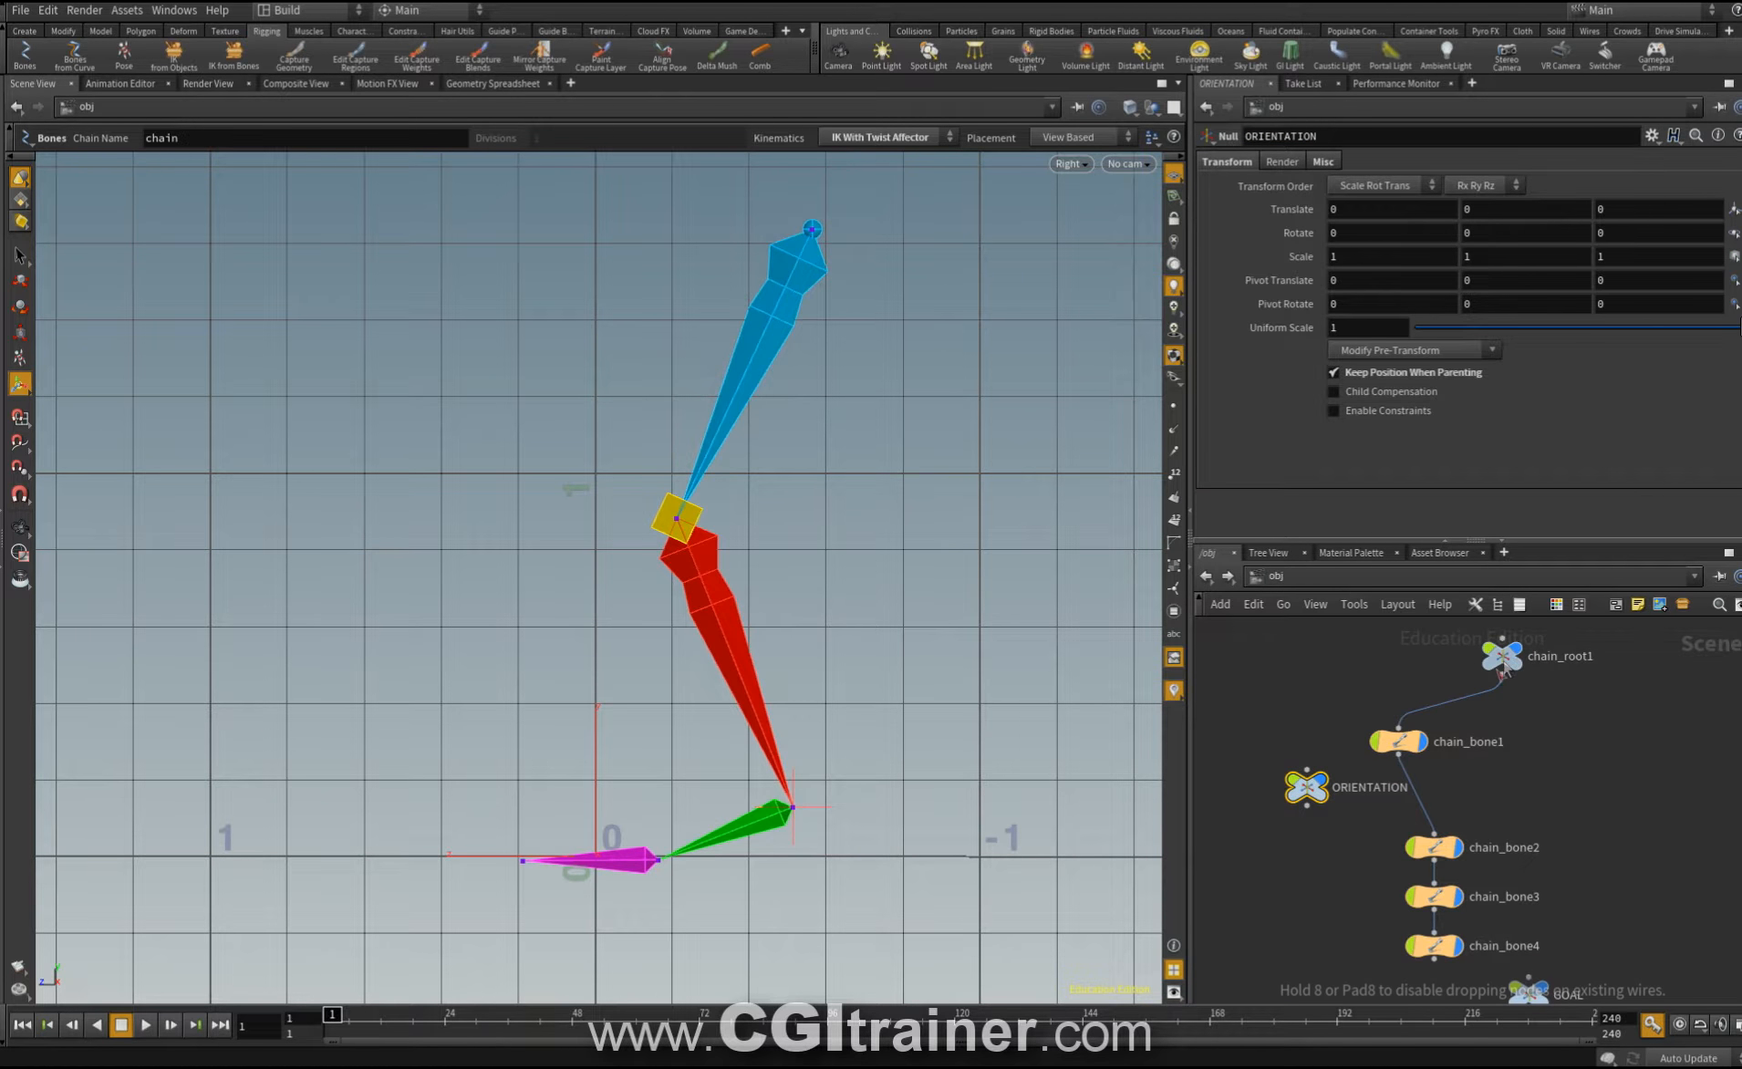
{"action": "left_click_drag", "start_coordinate": [1449, 857], "coordinate": [1555, 904]}
{"action": "left_click_drag", "start_coordinate": [1425, 955], "coordinate": [1430, 992]}
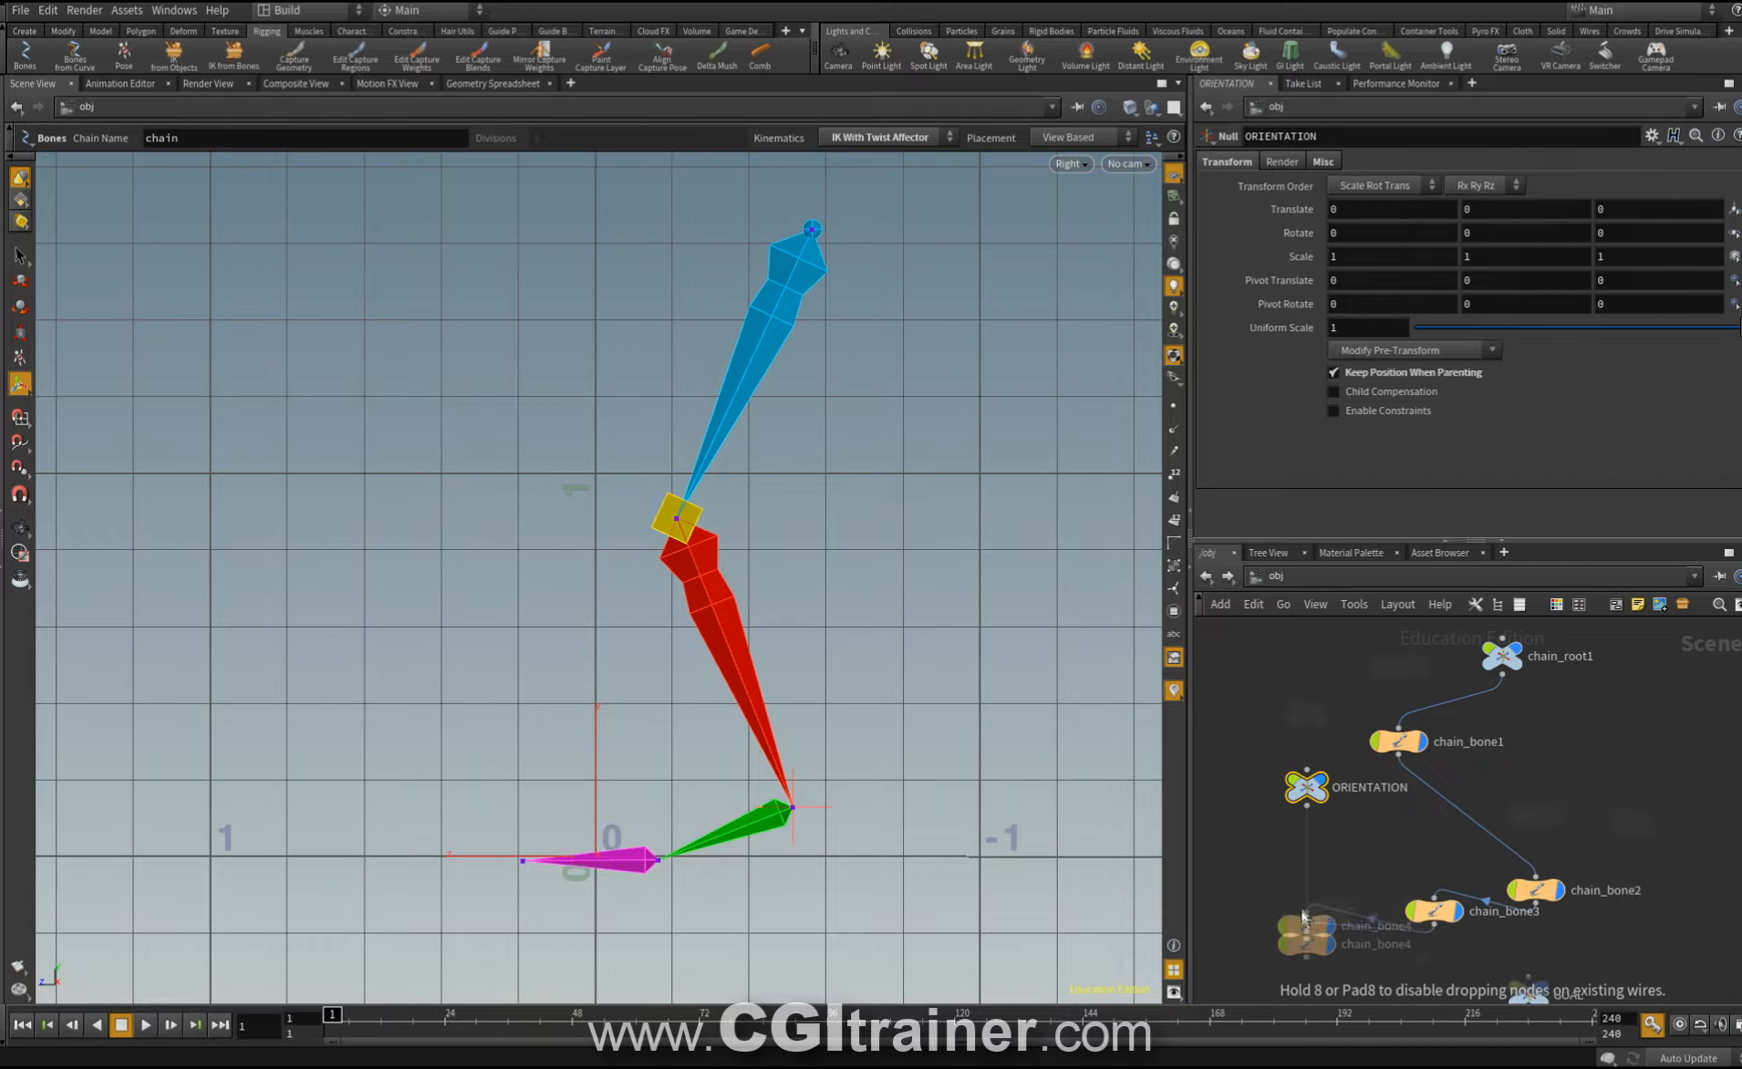
{"action": "left_click_drag", "start_coordinate": [1624, 832], "coordinate": [1656, 813]}
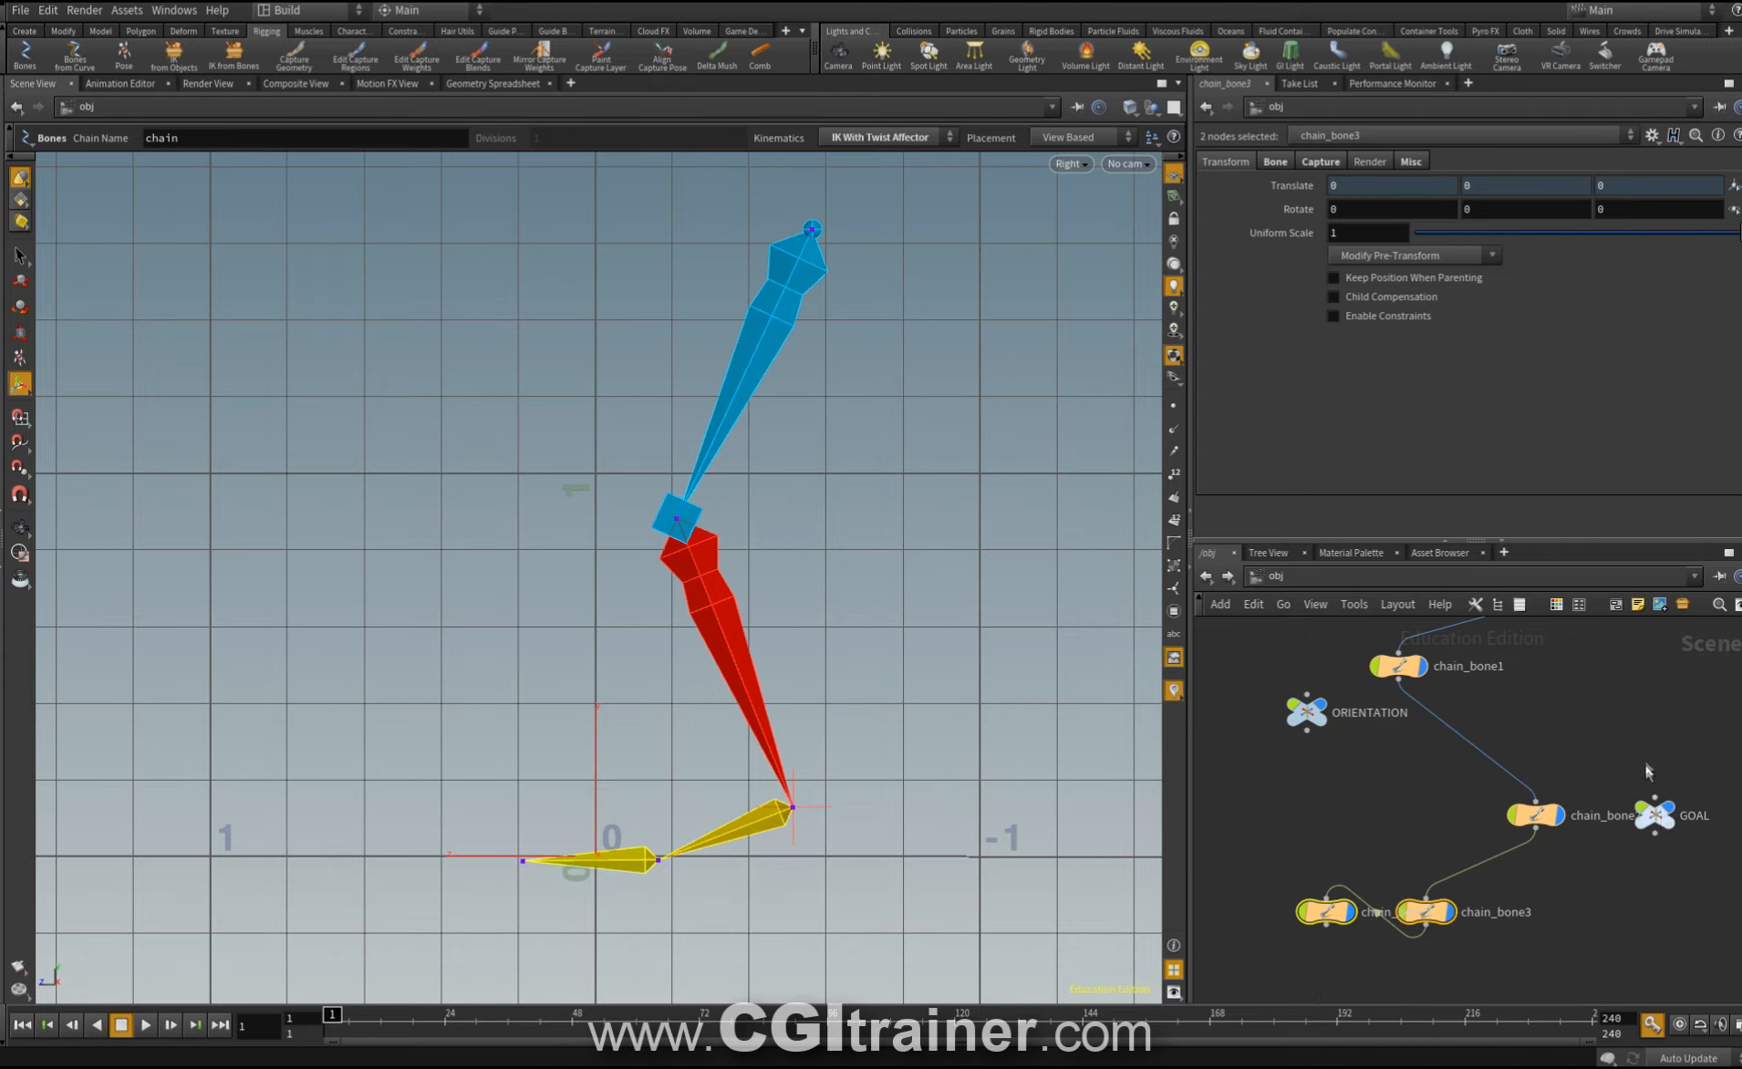
{"action": "scroll", "coordinate": [1601, 810], "scroll_direction": "down", "scroll_amount": 3}
{"action": "middle_click_drag", "start_coordinate": [1647, 766], "coordinate": [1600, 852]}
Move the ORIENTATION null forward of the knee, to a translation of about -0.29 in Y and -0.13 in Z.
{"action": "left_click", "coordinate": [20, 281]}
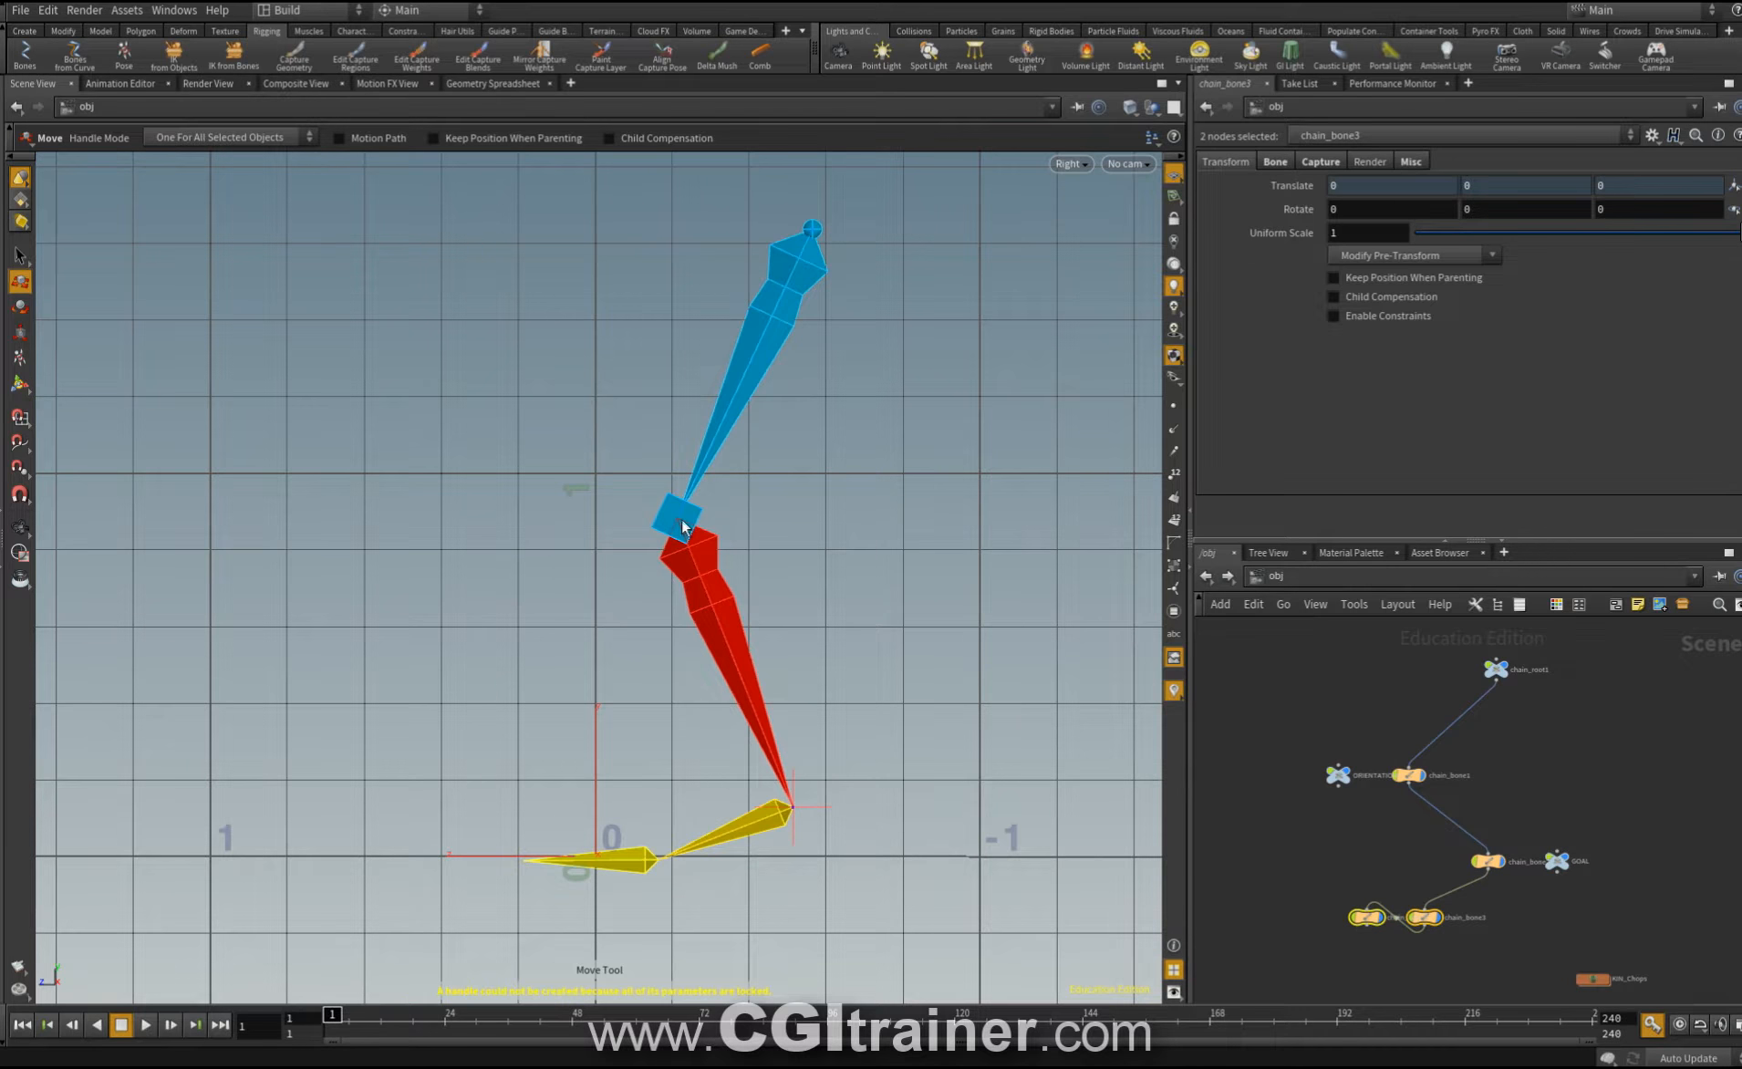
{"action": "left_click", "coordinate": [683, 527]}
{"action": "left_click_drag", "start_coordinate": [808, 470], "coordinate": [697, 476]}
{"action": "key", "text": "Escape"}
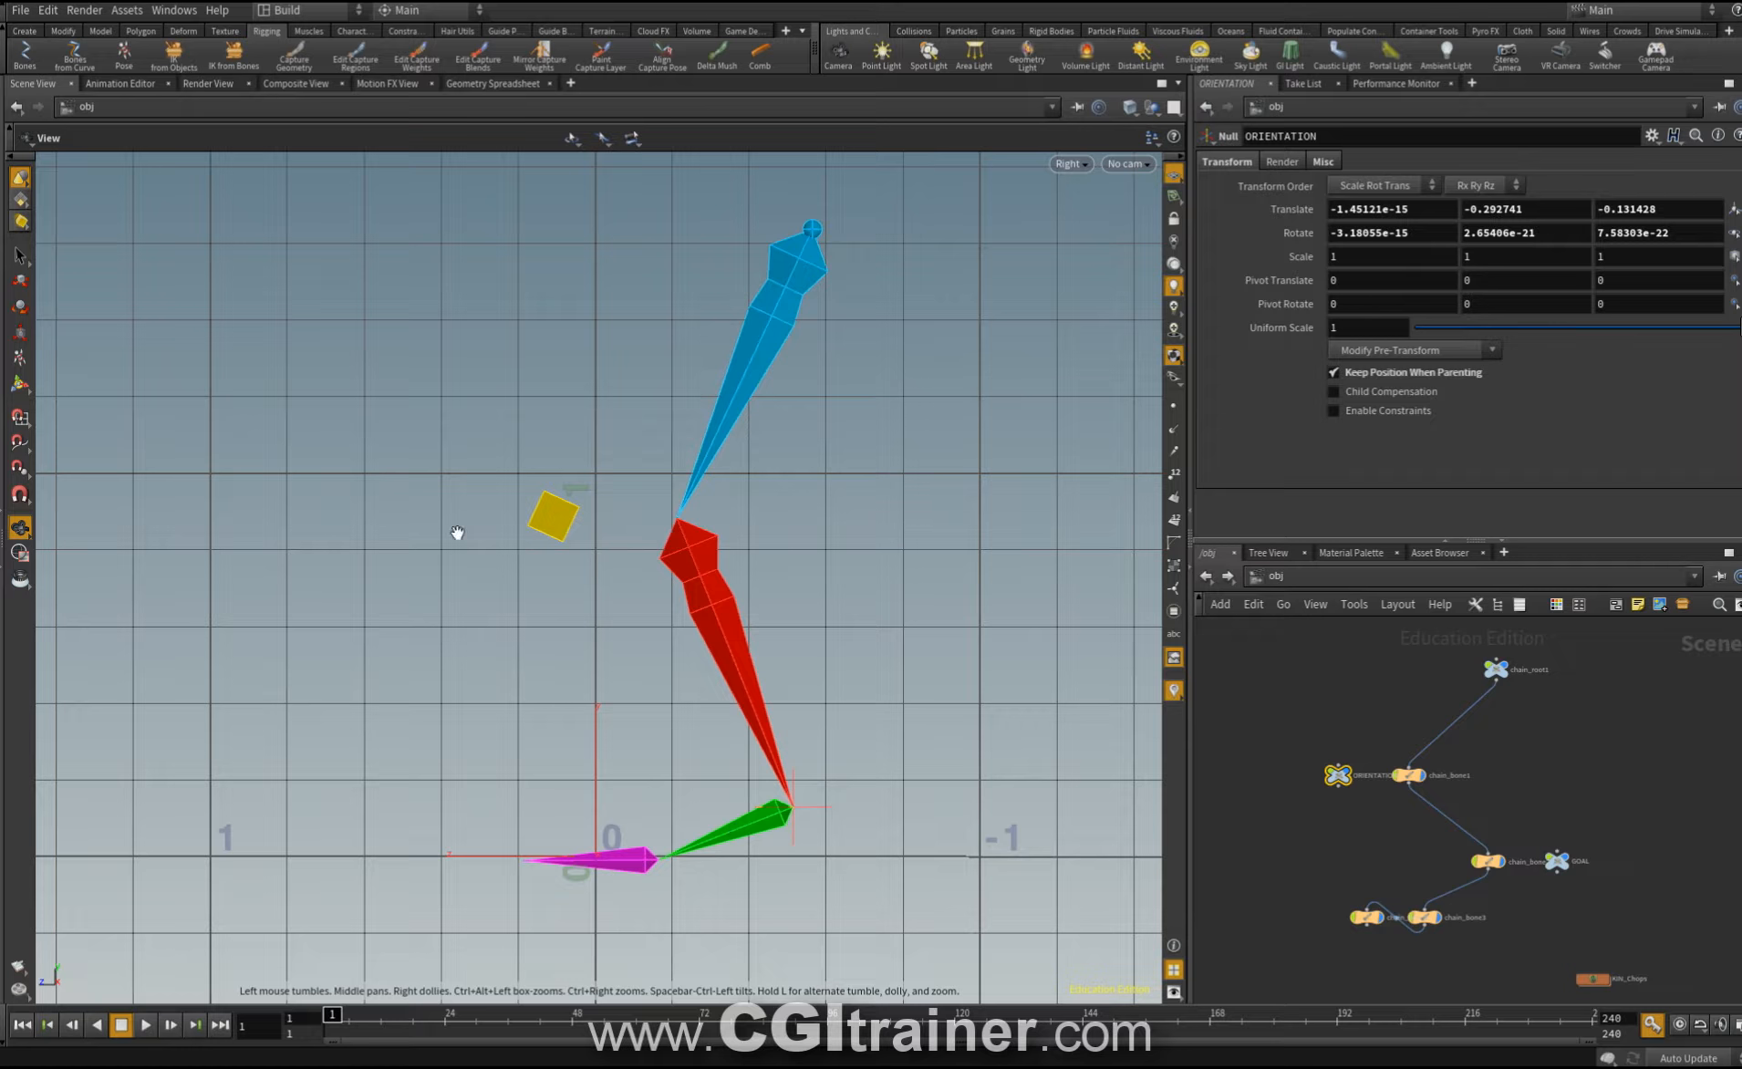
Add Inverse Kinematics to the foot bone, chain_bone3.
{"action": "left_click", "coordinate": [25, 56]}
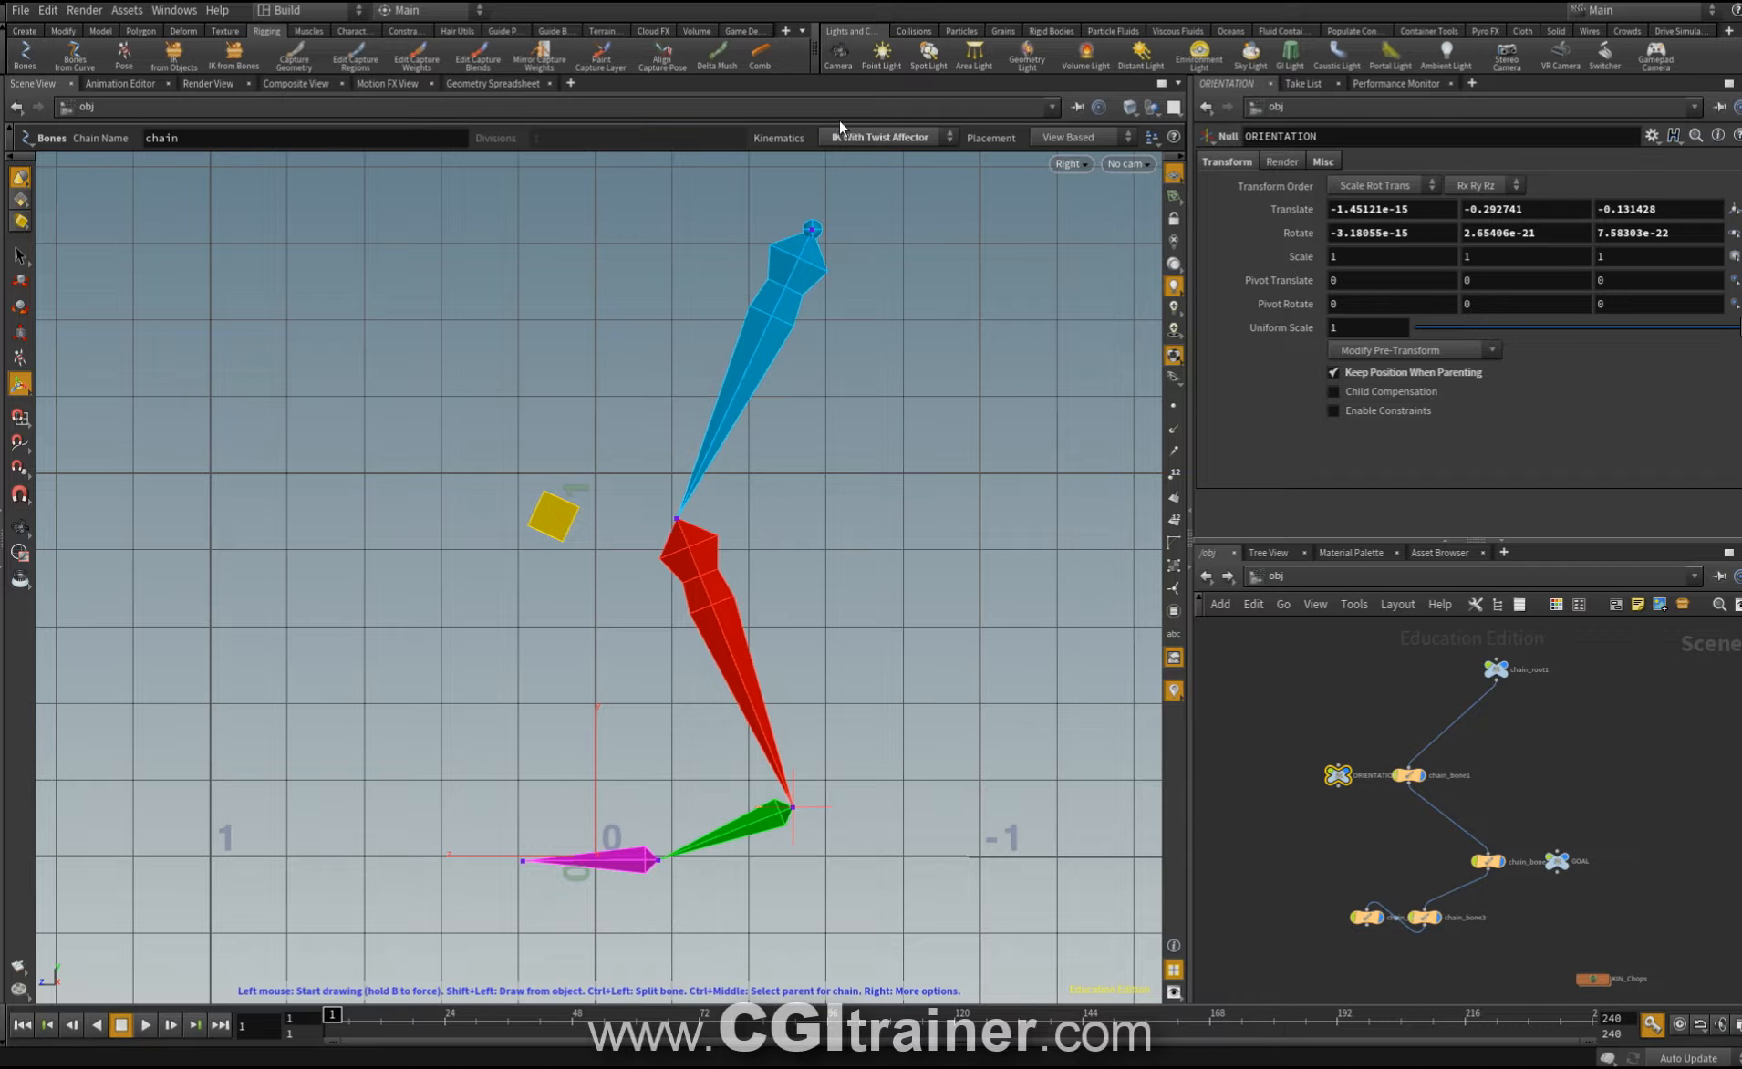
{"action": "left_click", "coordinate": [866, 138]}
{"action": "left_click", "coordinate": [873, 173]}
{"action": "left_click", "coordinate": [1425, 917]}
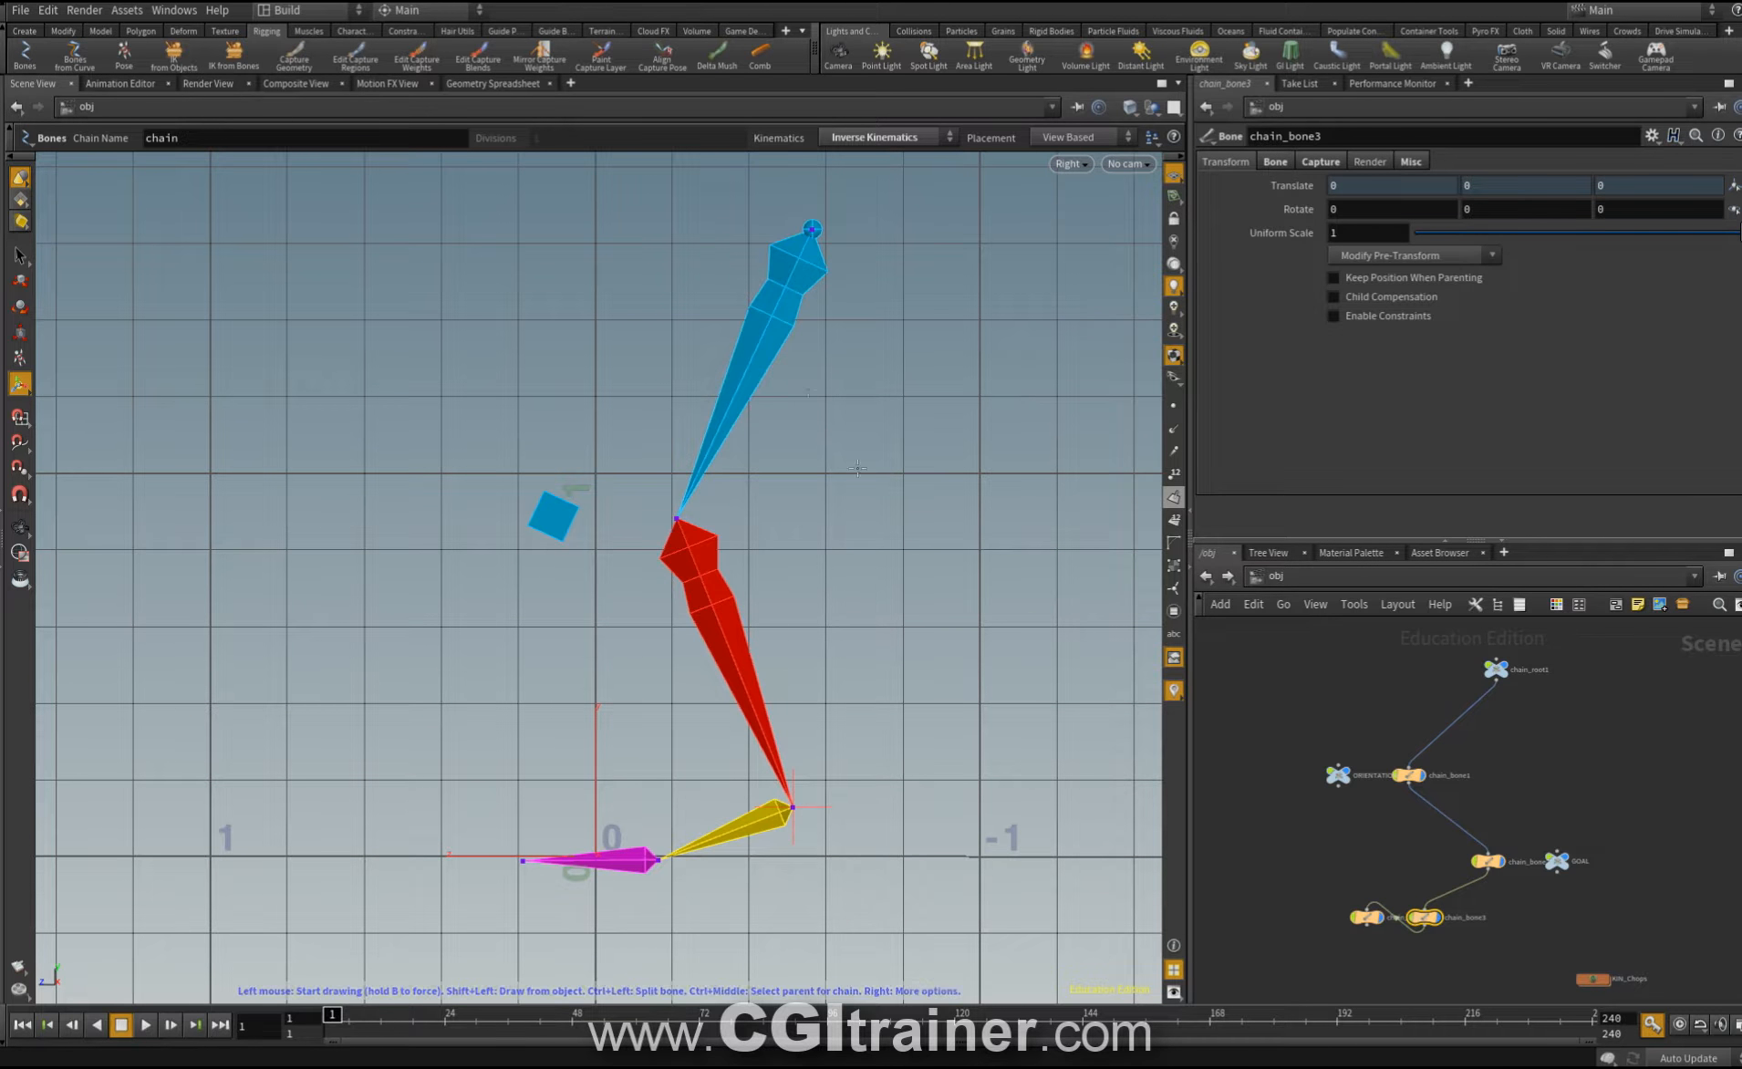
{"action": "key", "text": "shift+f"}
{"action": "right_click", "coordinate": [758, 826]}
{"action": "left_click", "coordinate": [804, 863]}
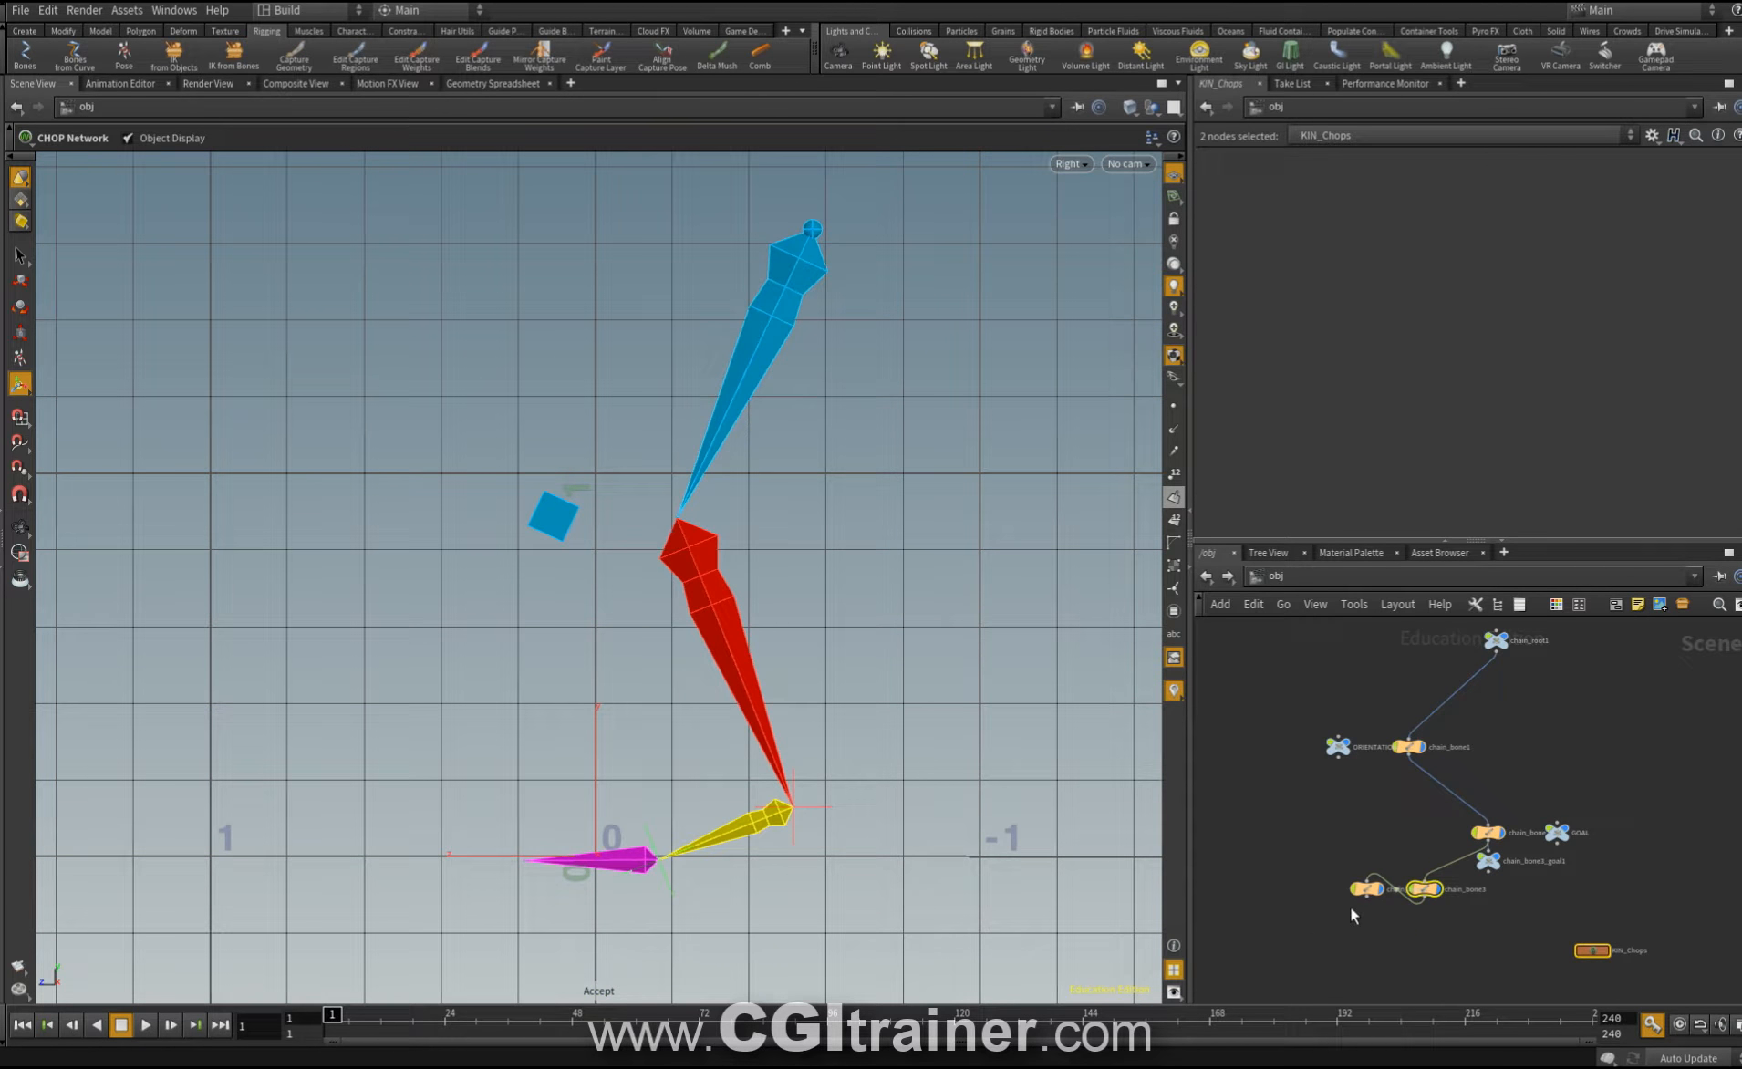
Add Inverse Kinematics to the toe bone, chain_bone4.
{"action": "left_click", "coordinate": [1369, 889]}
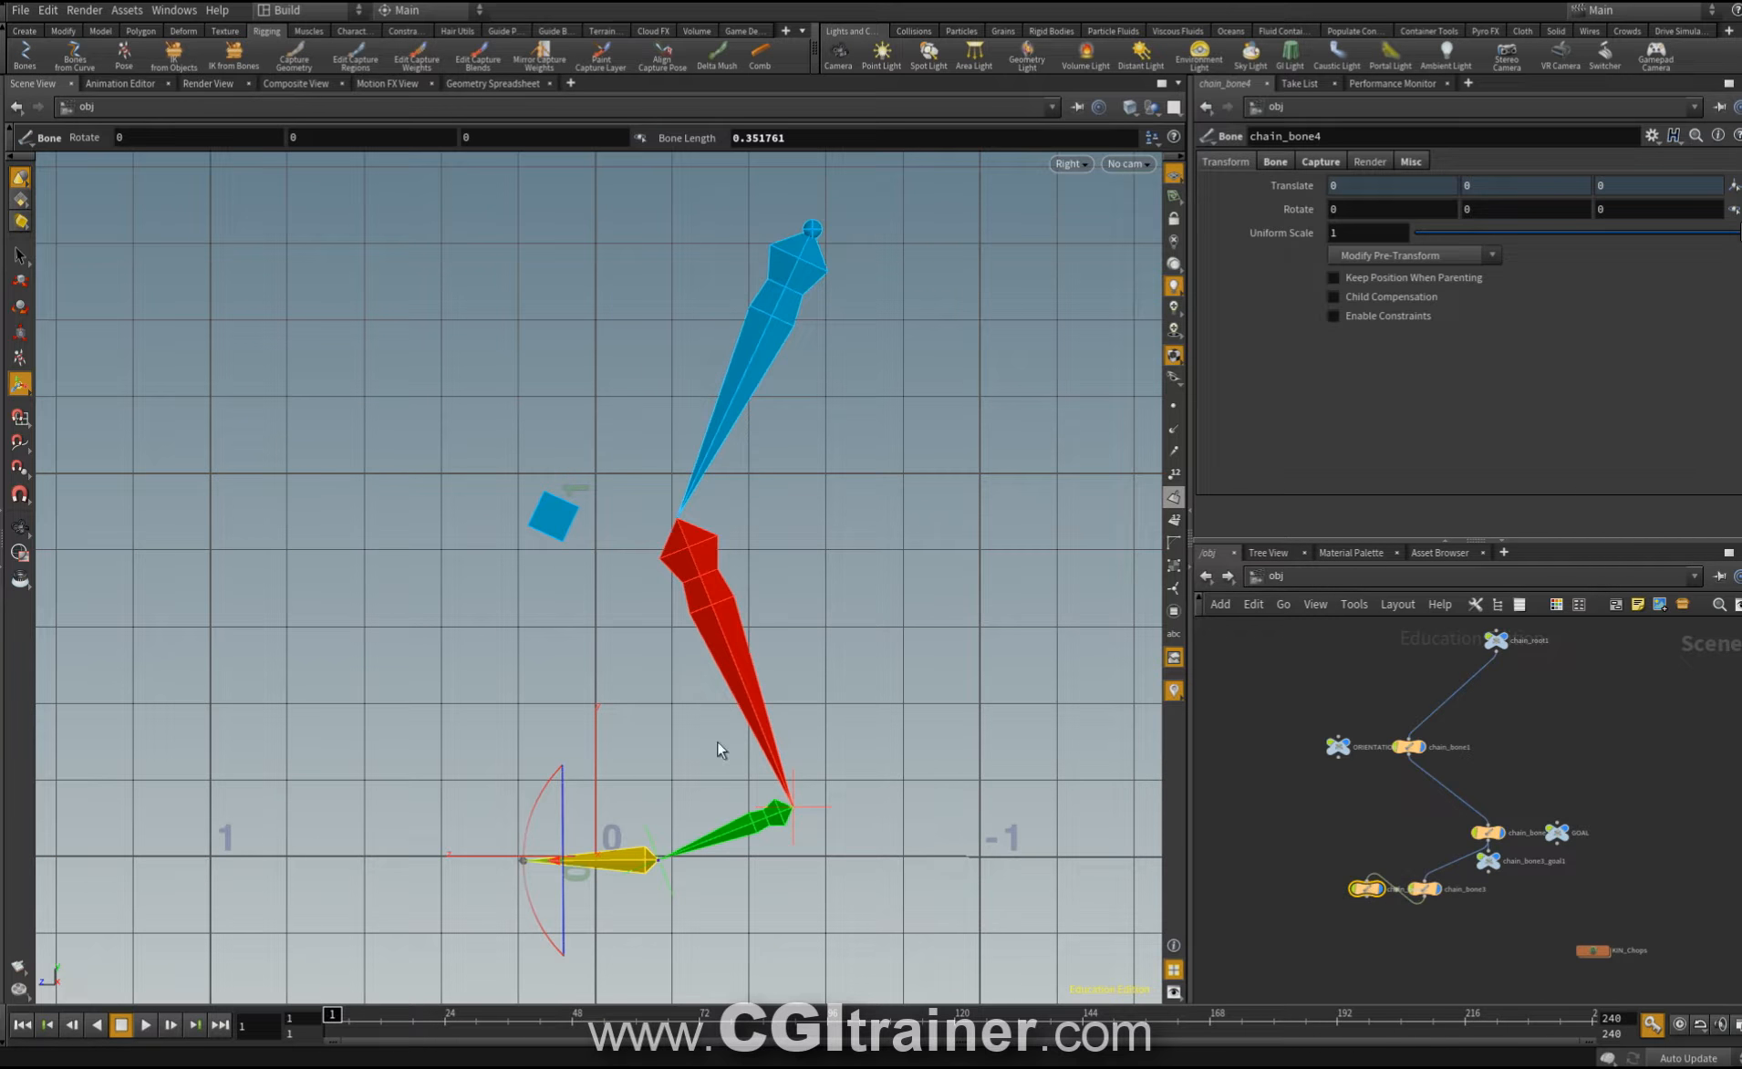
{"action": "left_click", "coordinate": [25, 57]}
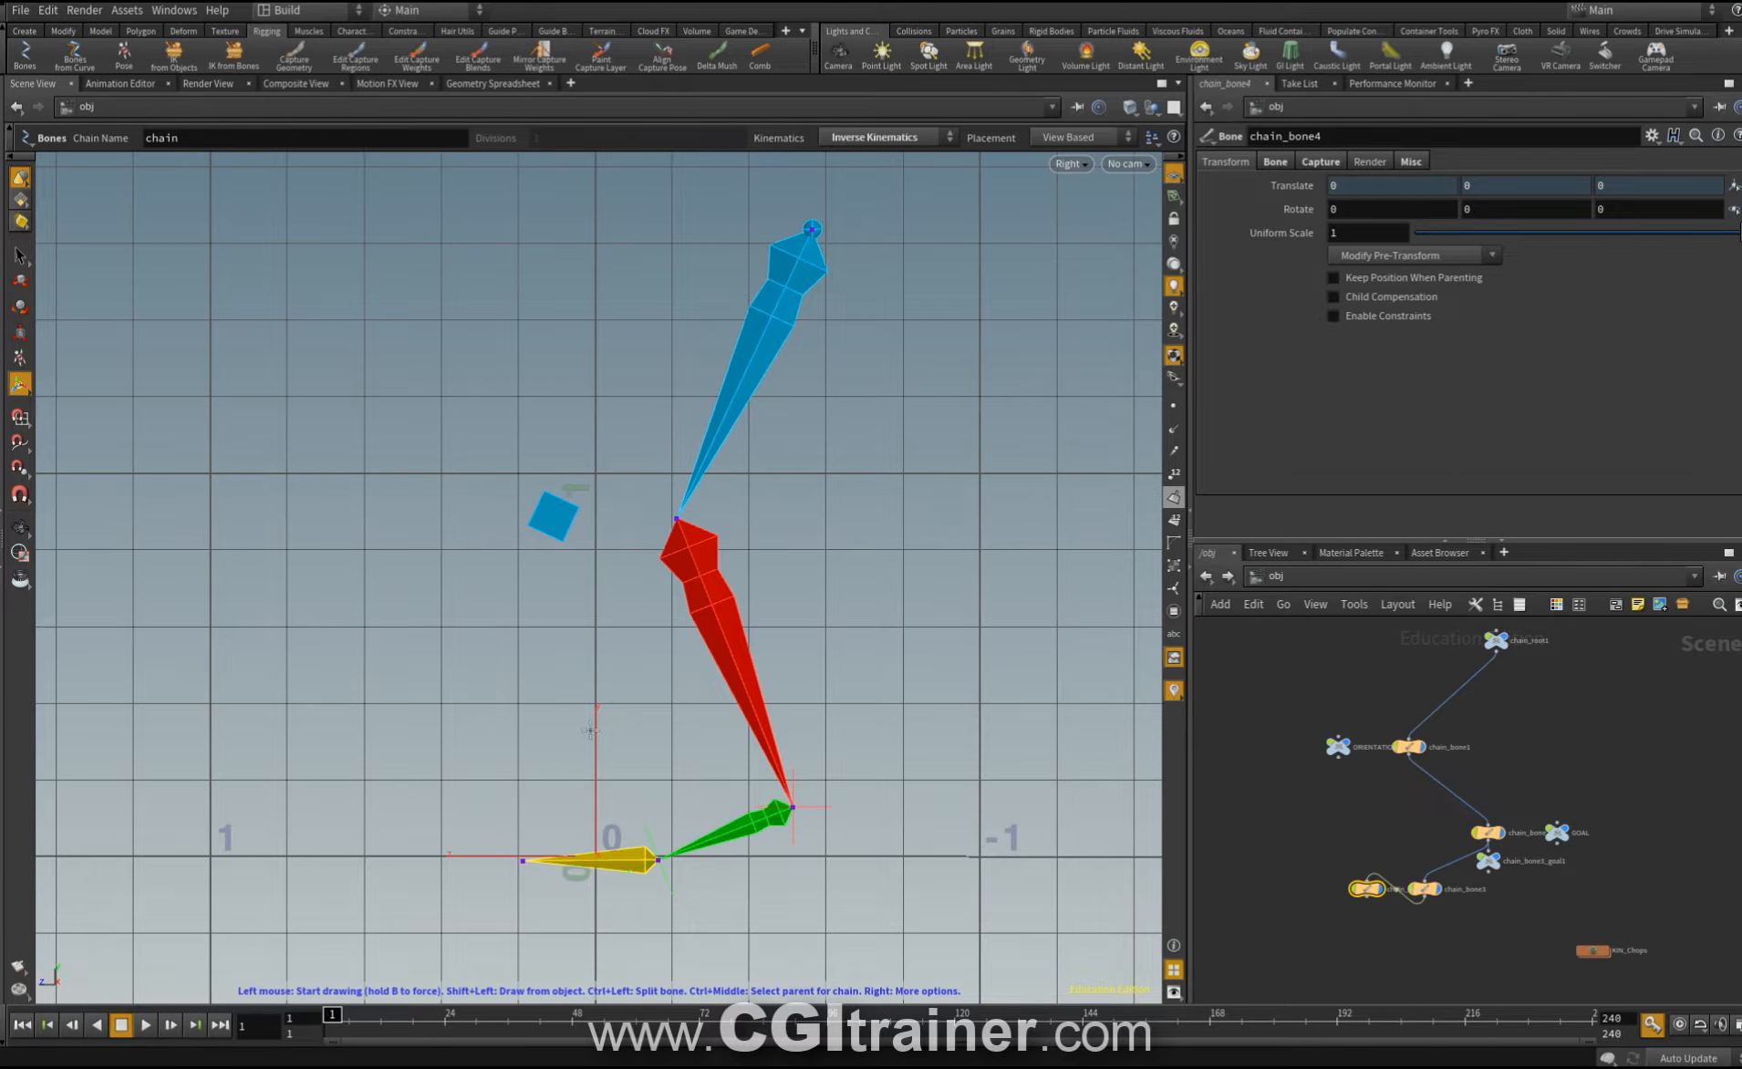
{"action": "right_click", "coordinate": [592, 857]}
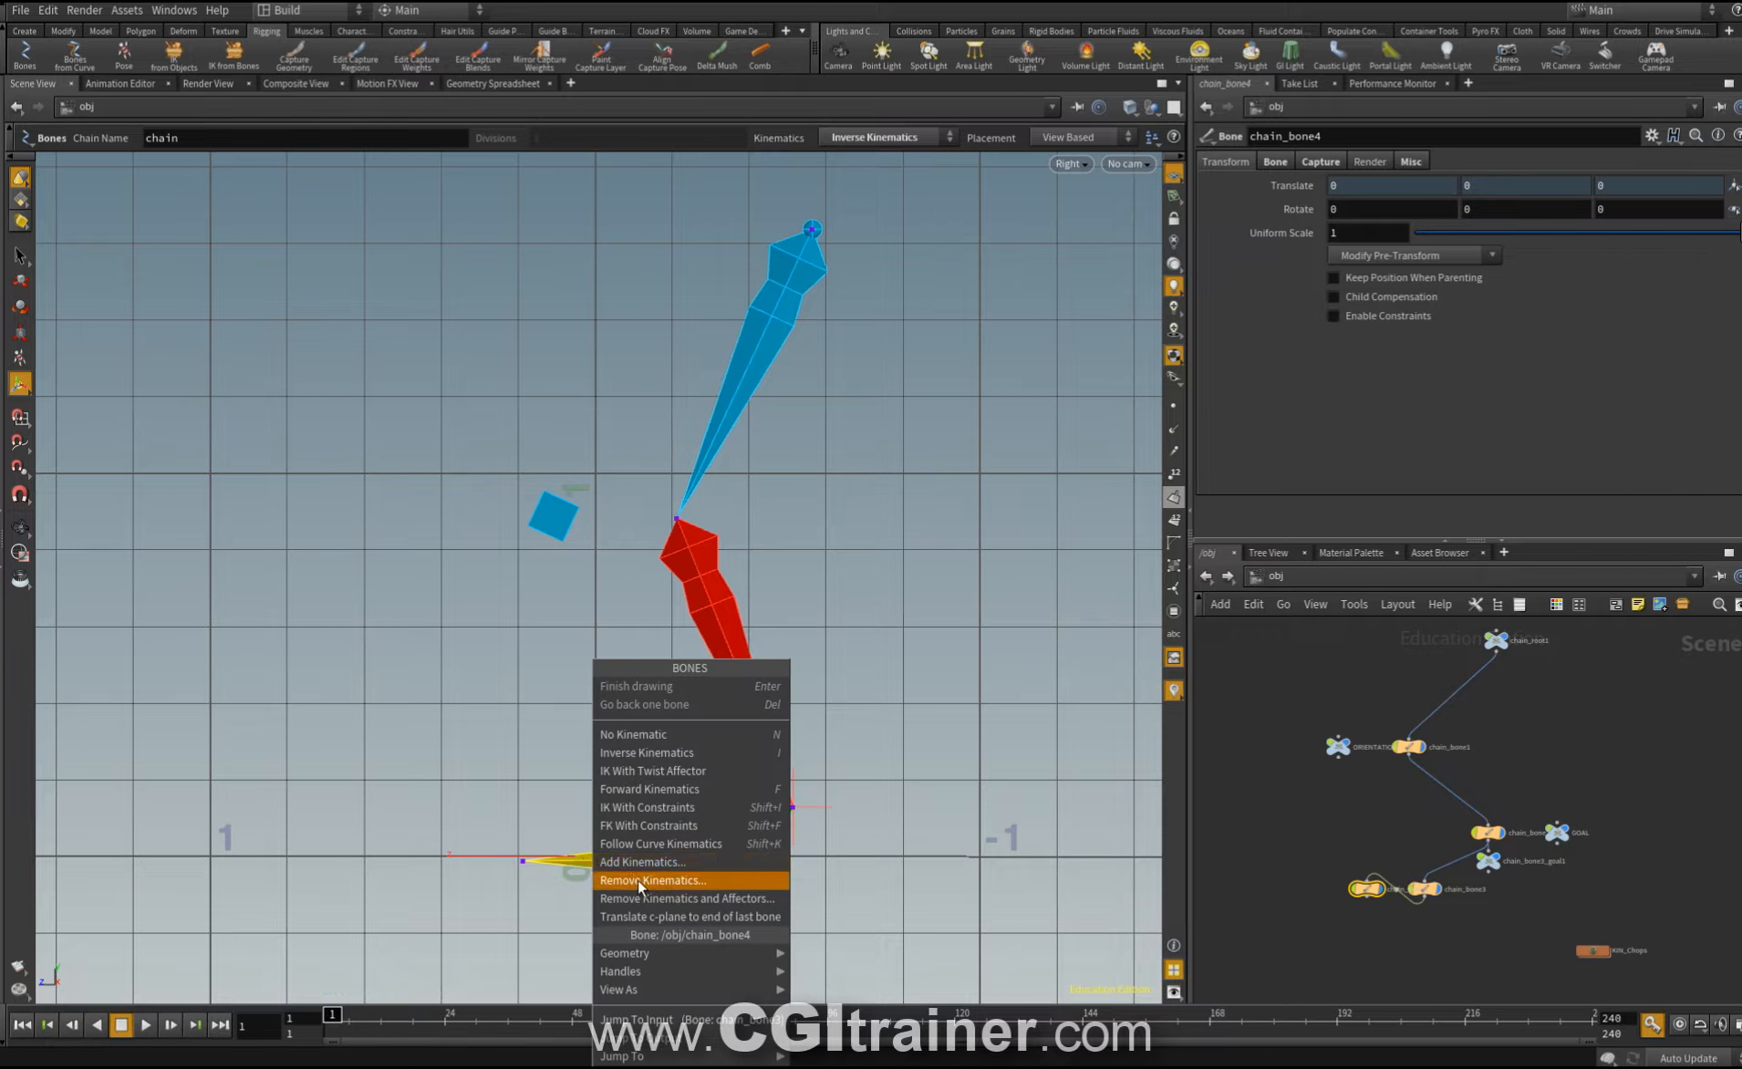
{"action": "left_click", "coordinate": [637, 862]}
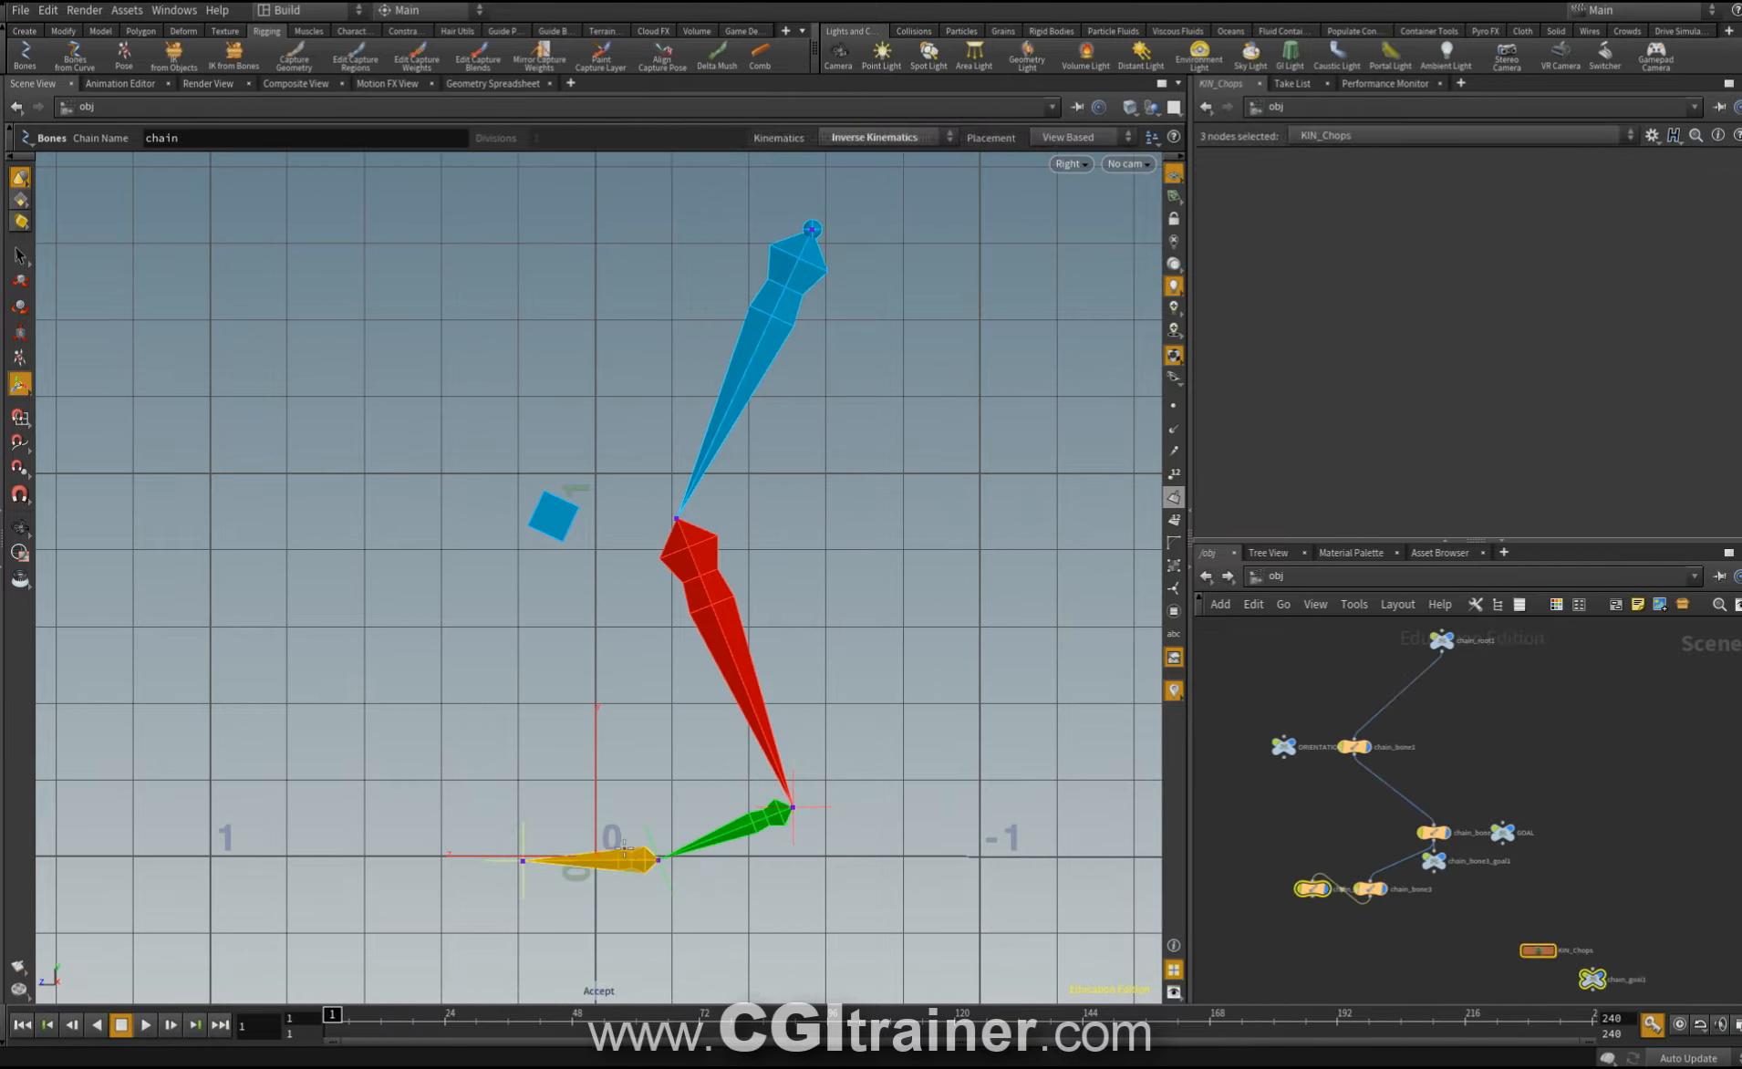
{"action": "key", "text": "Return"}
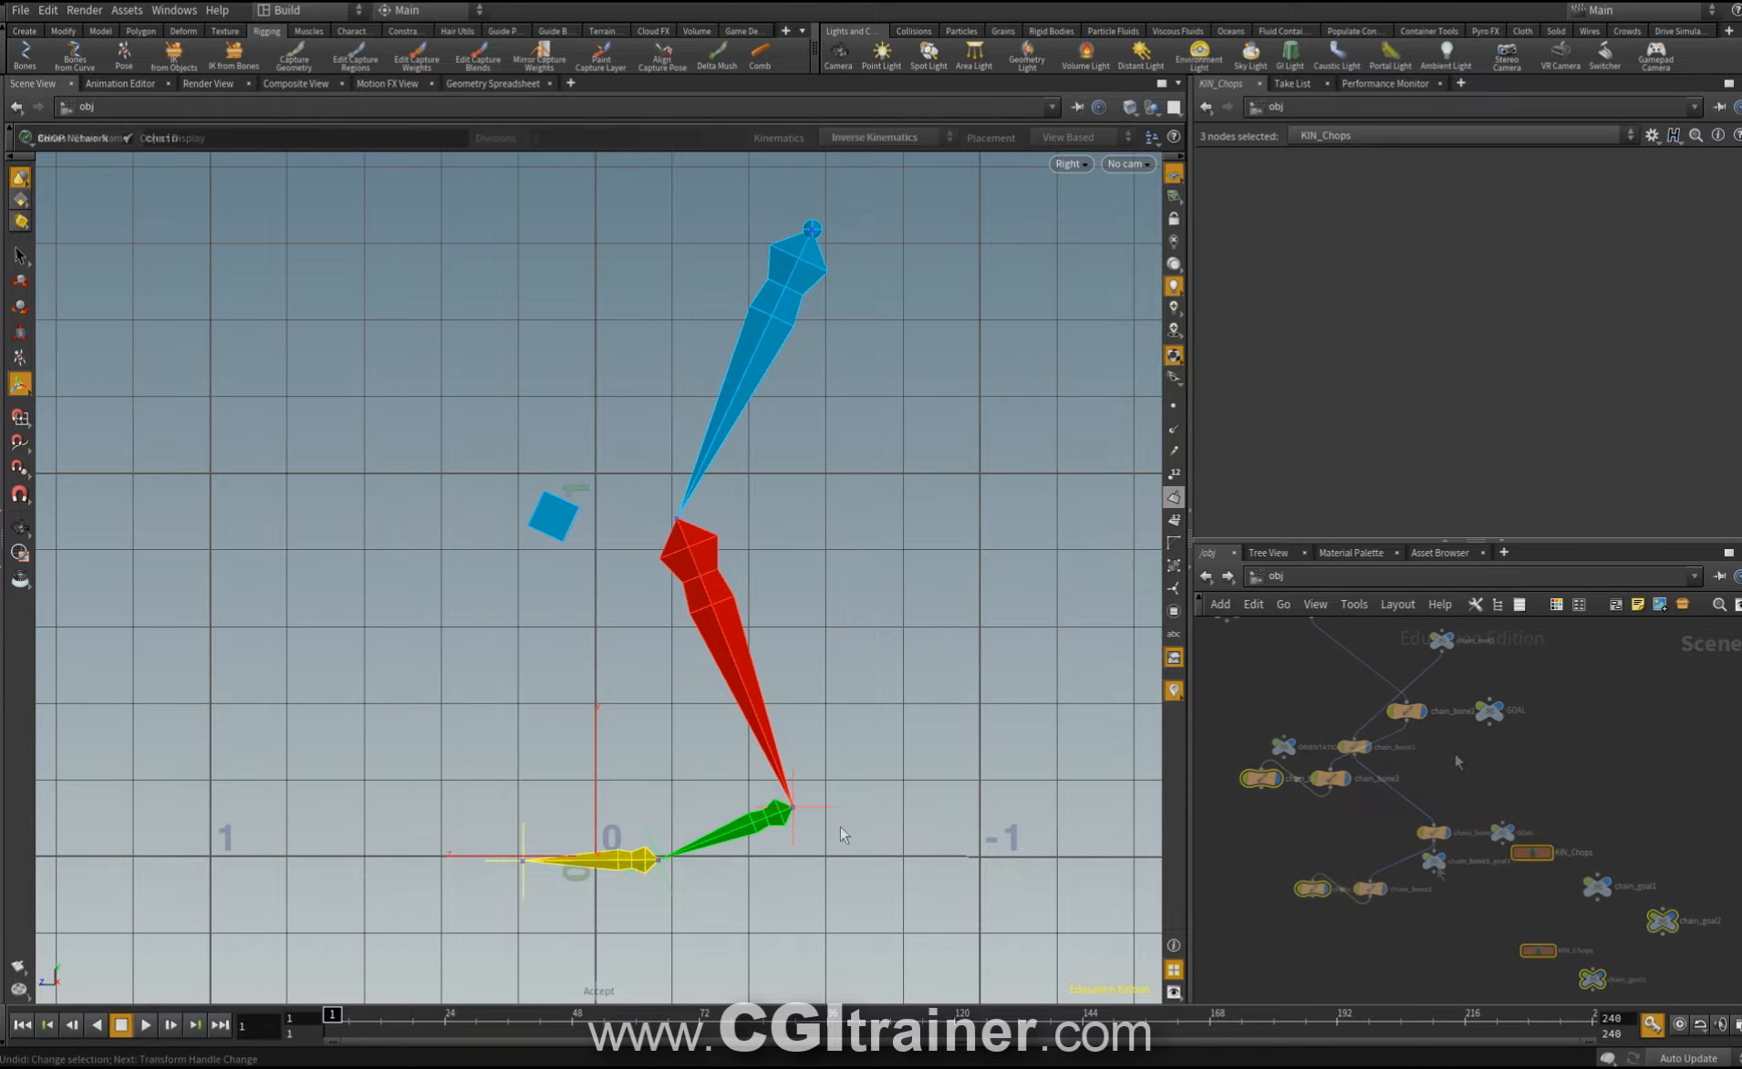
Place chain_goal1 below chain_bone3 and chain_goal2 below chain_bone4, and position GOAL just below and beside chain_bone2.
{"action": "left_click", "coordinate": [1594, 897]}
{"action": "key", "text": "l"}
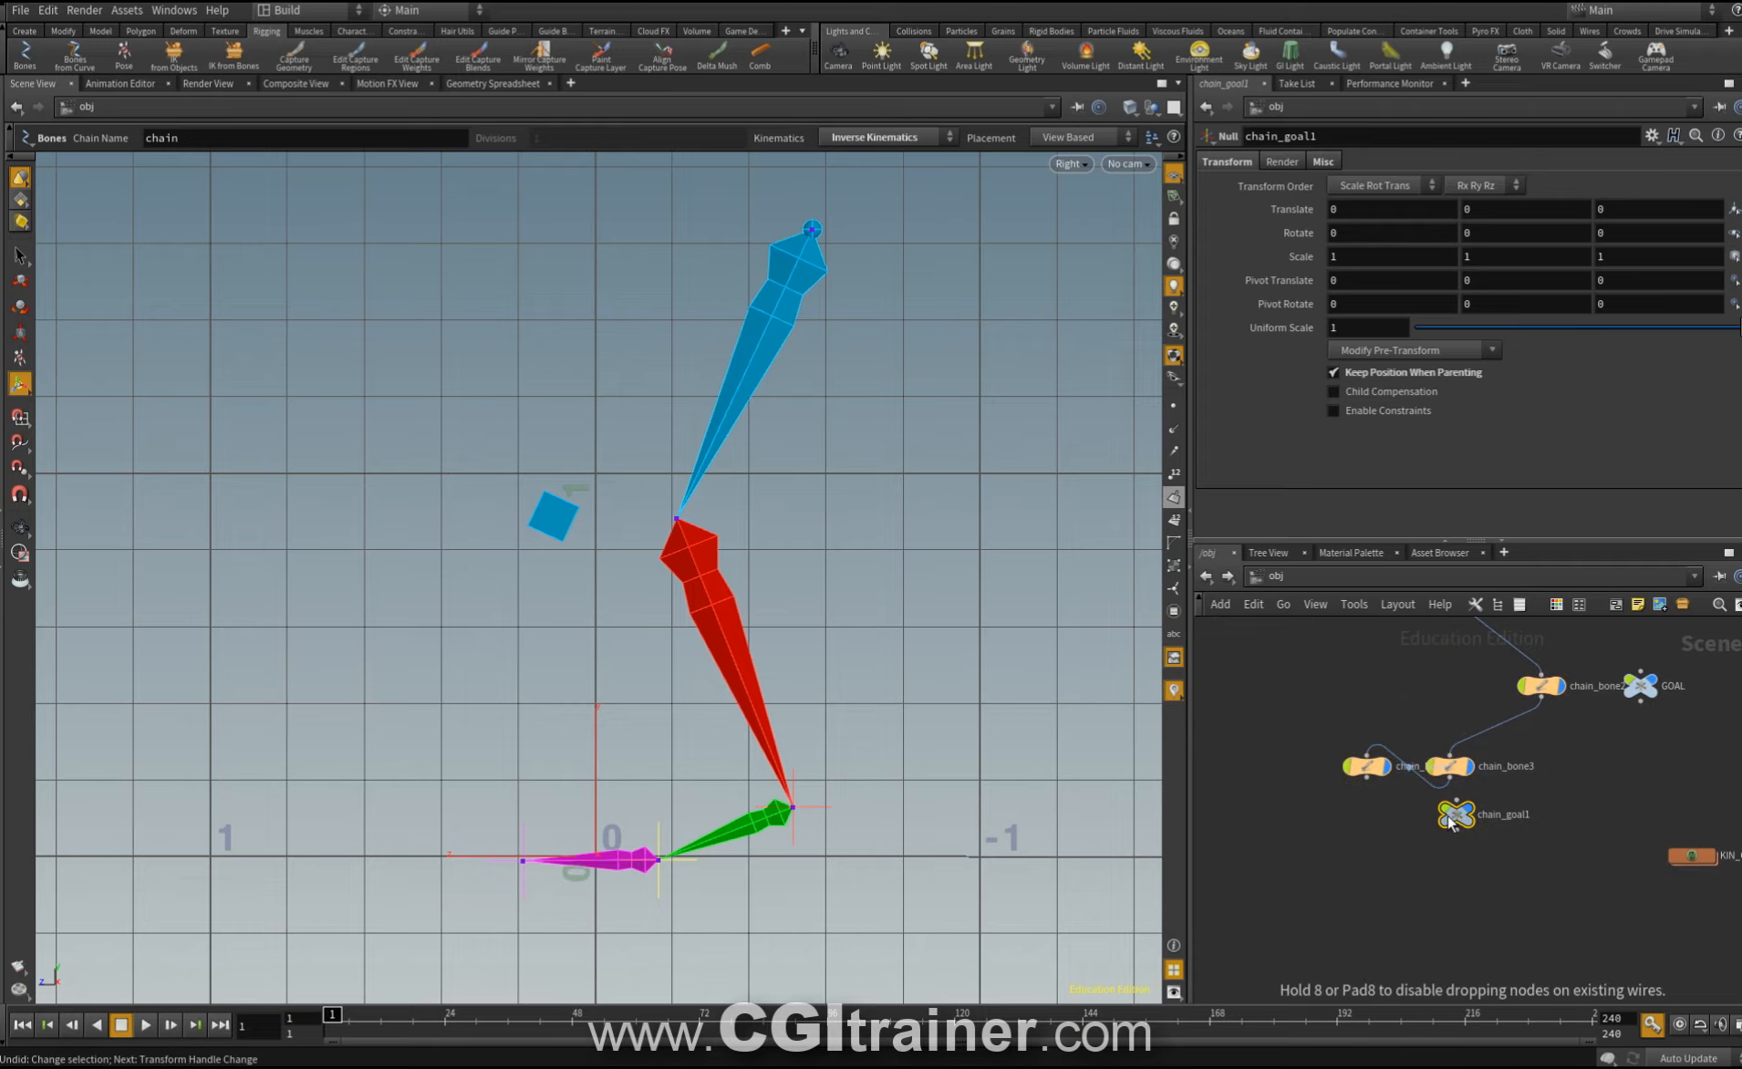
{"action": "left_click", "coordinate": [1452, 771]}
{"action": "left_click", "coordinate": [1451, 780]}
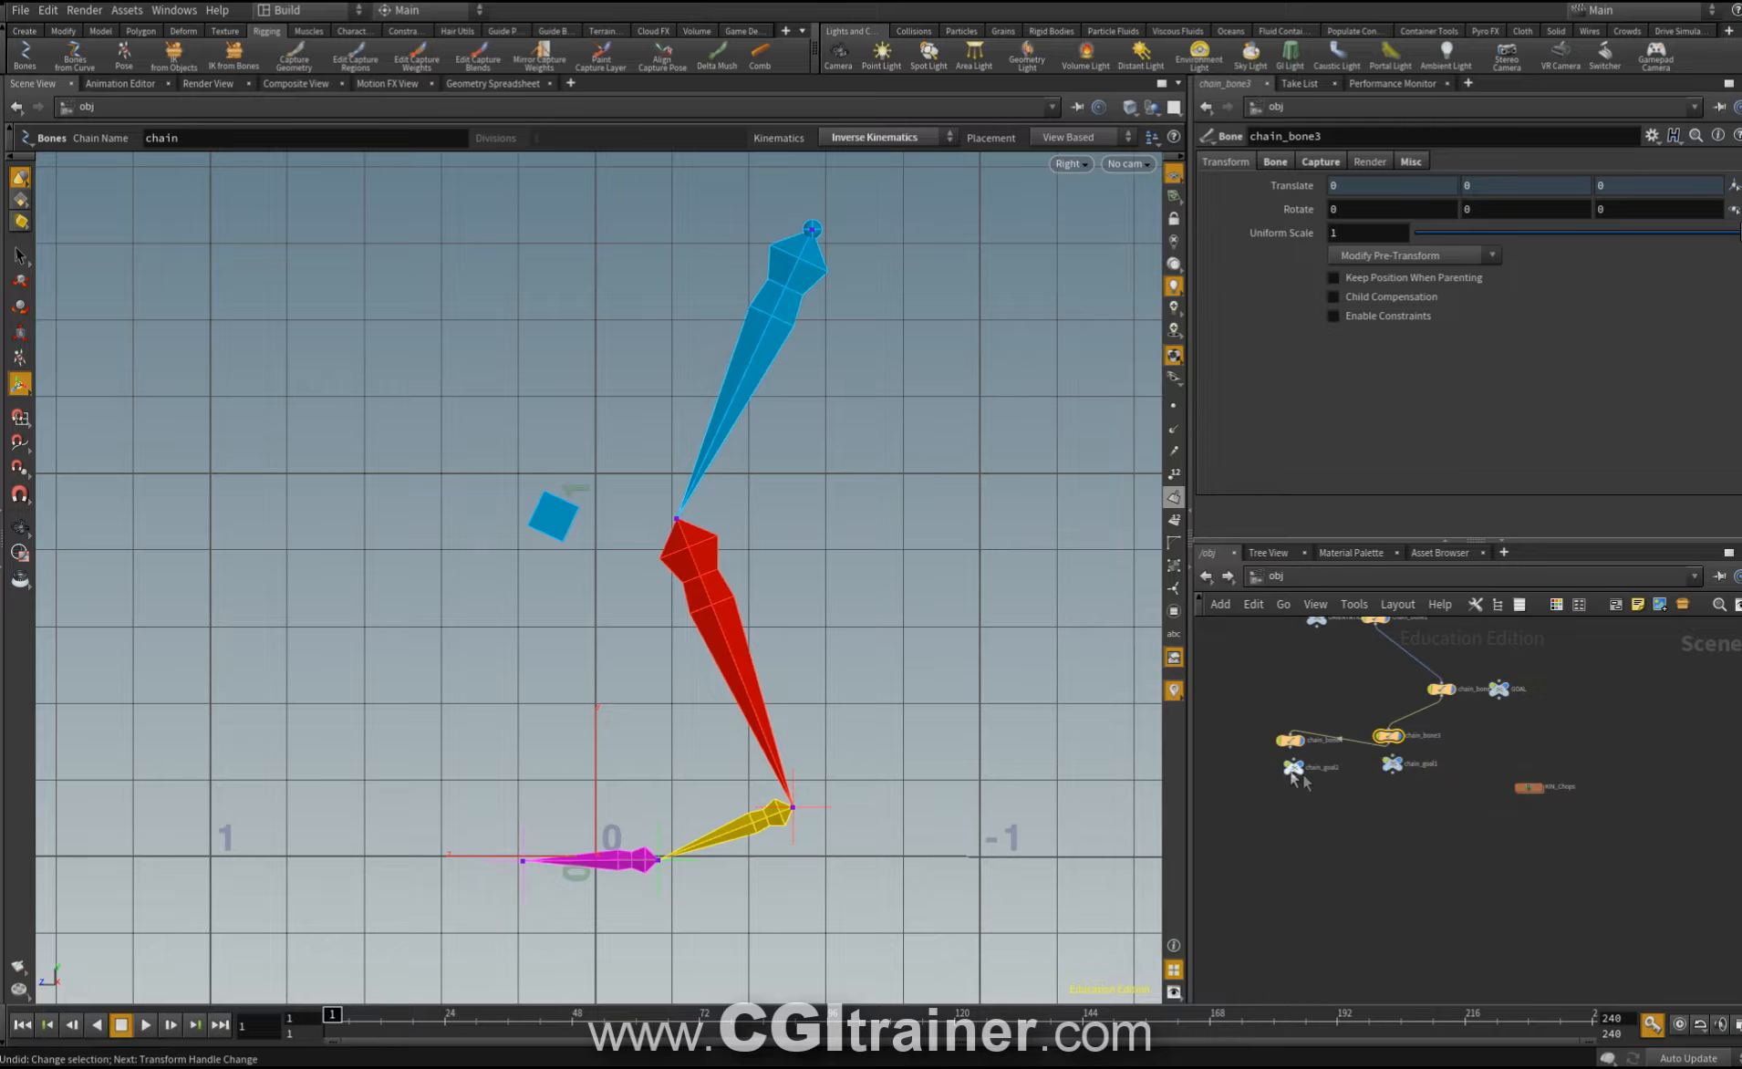
{"action": "scroll", "coordinate": [1334, 785], "scroll_direction": "up", "scroll_amount": 5}
{"action": "middle_click_drag", "start_coordinate": [1335, 784], "coordinate": [1498, 867]}
{"action": "left_click_drag", "start_coordinate": [1374, 744], "coordinate": [1383, 746]}
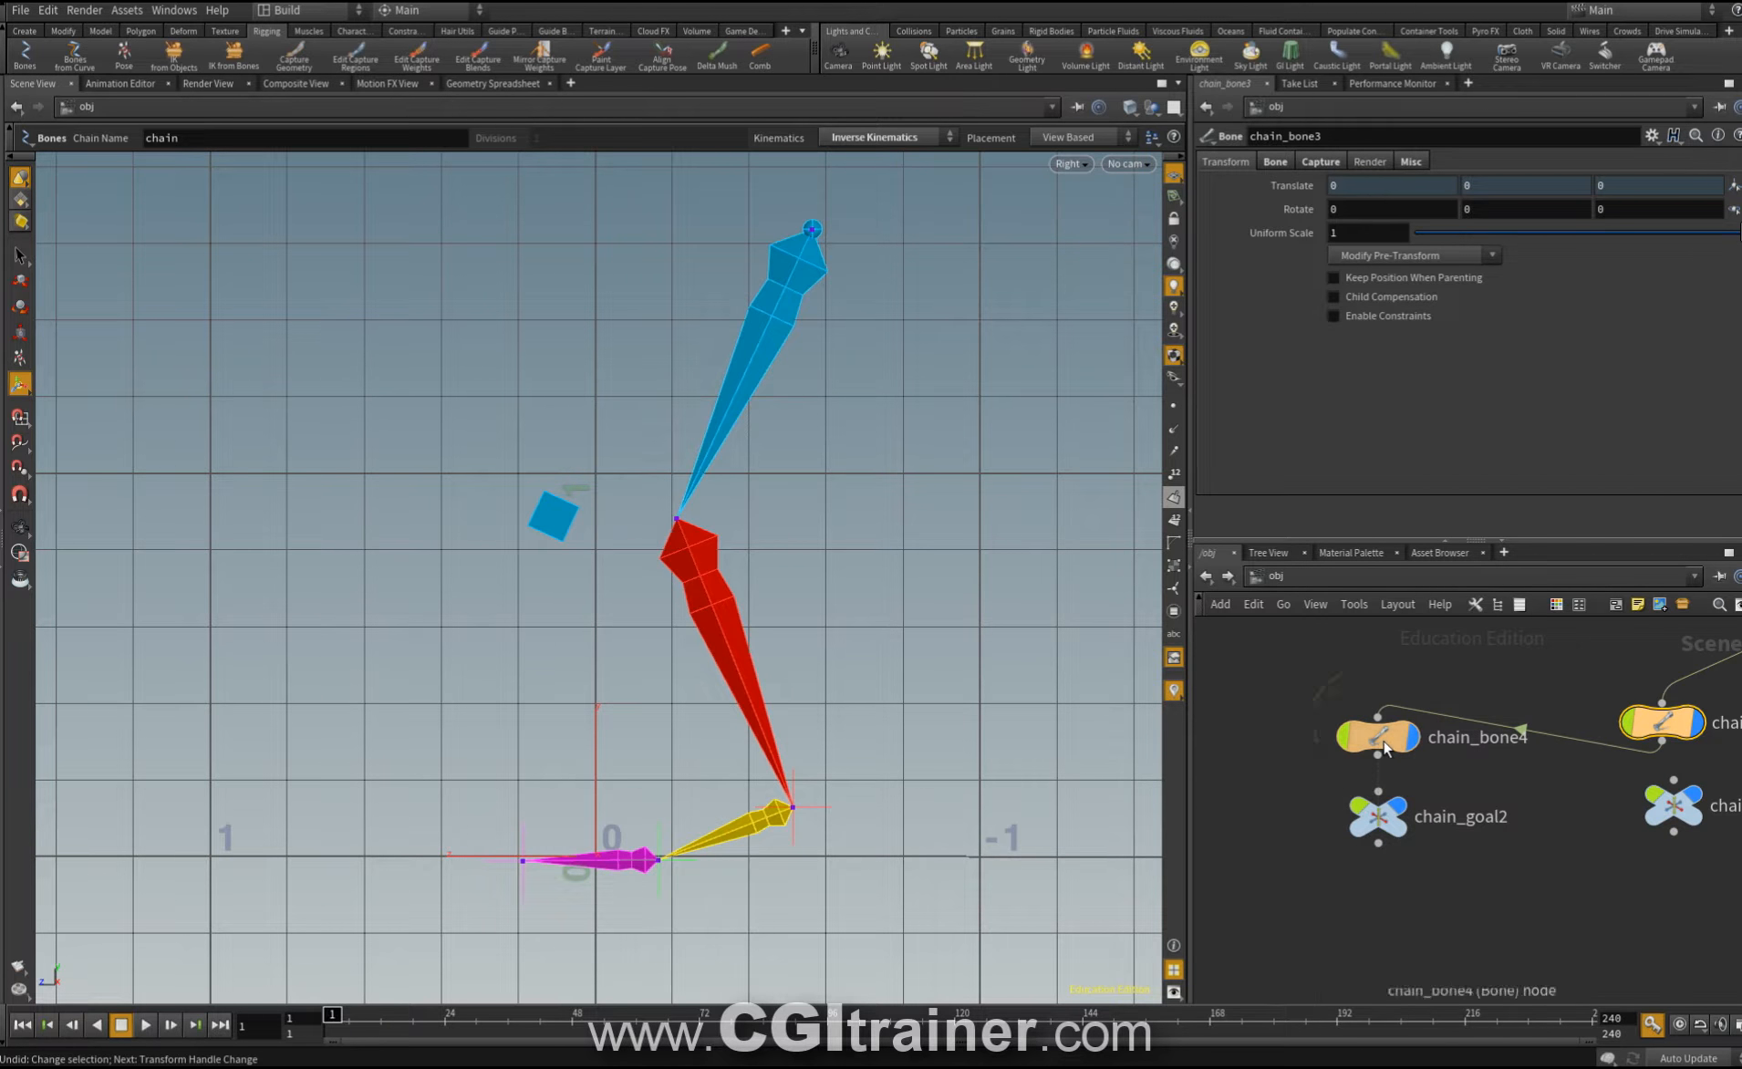
{"action": "left_click", "coordinate": [1384, 825]}
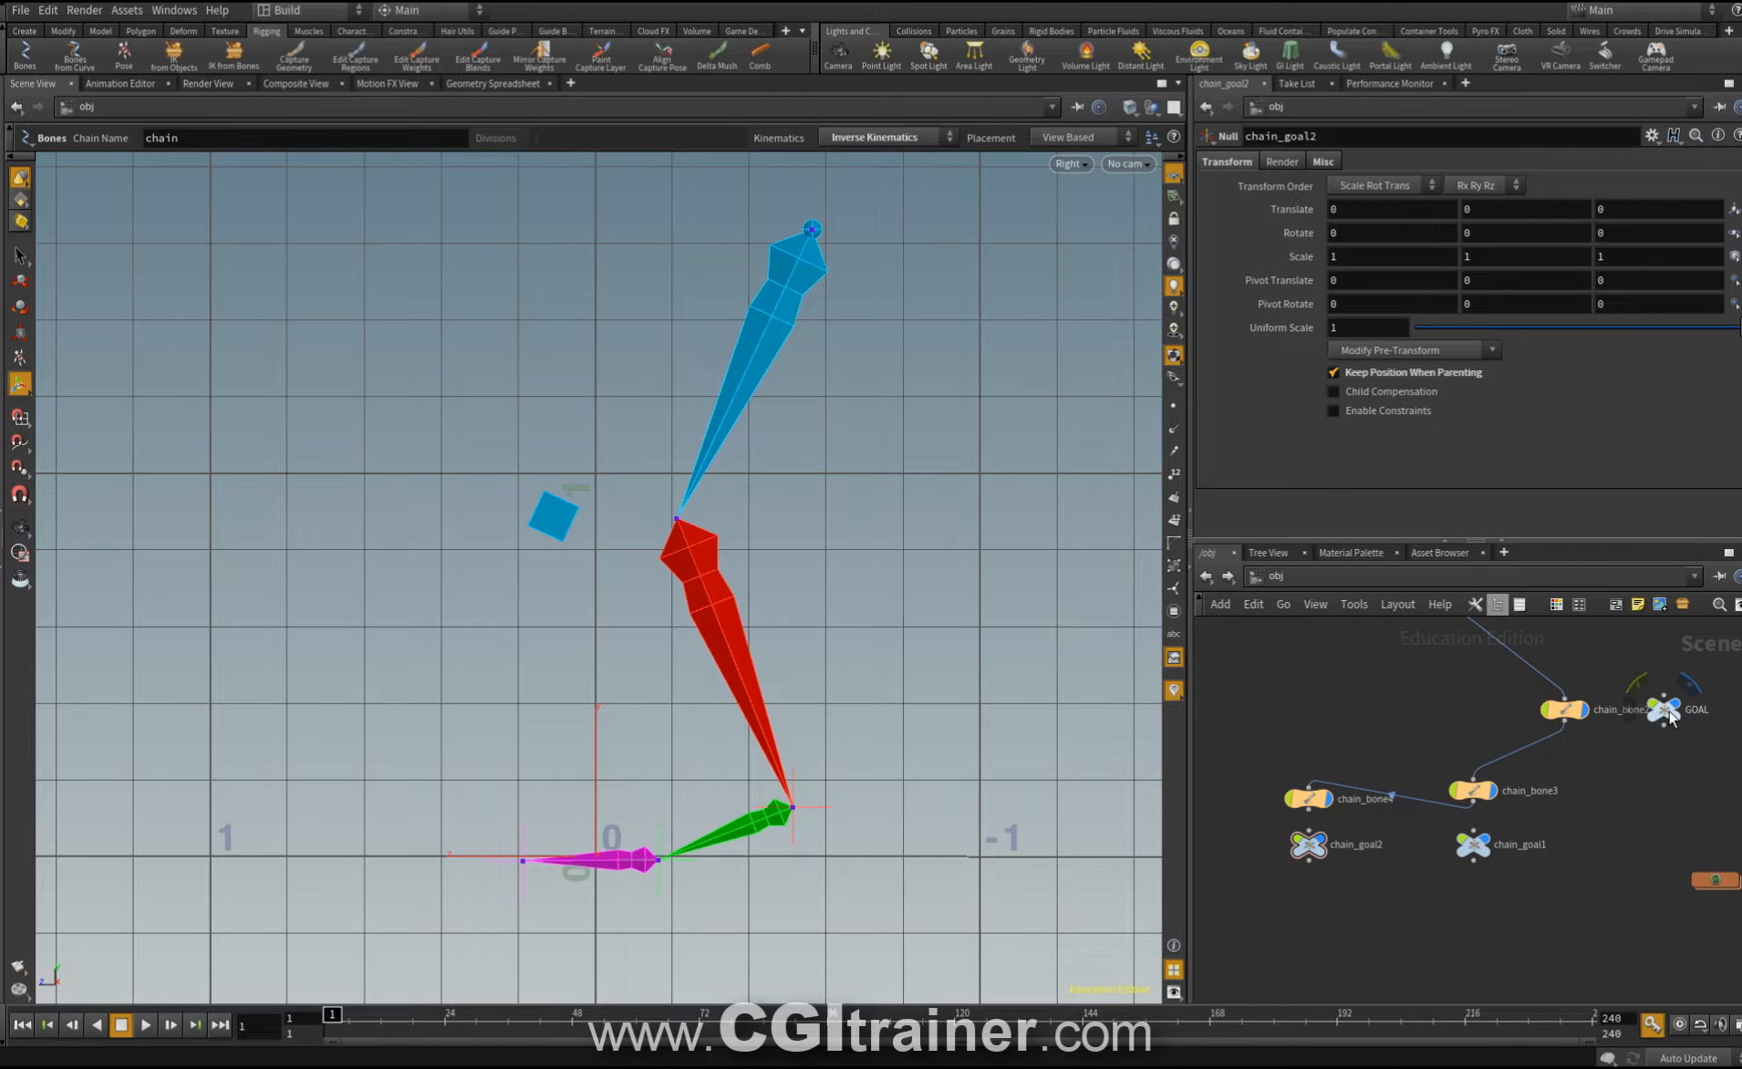
{"action": "left_click_drag", "start_coordinate": [1670, 709], "coordinate": [1644, 733]}
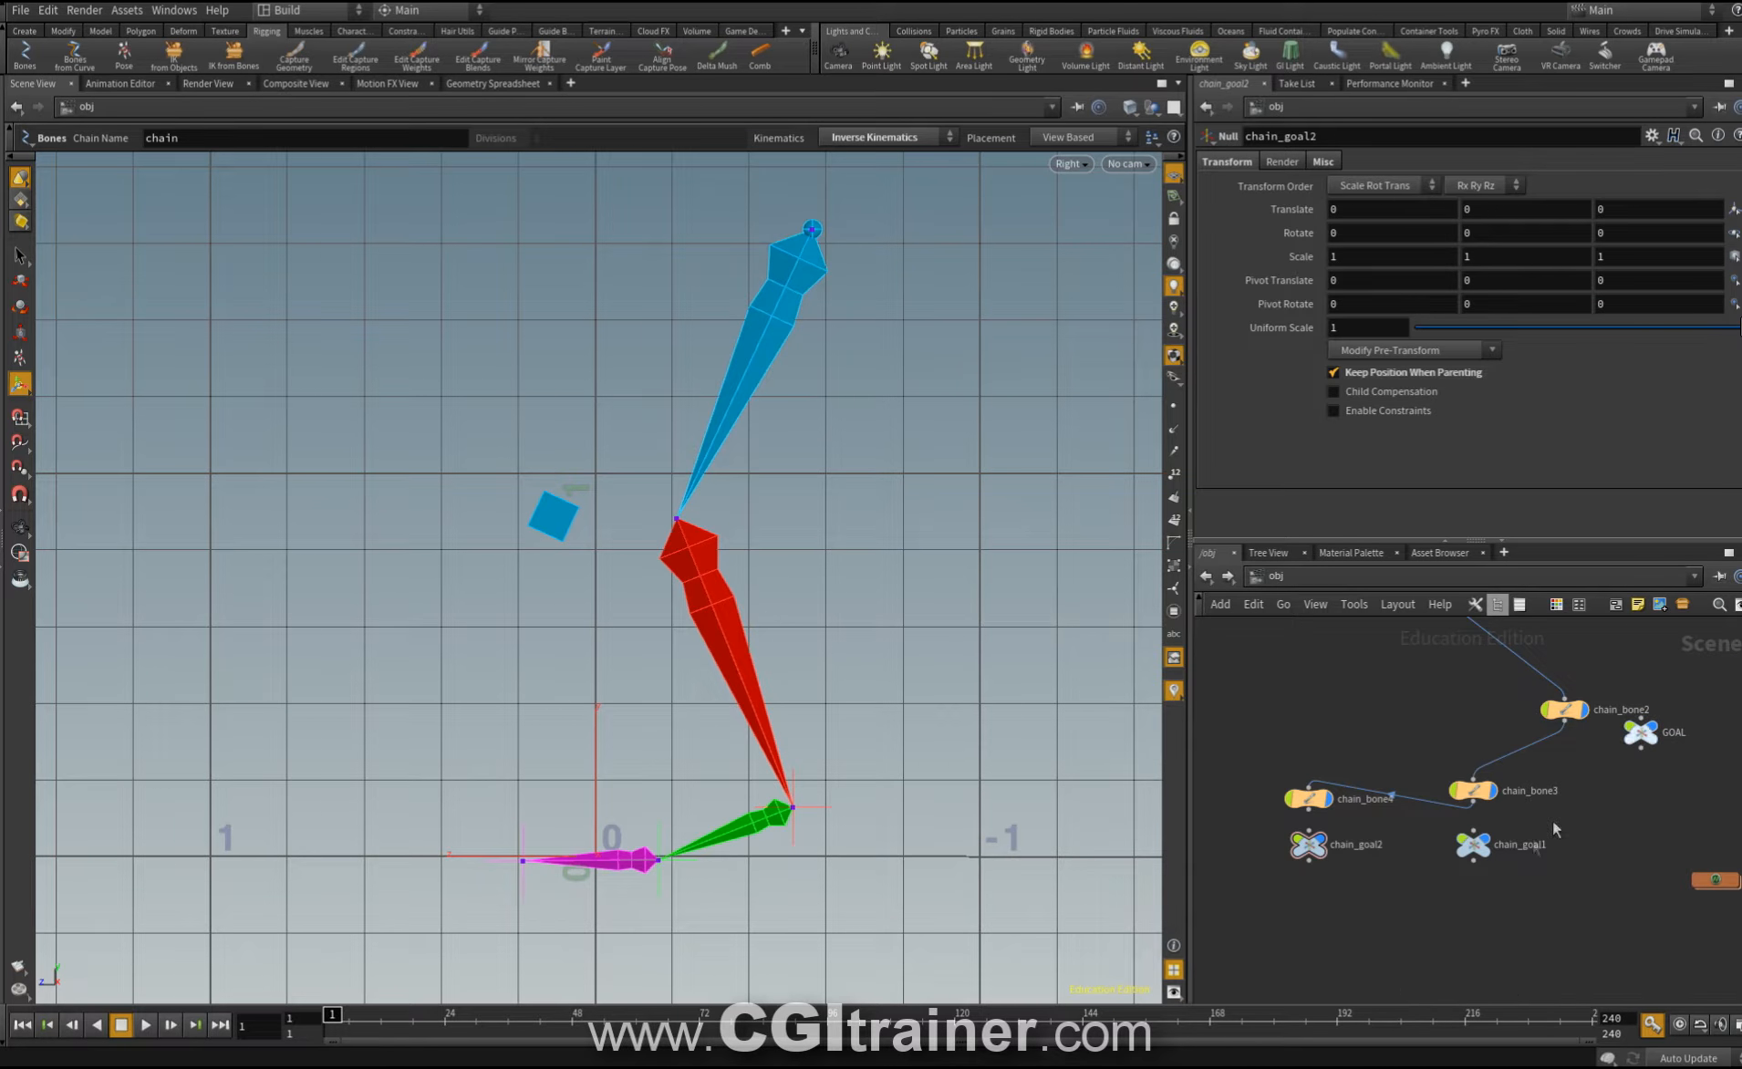
Rename the chain_goal2 null below chain_bone4 to GOALP.
{"action": "left_click", "coordinate": [1475, 848]}
{"action": "left_click", "coordinate": [1322, 855]}
{"action": "middle_click_drag", "start_coordinate": [1323, 855], "coordinate": [1368, 760]}
{"action": "scroll", "coordinate": [1369, 760], "scroll_direction": "up", "scroll_amount": 2}
{"action": "left_click_drag", "start_coordinate": [1352, 137], "coordinate": [1082, 137]}
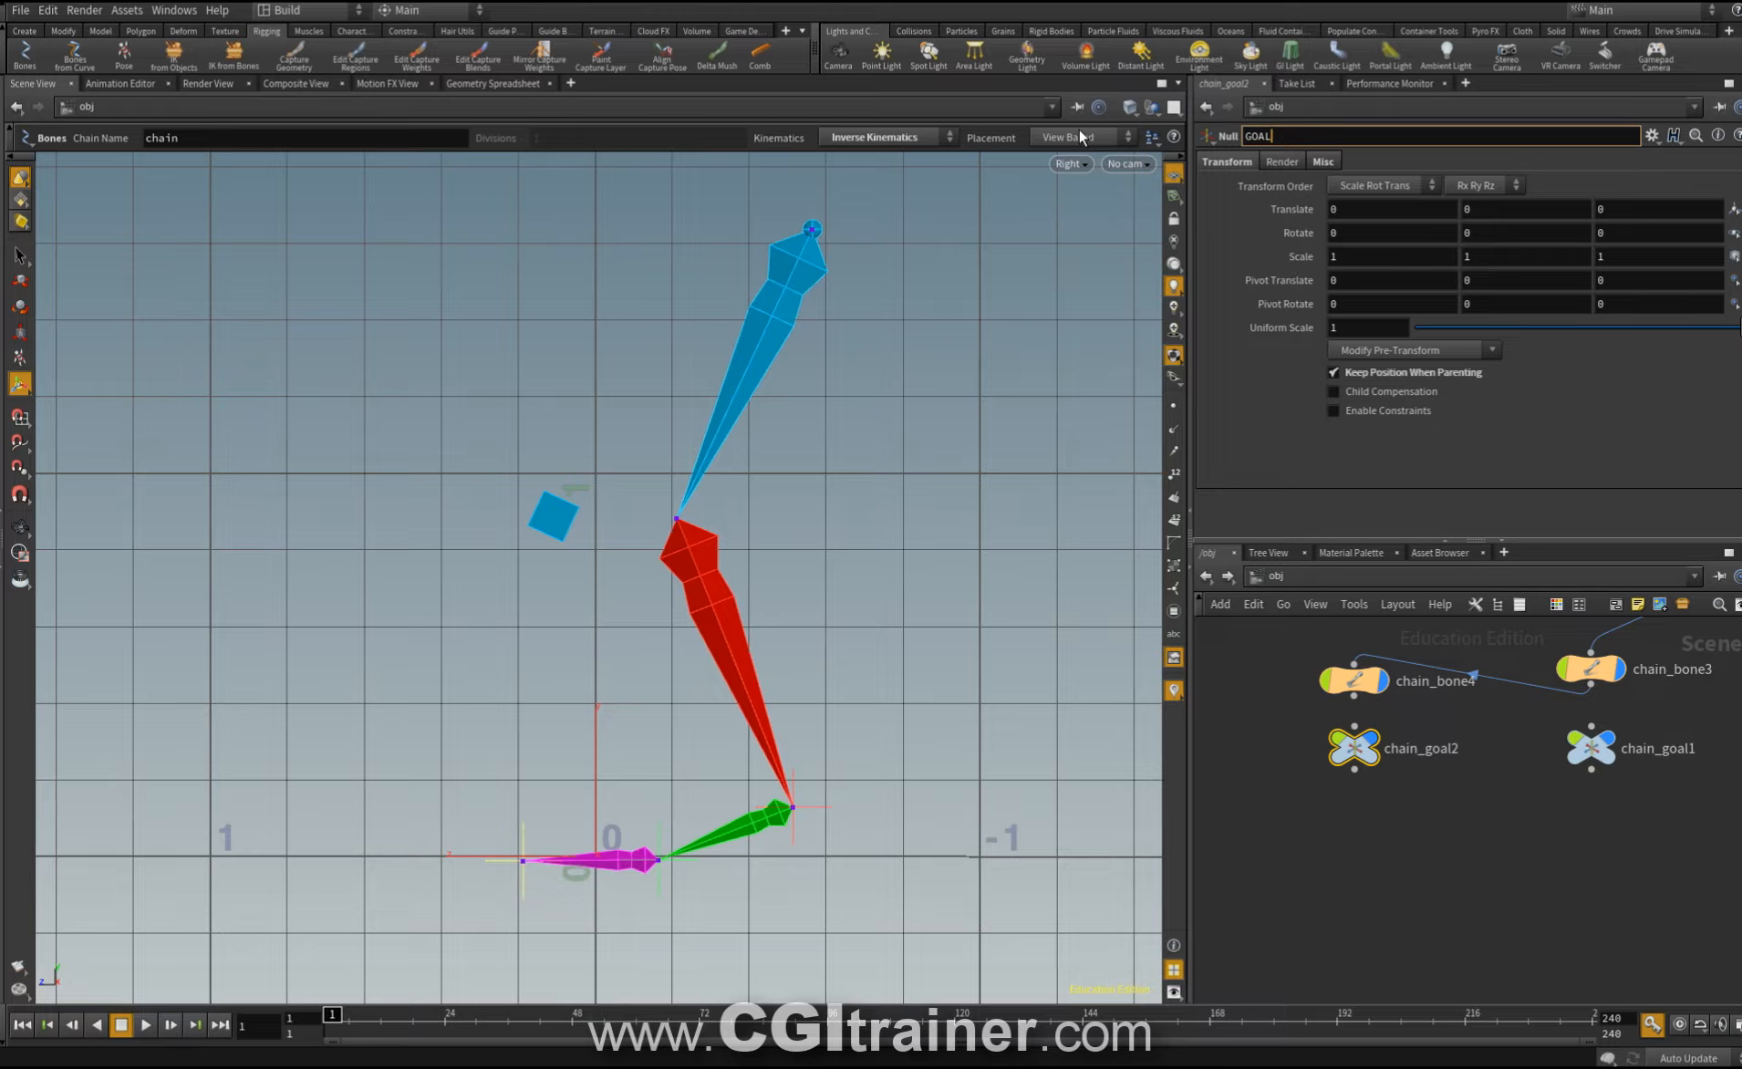
{"action": "key", "text": "Return"}
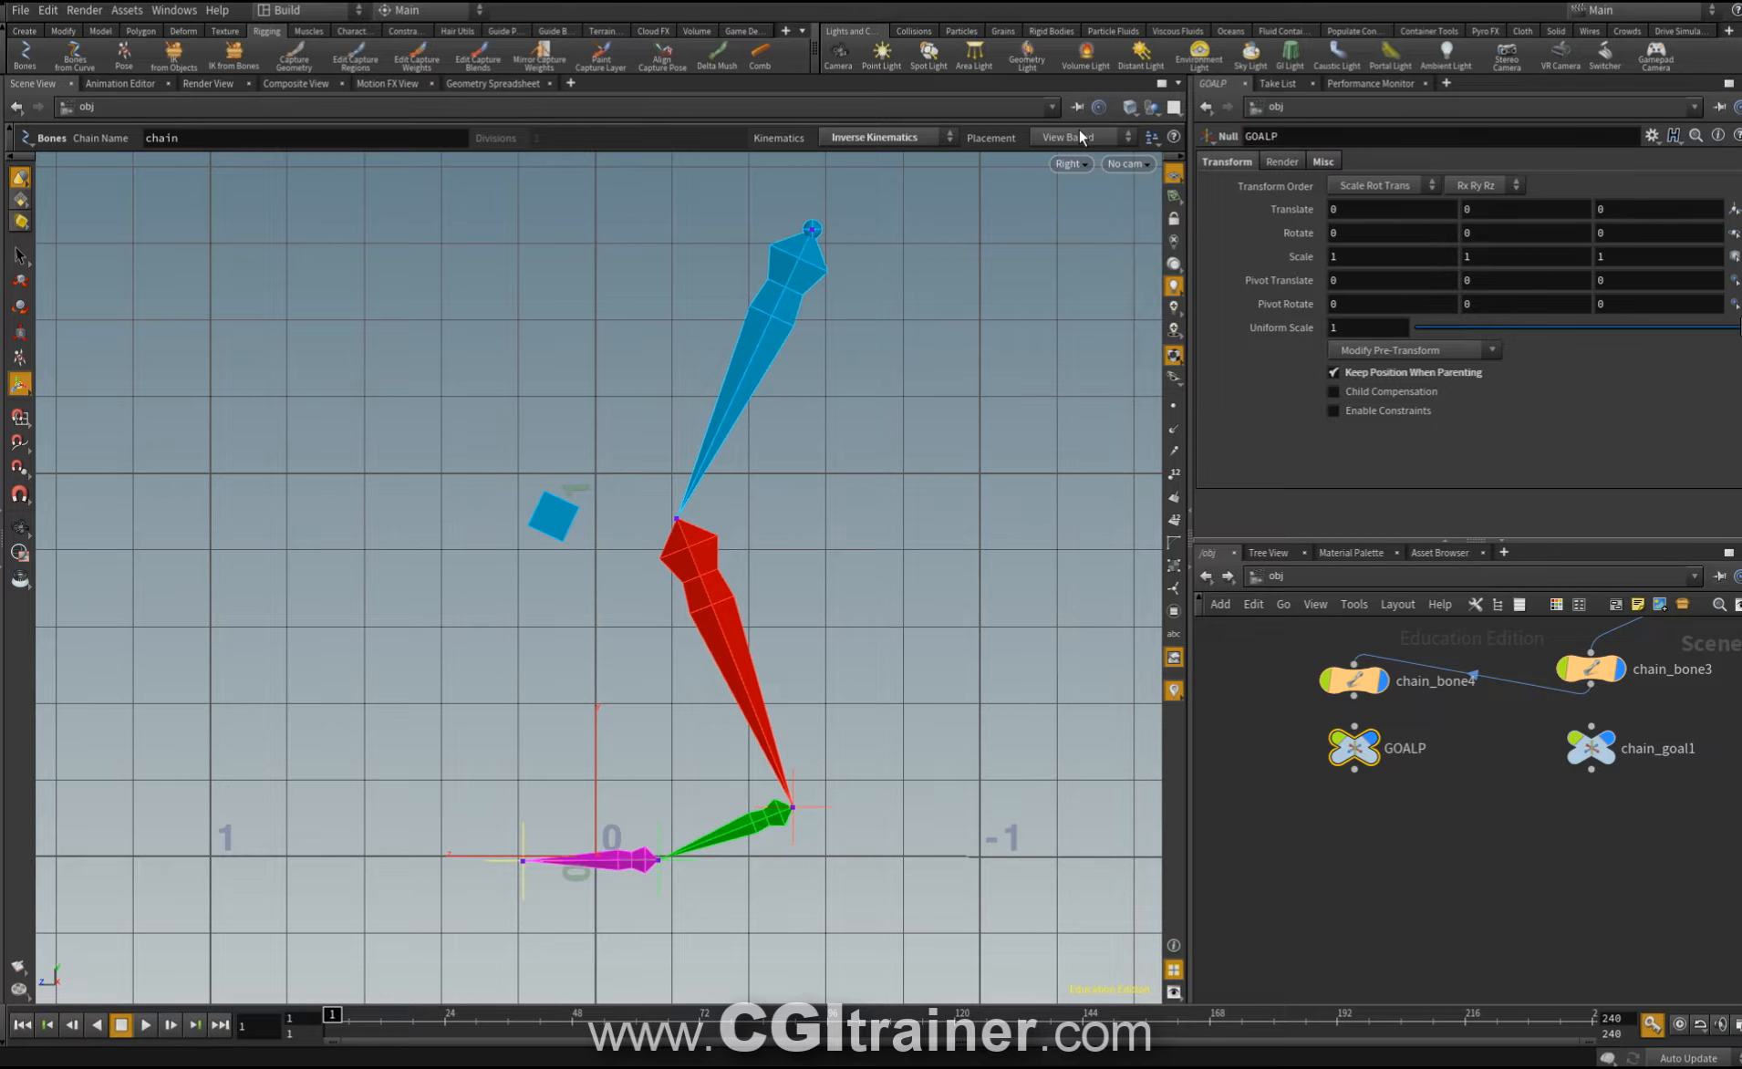
Rename the chain_goal1 null below chain_bone3 to Goal_Ep.
{"action": "scroll", "coordinate": [1401, 779], "scroll_direction": "down", "scroll_amount": 3}
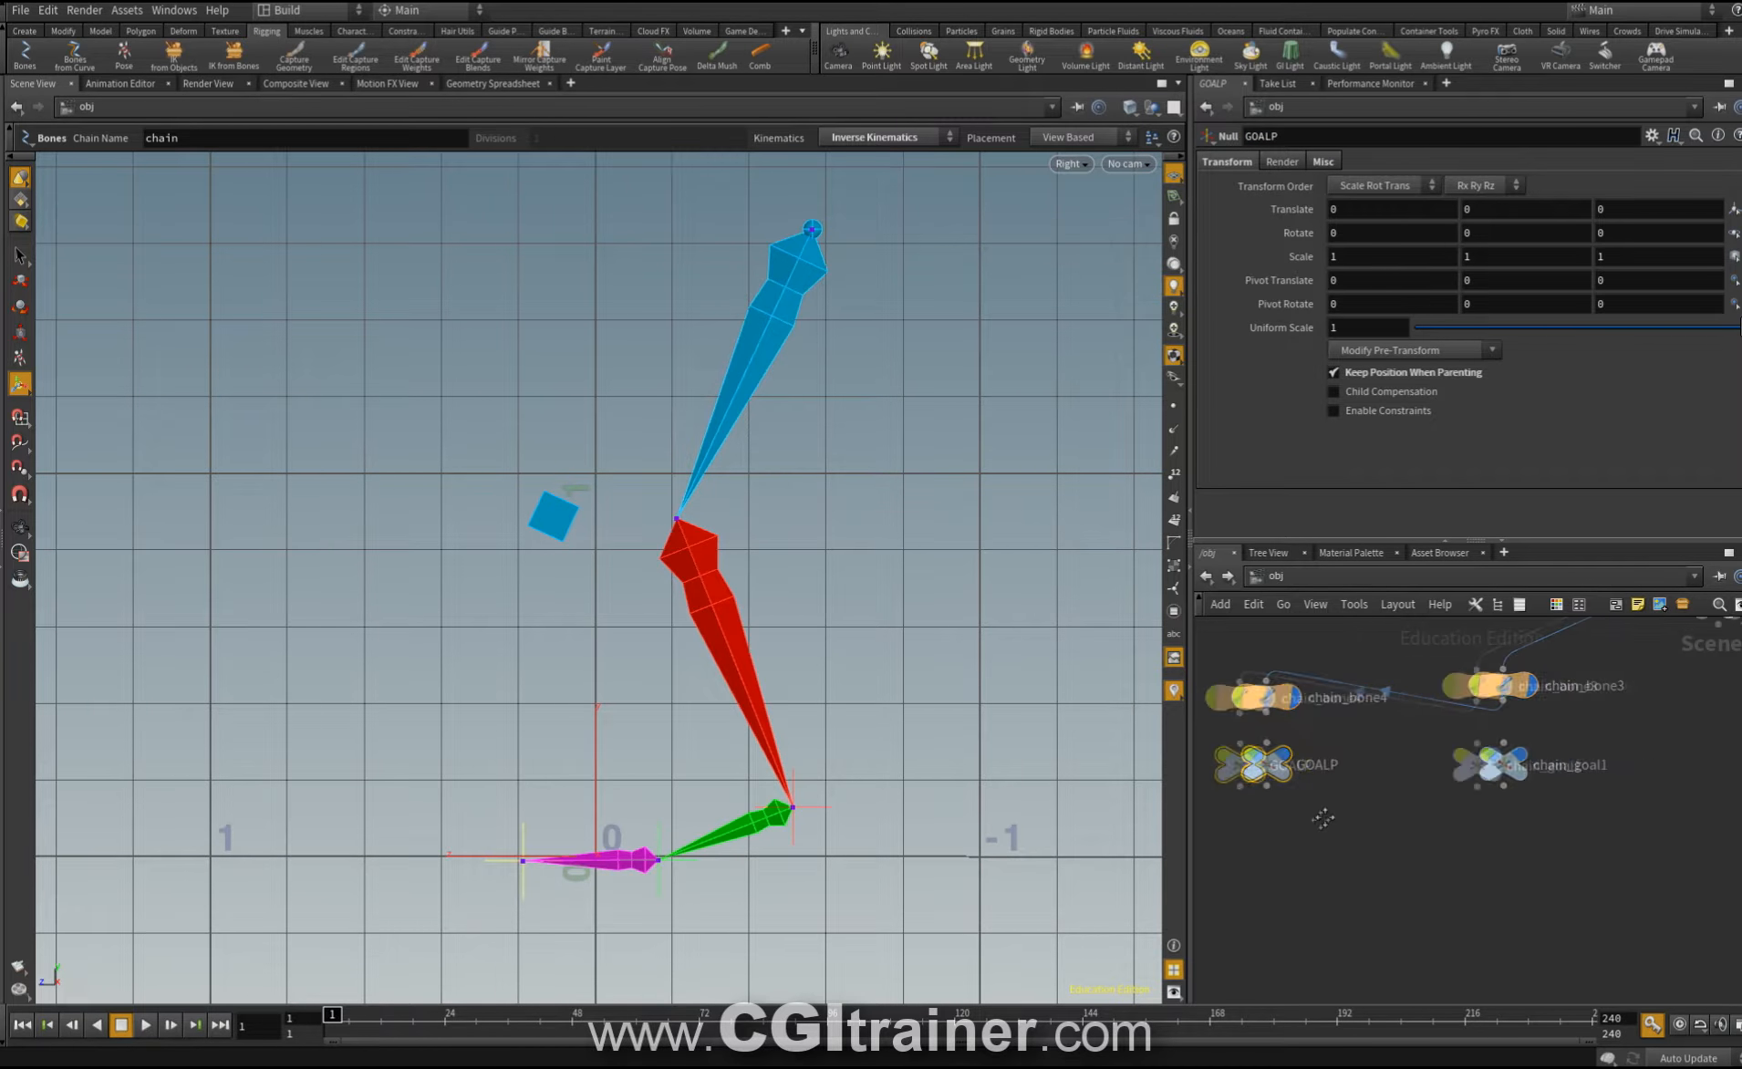
{"action": "left_click", "coordinate": [1393, 847]}
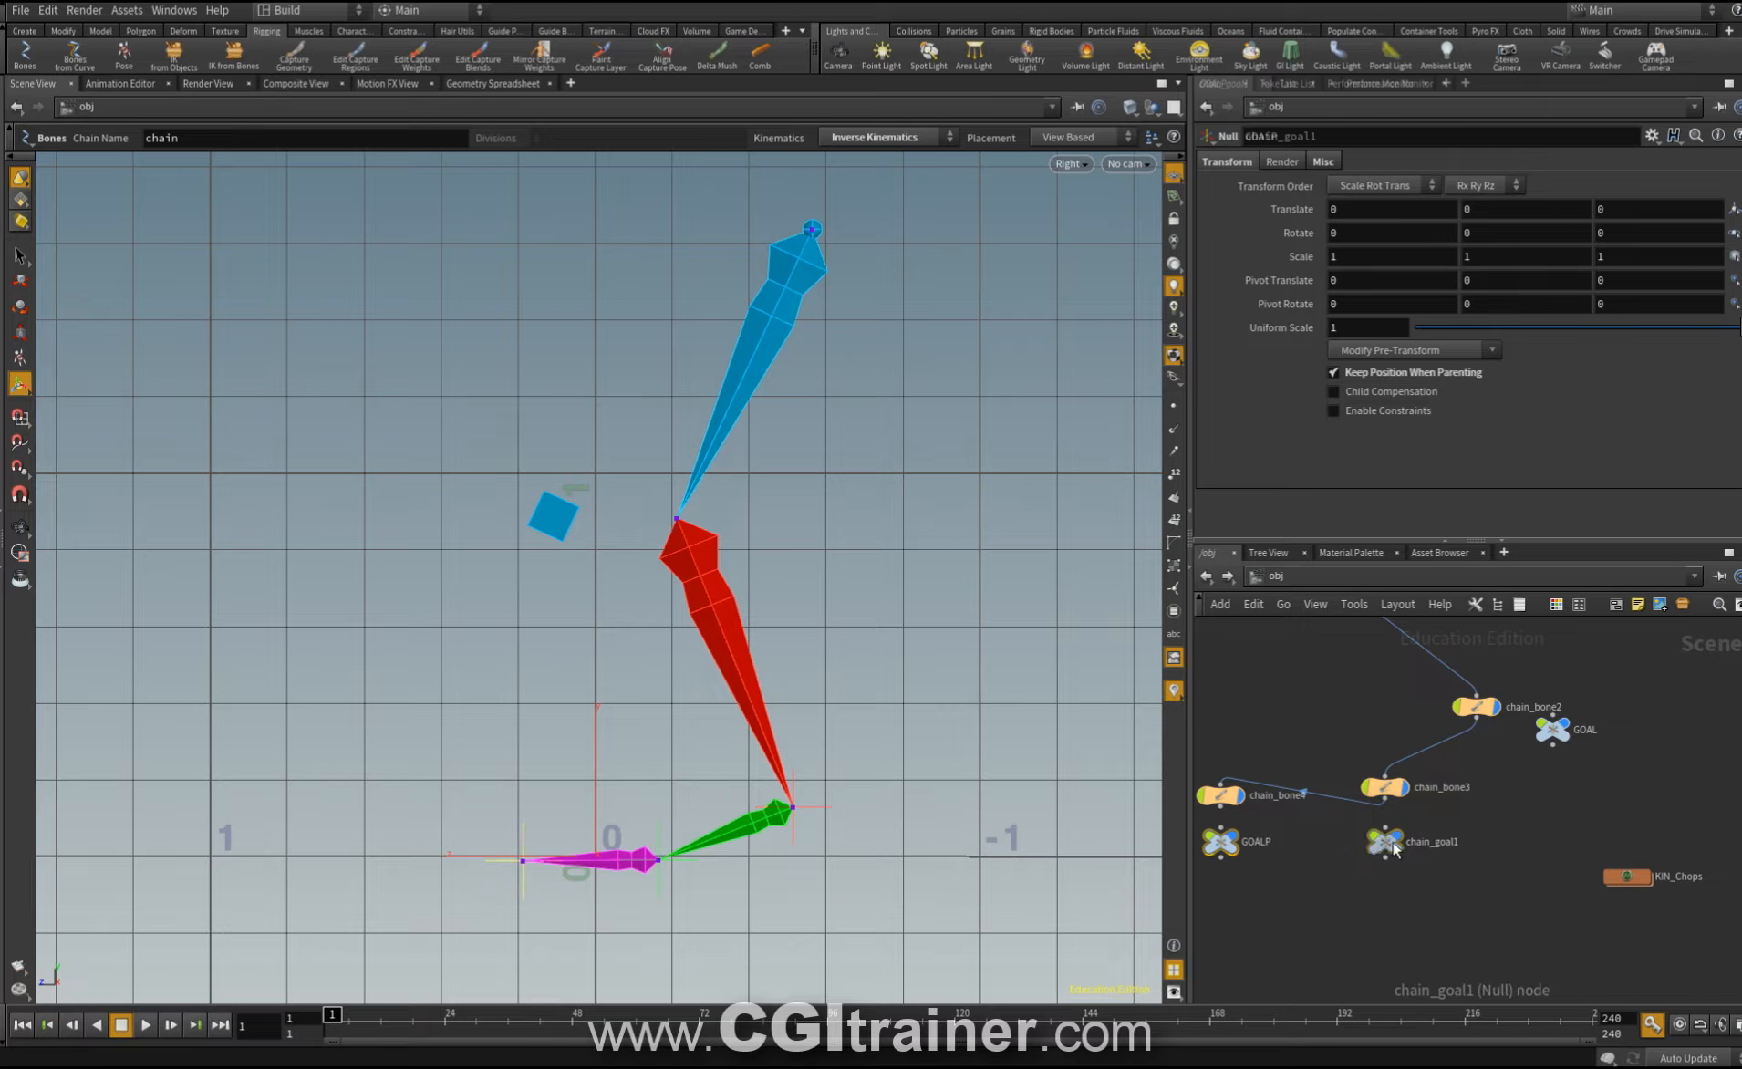
{"action": "double_click", "coordinate": [1332, 135]}
{"action": "type", "text": "Goal_E"}
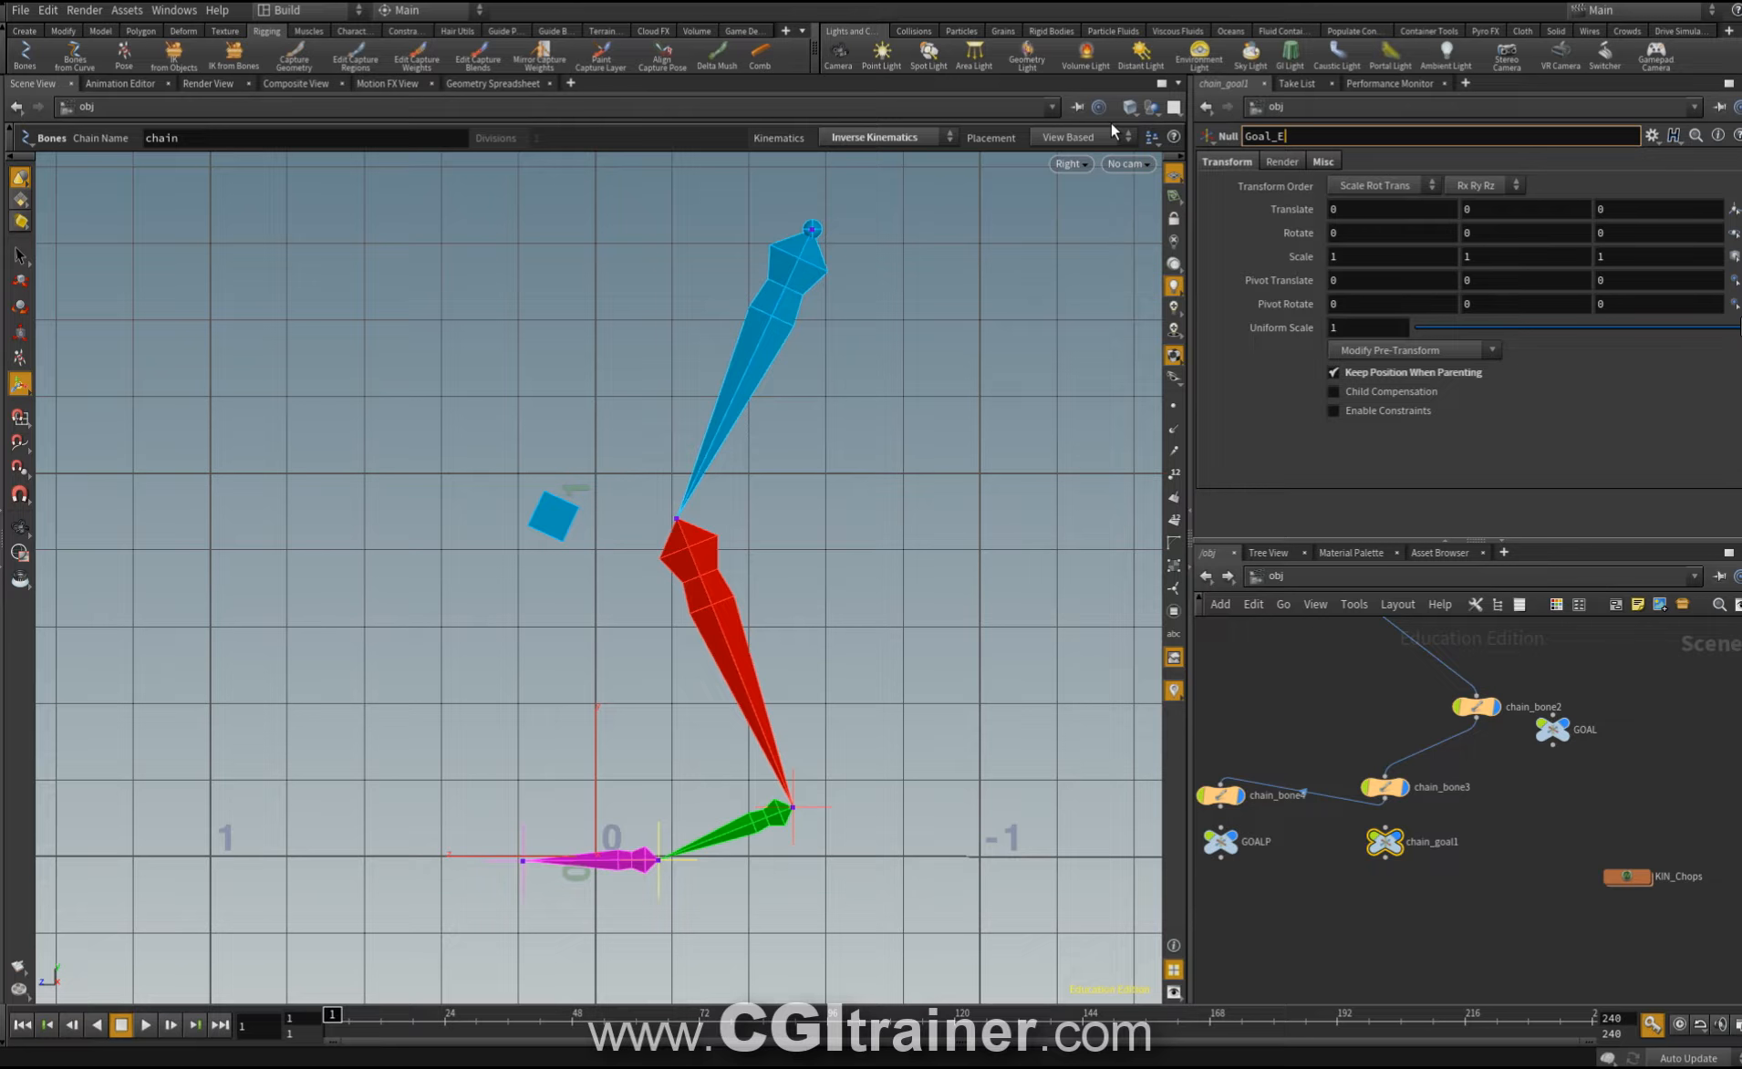
{"action": "type", "text": "p"}
{"action": "key", "text": "Return"}
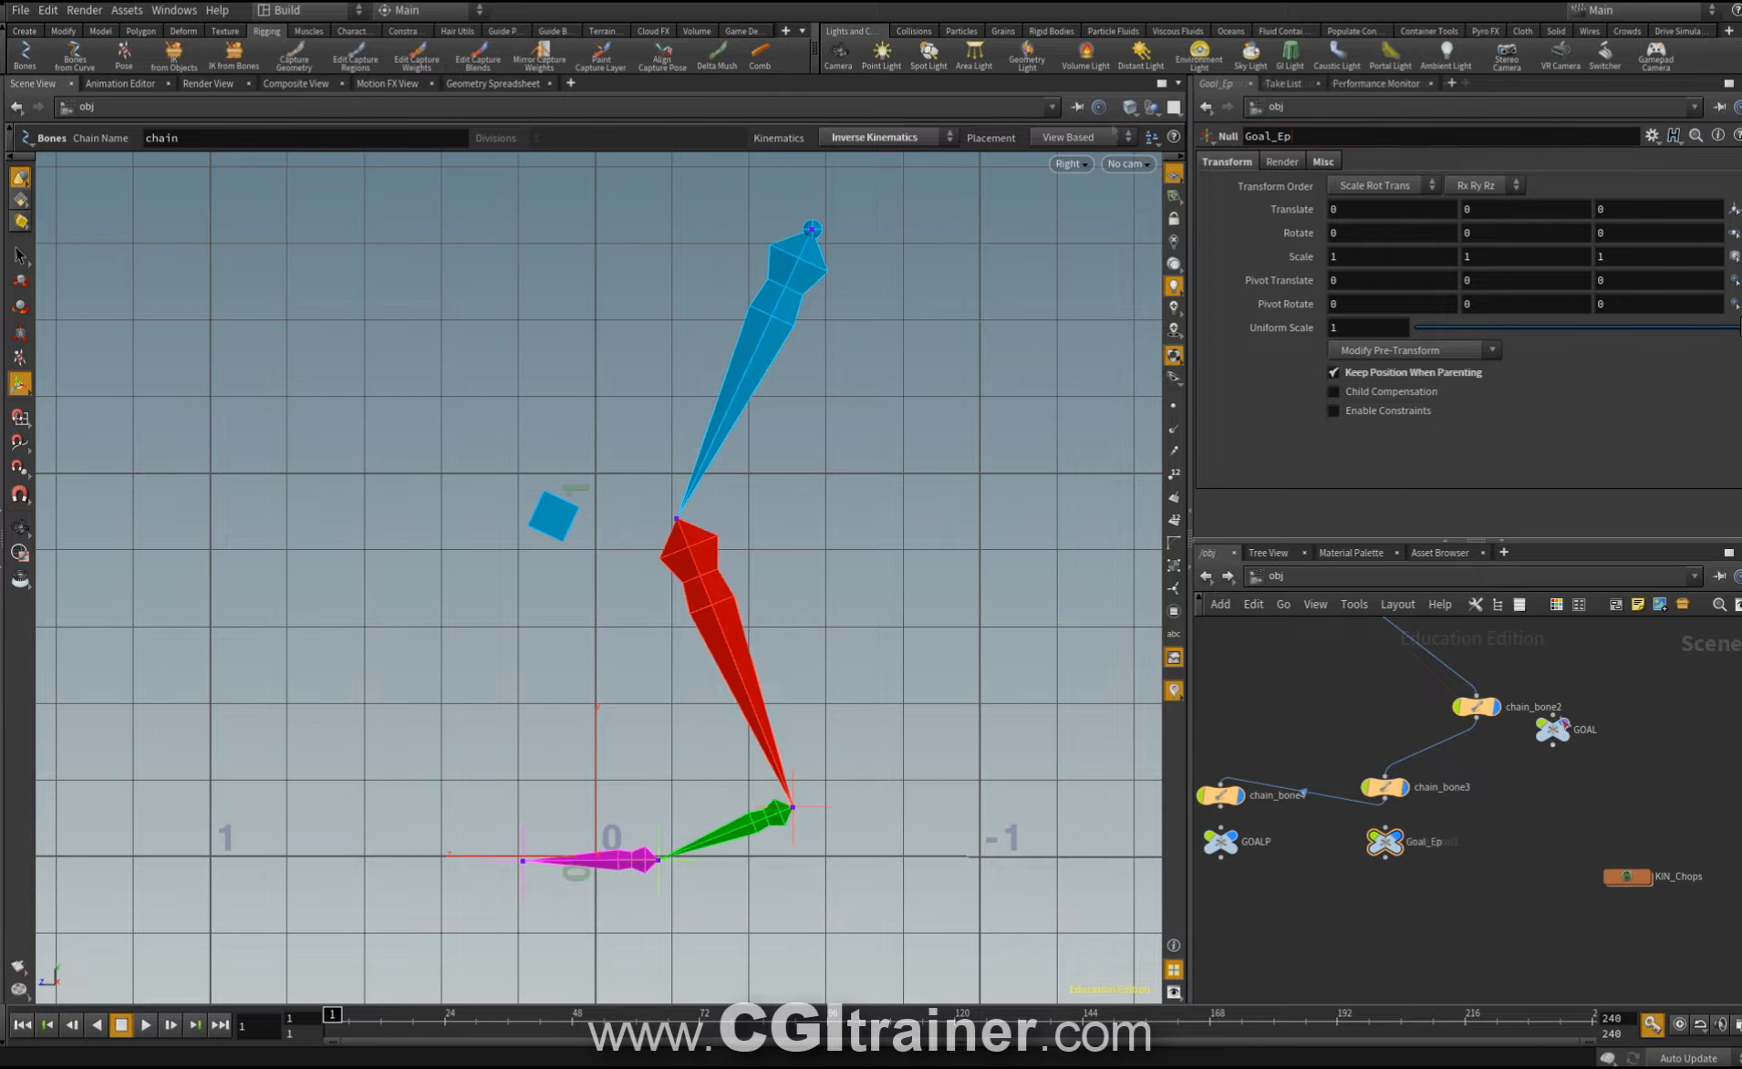
Rename the GOAL null beside chain_bone2 to GOALe.
{"action": "left_click", "coordinate": [1562, 729]}
{"action": "left_click", "coordinate": [1286, 134]}
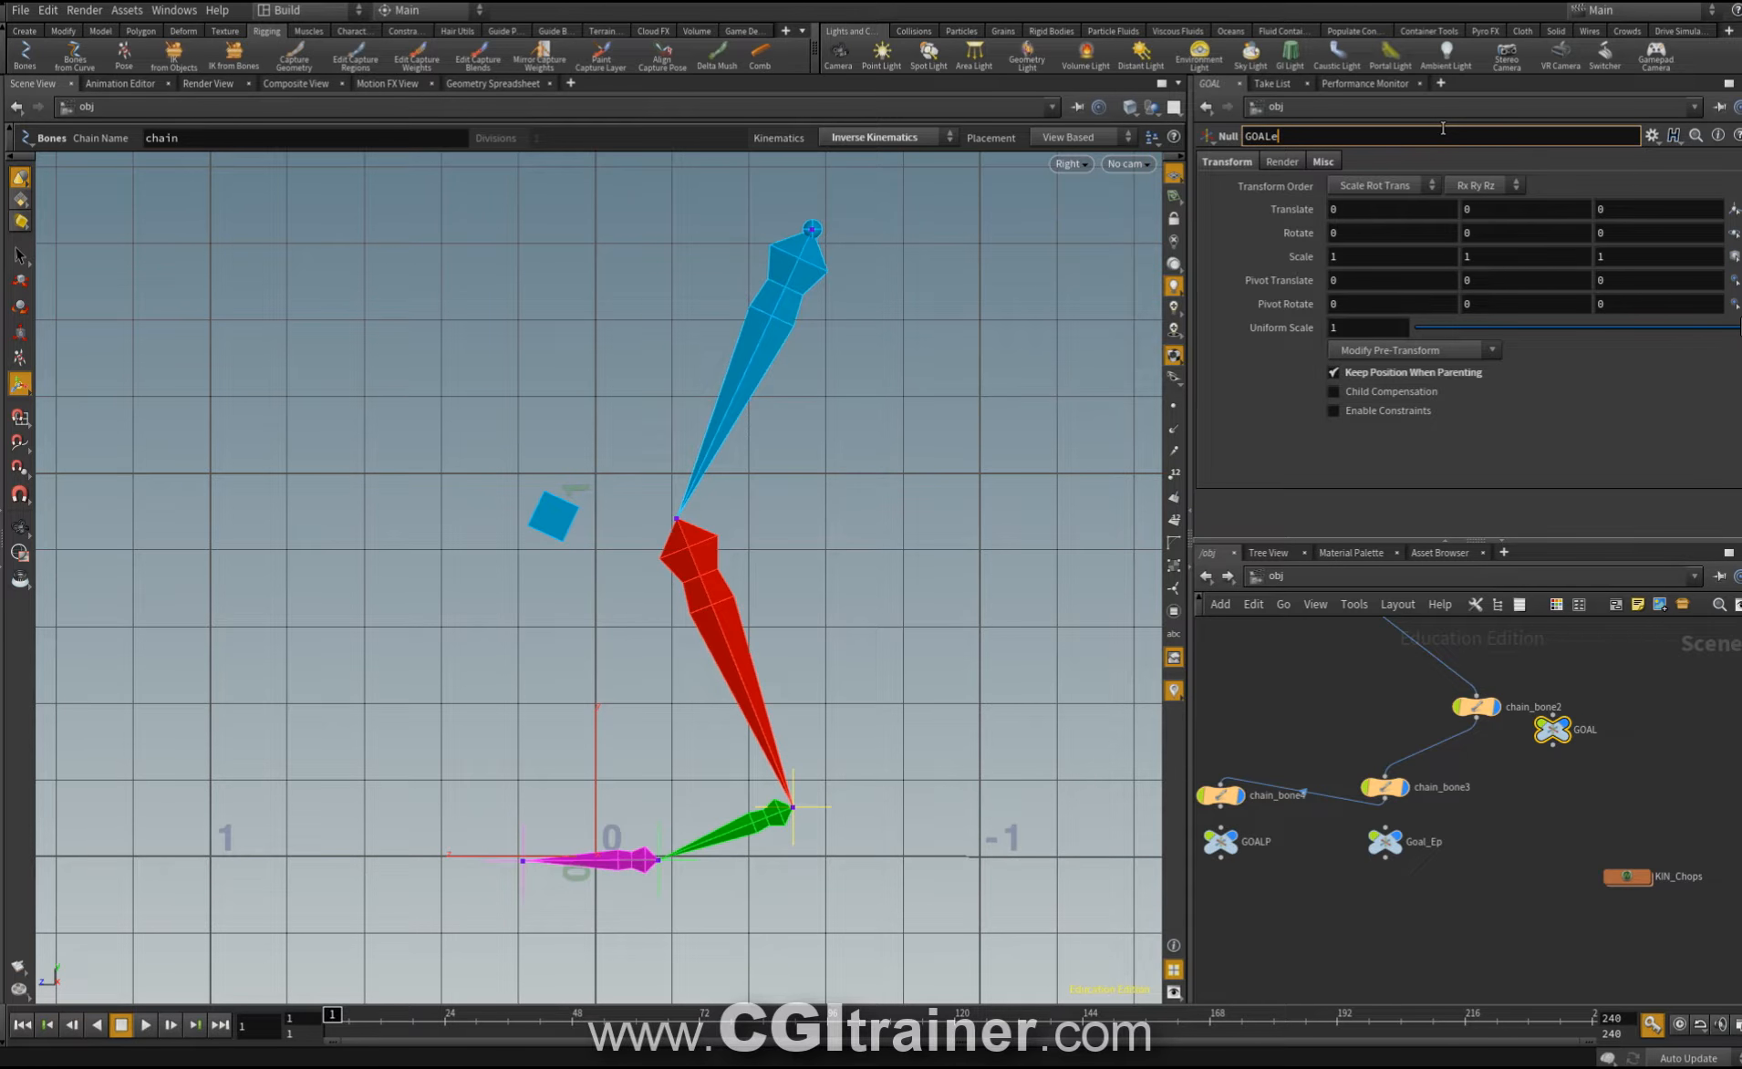
{"action": "key", "text": "Return"}
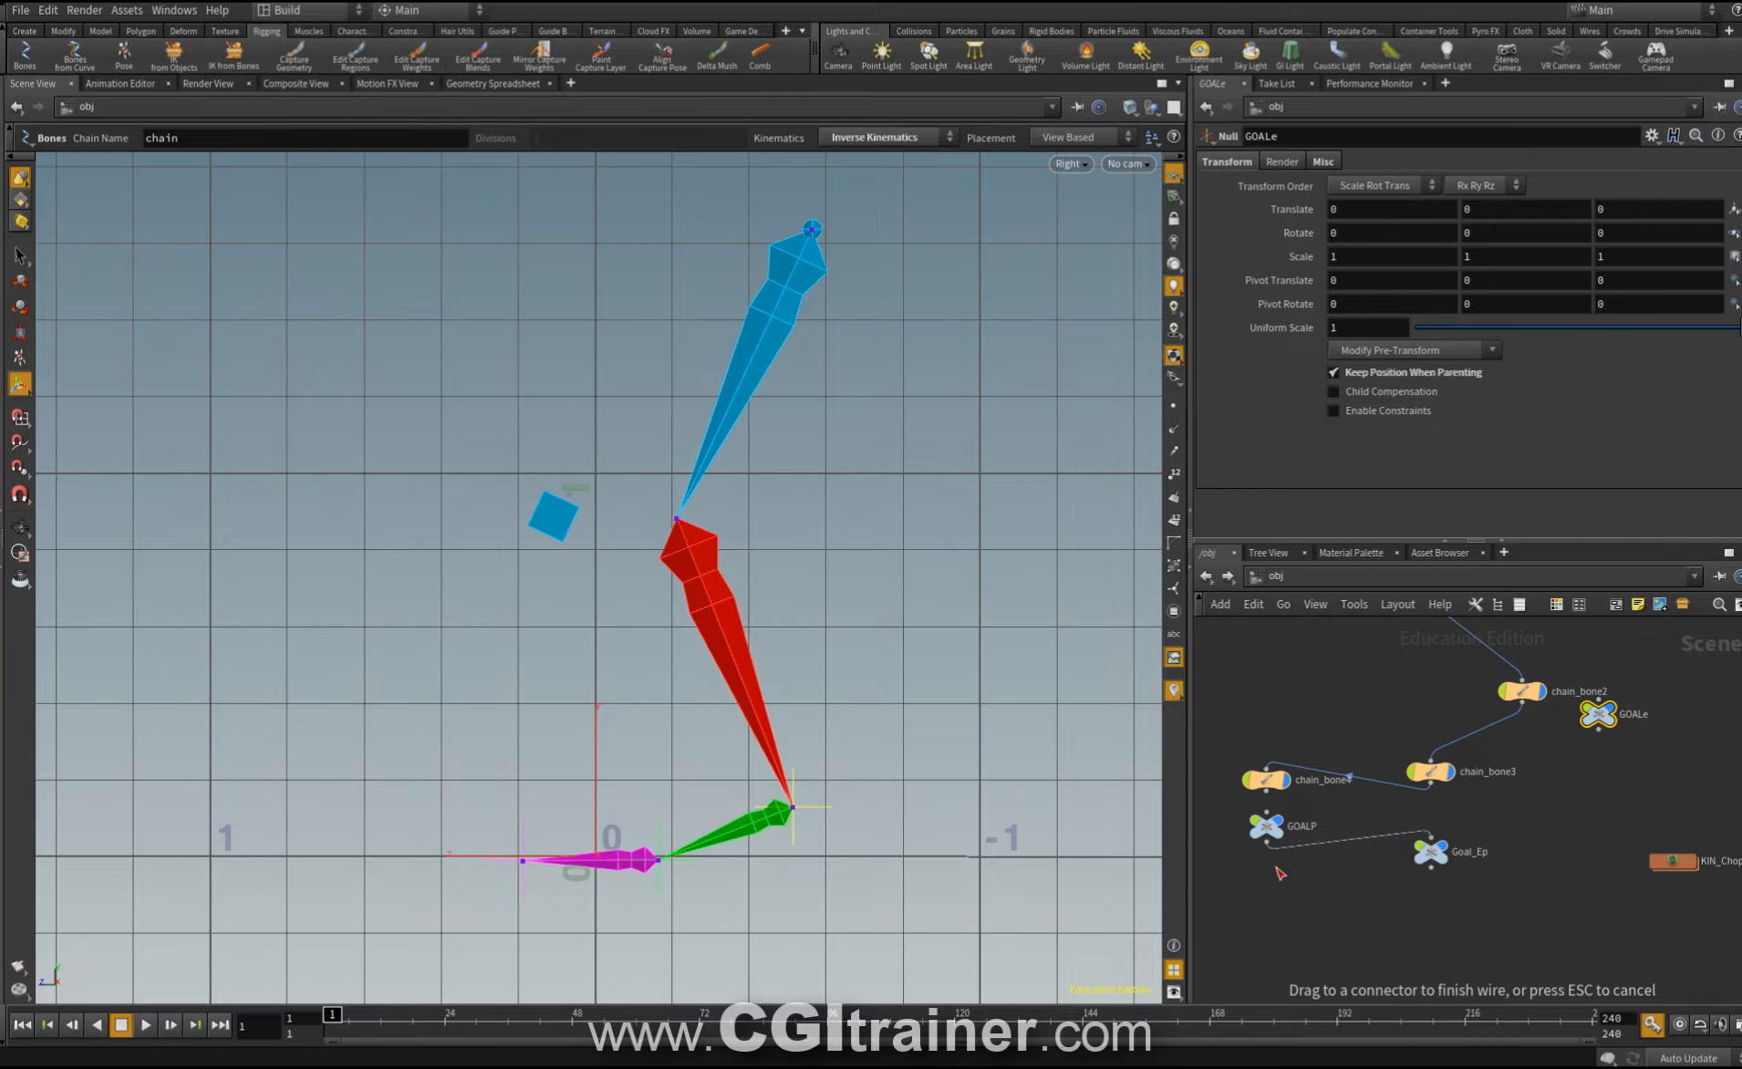
Parent the goal nulls in sequence, wiring GOALP into Goal_Ep and Goal_Ep into GOALe.
{"action": "left_click", "coordinate": [1273, 828]}
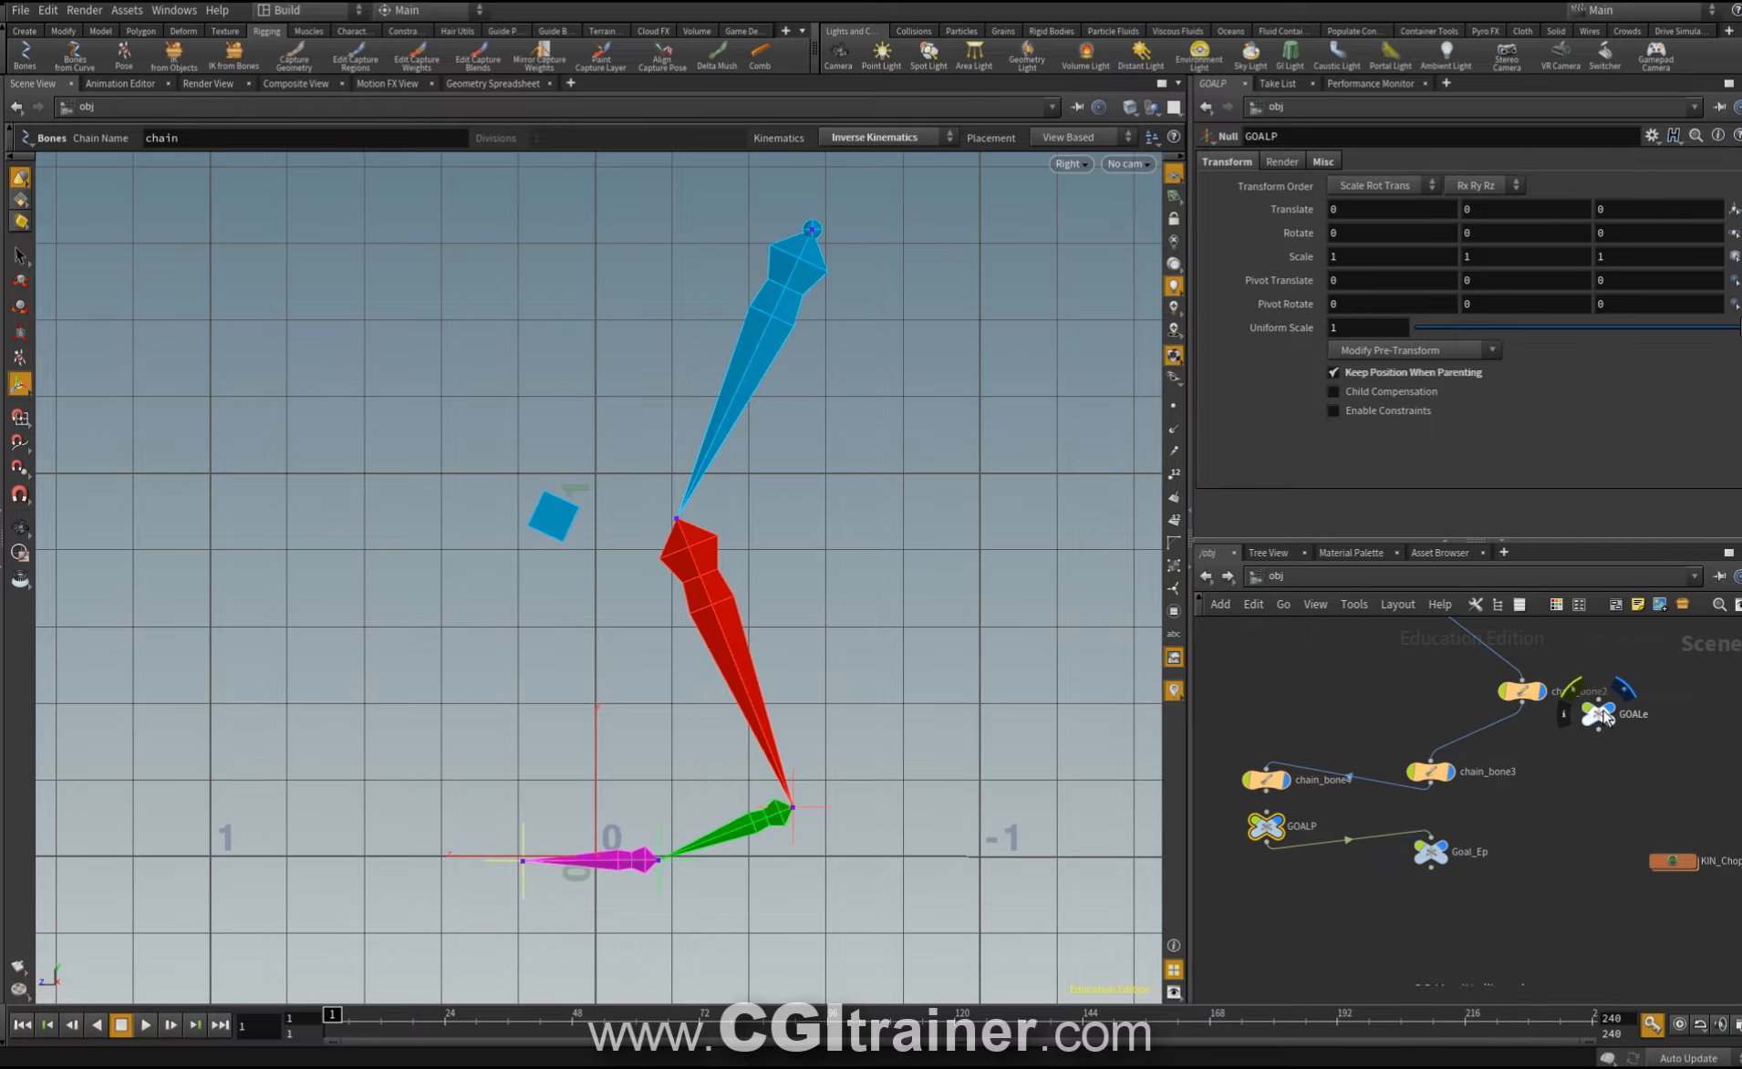
{"action": "left_click_drag", "start_coordinate": [1581, 688], "coordinate": [1540, 804]}
{"action": "left_click_drag", "start_coordinate": [1517, 921], "coordinate": [1449, 876]}
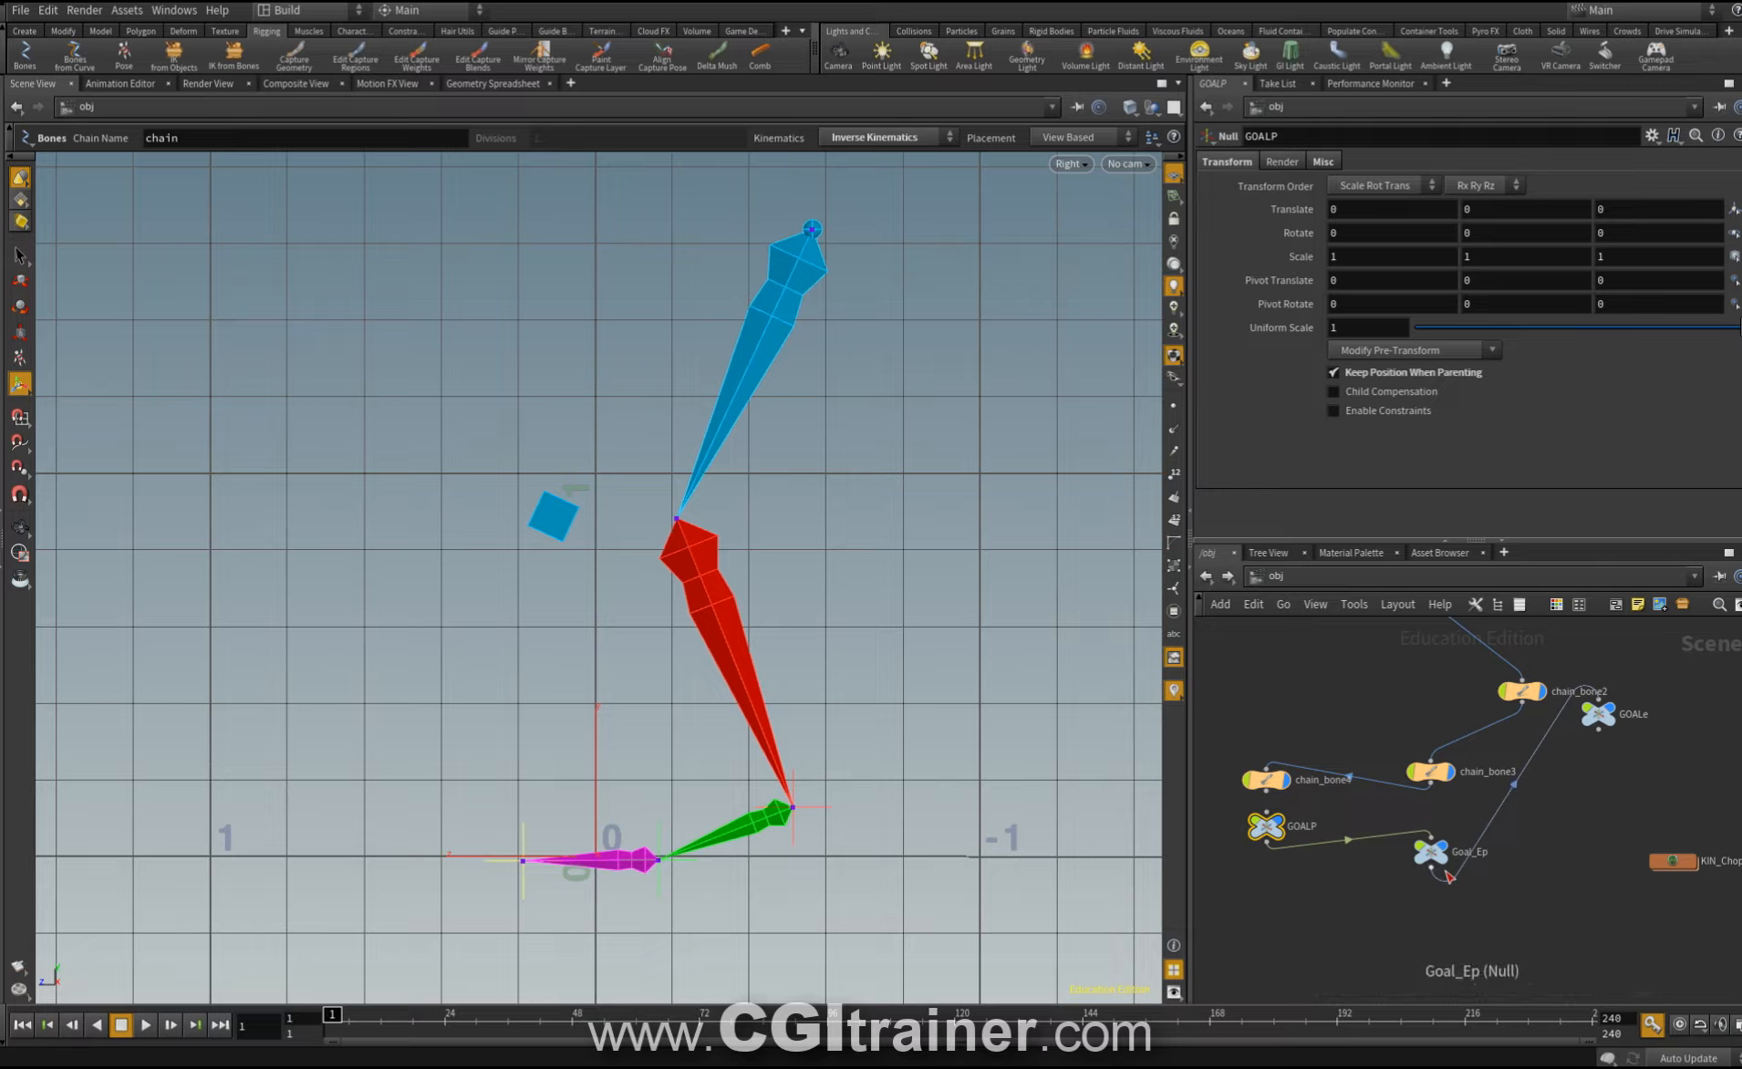
Try rotating GOALP and Goal_Ep in the side view to test the foot hierarchy, undoing the trial rotations.
{"action": "left_click", "coordinate": [20, 308]}
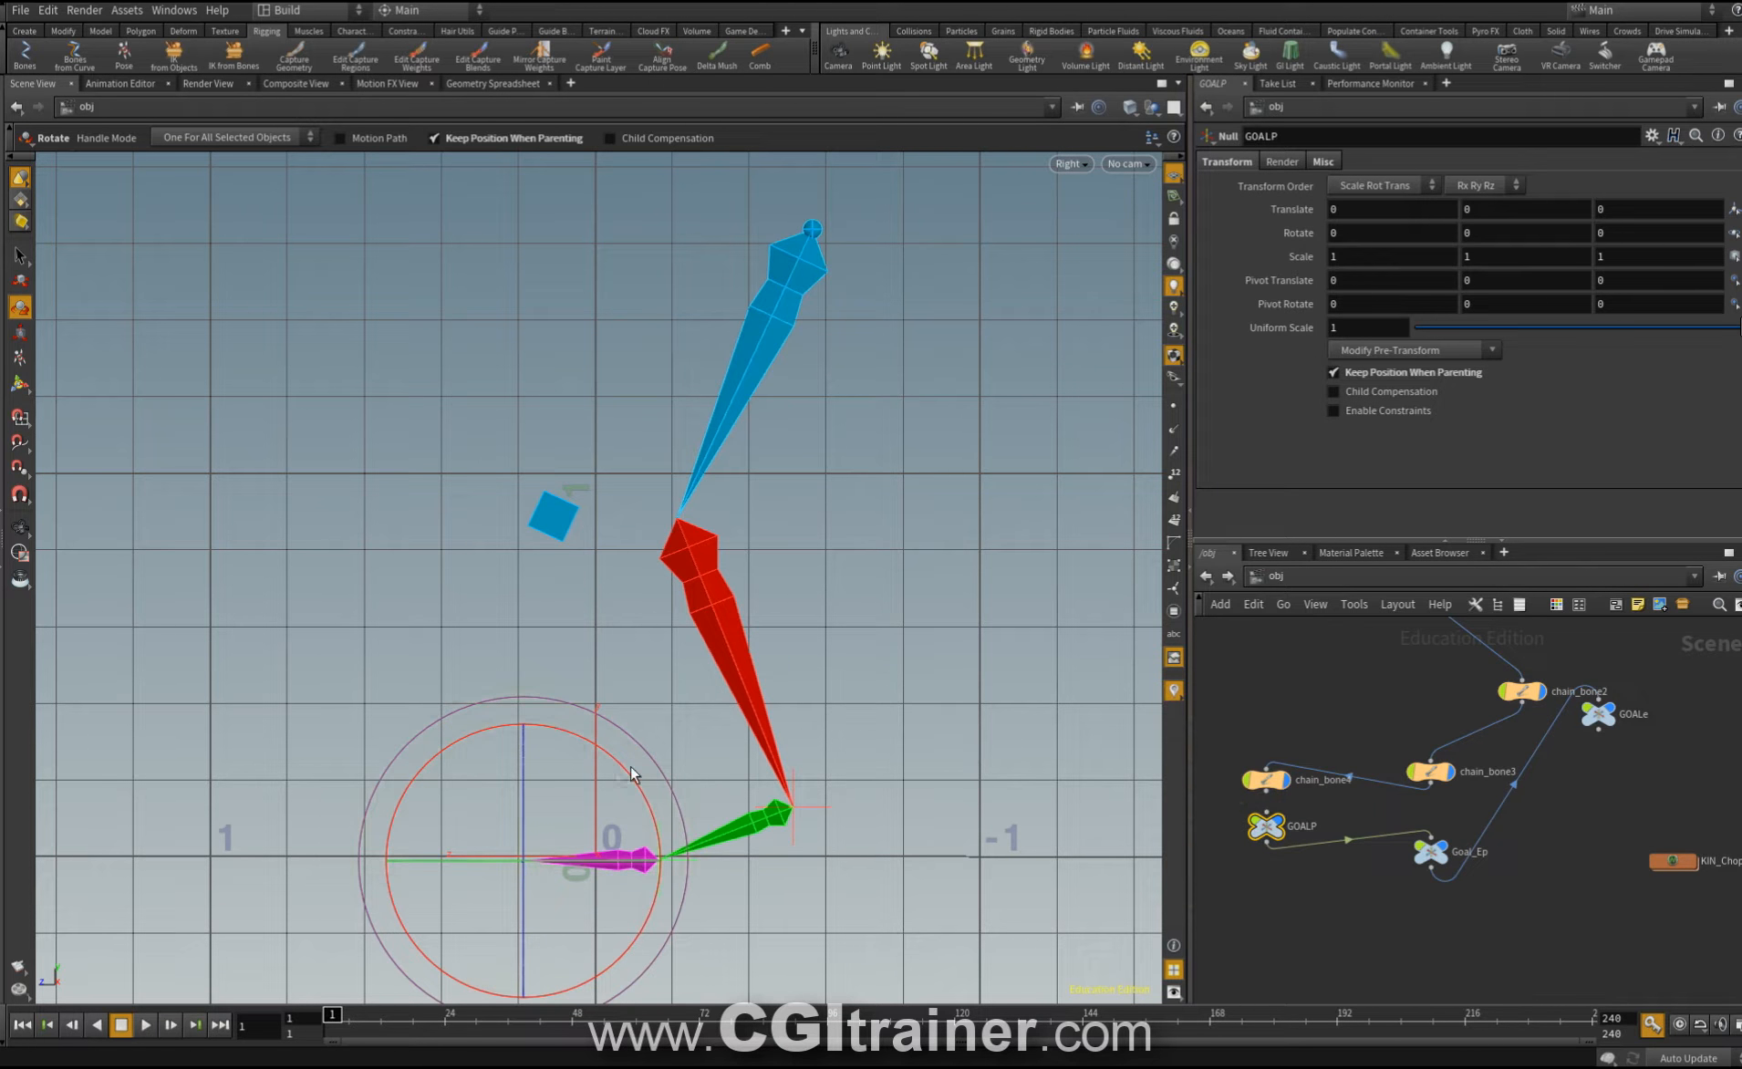
{"action": "mouse_move", "coordinate": [628, 780]}
{"action": "left_mouse_down"}
{"action": "mouse_move", "coordinate": [544, 588]}
{"action": "mouse_move", "coordinate": [558, 637]}
{"action": "mouse_move", "coordinate": [653, 672]}
{"action": "mouse_move", "coordinate": [703, 722]}
{"action": "mouse_move", "coordinate": [572, 634]}
{"action": "mouse_move", "coordinate": [623, 766]}
{"action": "left_mouse_up"}
{"action": "key", "text": "ctrl+z"}
{"action": "left_click", "coordinate": [1432, 855]}
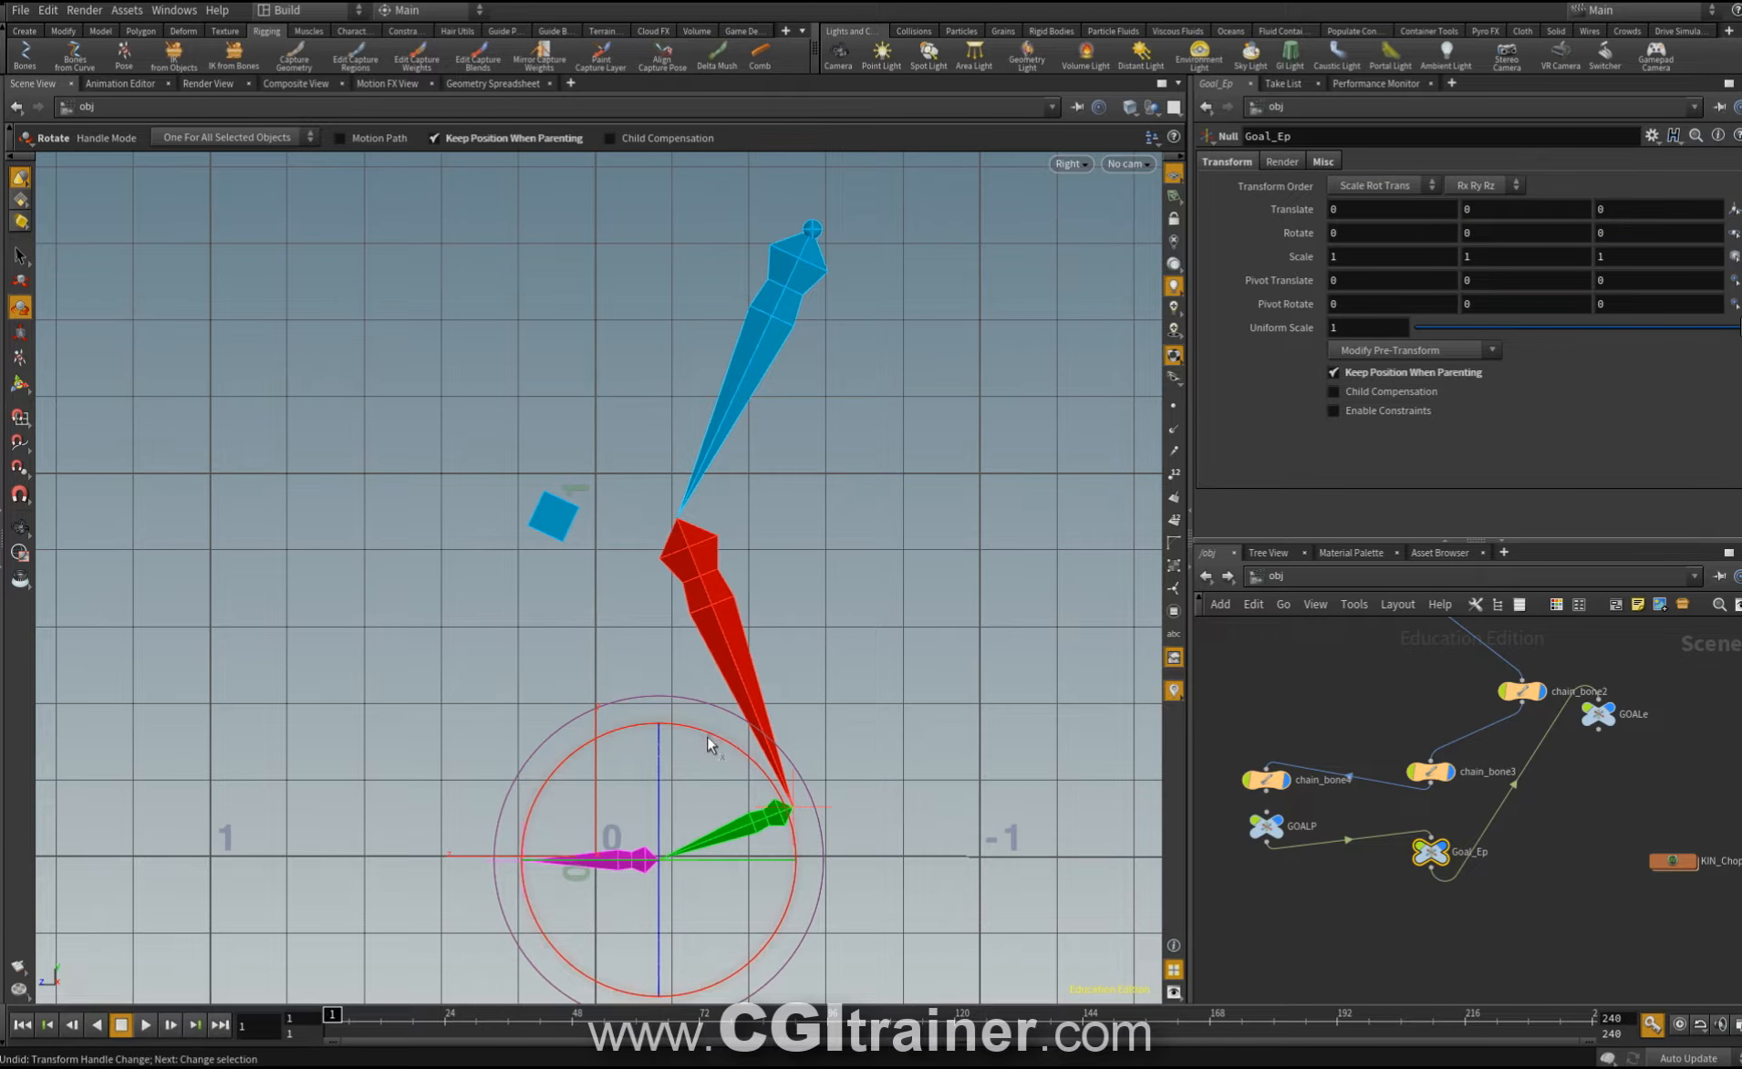
{"action": "left_click_drag", "start_coordinate": [603, 739], "coordinate": [529, 805]}
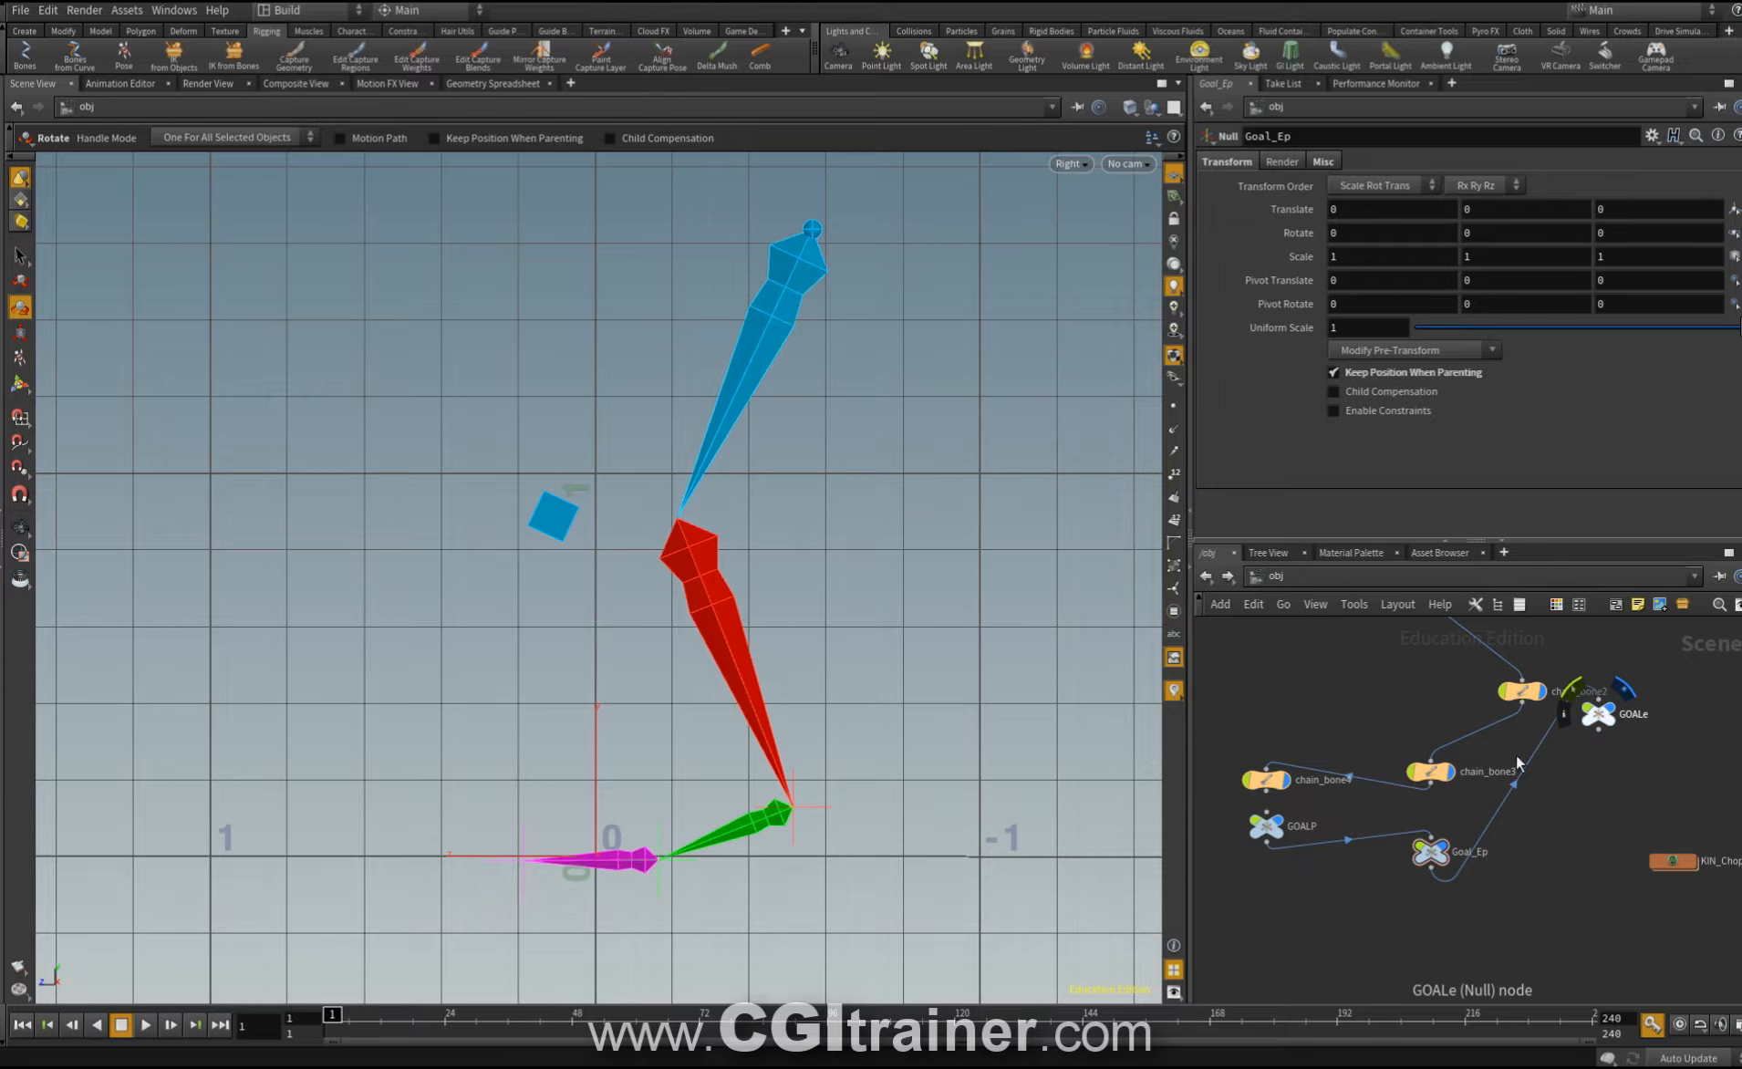
Create a new null object and reset its translation to 0, 0, 0.
{"action": "key", "text": "Tab"}
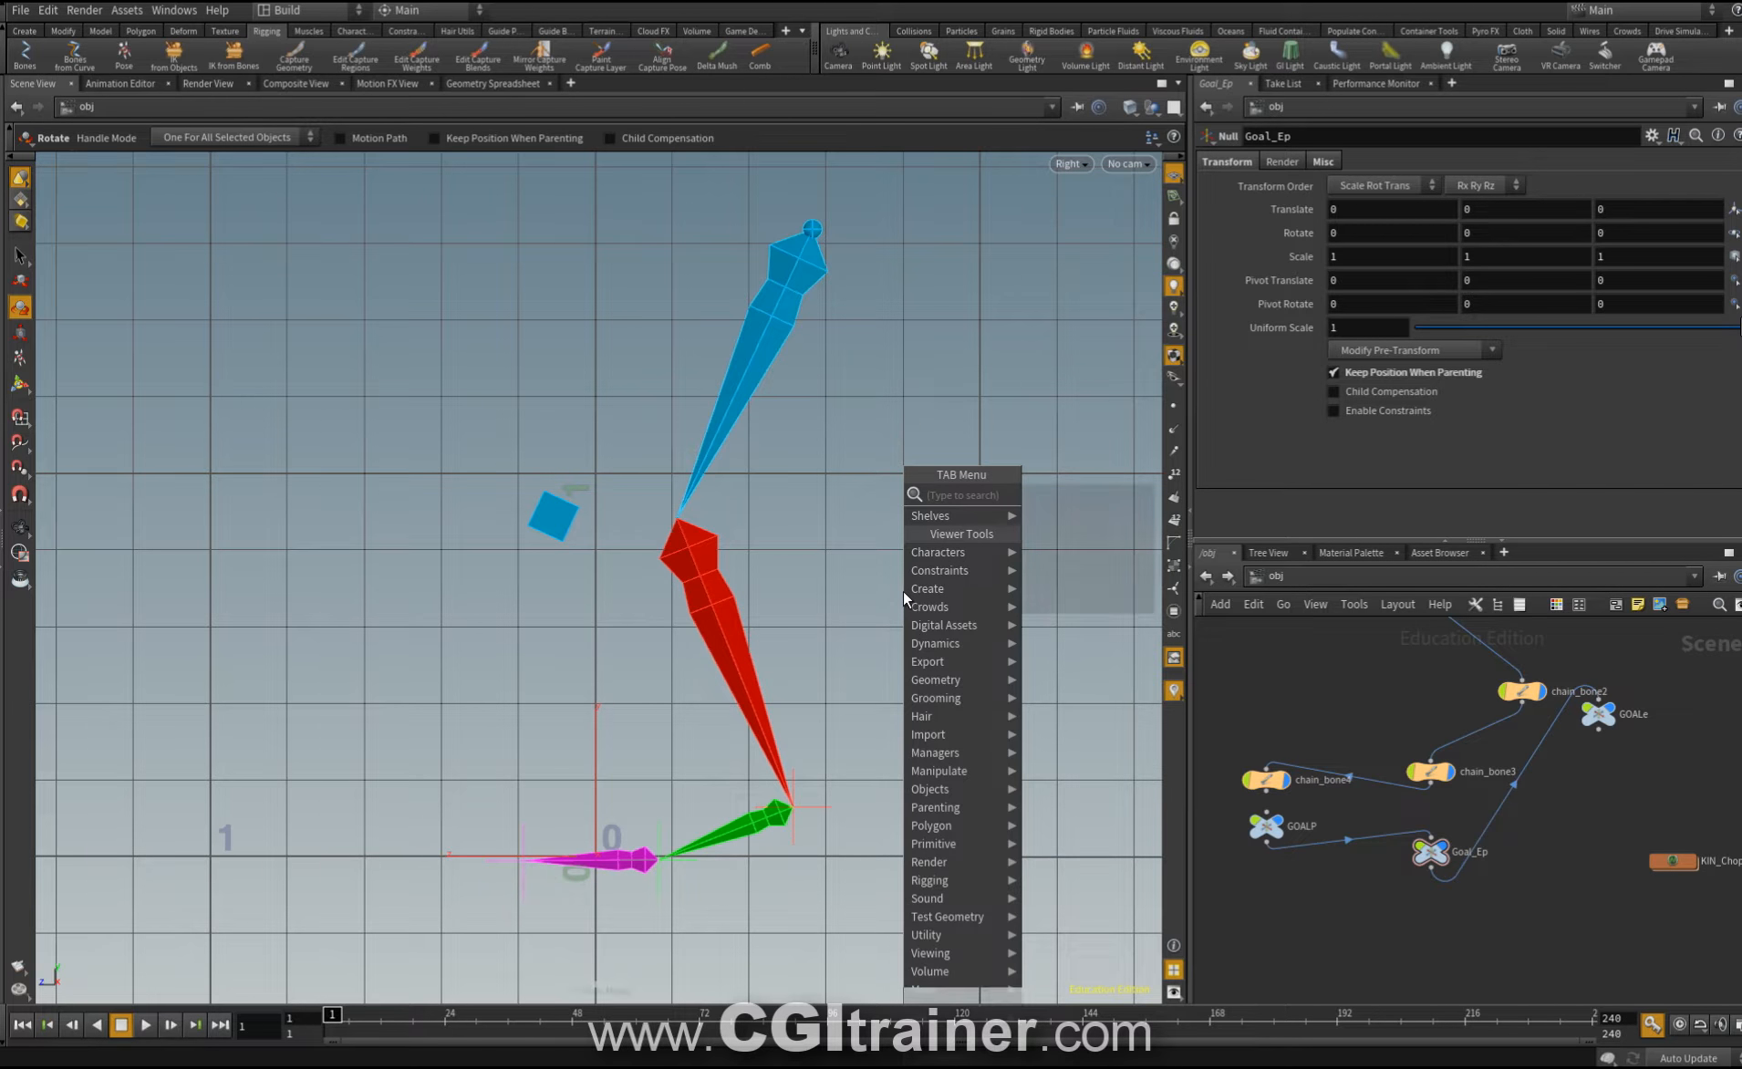
{"action": "type", "text": "nul"}
{"action": "key", "text": "Return"}
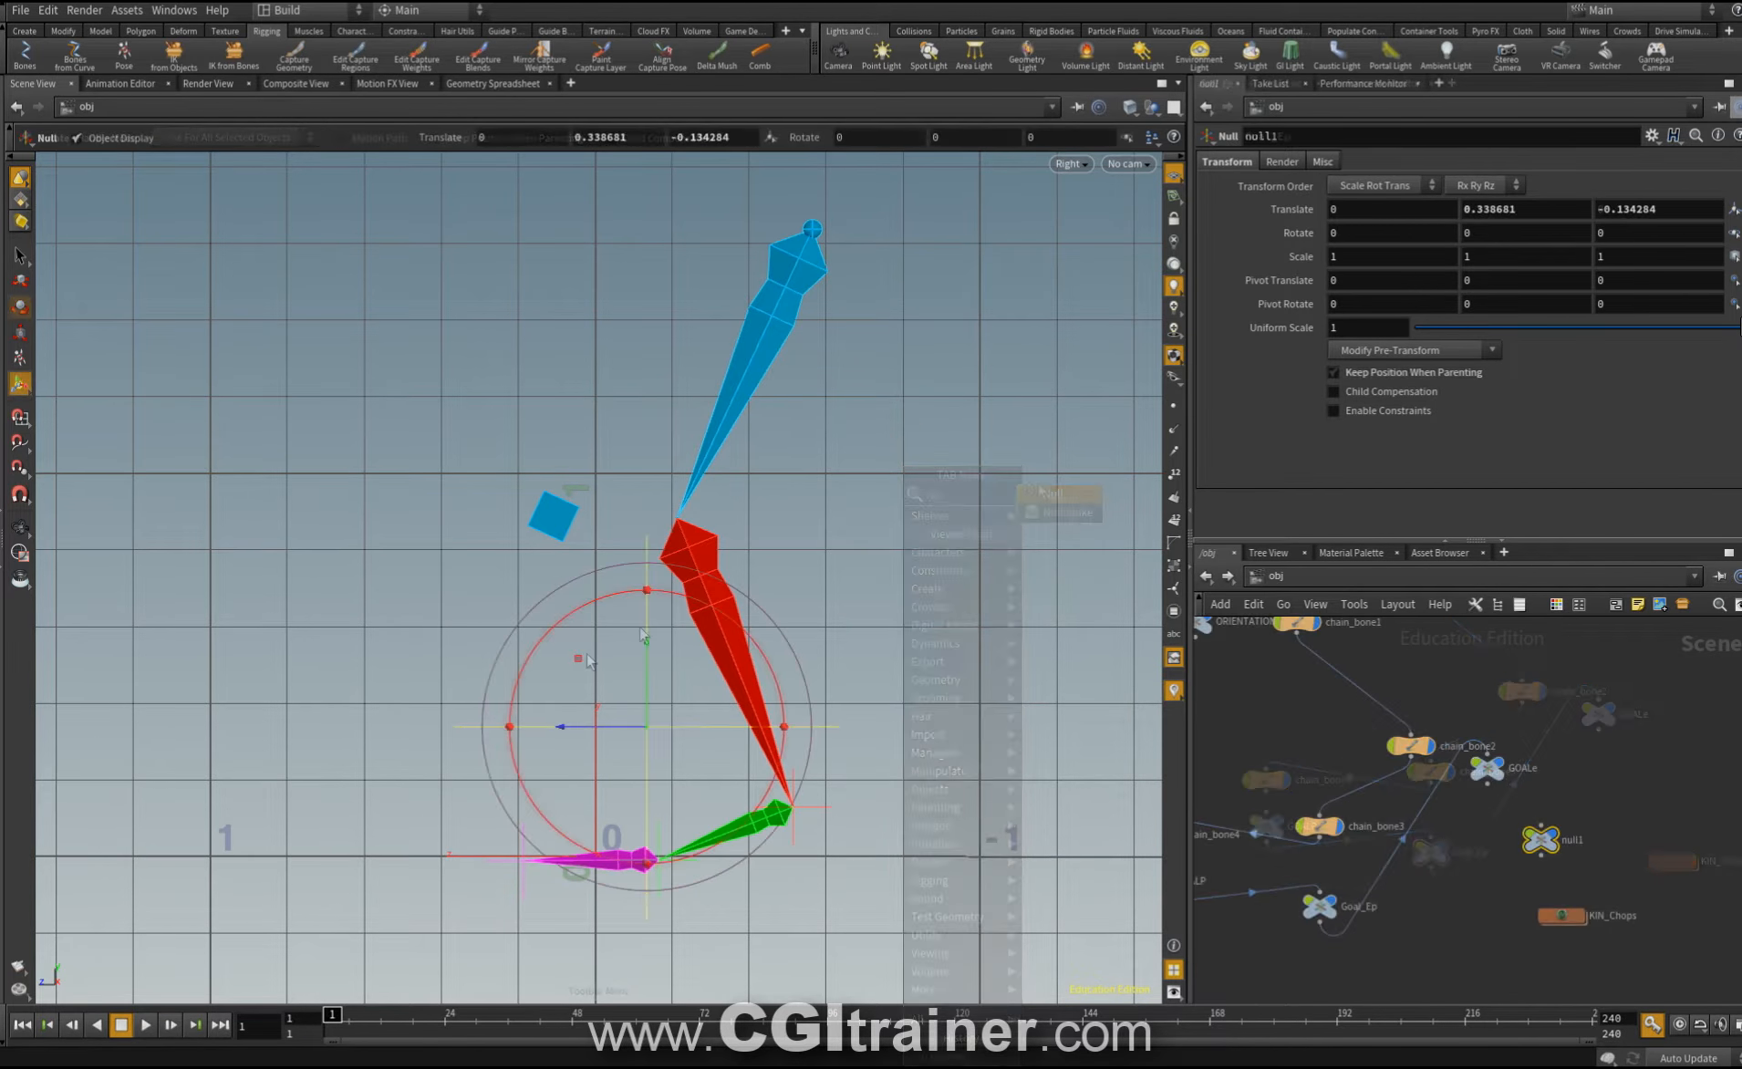
{"action": "left_click", "coordinate": [555, 740]}
{"action": "middle_click_drag", "start_coordinate": [413, 710], "coordinate": [370, 629]}
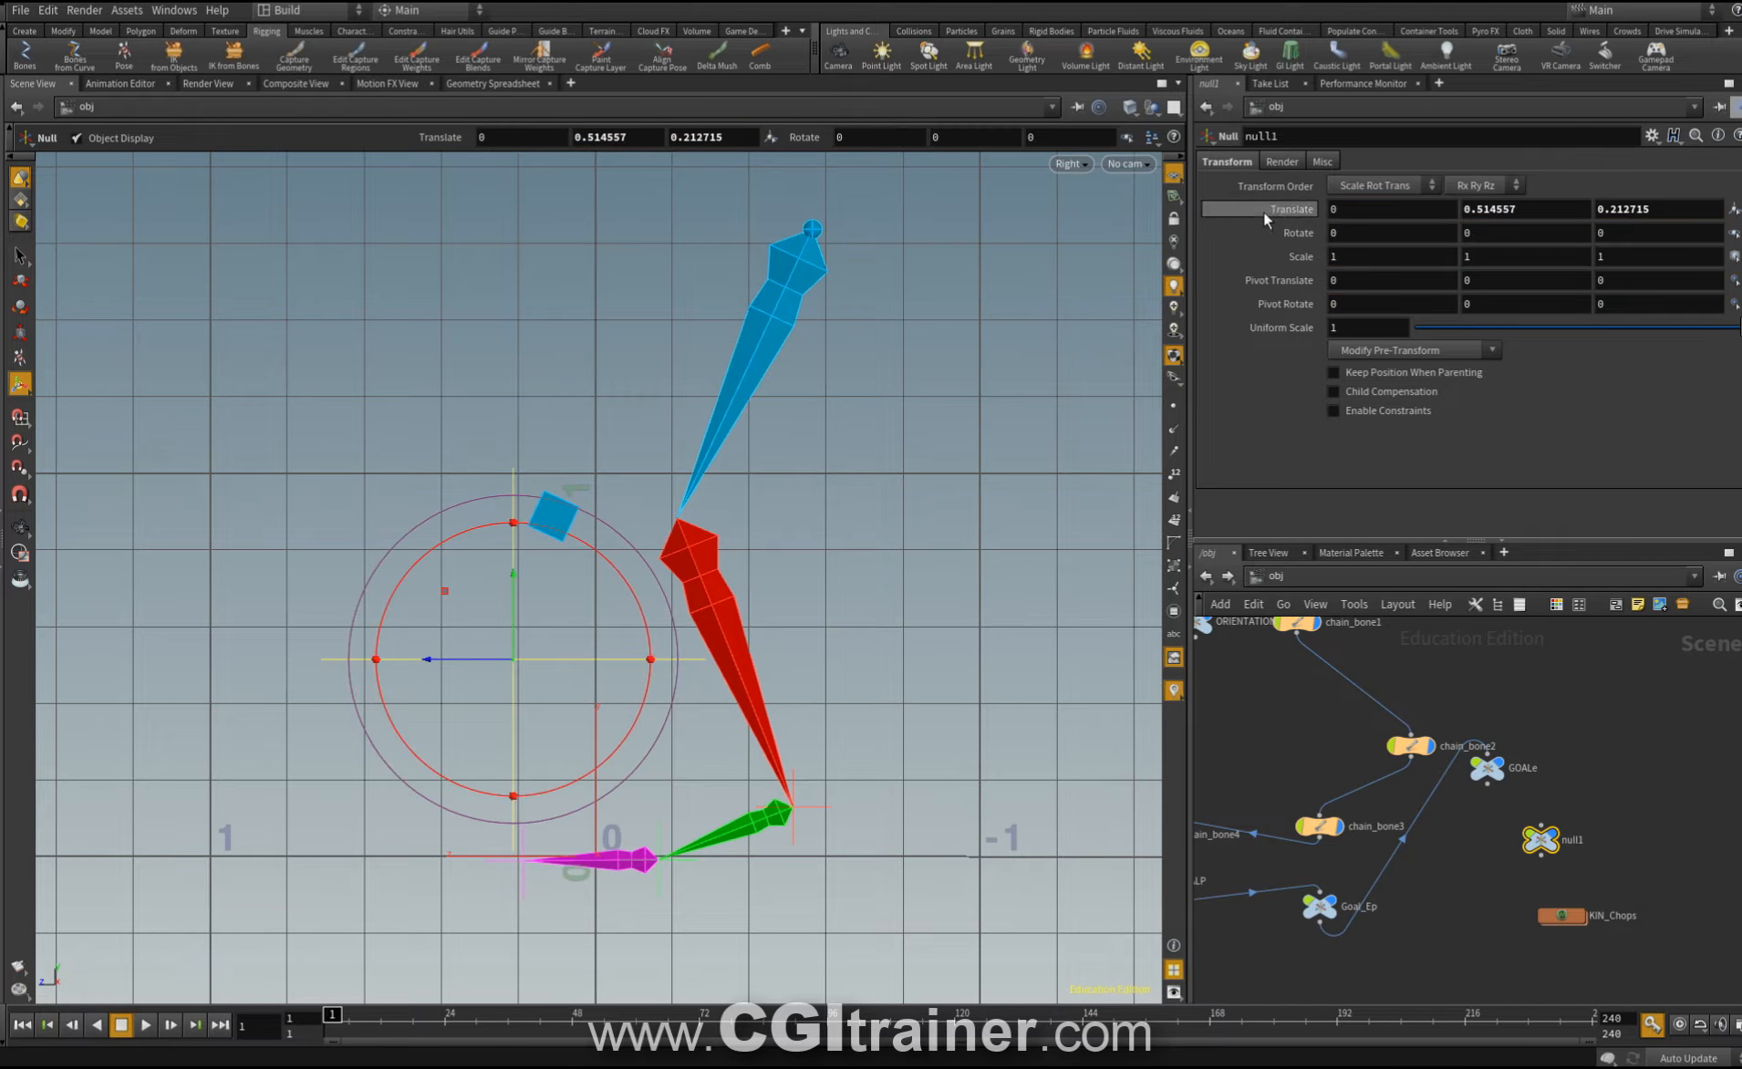
{"action": "middle_click", "coordinate": [1294, 212], "text": "ctrl"}
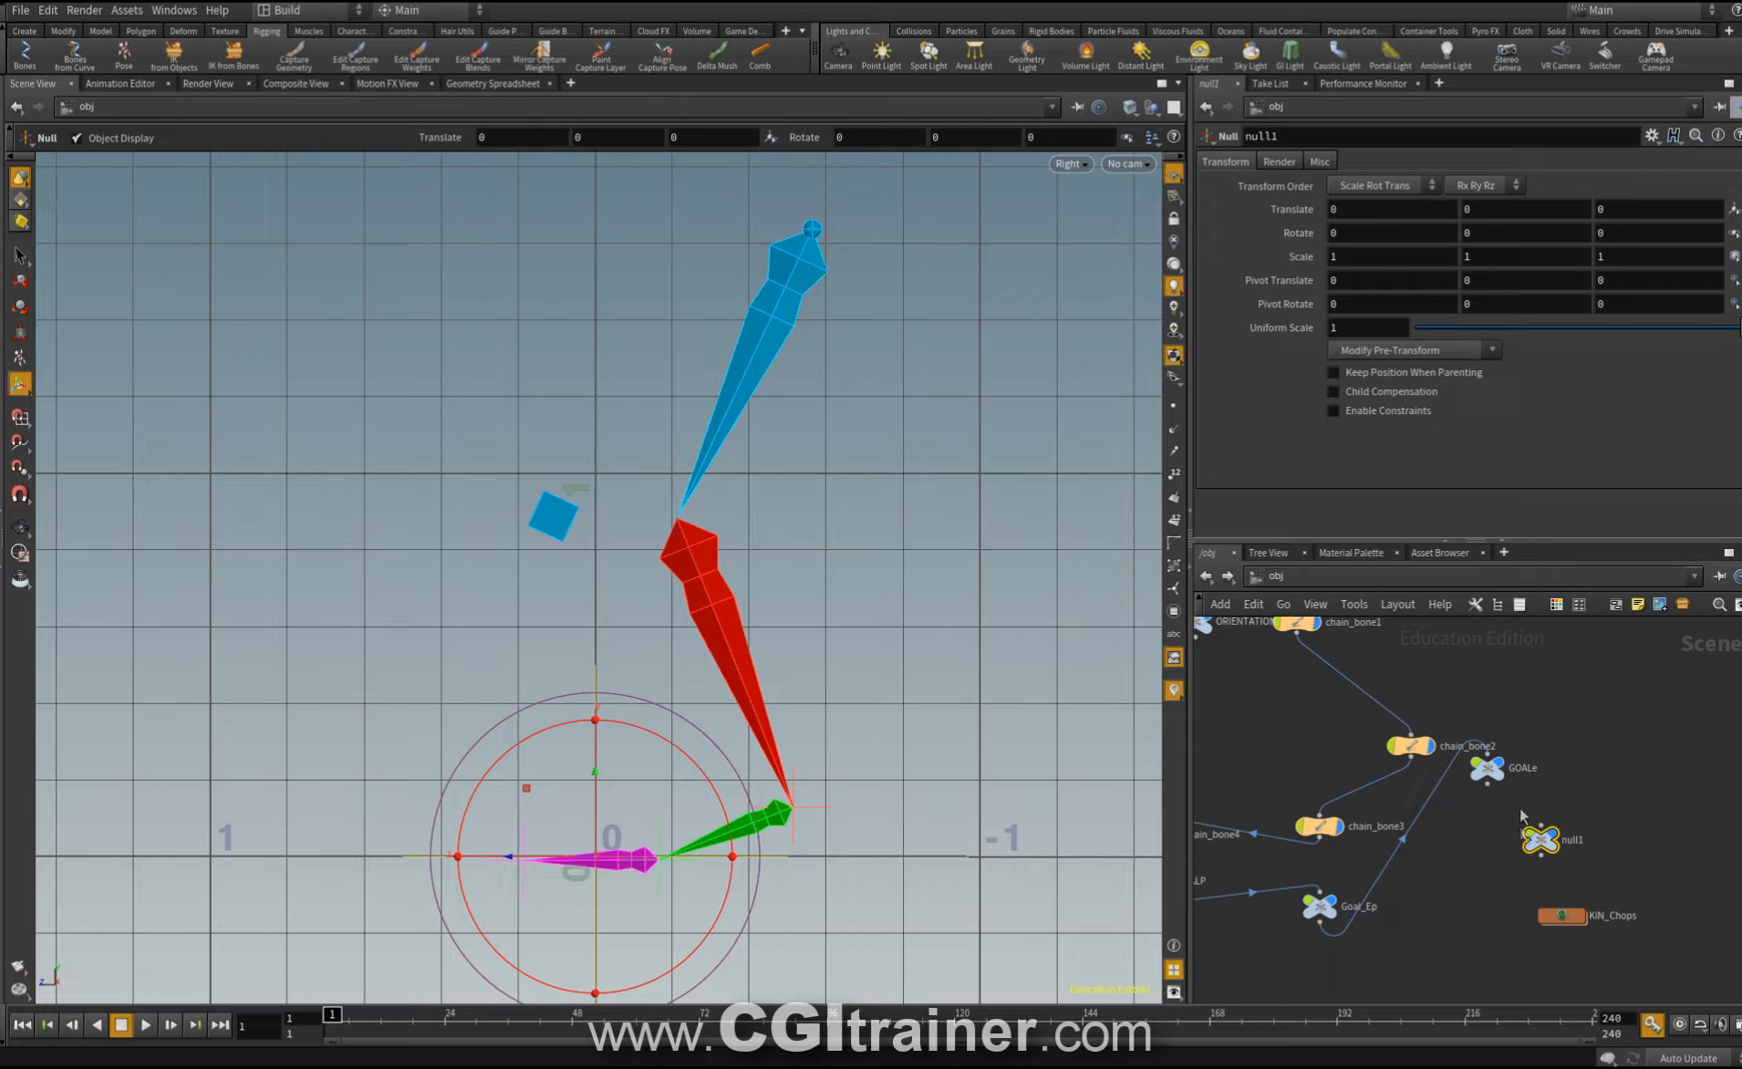
Parent null1 to GOALe to snap it to the ankle, enable Keep Position When Parenting, and disconnect it above GOALe in the network.
{"action": "left_click_drag", "start_coordinate": [1541, 825], "coordinate": [1484, 792]}
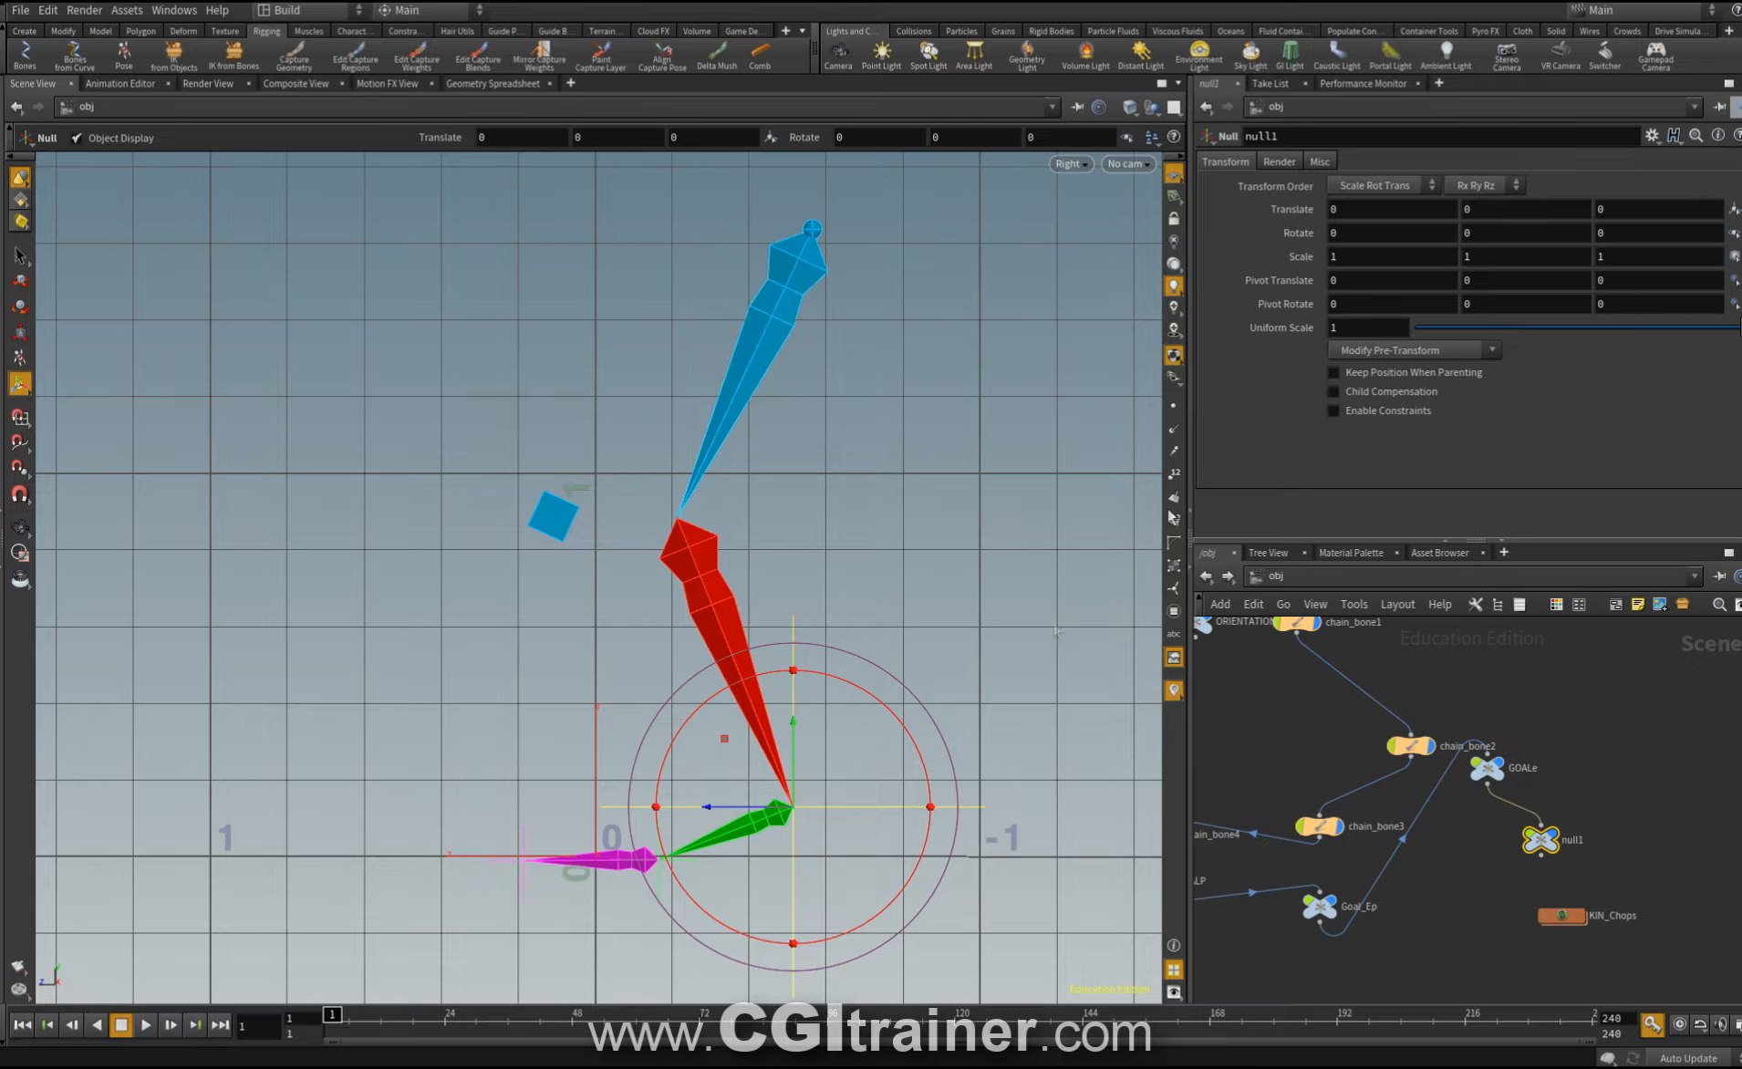
{"action": "left_click", "coordinate": [1431, 374]}
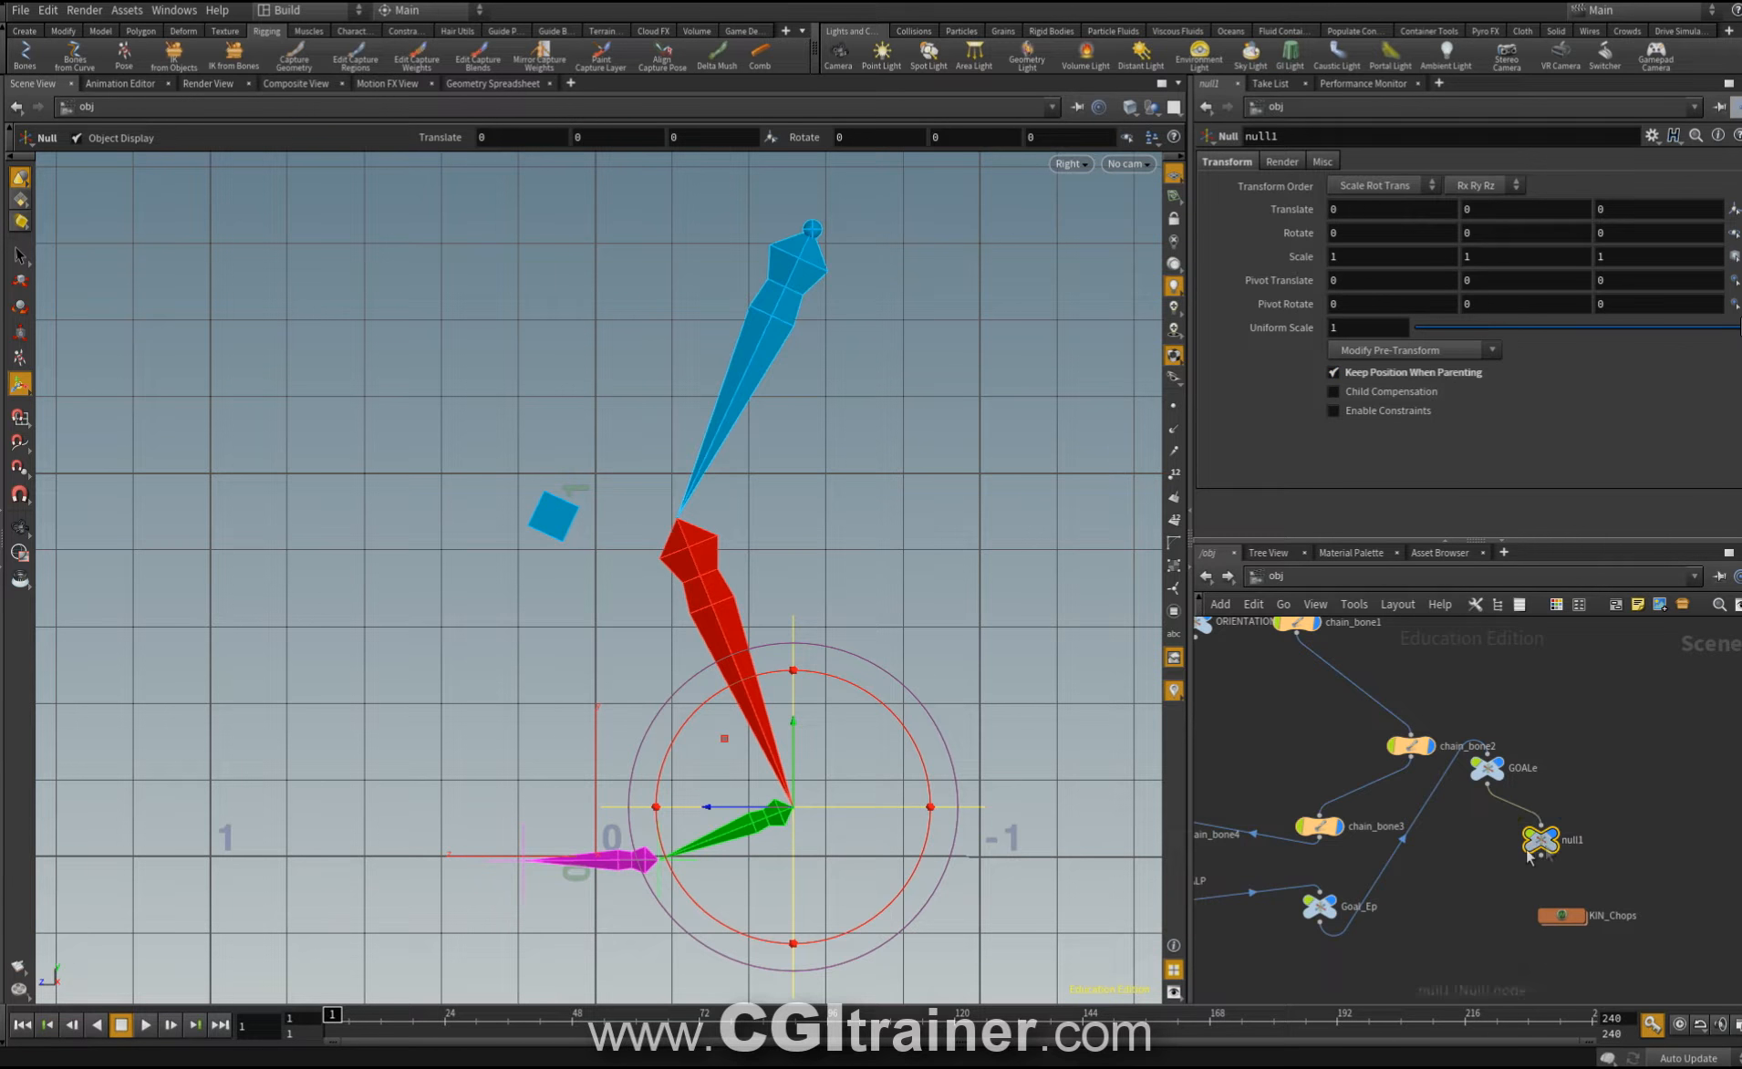
{"action": "left_click_drag", "start_coordinate": [1546, 845], "coordinate": [1595, 832]}
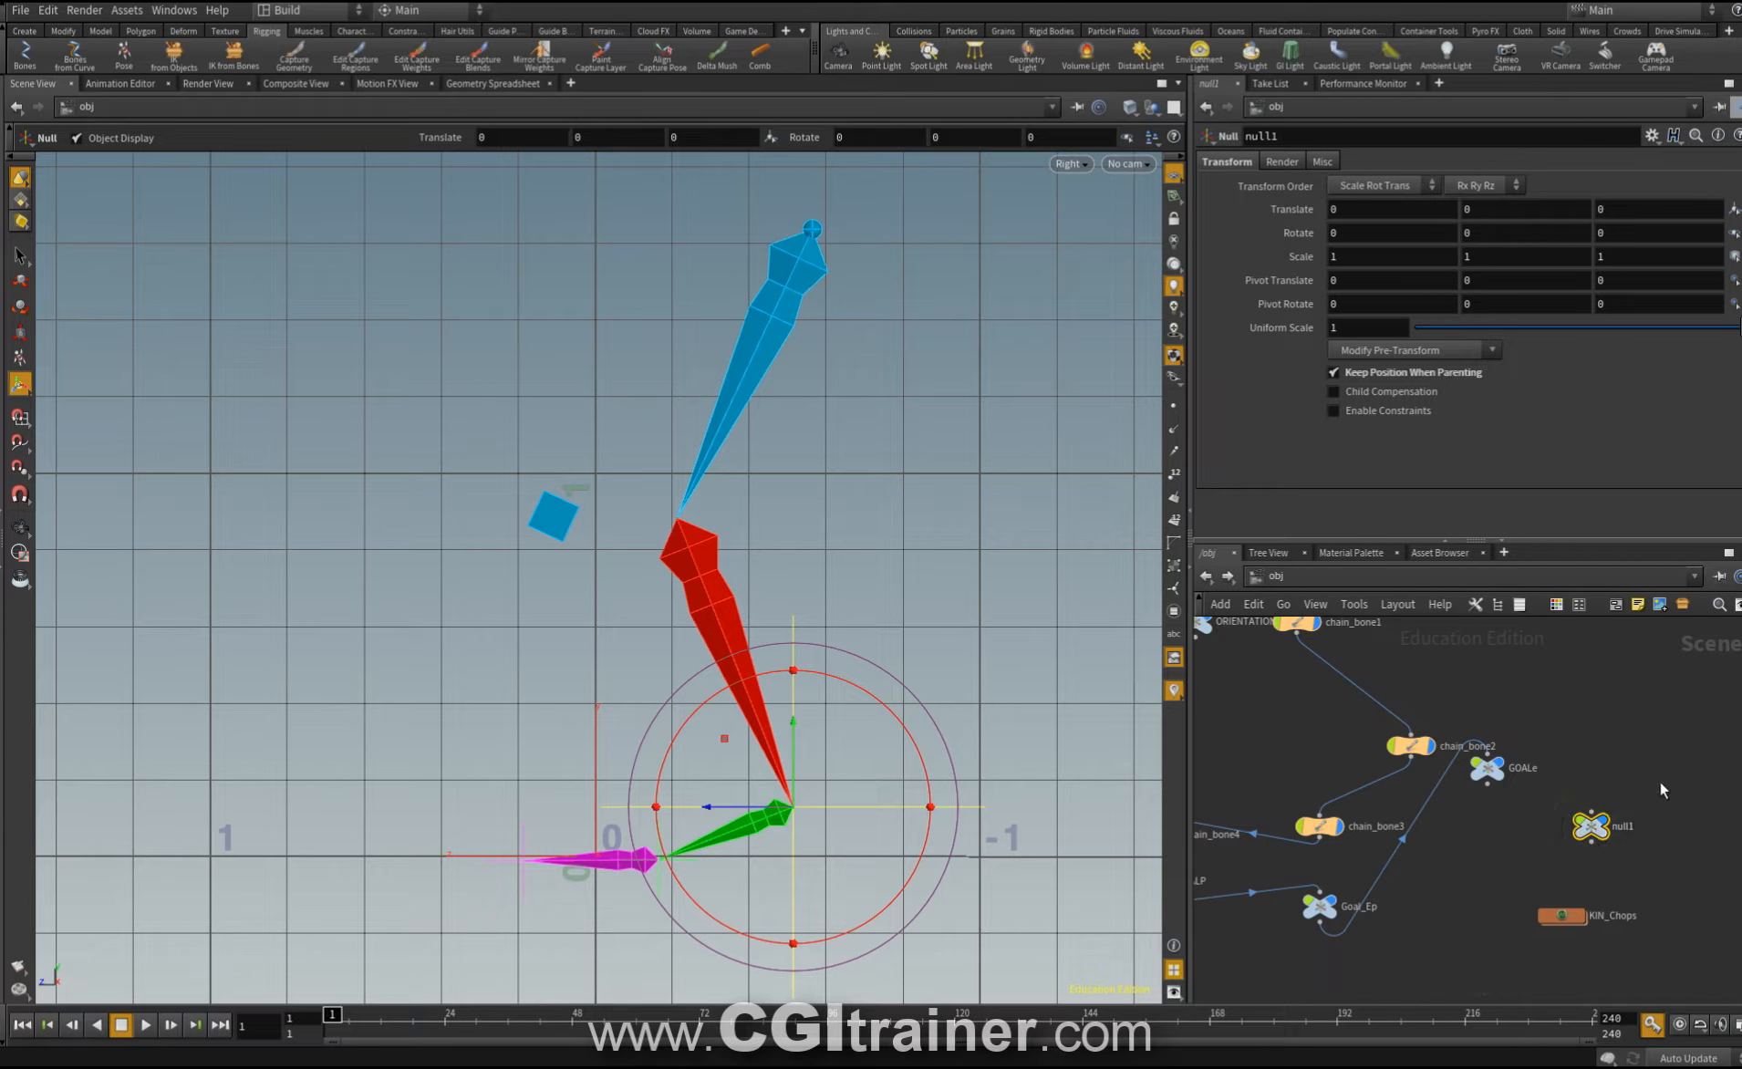
{"action": "left_click_drag", "start_coordinate": [1592, 826], "coordinate": [1571, 689]}
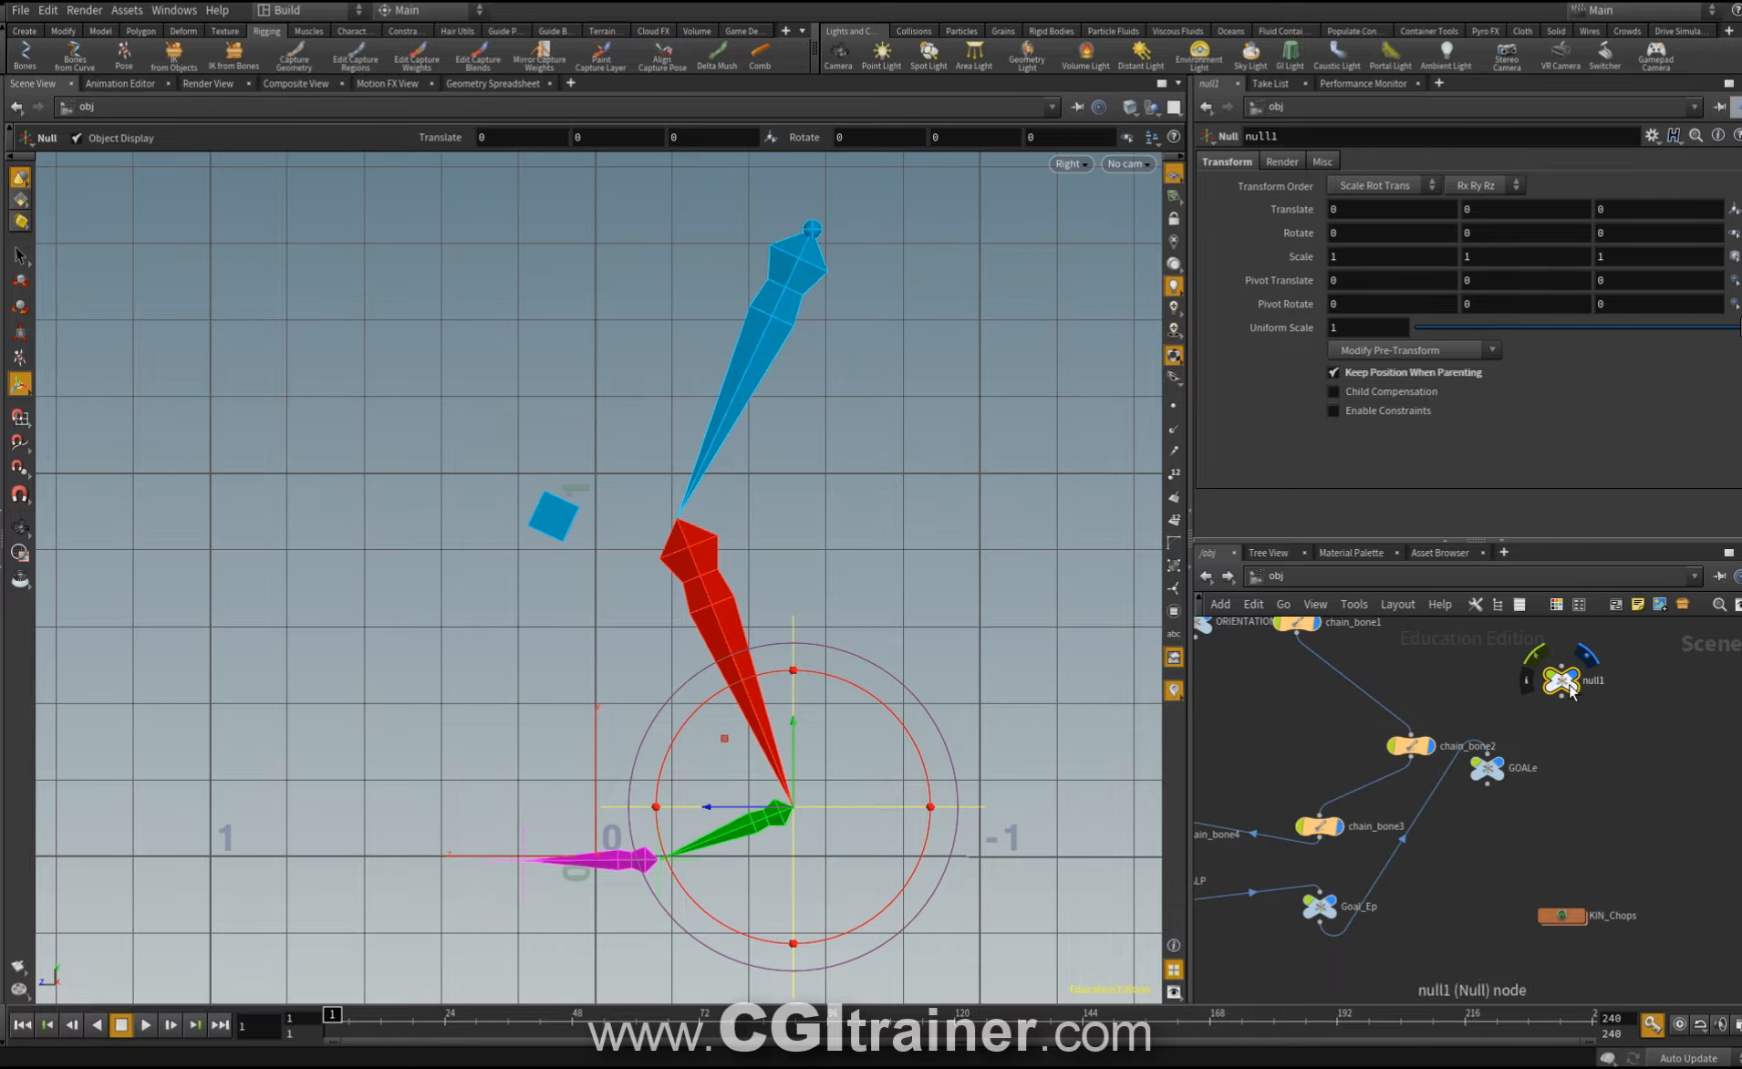
Set the control type of null1's icon to Box inside its control1 node.
{"action": "double_click", "coordinate": [1566, 682]}
{"action": "left_click", "coordinate": [1365, 230]}
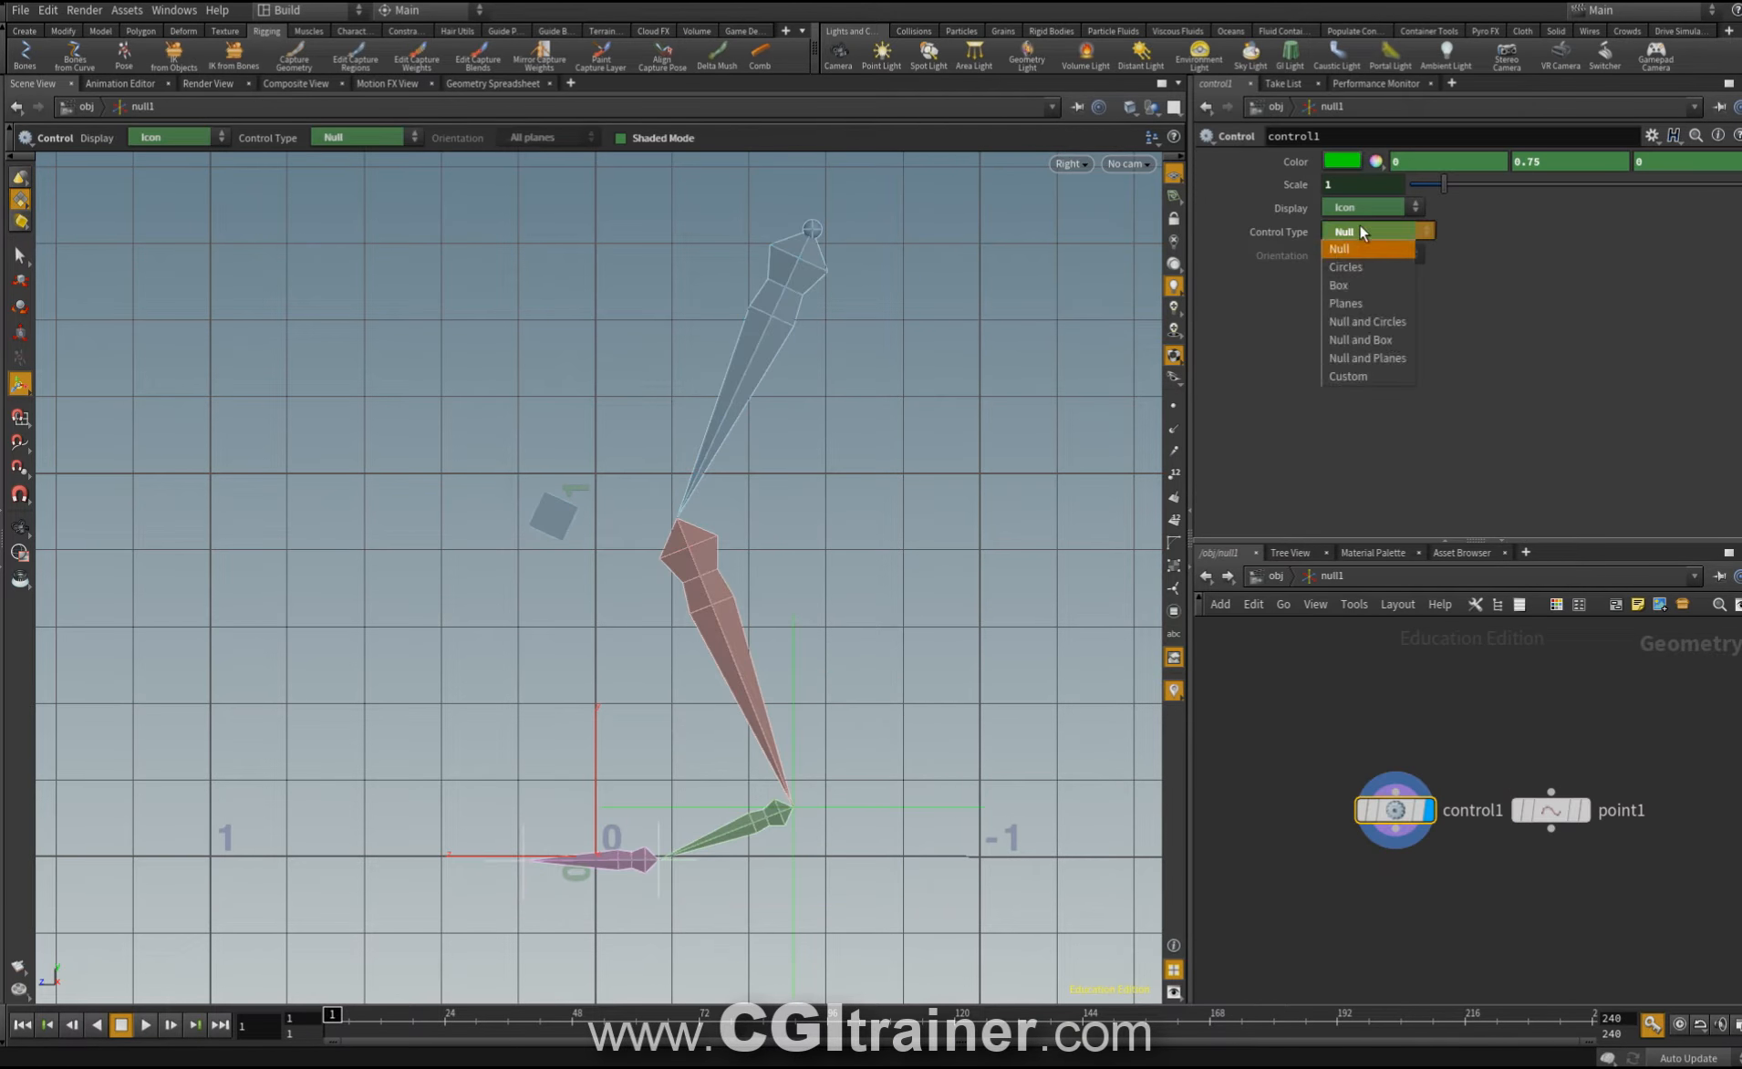
{"action": "left_click", "coordinate": [1278, 577]}
Duplicate null1 as null2 and set the copy's control to shaded Circles on the YZ plane with a scale of 0.41.
{"action": "left_click_drag", "start_coordinate": [1562, 682], "coordinate": [1569, 795]}
{"action": "double_click", "coordinate": [1569, 792]}
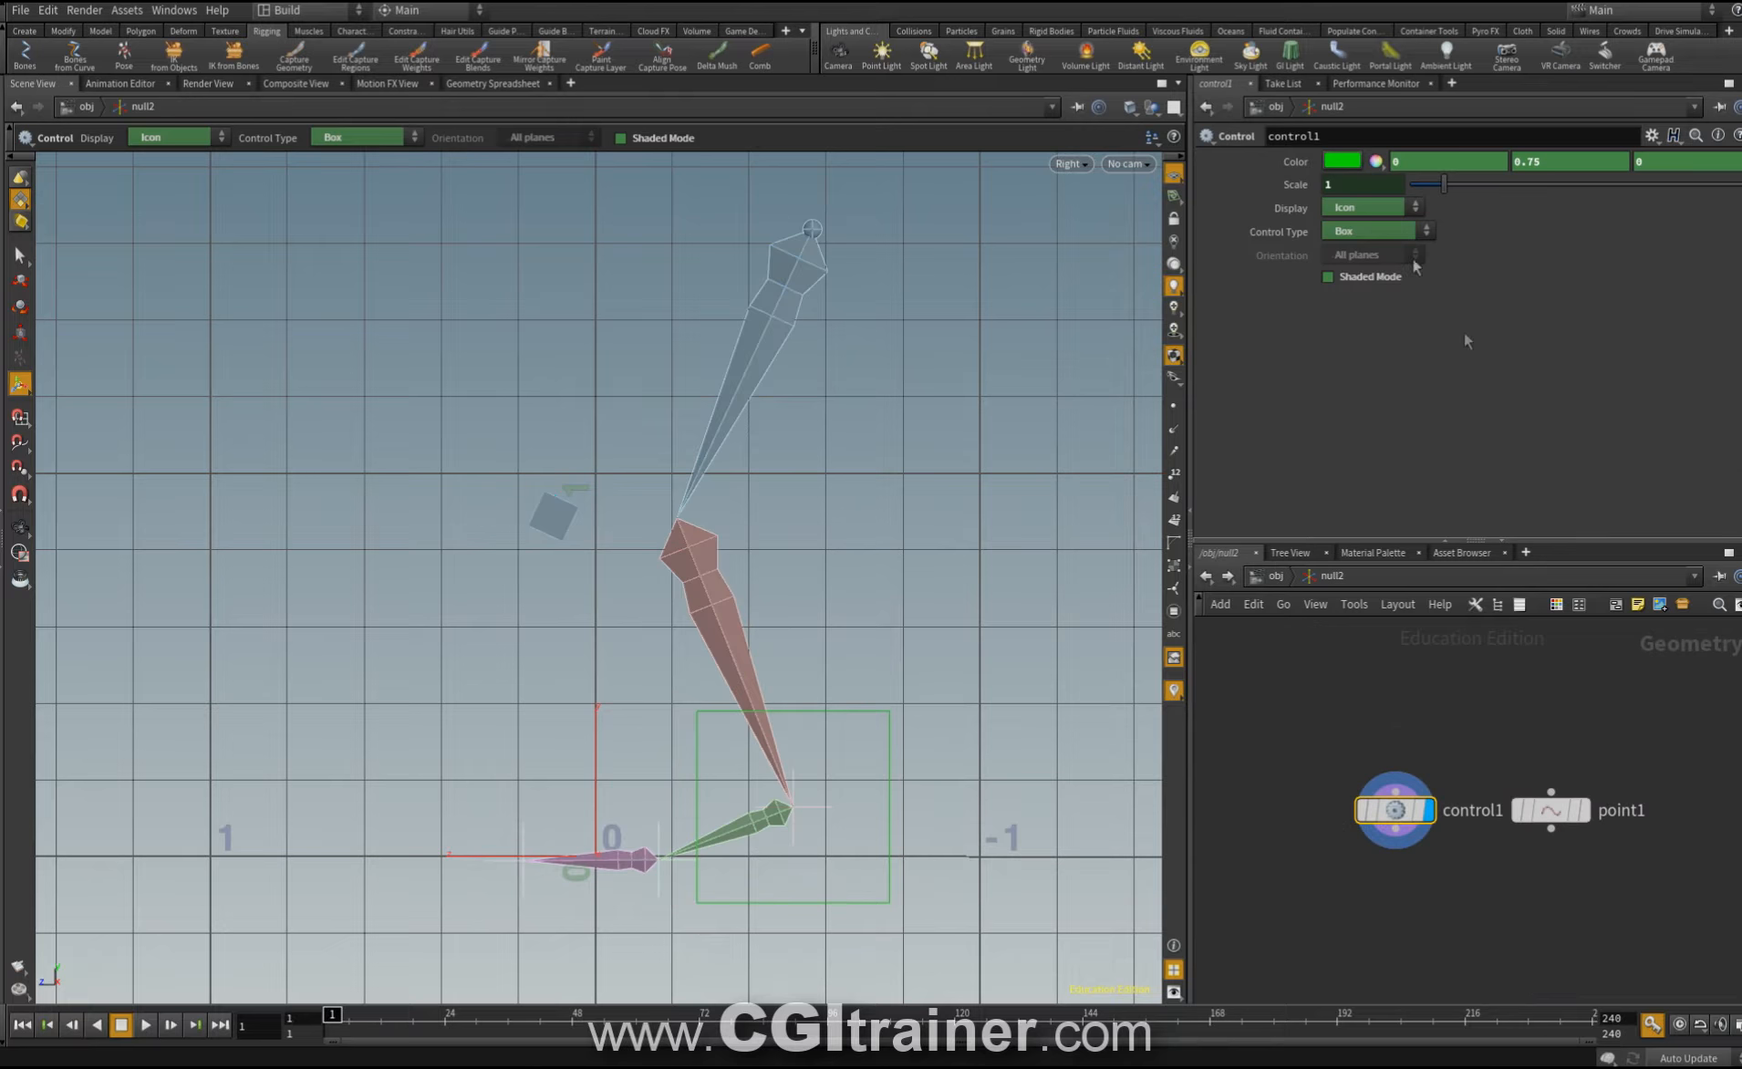
{"action": "left_click", "coordinate": [1375, 227]}
{"action": "left_click", "coordinate": [1347, 269]}
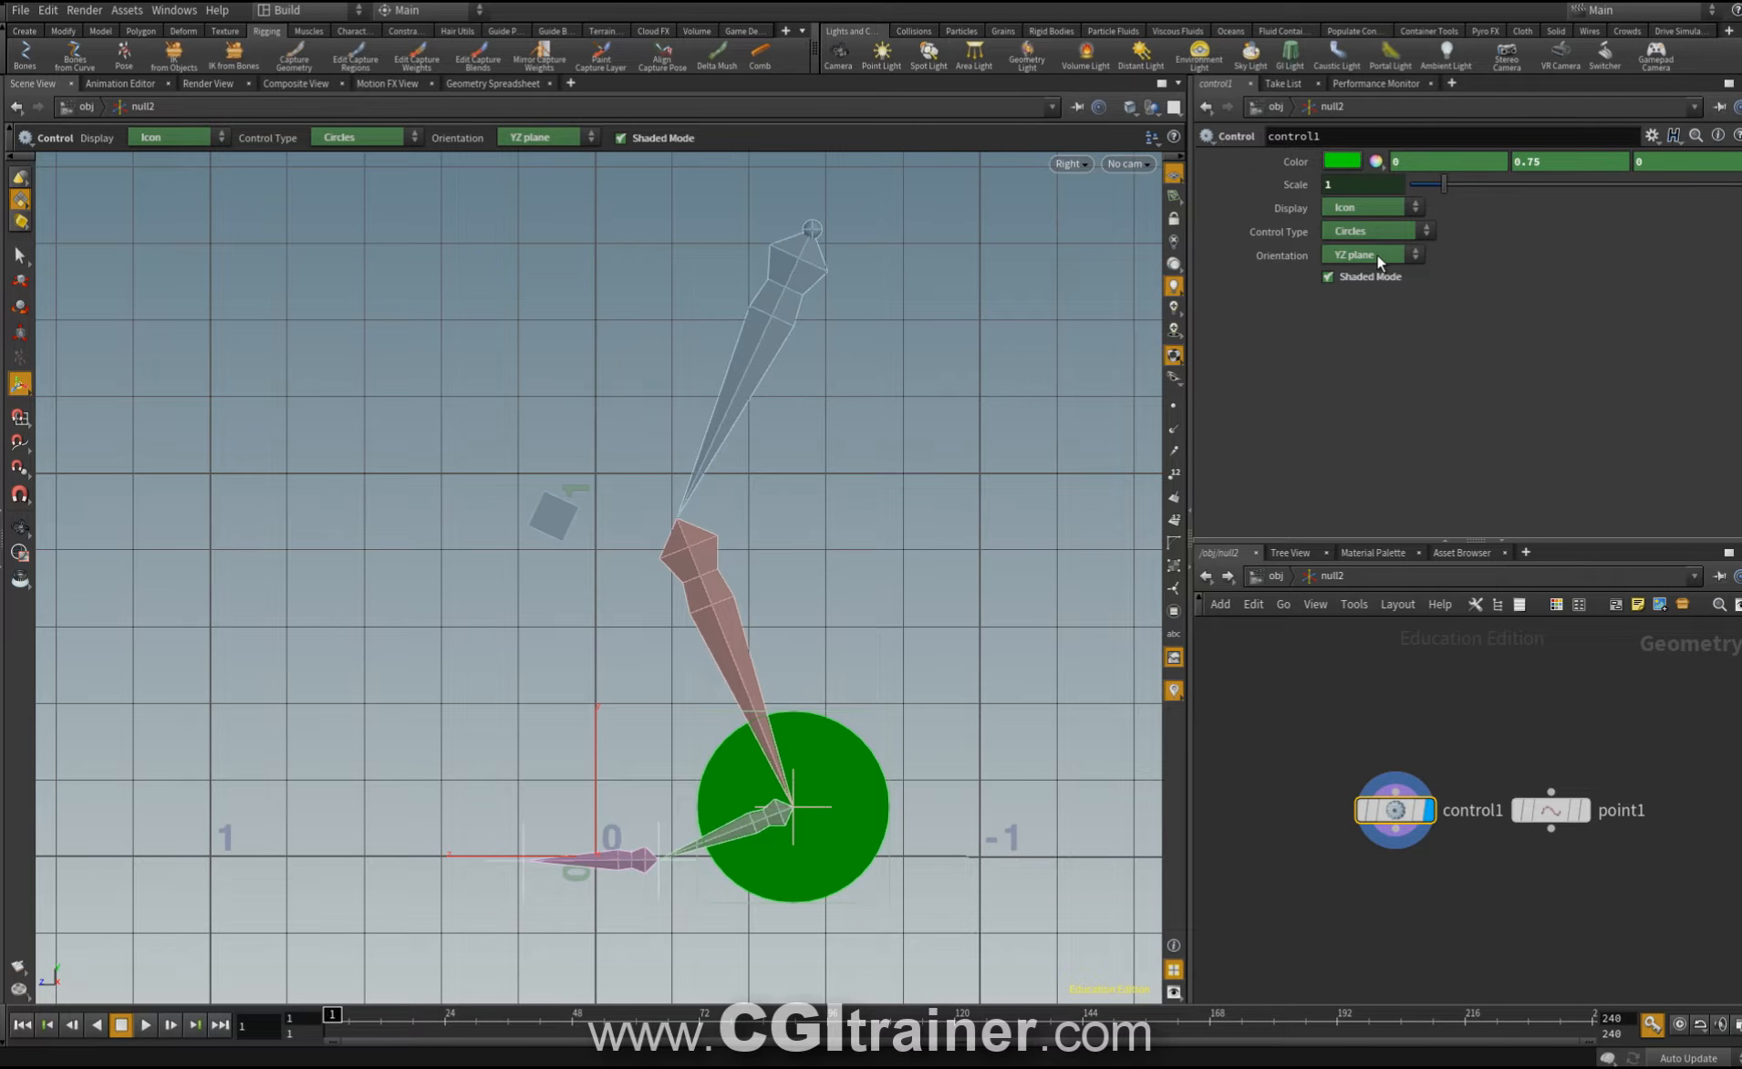
{"action": "left_click_drag", "start_coordinate": [1444, 184], "coordinate": [1421, 197]}
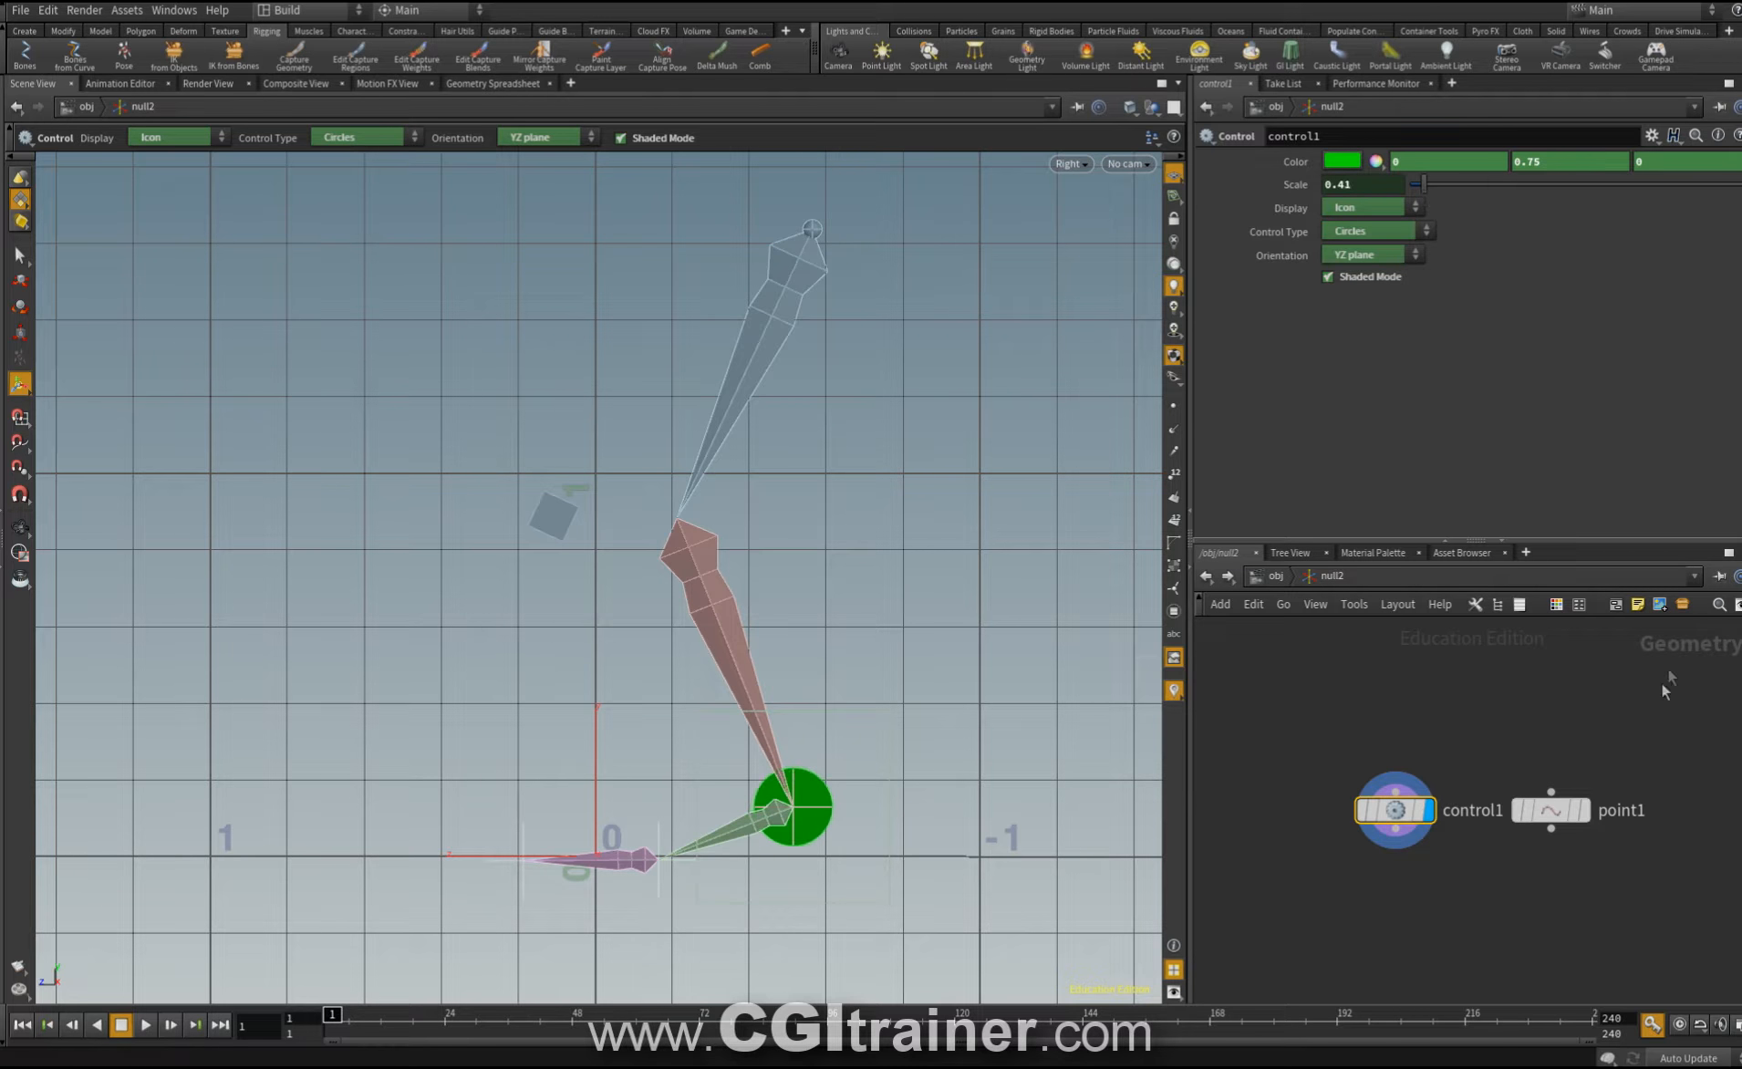
{"action": "key", "text": "u"}
Move null2 from the ankle to the heel position, with Translate Y about -0.177 and Z about -0.044.
{"action": "scroll", "coordinate": [890, 768], "scroll_direction": "up", "scroll_amount": 5}
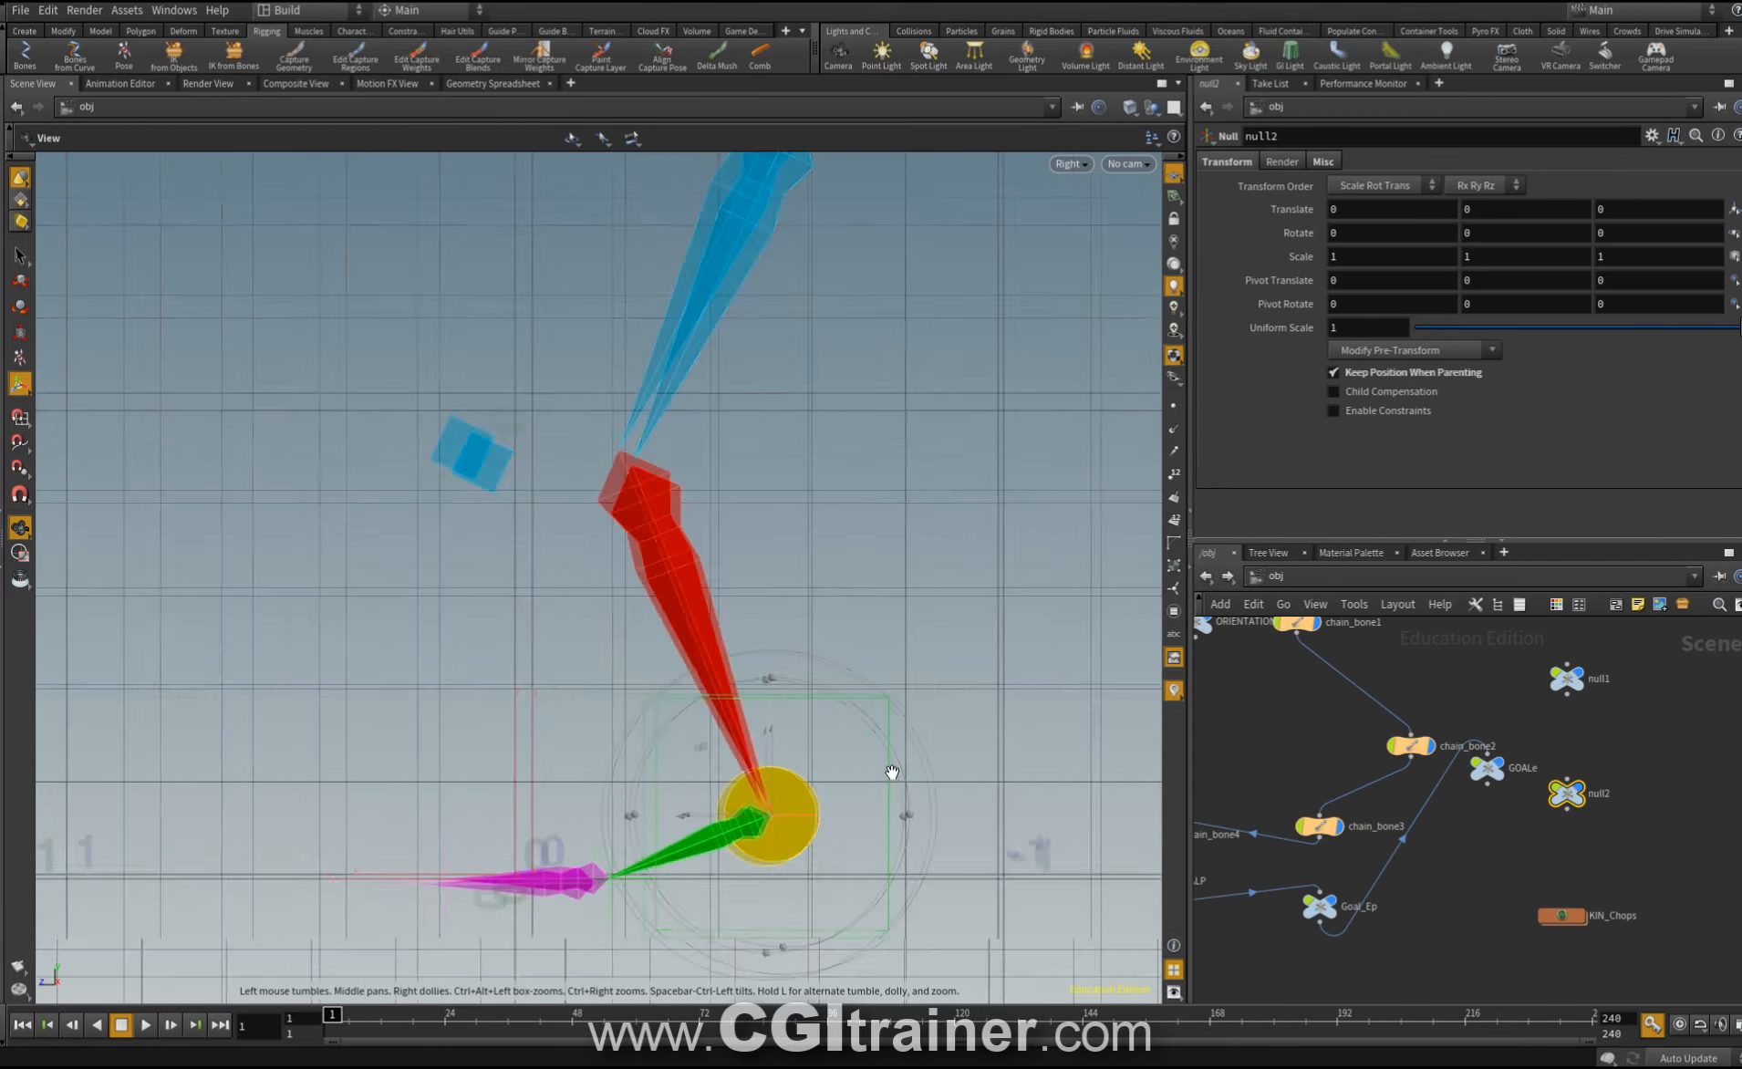
{"action": "middle_click_drag", "start_coordinate": [905, 821], "coordinate": [852, 505]}
{"action": "key", "text": "Return"}
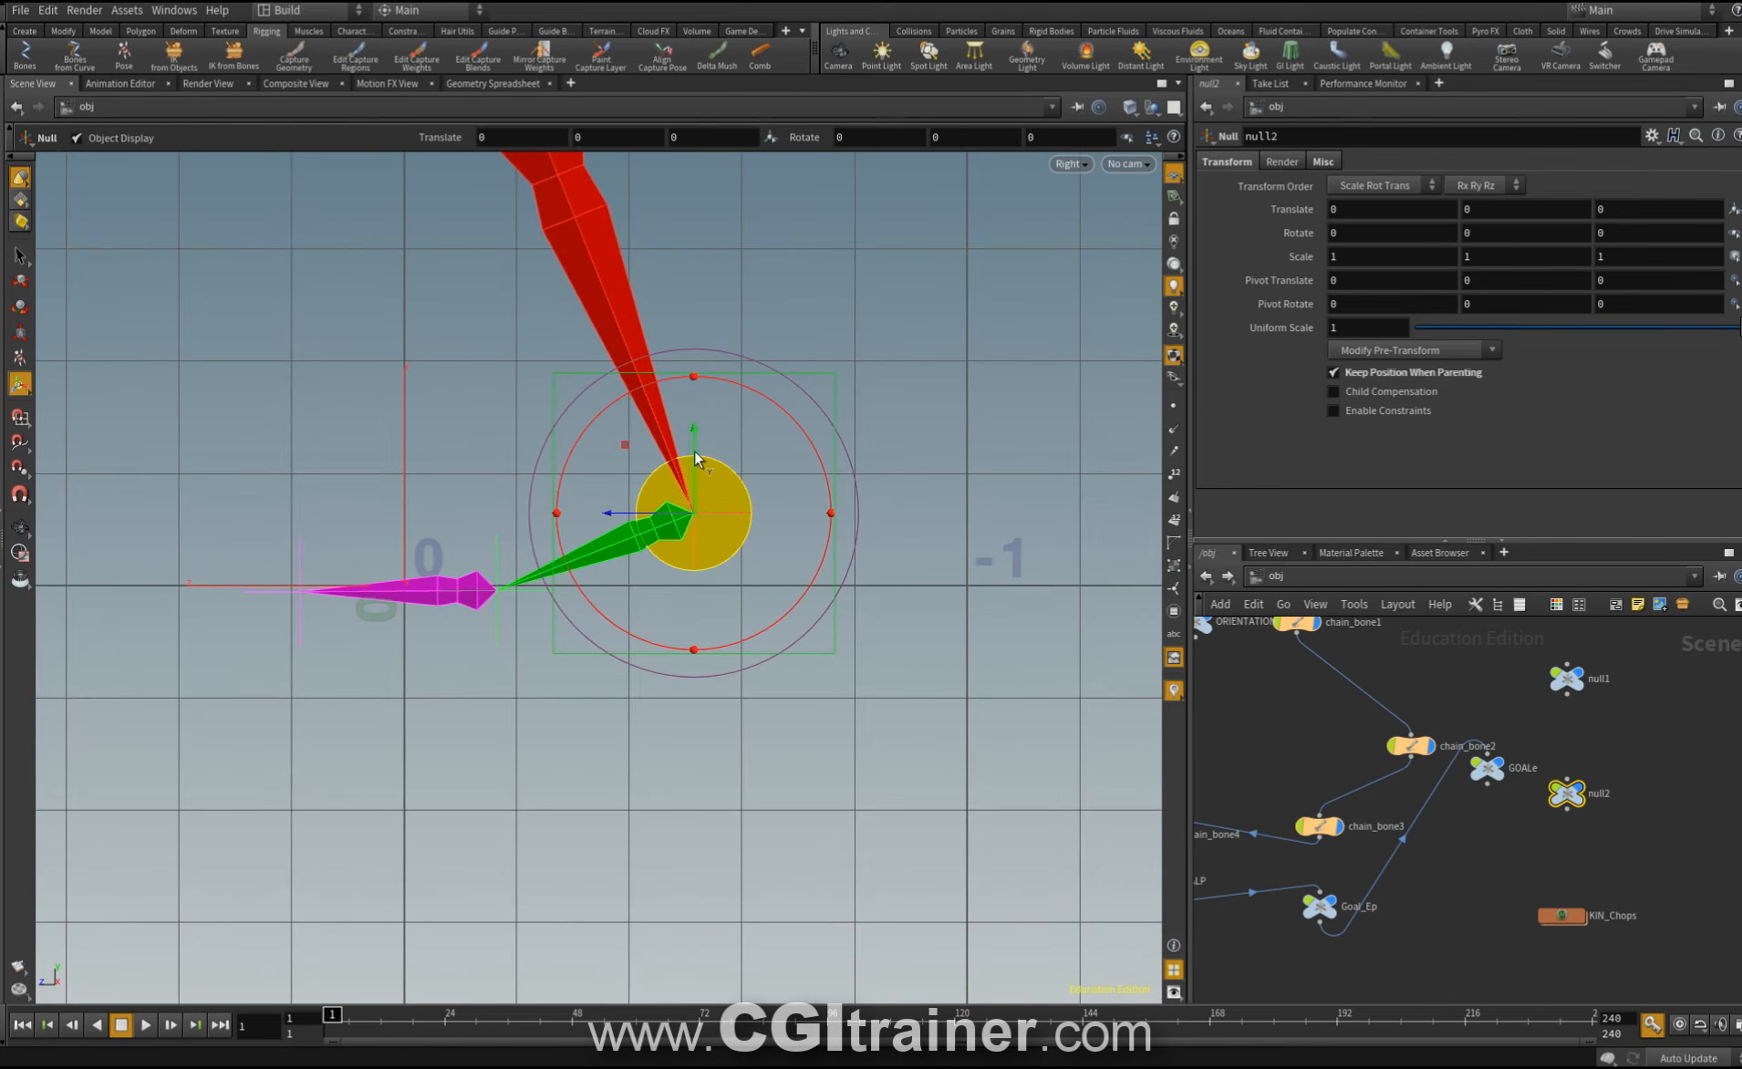
{"action": "left_click_drag", "start_coordinate": [693, 467], "coordinate": [707, 604]}
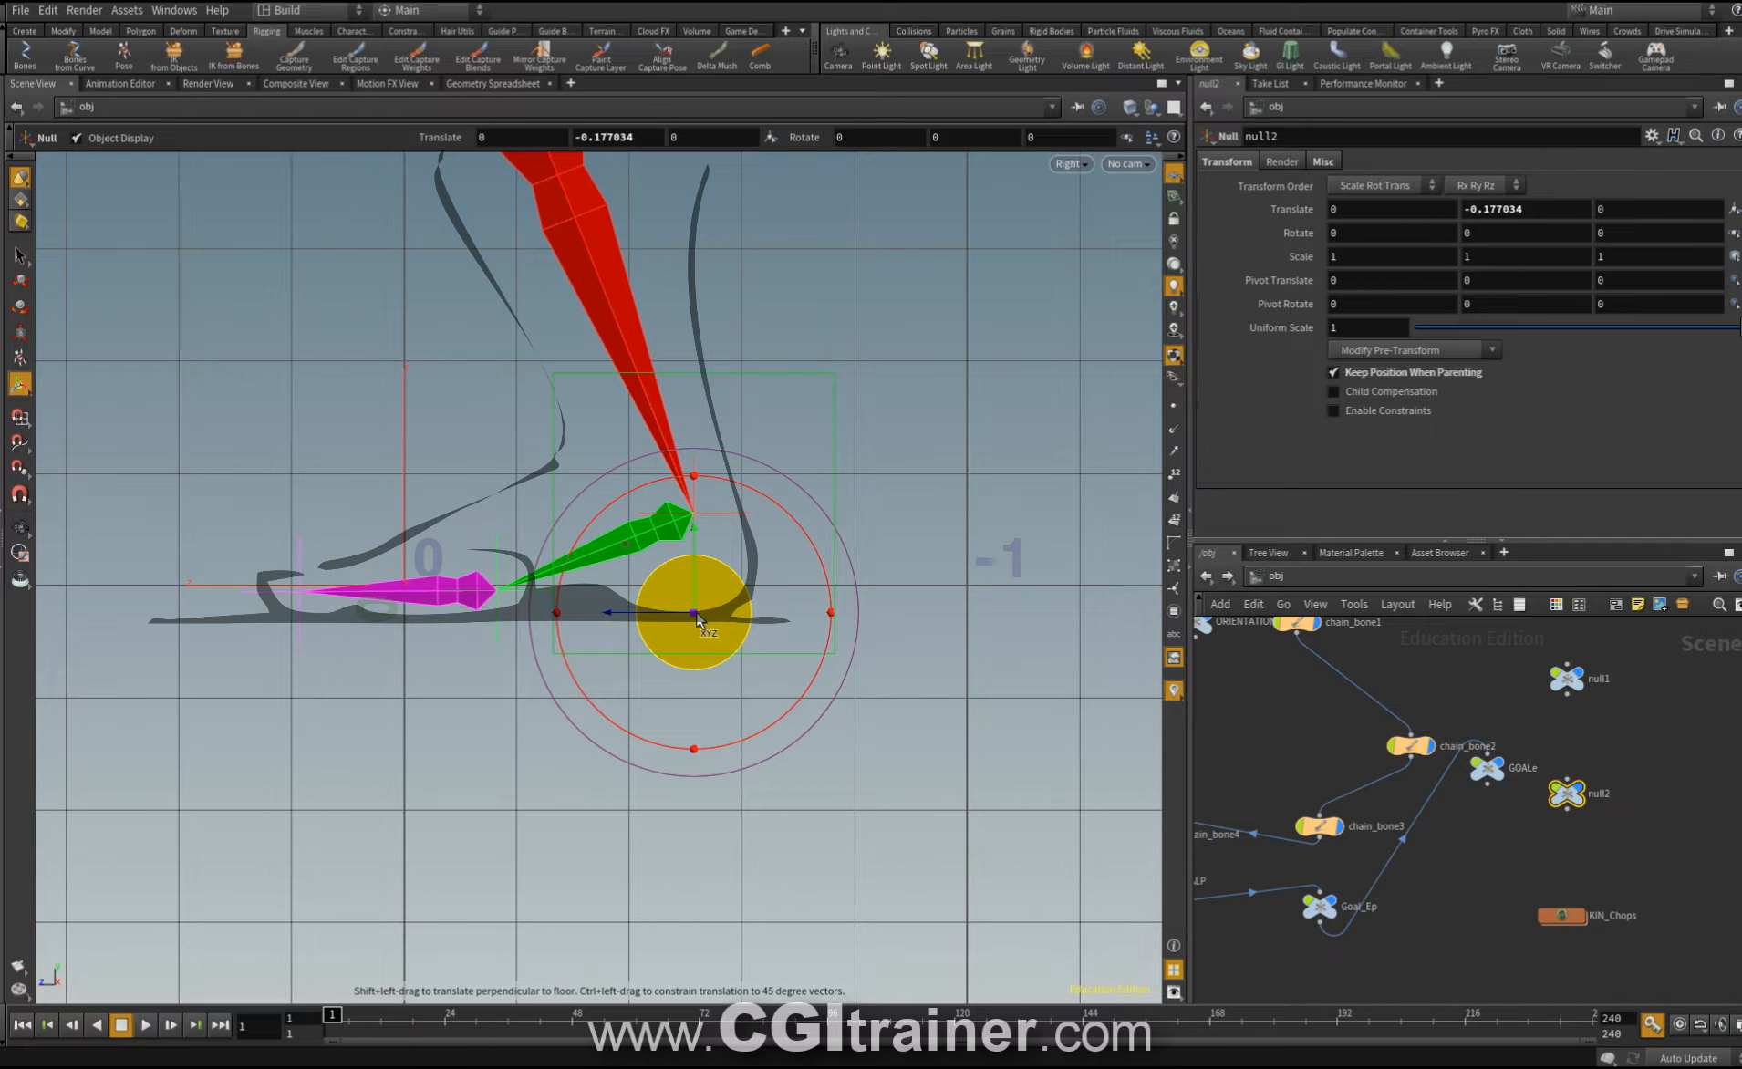
{"action": "left_click_drag", "start_coordinate": [697, 616], "coordinate": [670, 617]}
{"action": "key", "text": "r"}
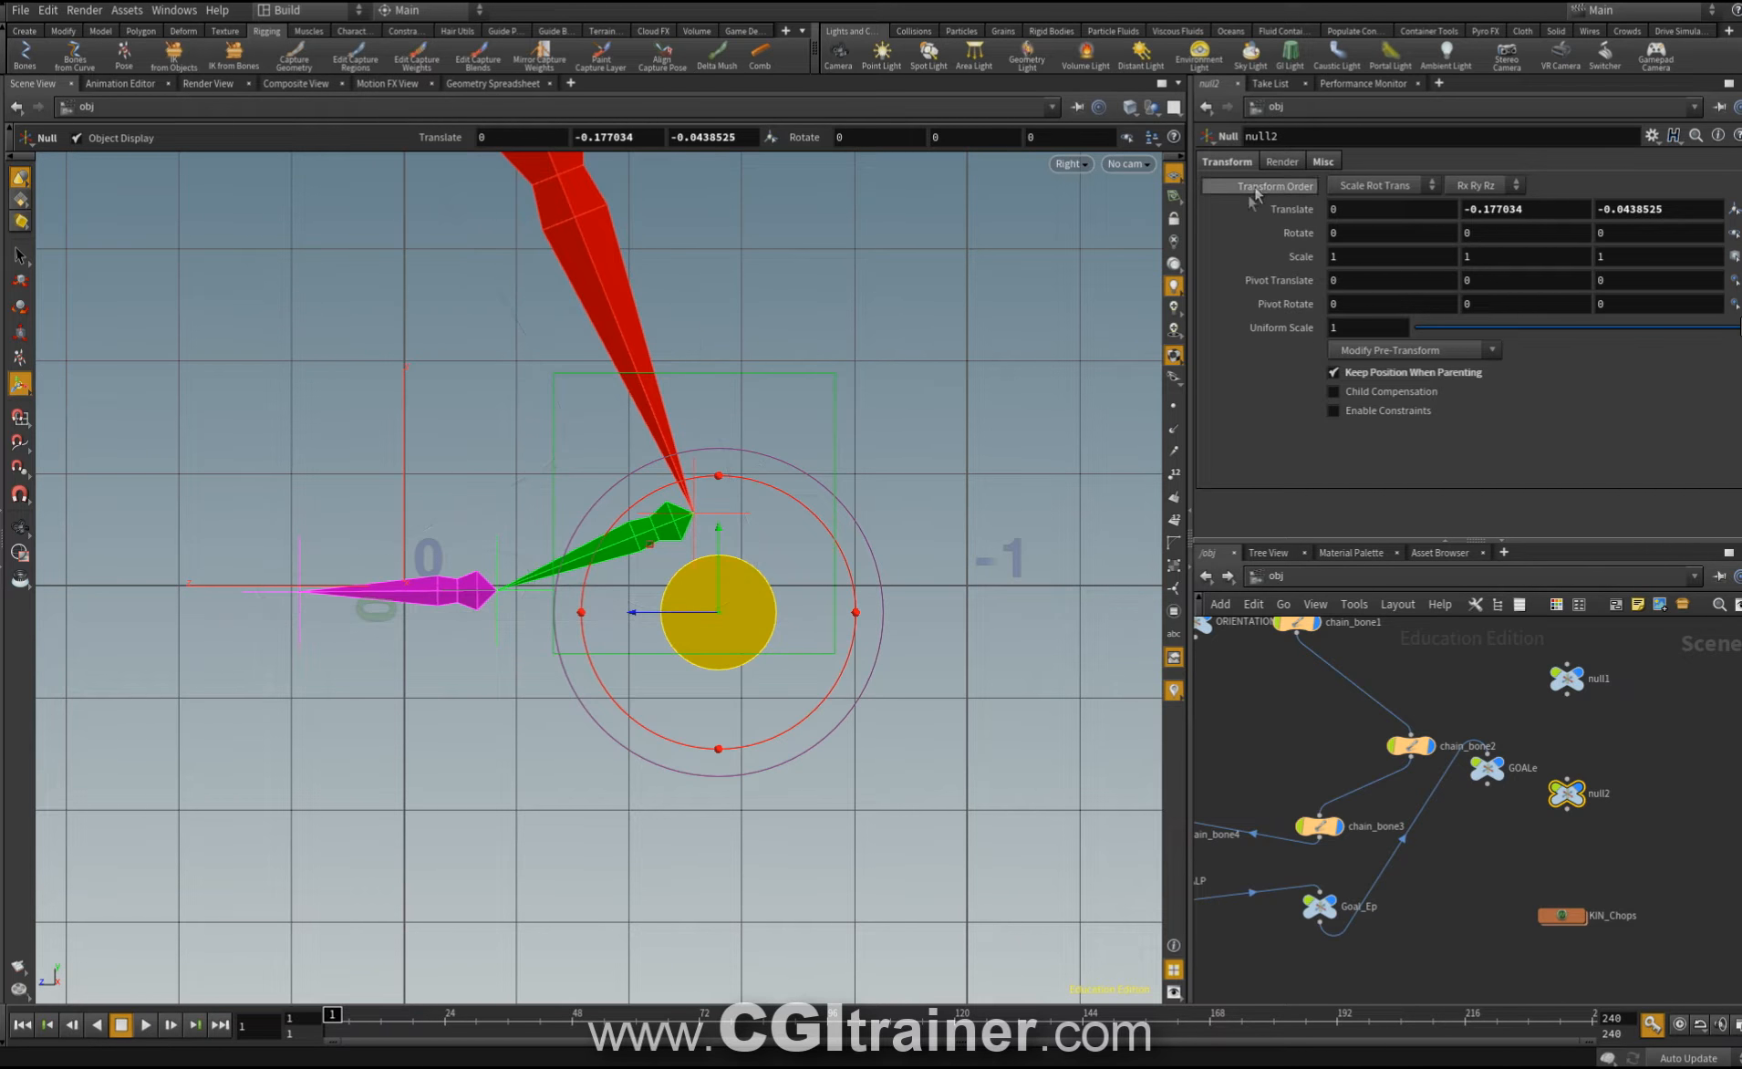
Extract and reset null2's pre-transform, and apply Clean Transform to zero its transform values.
{"action": "left_click", "coordinate": [1409, 350]}
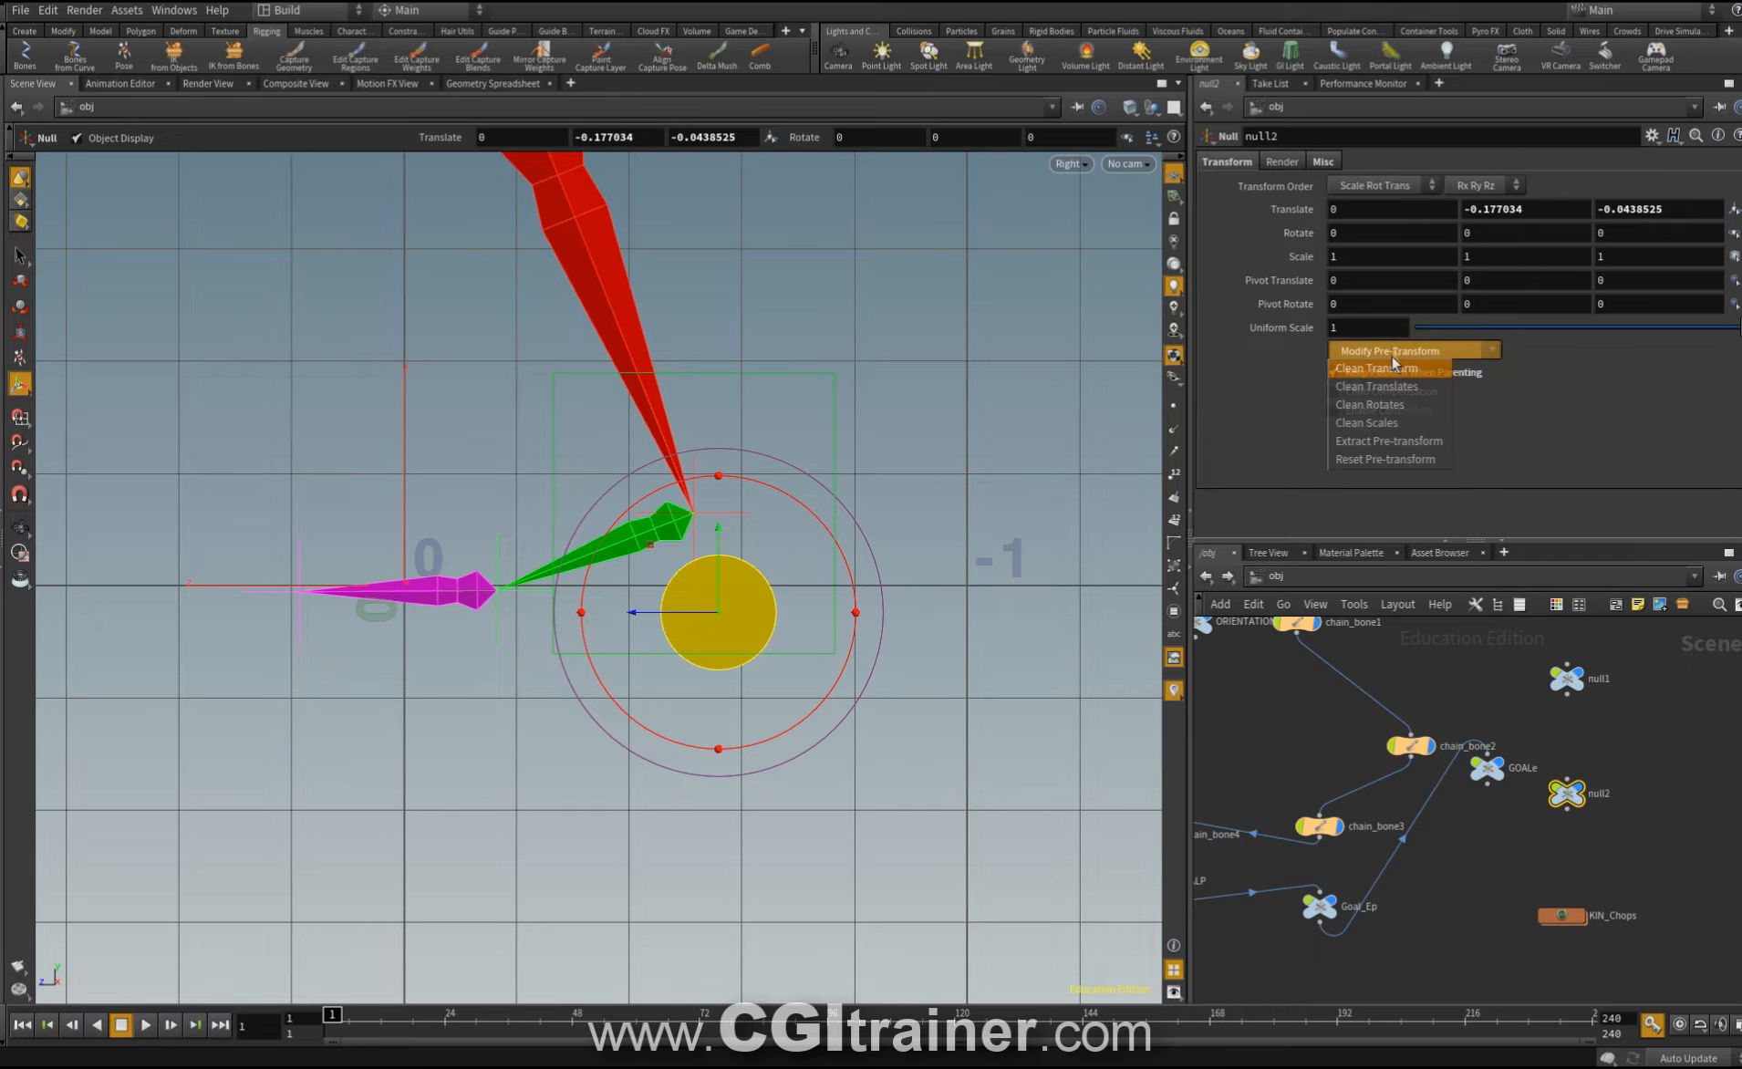
{"action": "left_click", "coordinate": [1391, 441]}
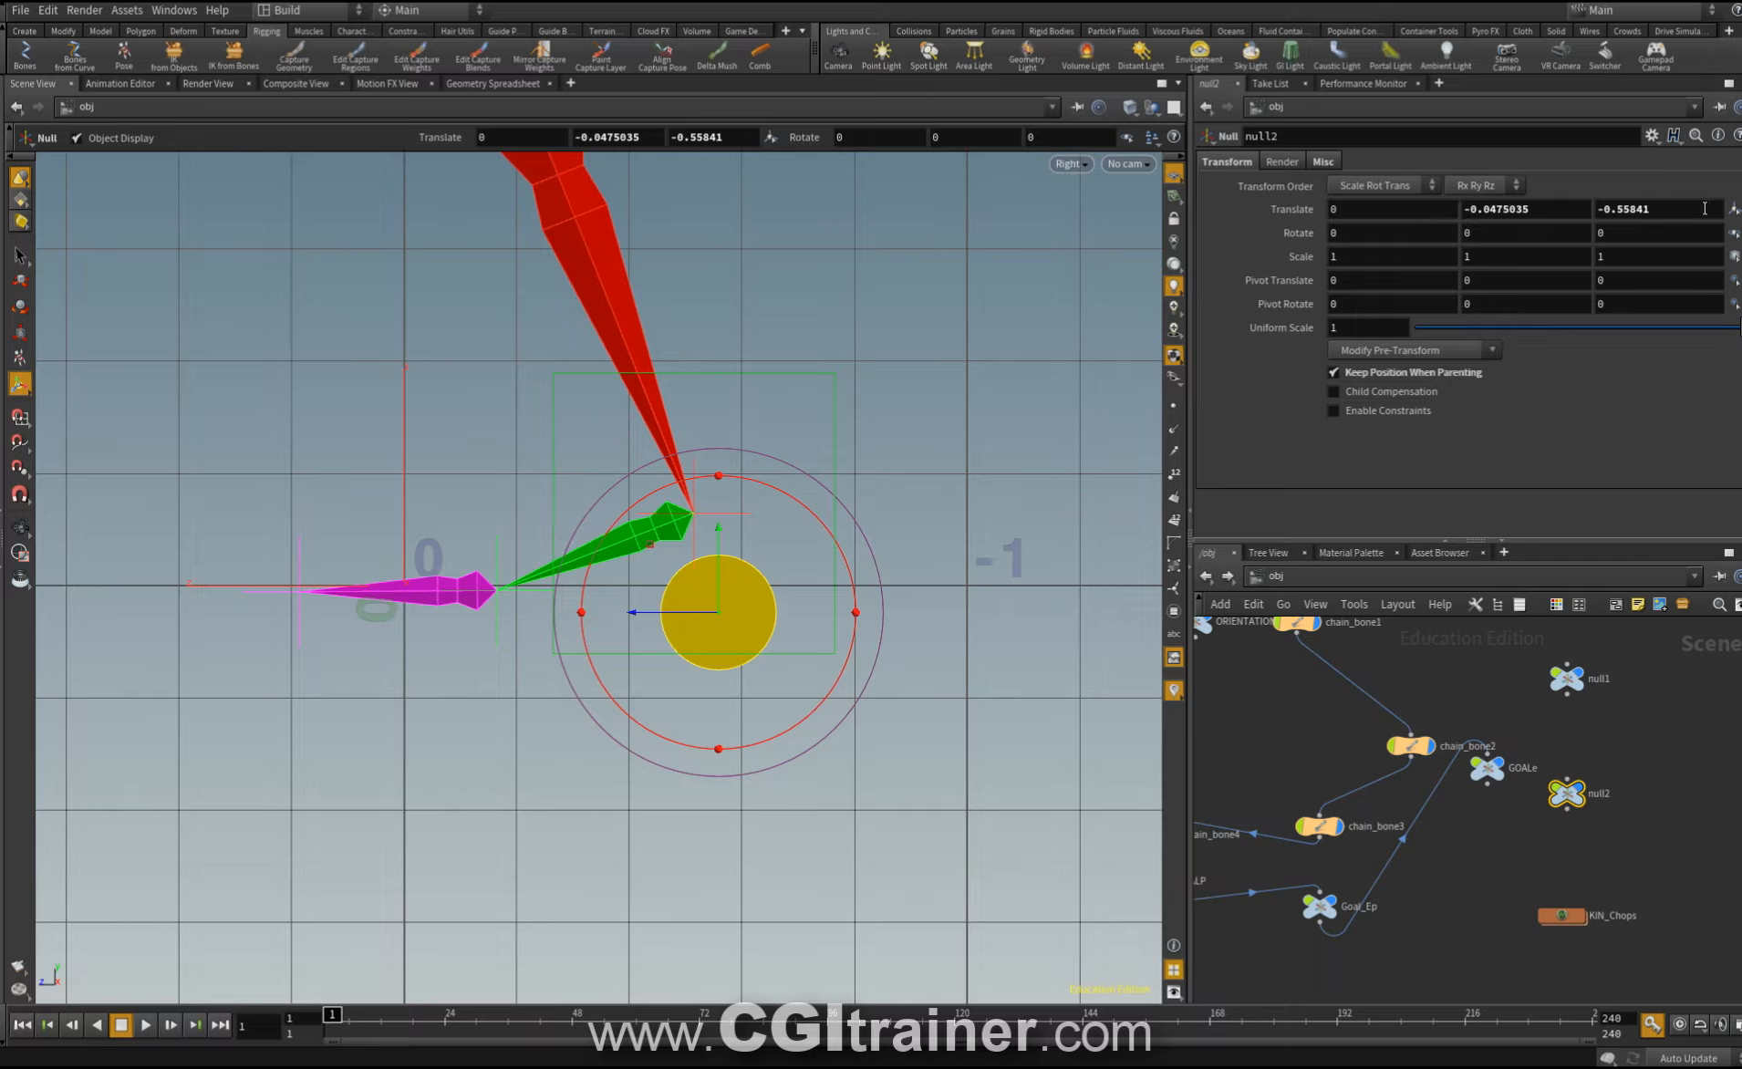
{"action": "left_click", "coordinate": [1390, 356]}
{"action": "left_click", "coordinate": [1390, 456]}
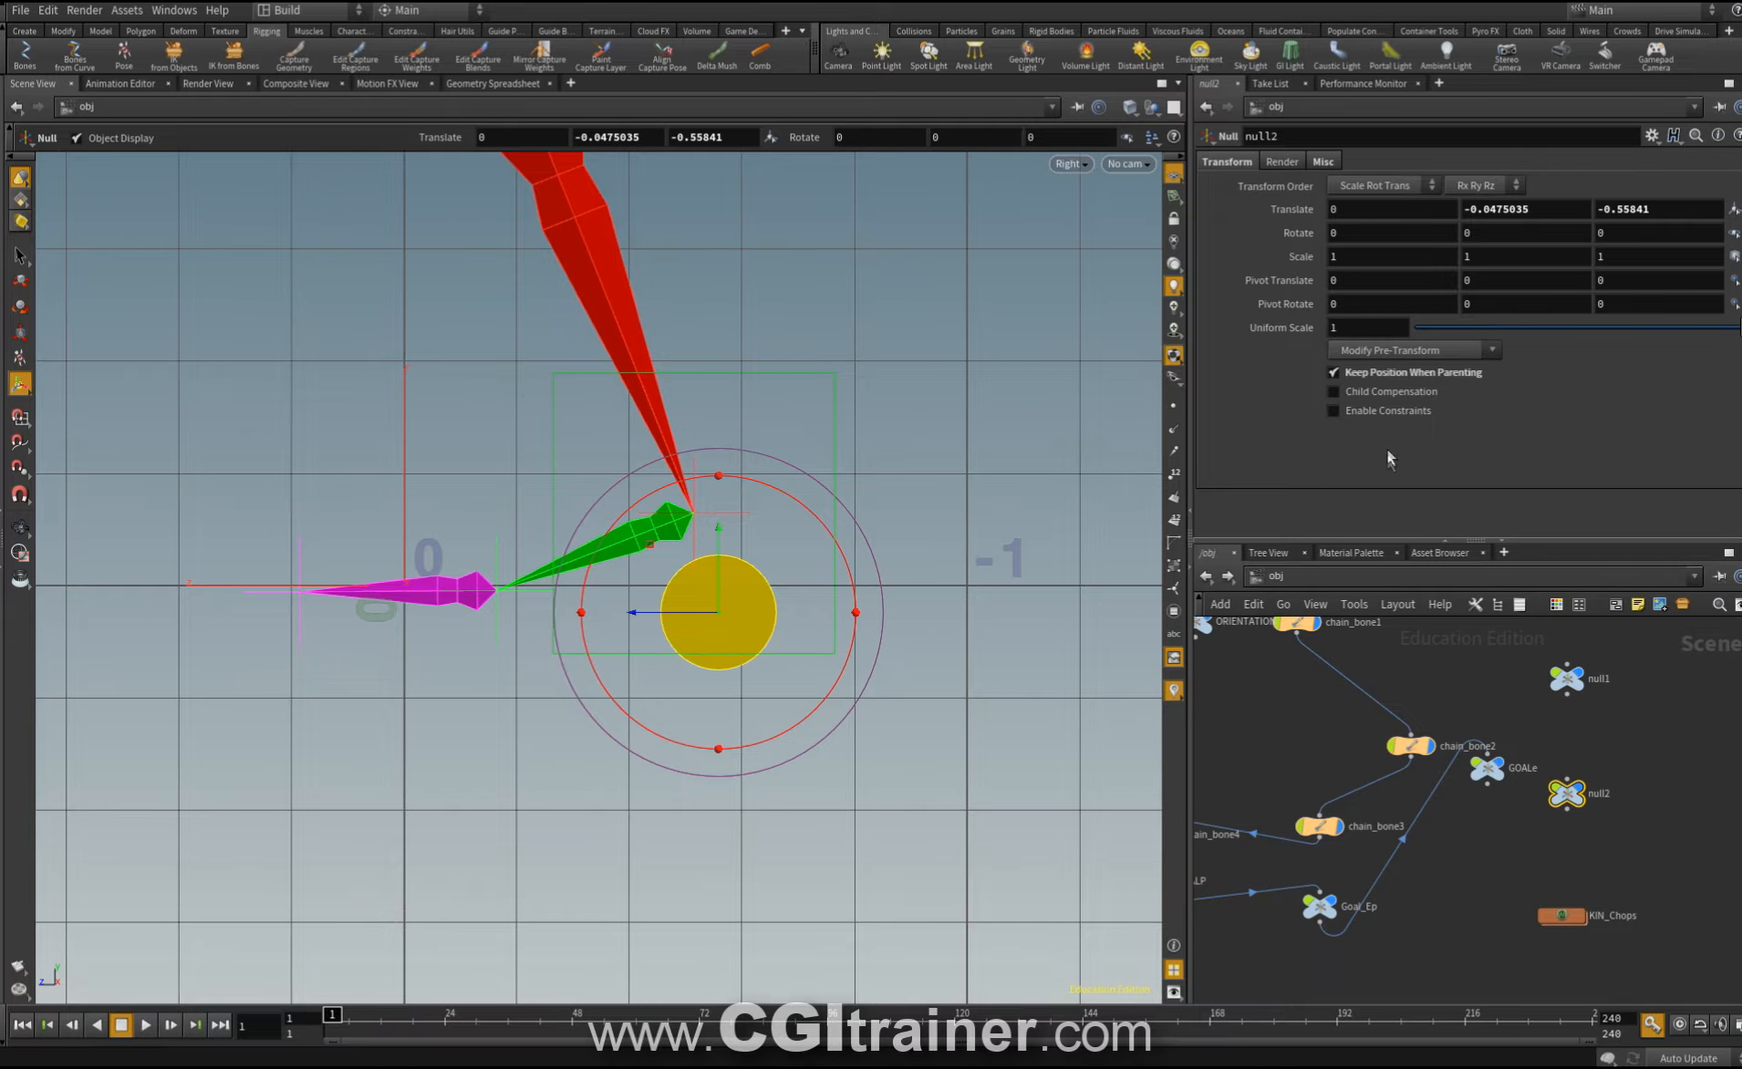
{"action": "left_click", "coordinate": [1393, 356]}
{"action": "left_click", "coordinate": [1393, 372]}
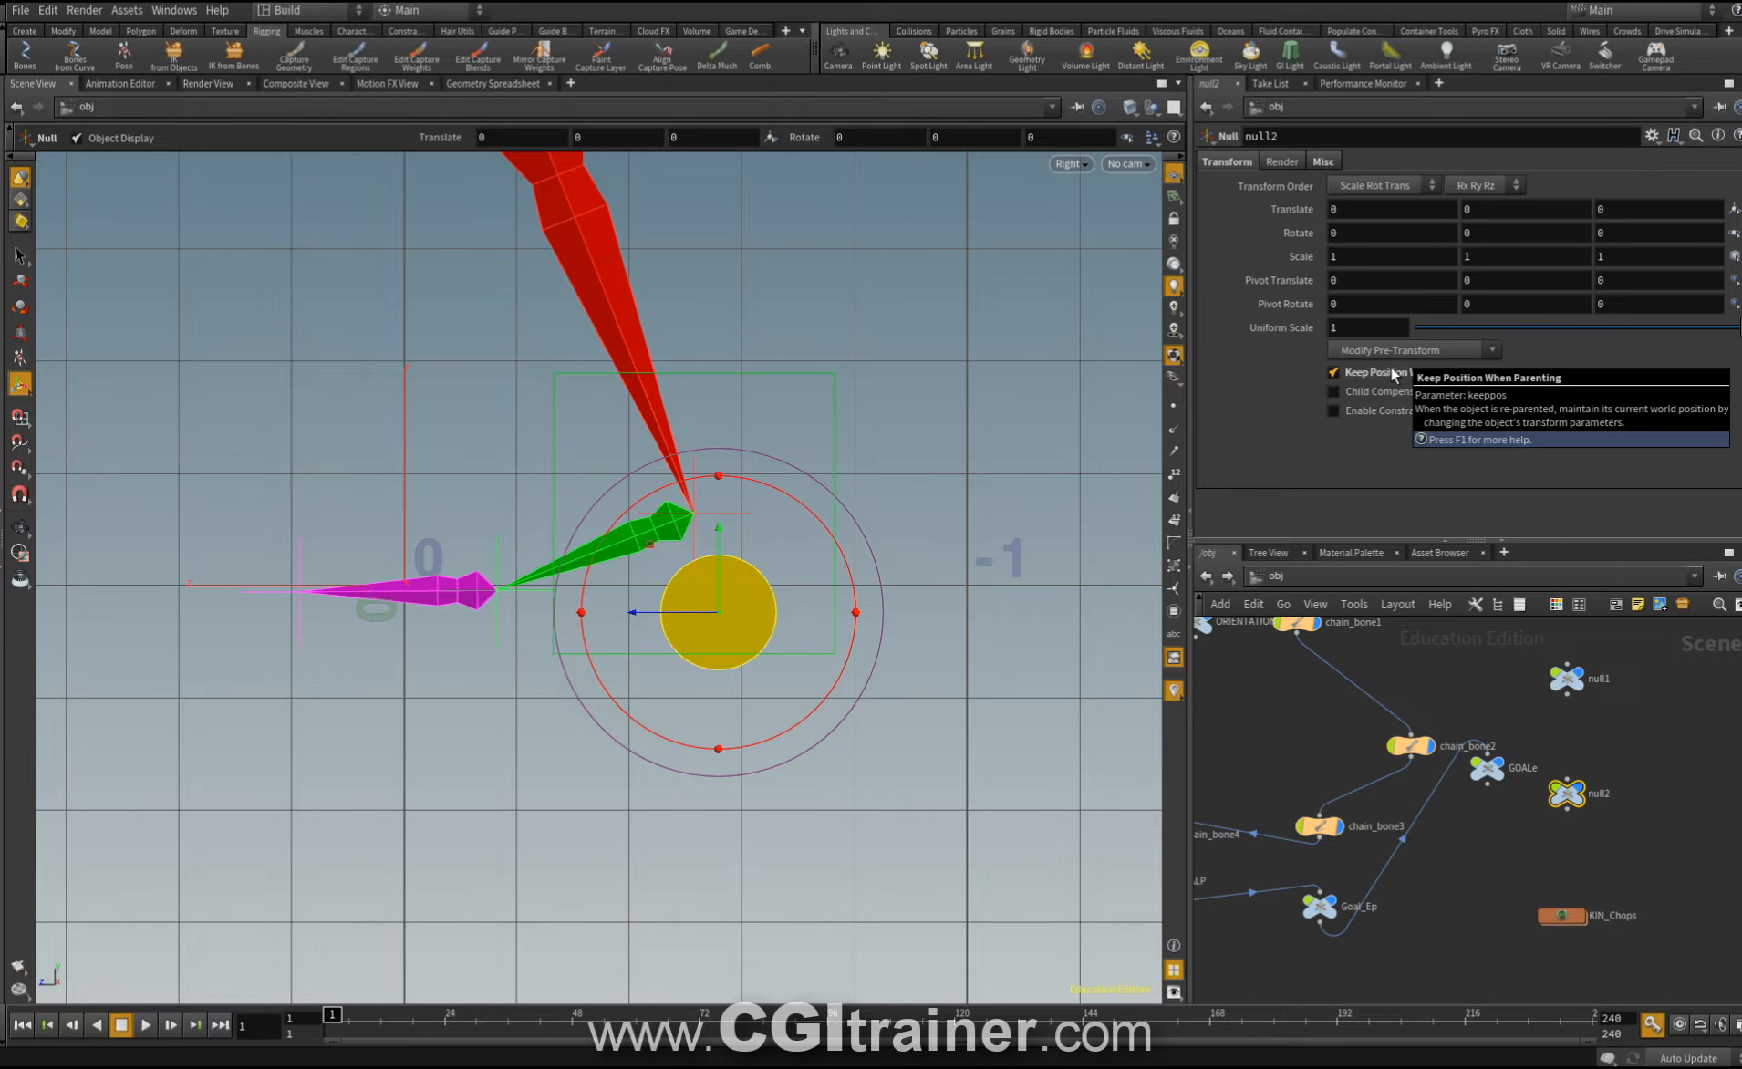
Rename null2 to TALON and place it just below GOALe in the network.
{"action": "mouse_move", "coordinate": [1569, 800]}
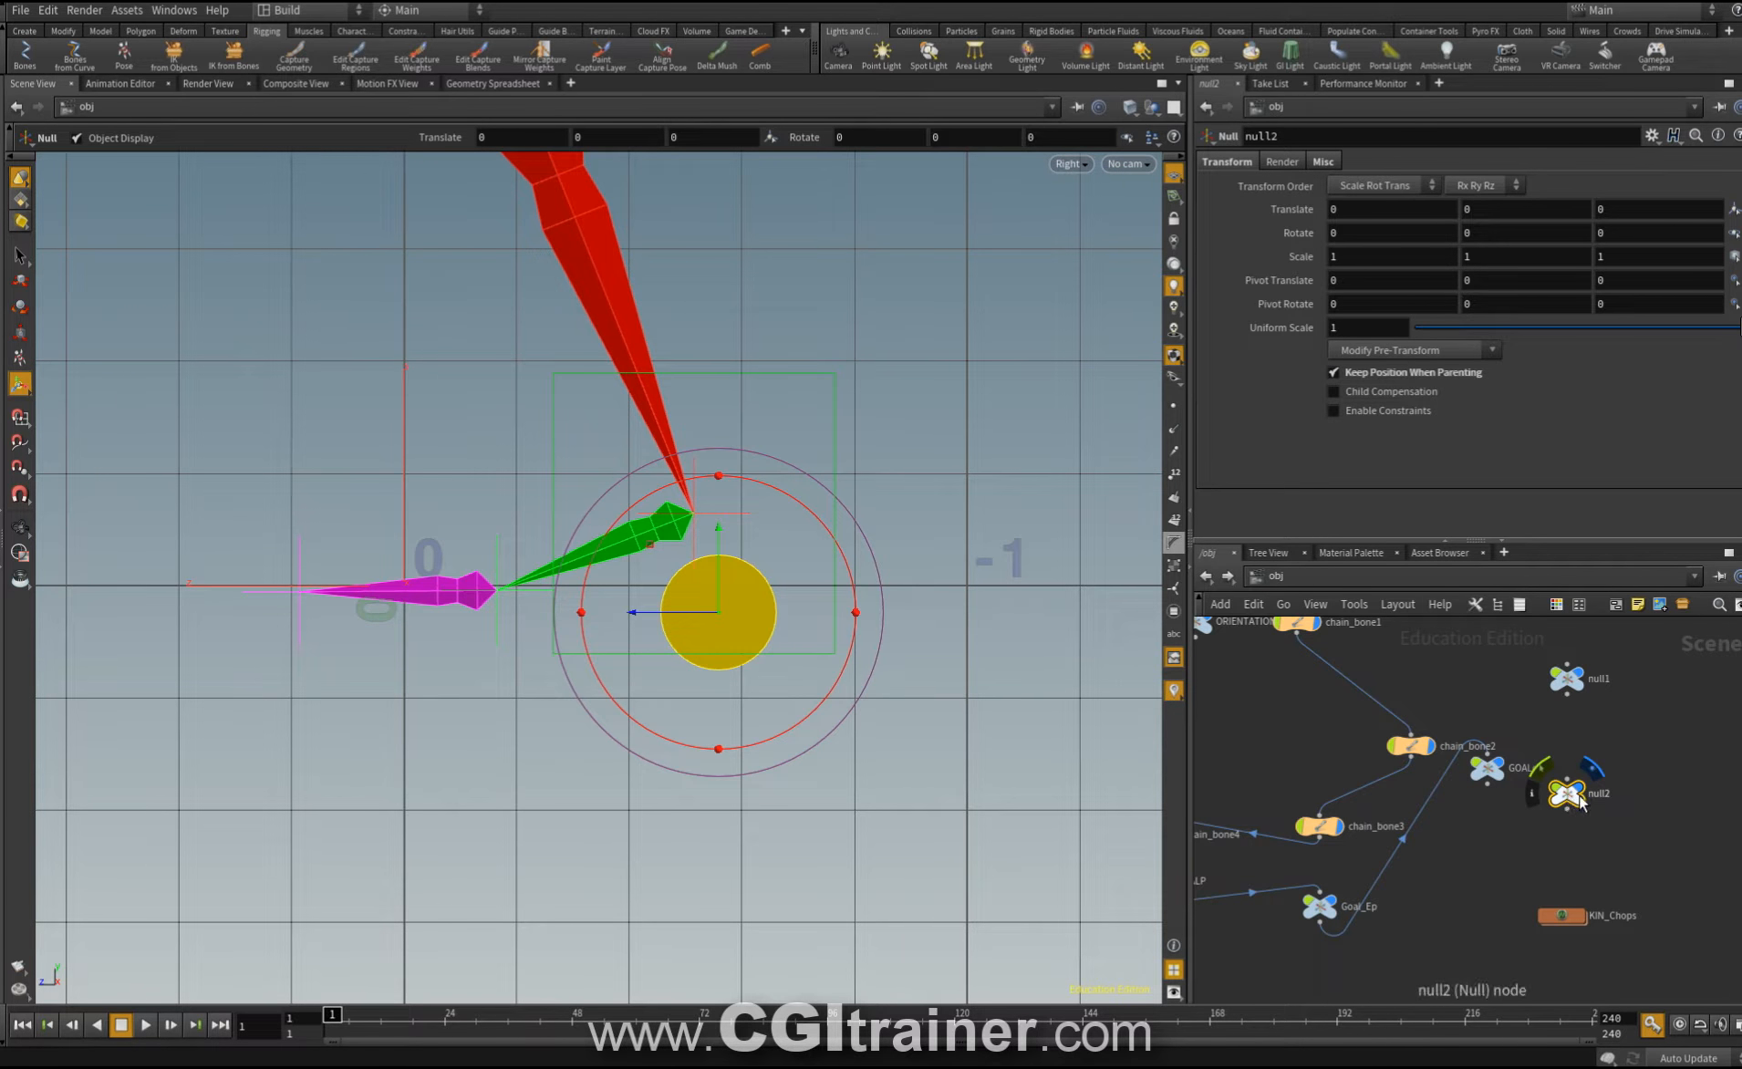
{"action": "middle_click_drag", "start_coordinate": [1479, 863], "coordinate": [1577, 821]}
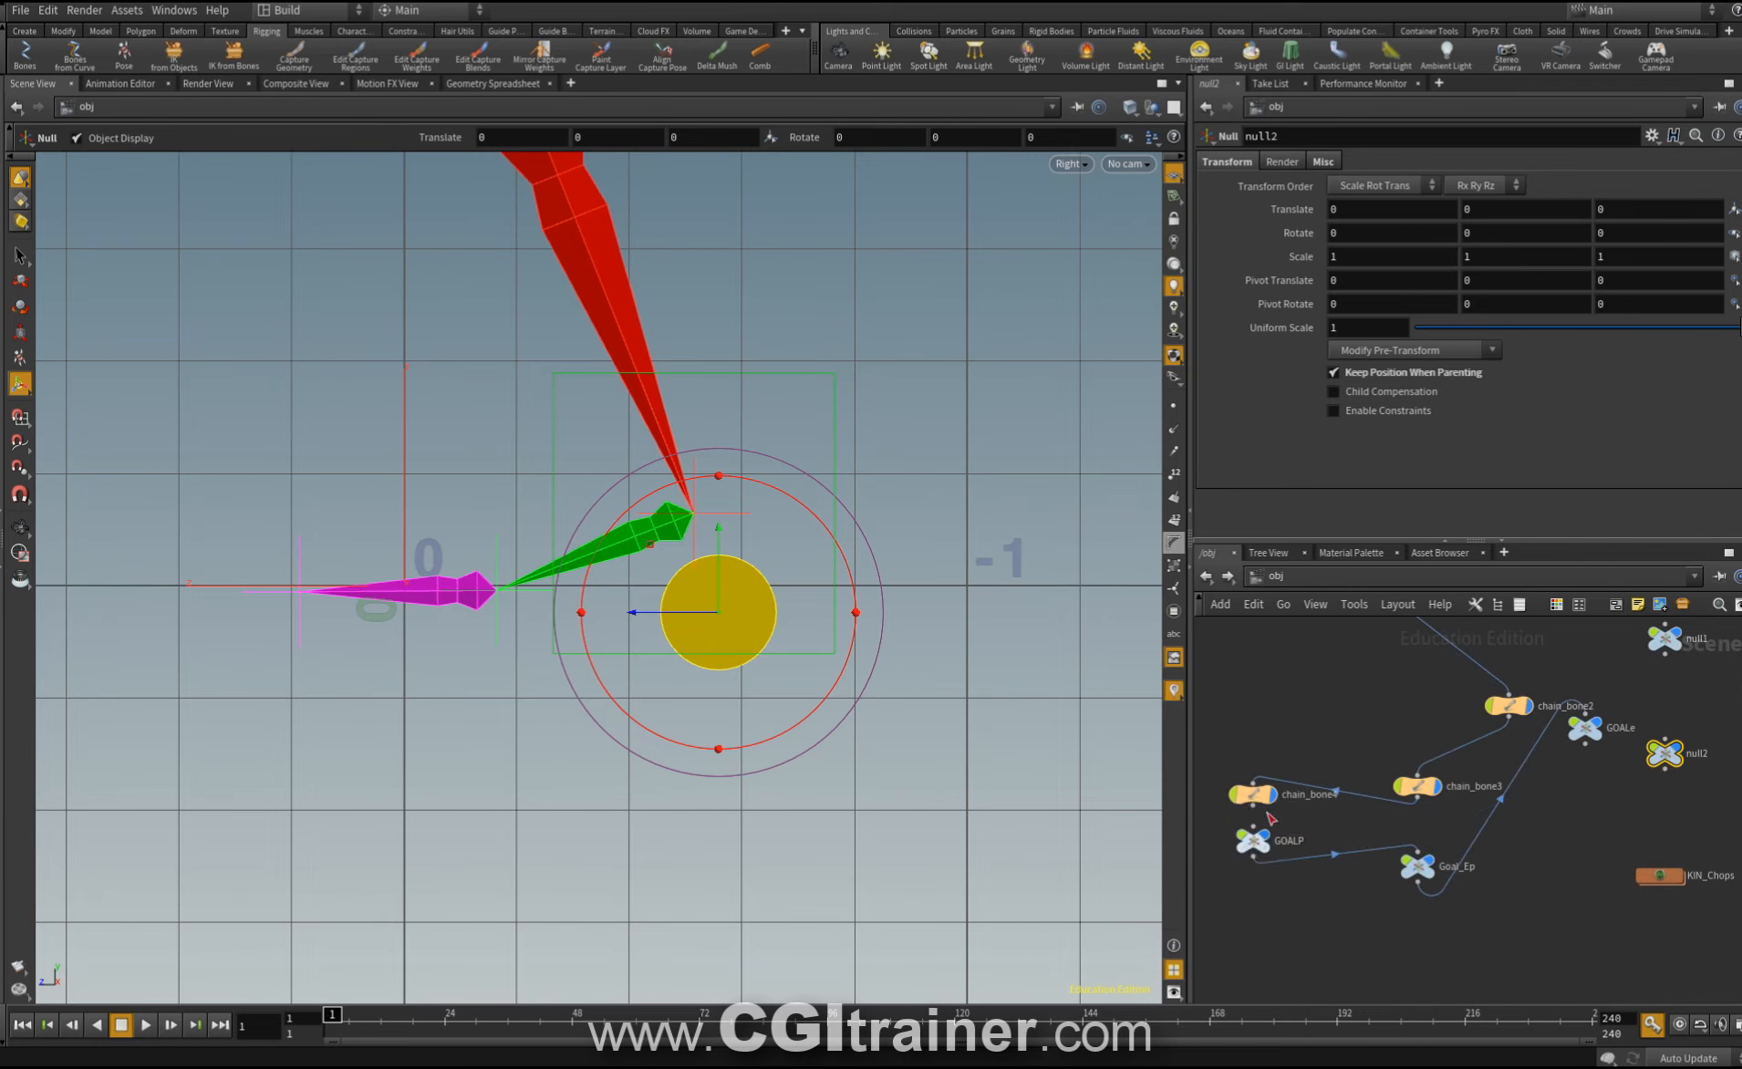
{"action": "mouse_move", "coordinate": [1254, 841]}
{"action": "left_click_drag", "start_coordinate": [1649, 769], "coordinate": [1585, 810]}
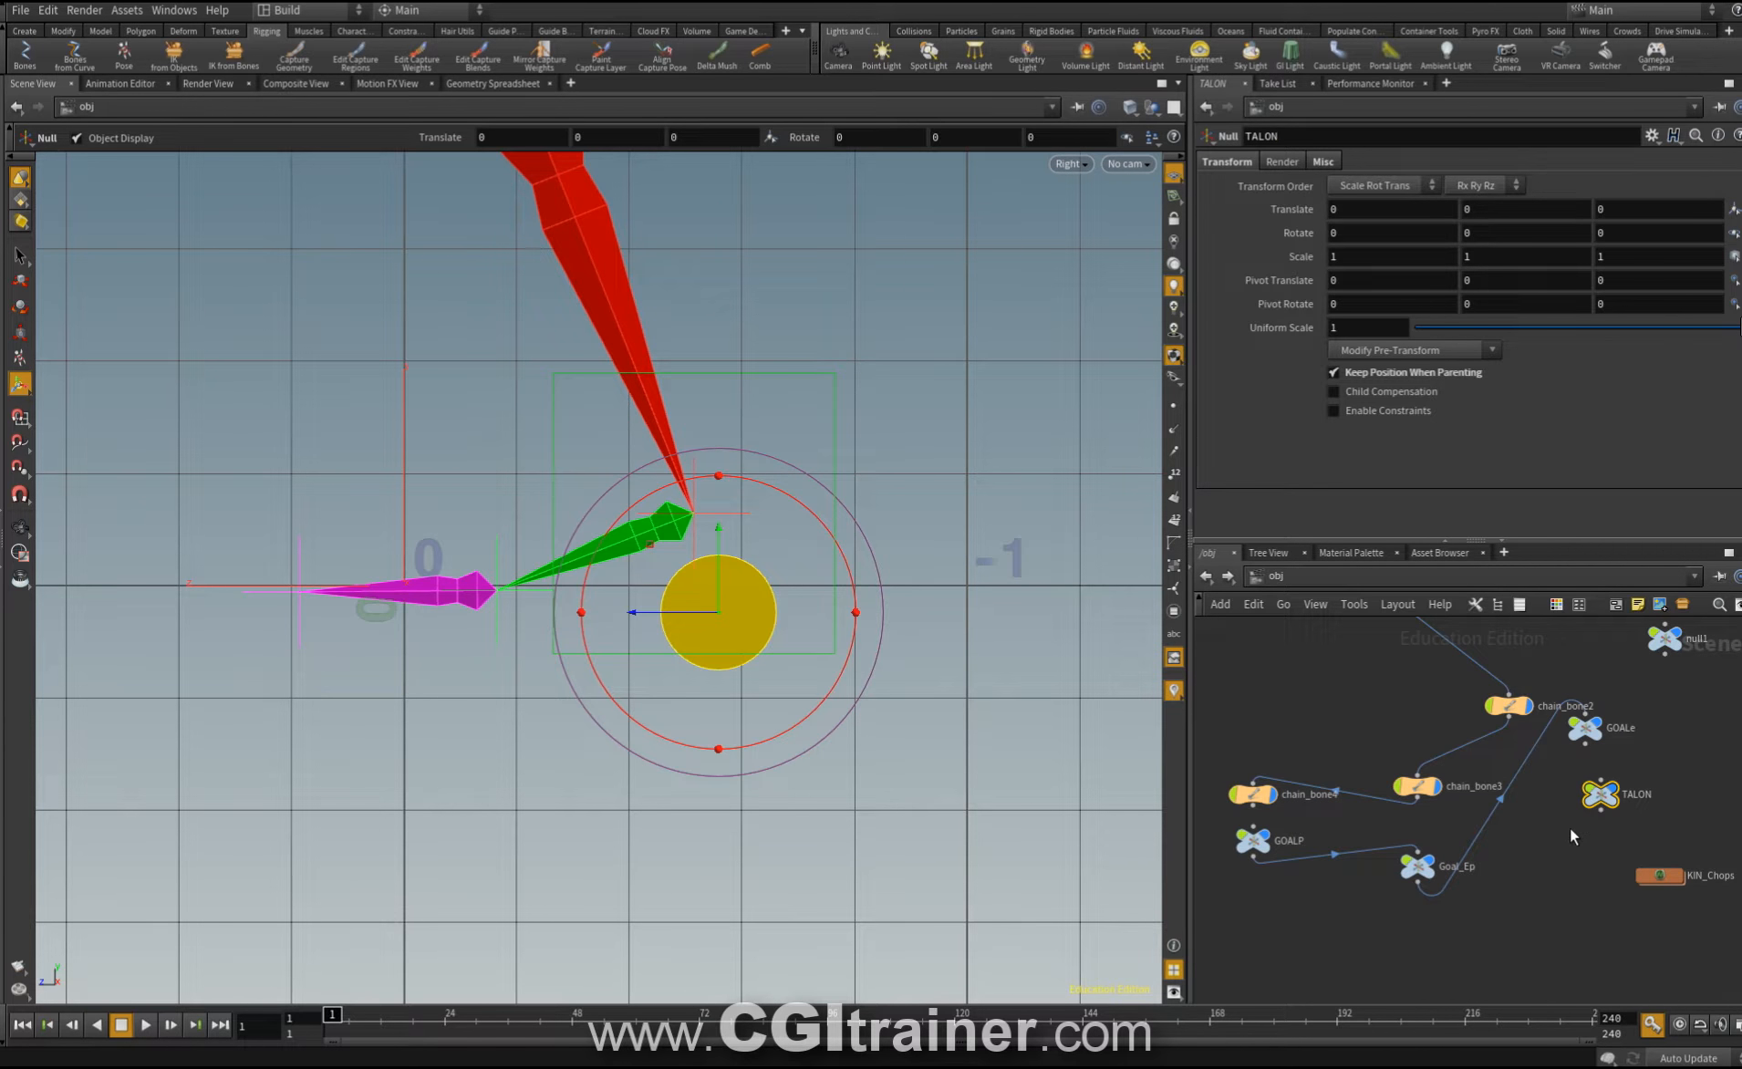
Colour the TALON node dark green and give it the round node shape.
{"action": "key", "text": "c"}
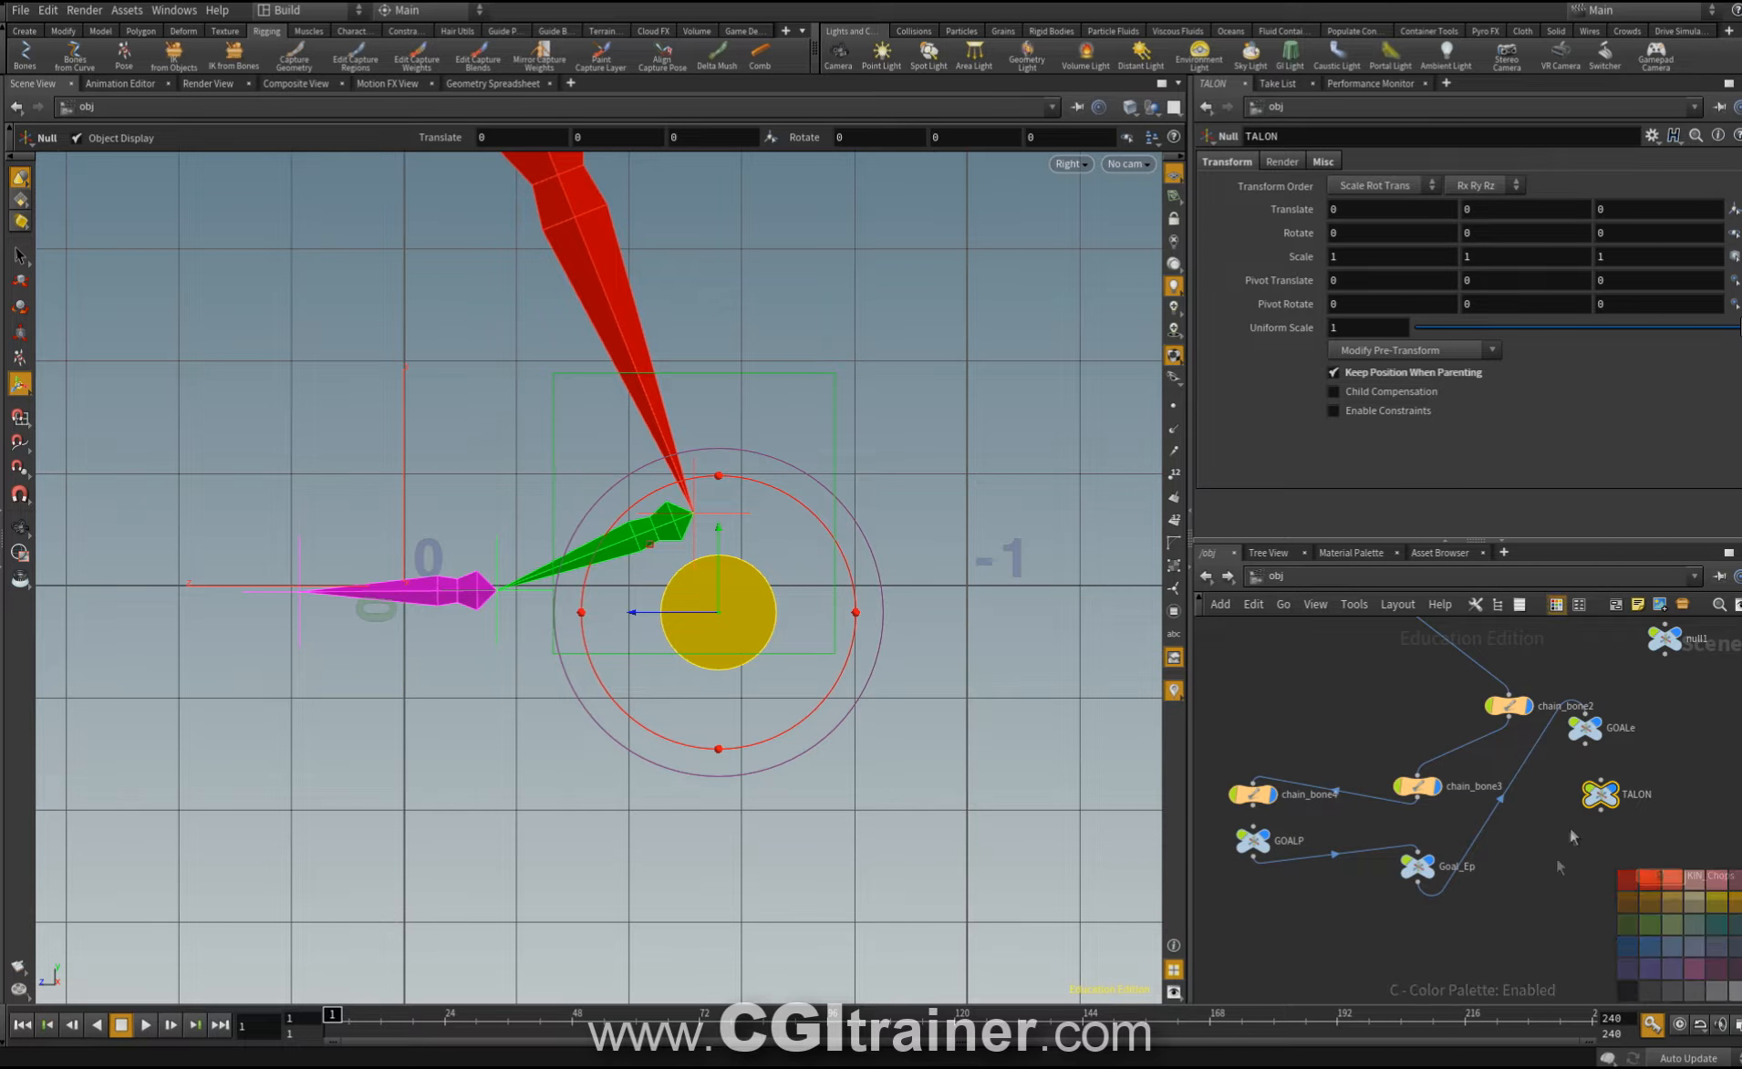
{"action": "left_click", "coordinate": [1630, 921]}
{"action": "key", "text": "c"}
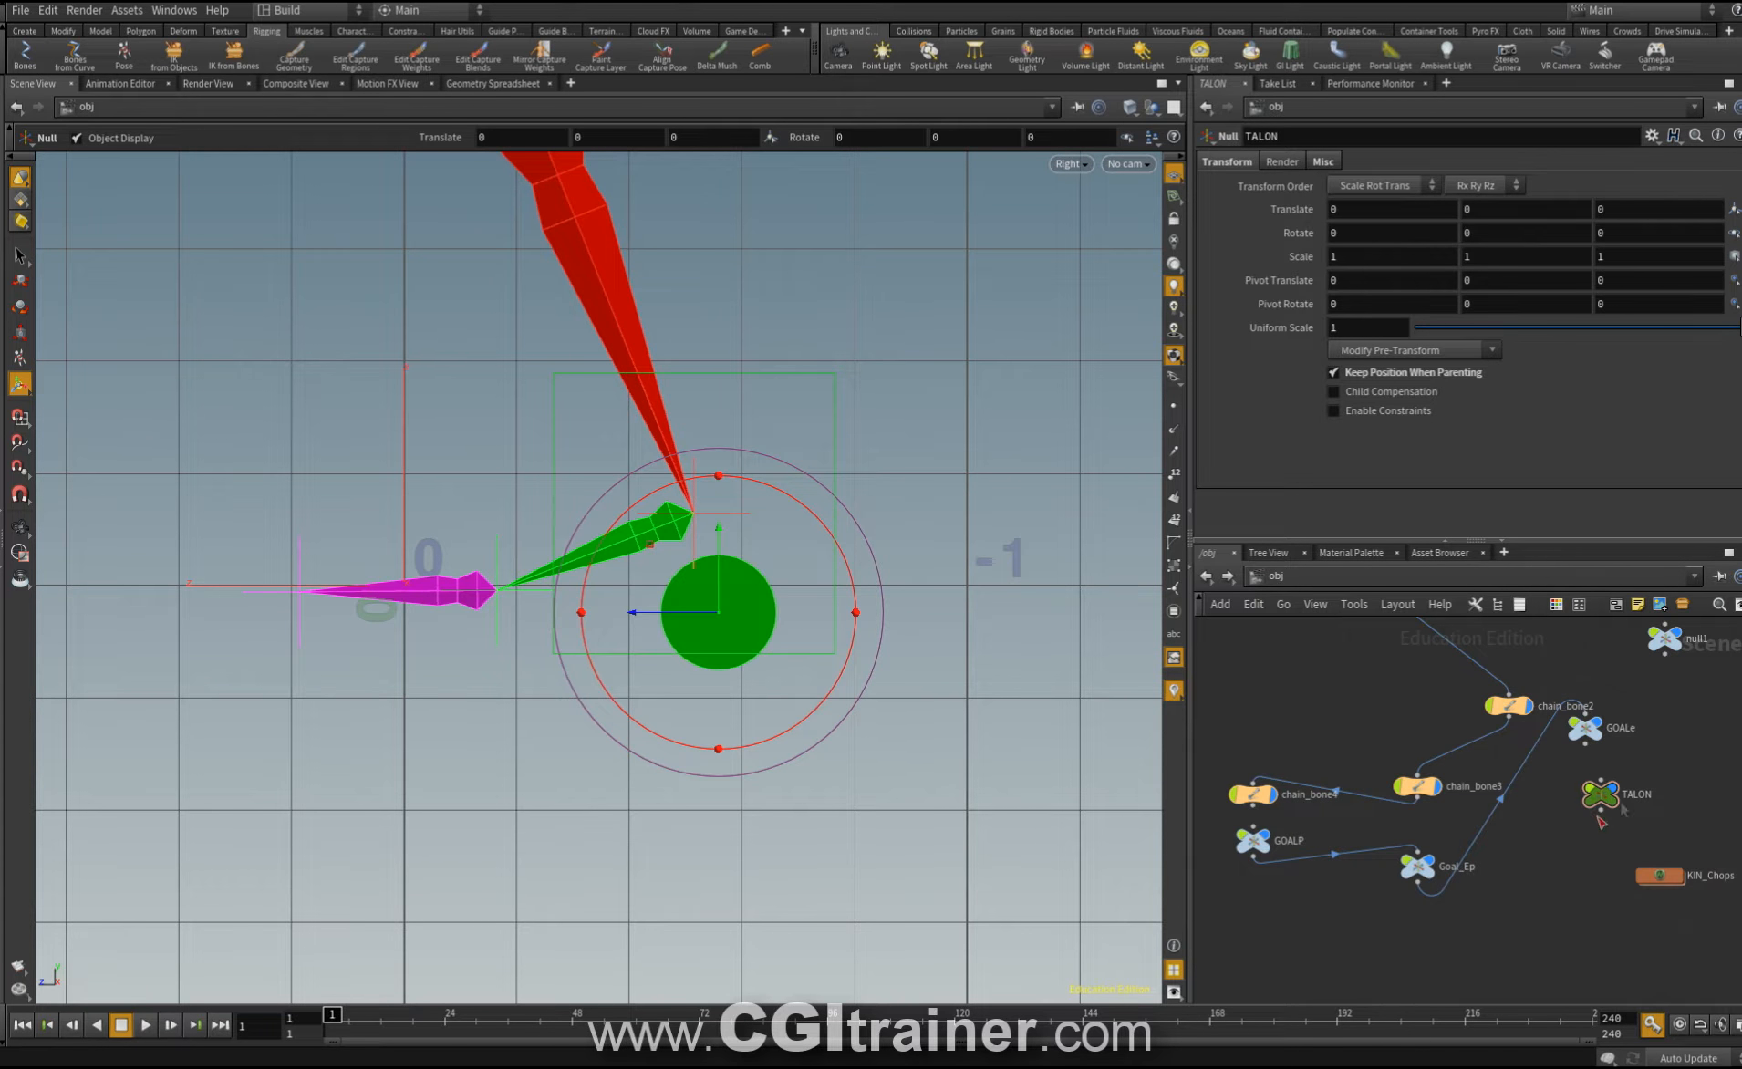
{"action": "mouse_move", "coordinate": [1597, 802]}
{"action": "key", "text": "z"}
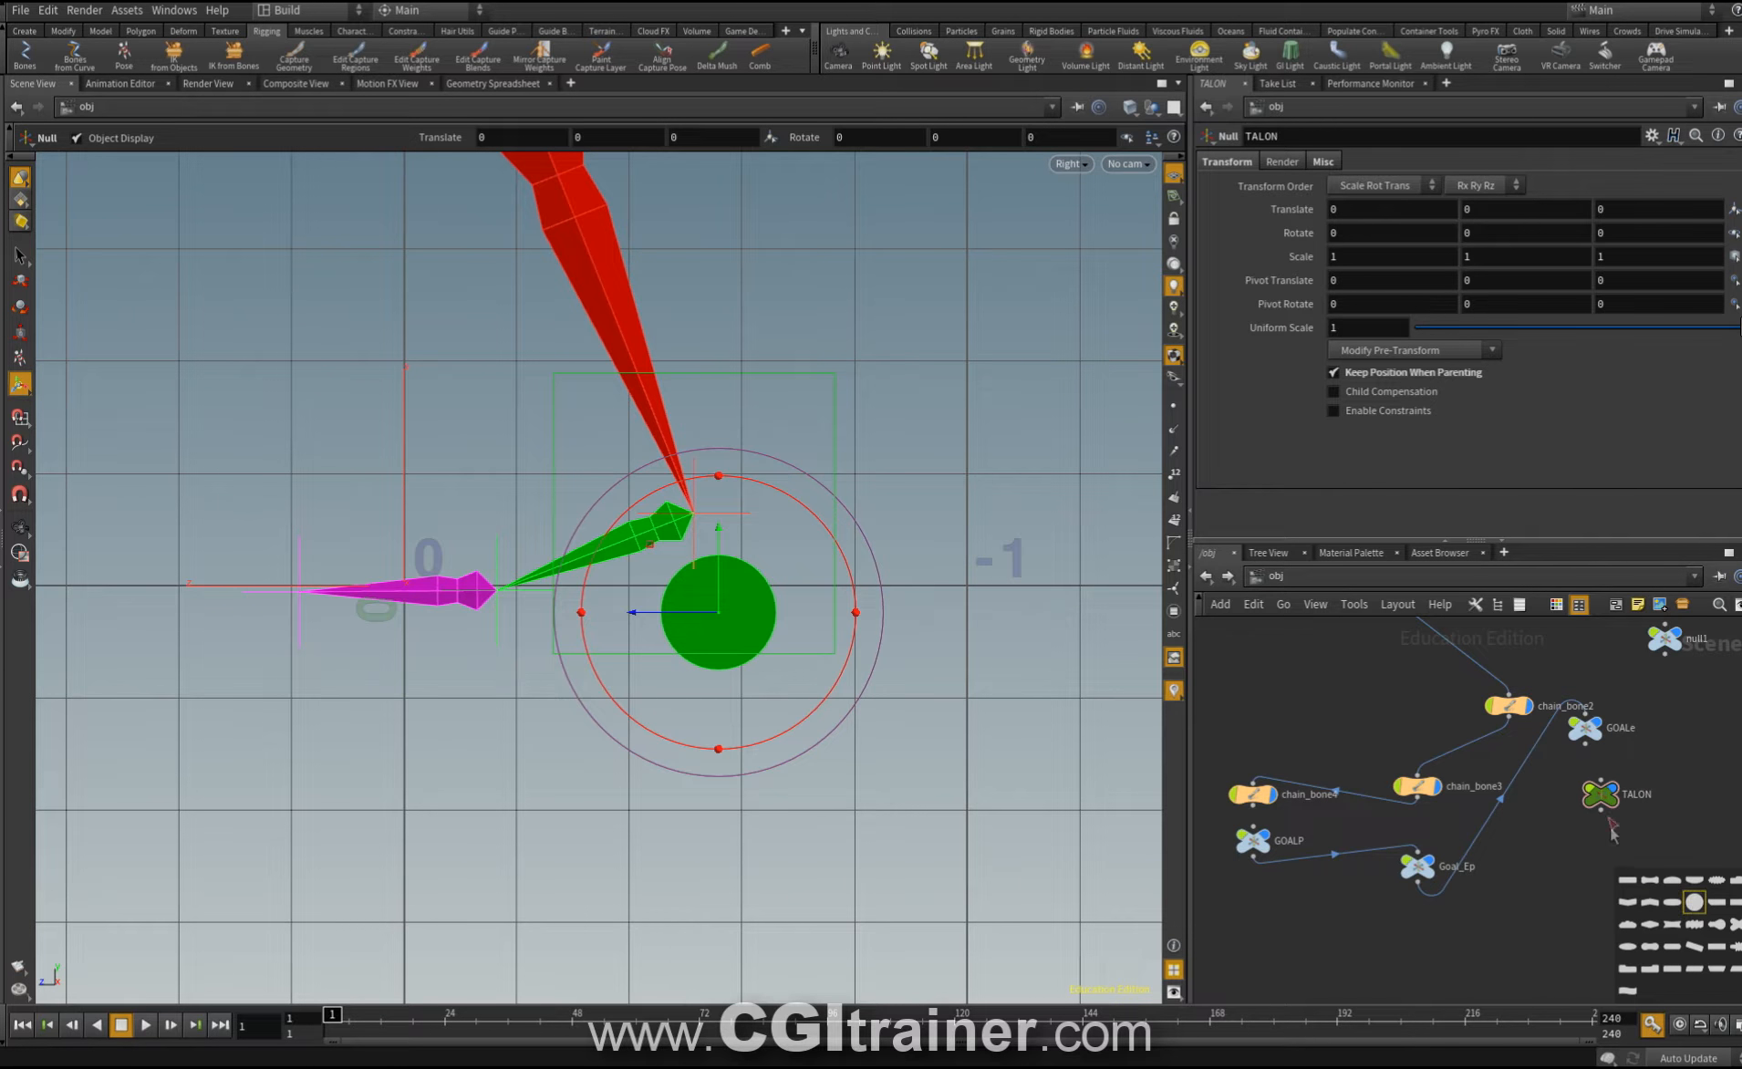
{"action": "left_click", "coordinate": [1599, 801]}
{"action": "left_click", "coordinate": [1694, 902]}
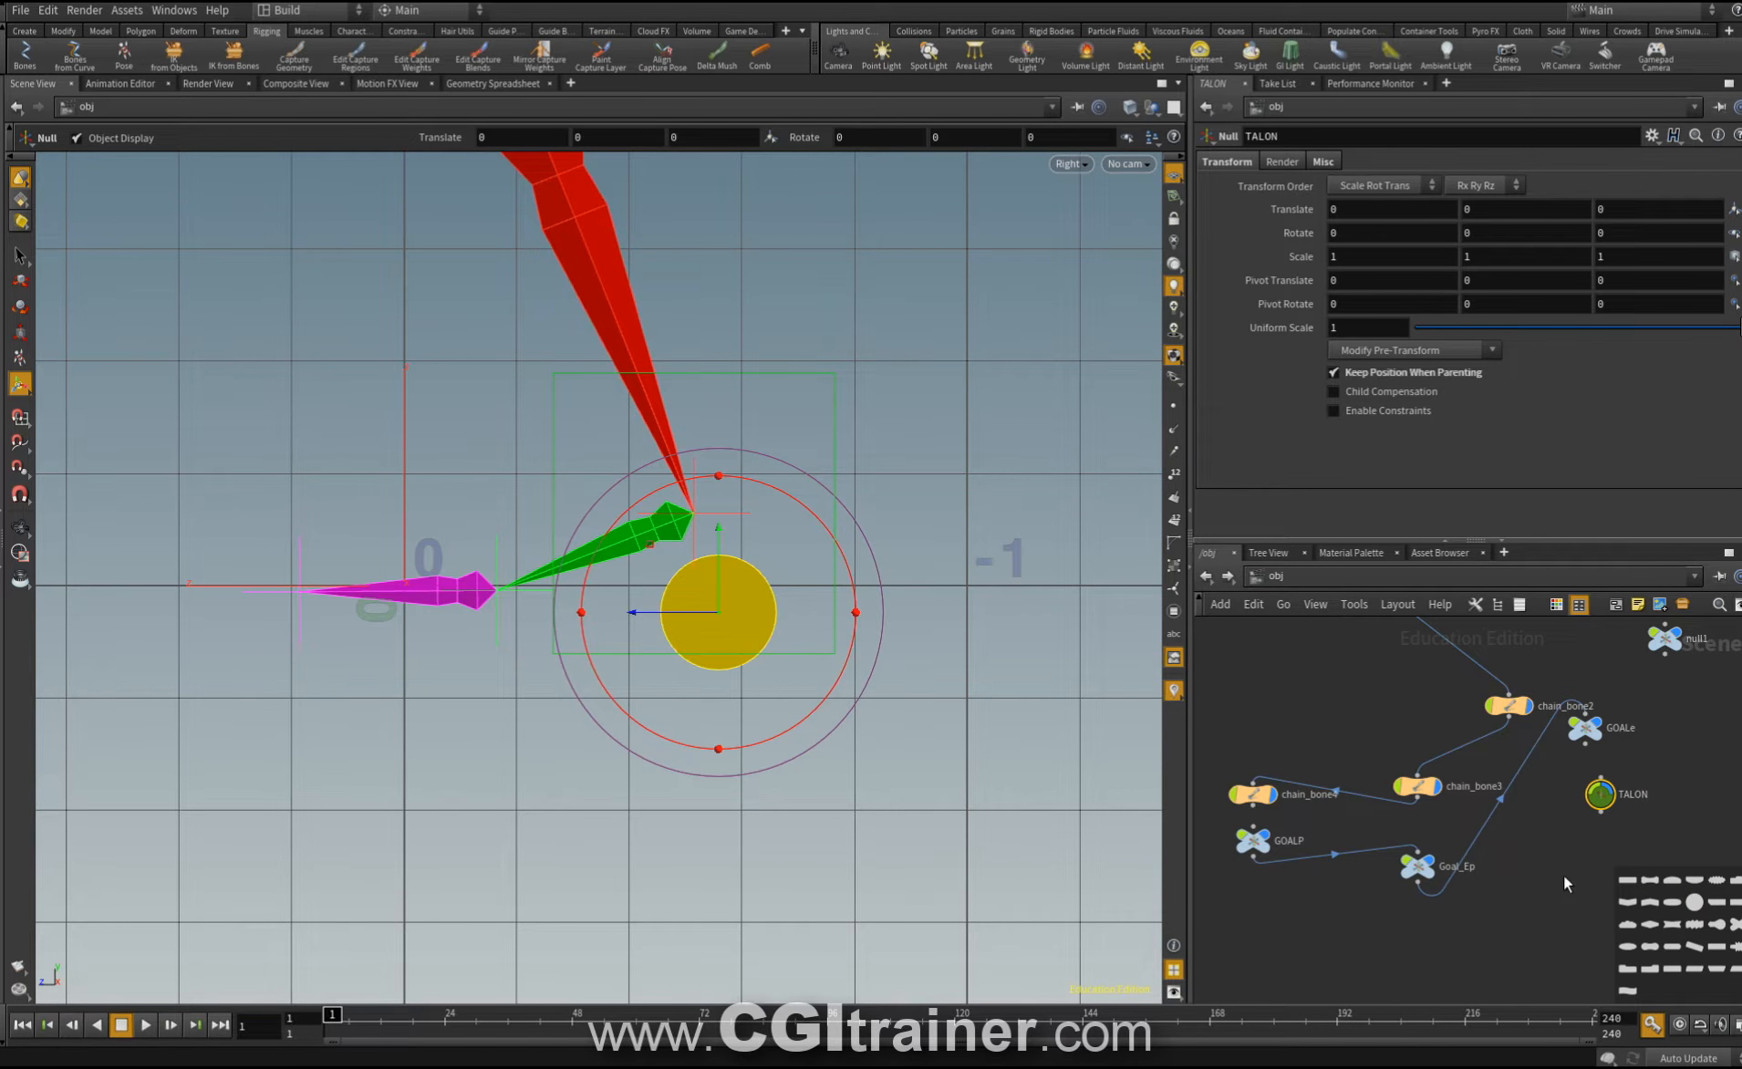
Parent GOALP to TALON, test the link by rotating TALON about 11 degrees around X, and undo the rotation.
{"action": "left_click_drag", "start_coordinate": [1601, 827], "coordinate": [1255, 848]}
{"action": "left_click_drag", "start_coordinate": [805, 509], "coordinate": [893, 541]}
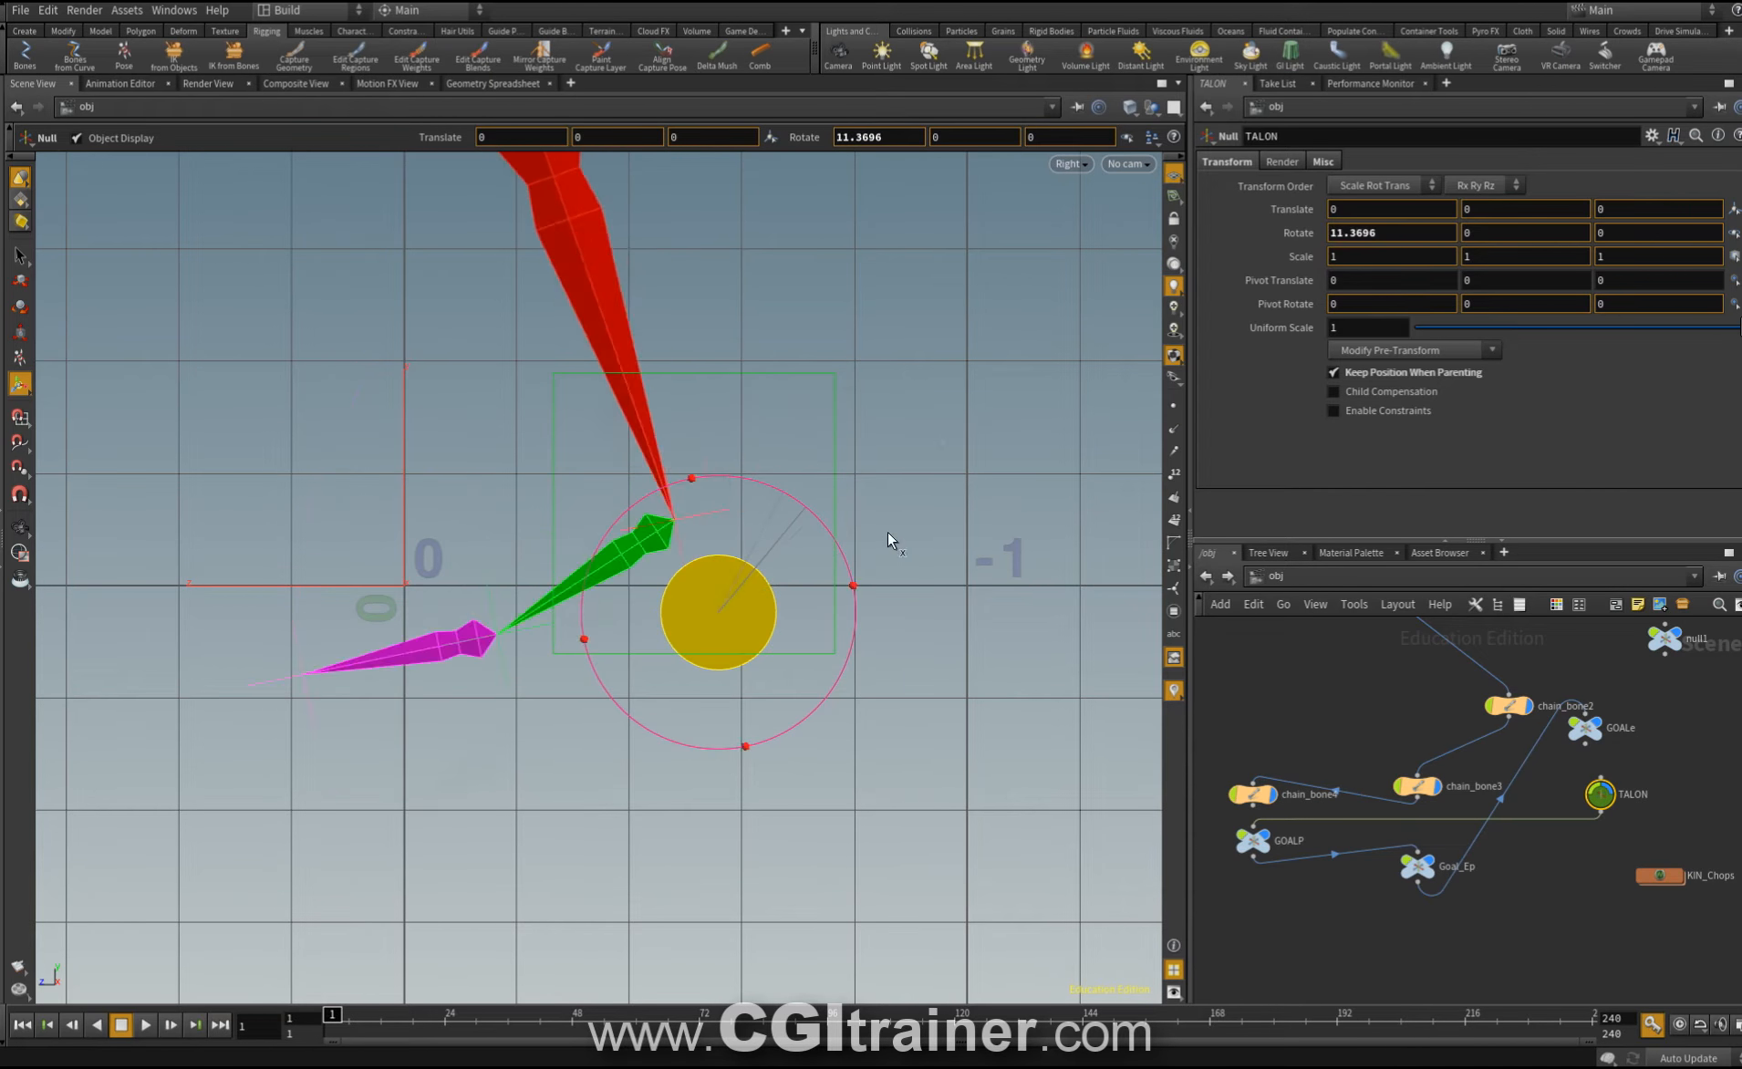
{"action": "key", "text": "ctrl+z"}
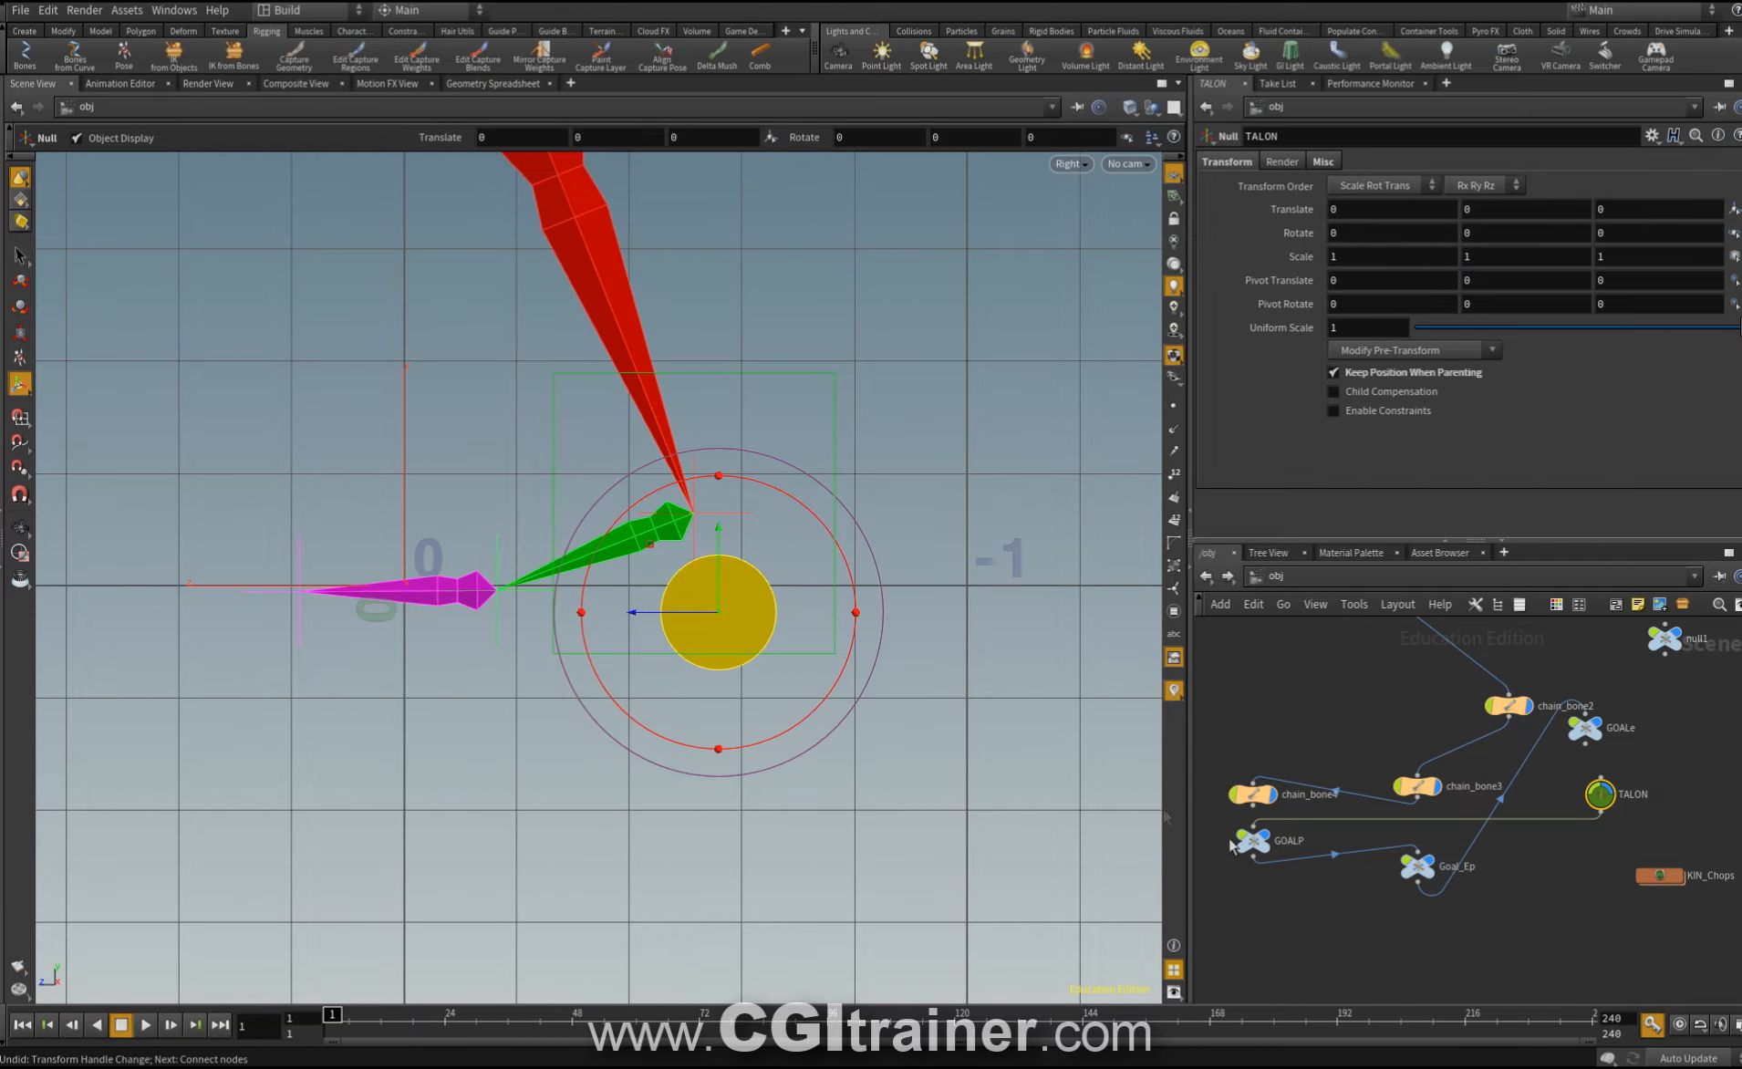
Test the toe pivot by rotating GOALP about 31 degrees around X, and undo the rotation.
{"action": "left_click", "coordinate": [1257, 843]}
{"action": "left_click_drag", "start_coordinate": [375, 486], "coordinate": [307, 379]}
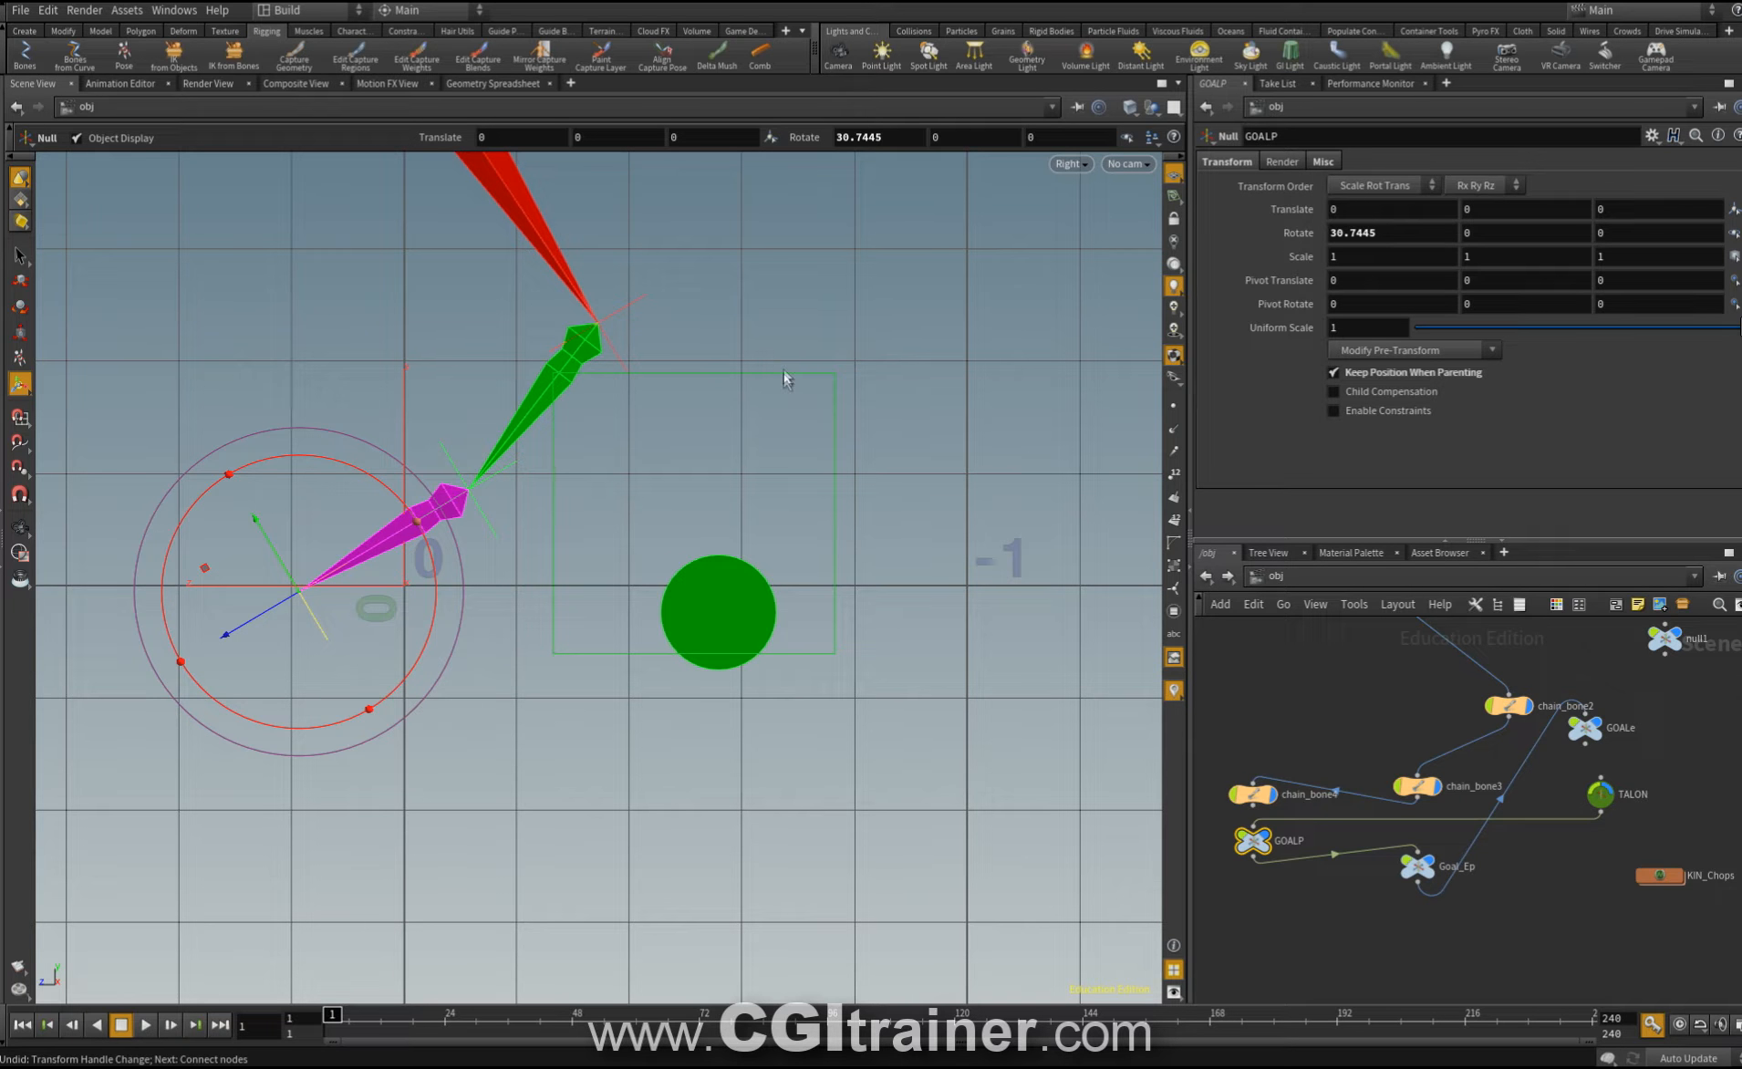
{"action": "key", "text": "ctrl+z"}
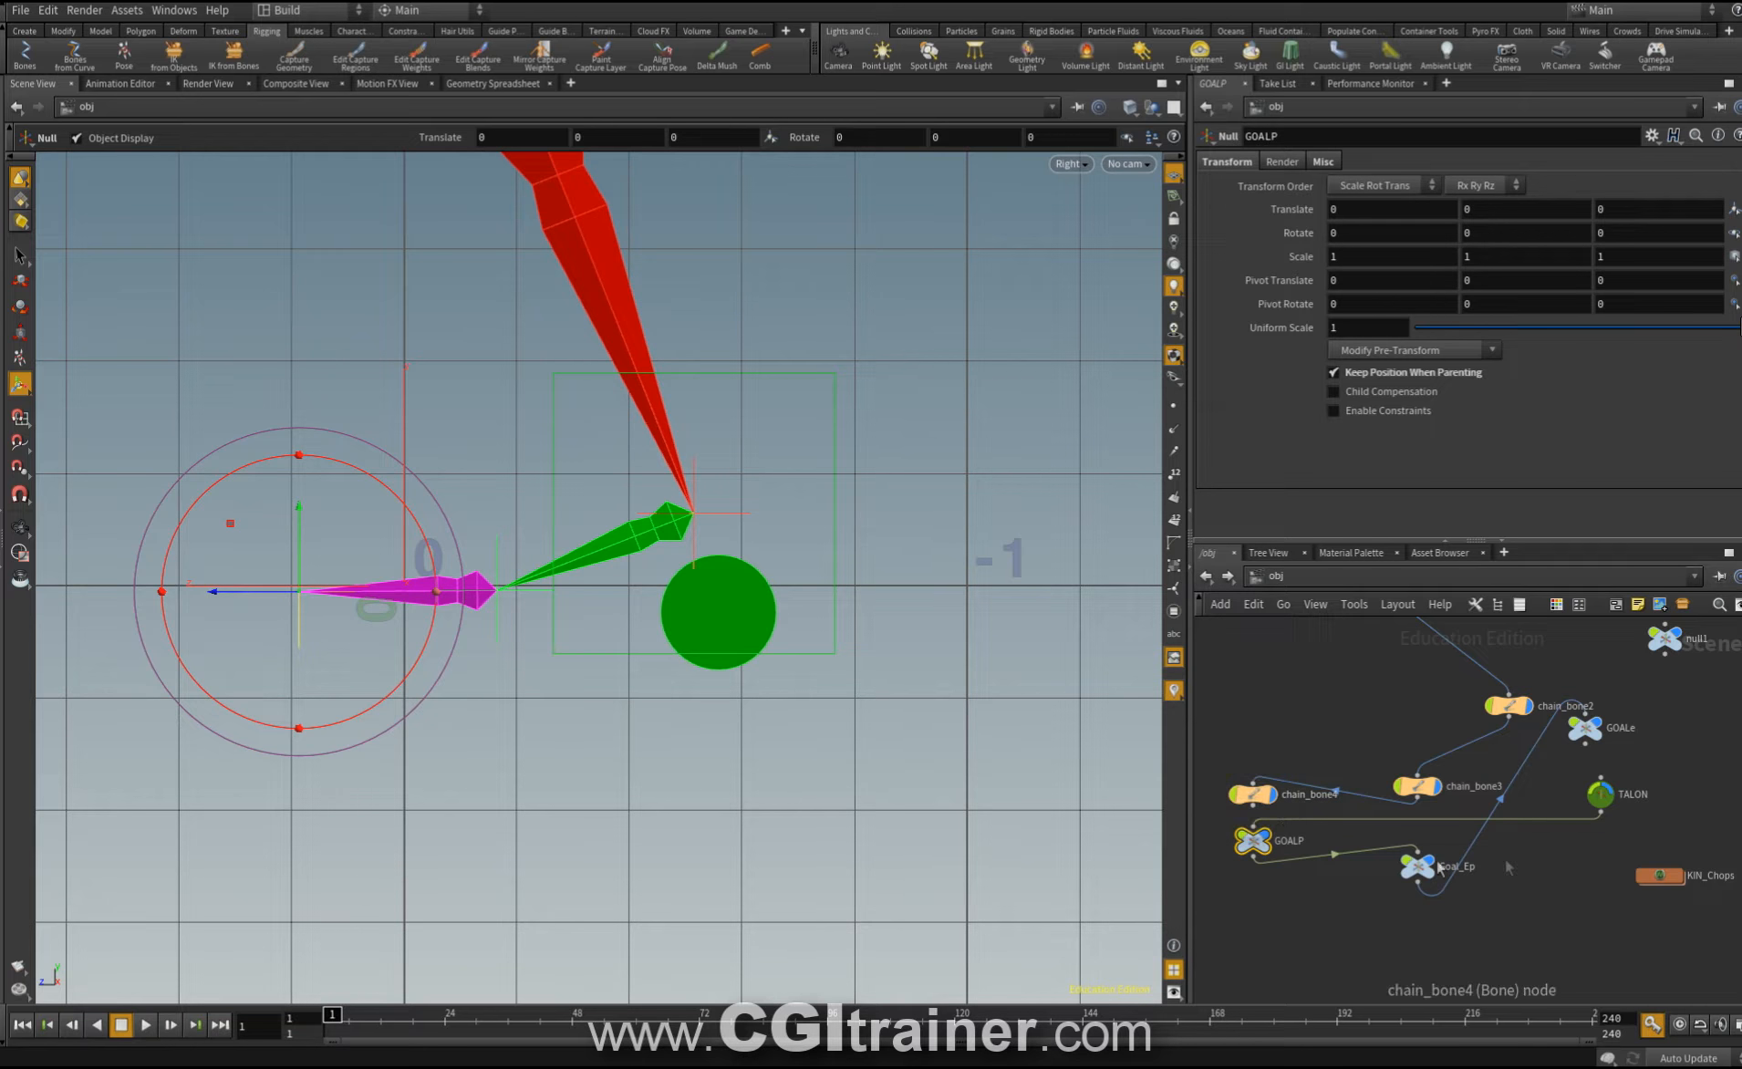
Rename null1, the square control at the ankle, as PIED.
{"action": "middle_click_drag", "start_coordinate": [1569, 883], "coordinate": [1484, 963]}
{"action": "left_click", "coordinate": [1587, 718]}
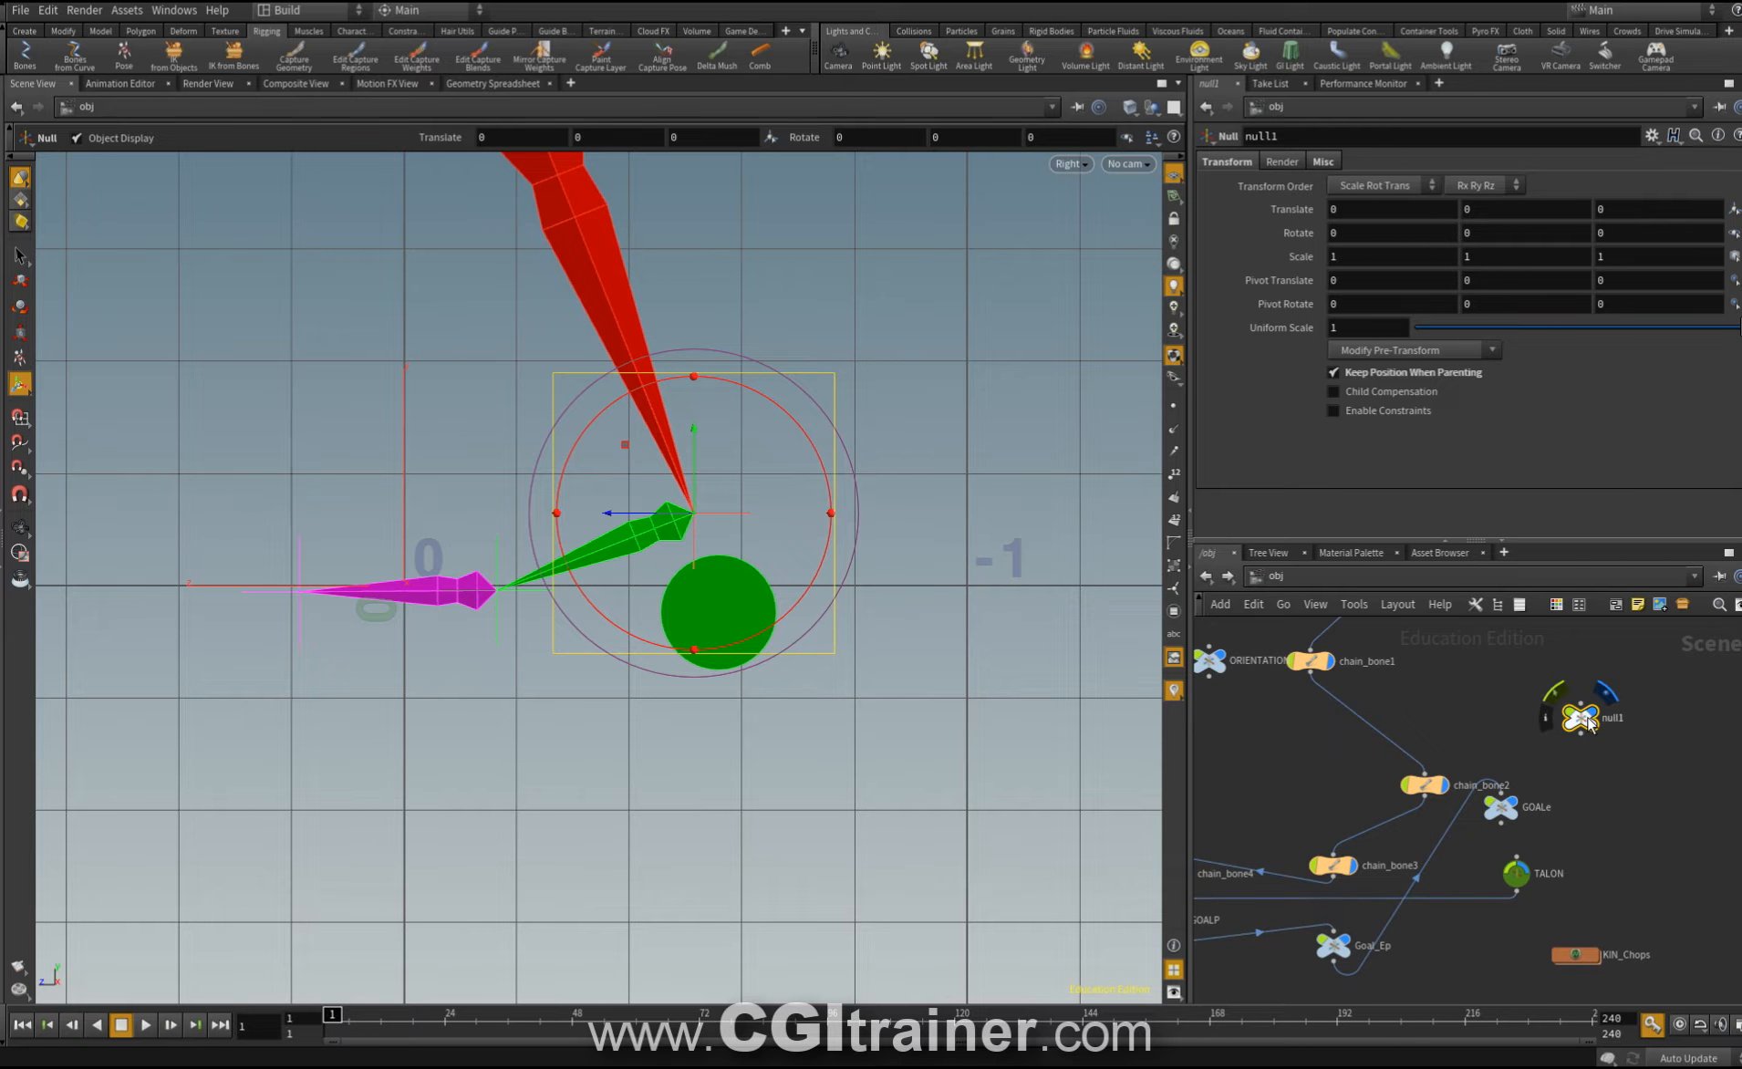
{"action": "left_click_drag", "start_coordinate": [1290, 137], "coordinate": [1175, 108]}
{"action": "type", "text": "PIED"}
{"action": "key", "text": "Return"}
Colour the PIED node dark green and give it the rectangular node shape.
{"action": "mouse_move", "coordinate": [1583, 724]}
{"action": "key", "text": "c"}
{"action": "left_click", "coordinate": [1627, 925]}
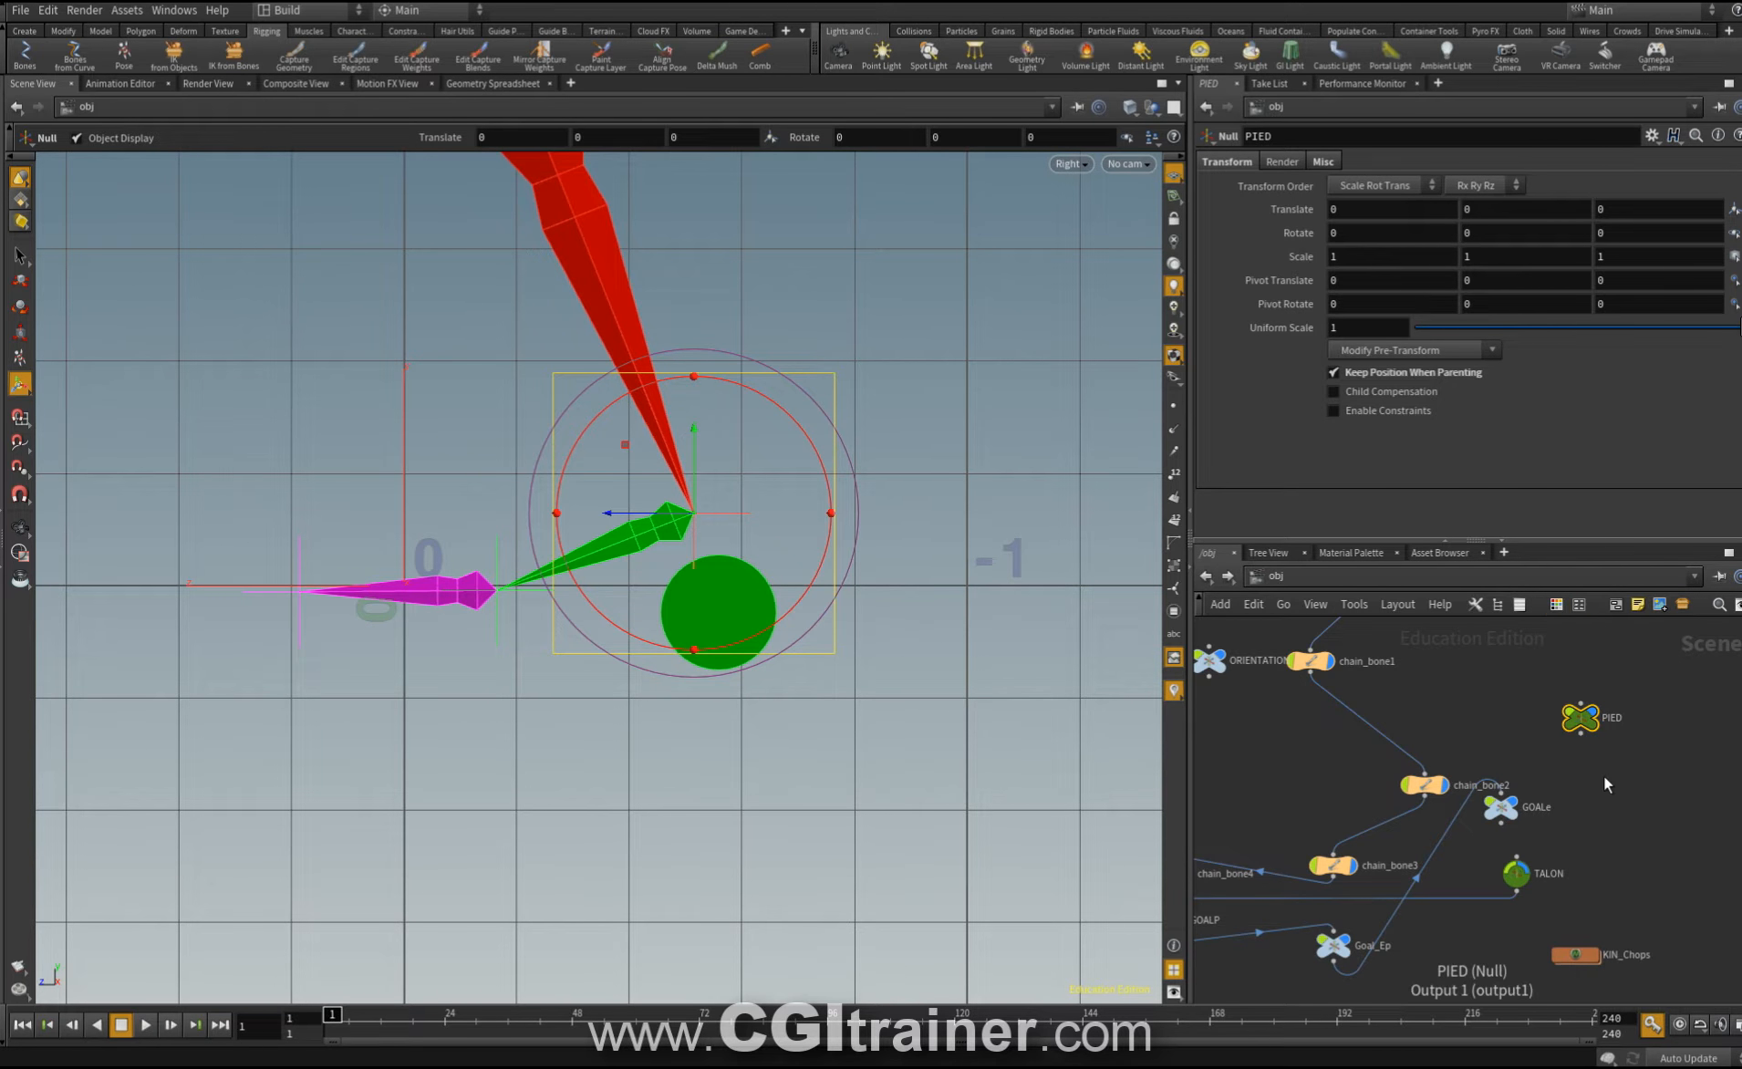
{"action": "key", "text": "z"}
{"action": "left_click", "coordinate": [1629, 882]}
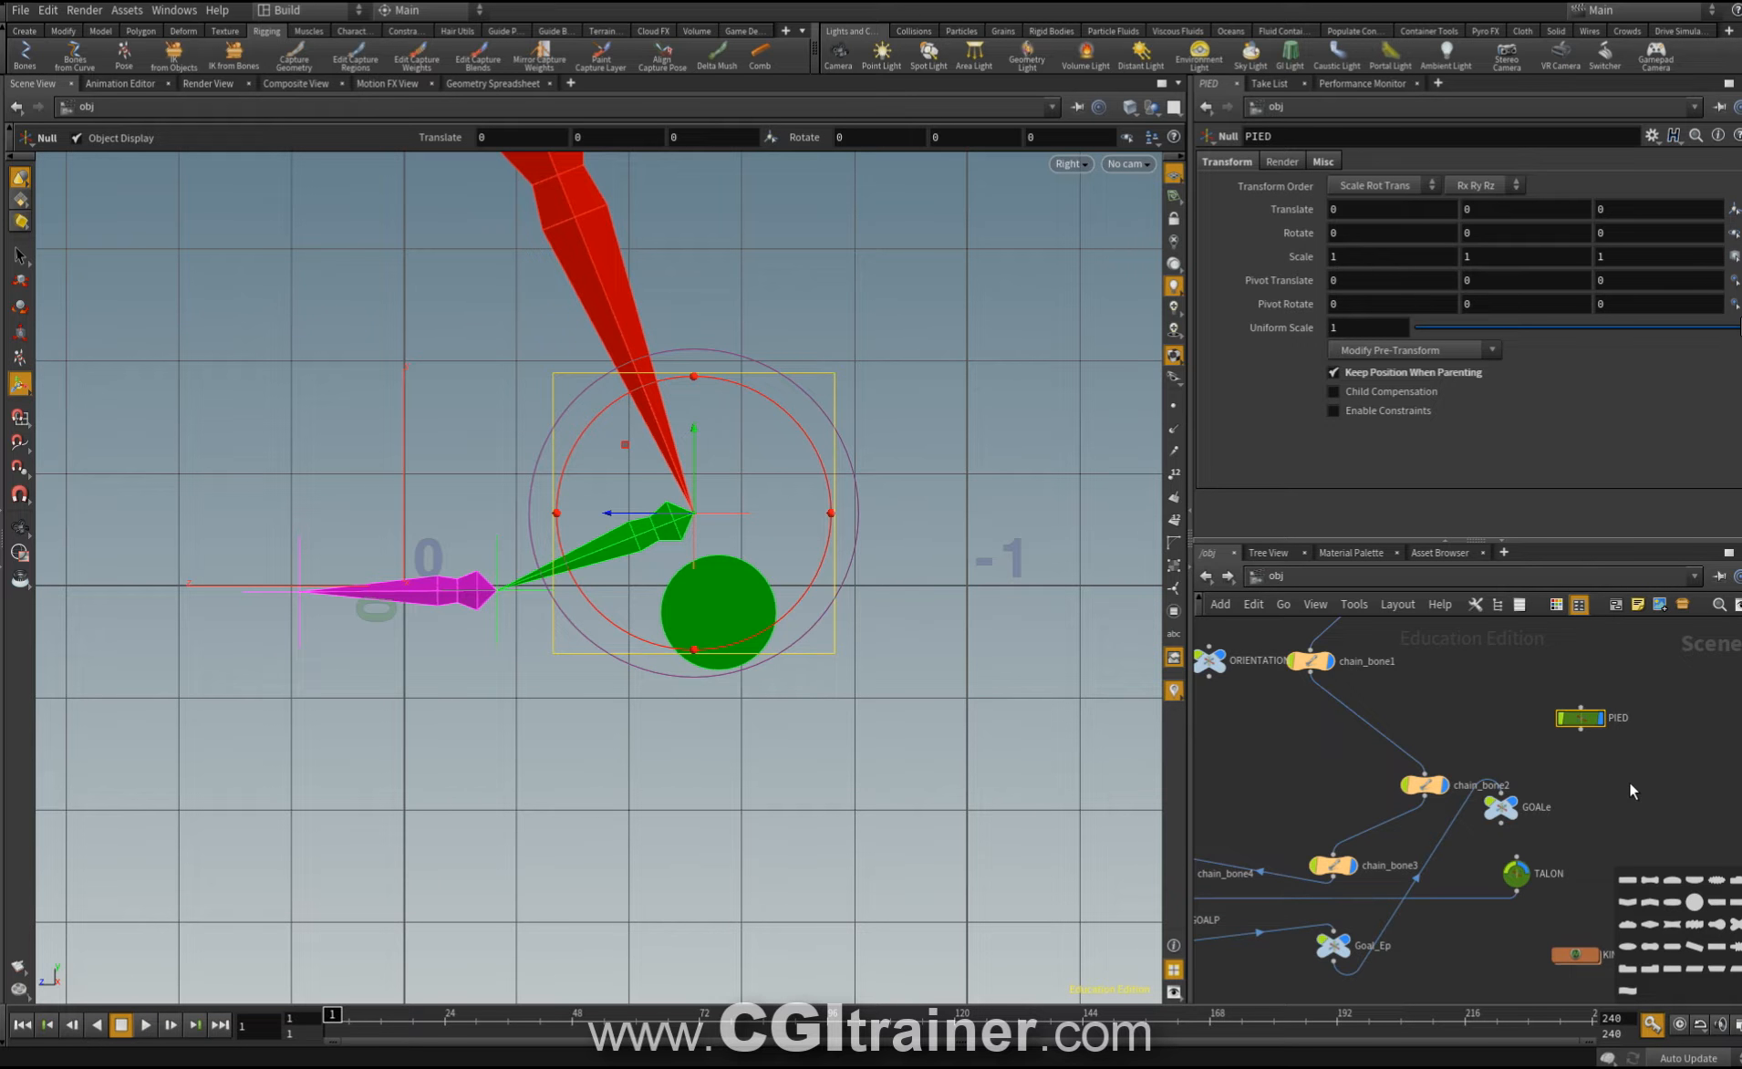
Parent TALON to PIED and place PIED just above the GOALe node in the network.
{"action": "mouse_move", "coordinate": [1581, 718]}
{"action": "left_mouse_down"}
{"action": "mouse_move", "coordinate": [1516, 708]}
{"action": "mouse_move", "coordinate": [1578, 739]}
{"action": "left_mouse_up"}
{"action": "left_click", "coordinate": [1516, 859]}
{"action": "left_click", "coordinate": [1517, 720]}
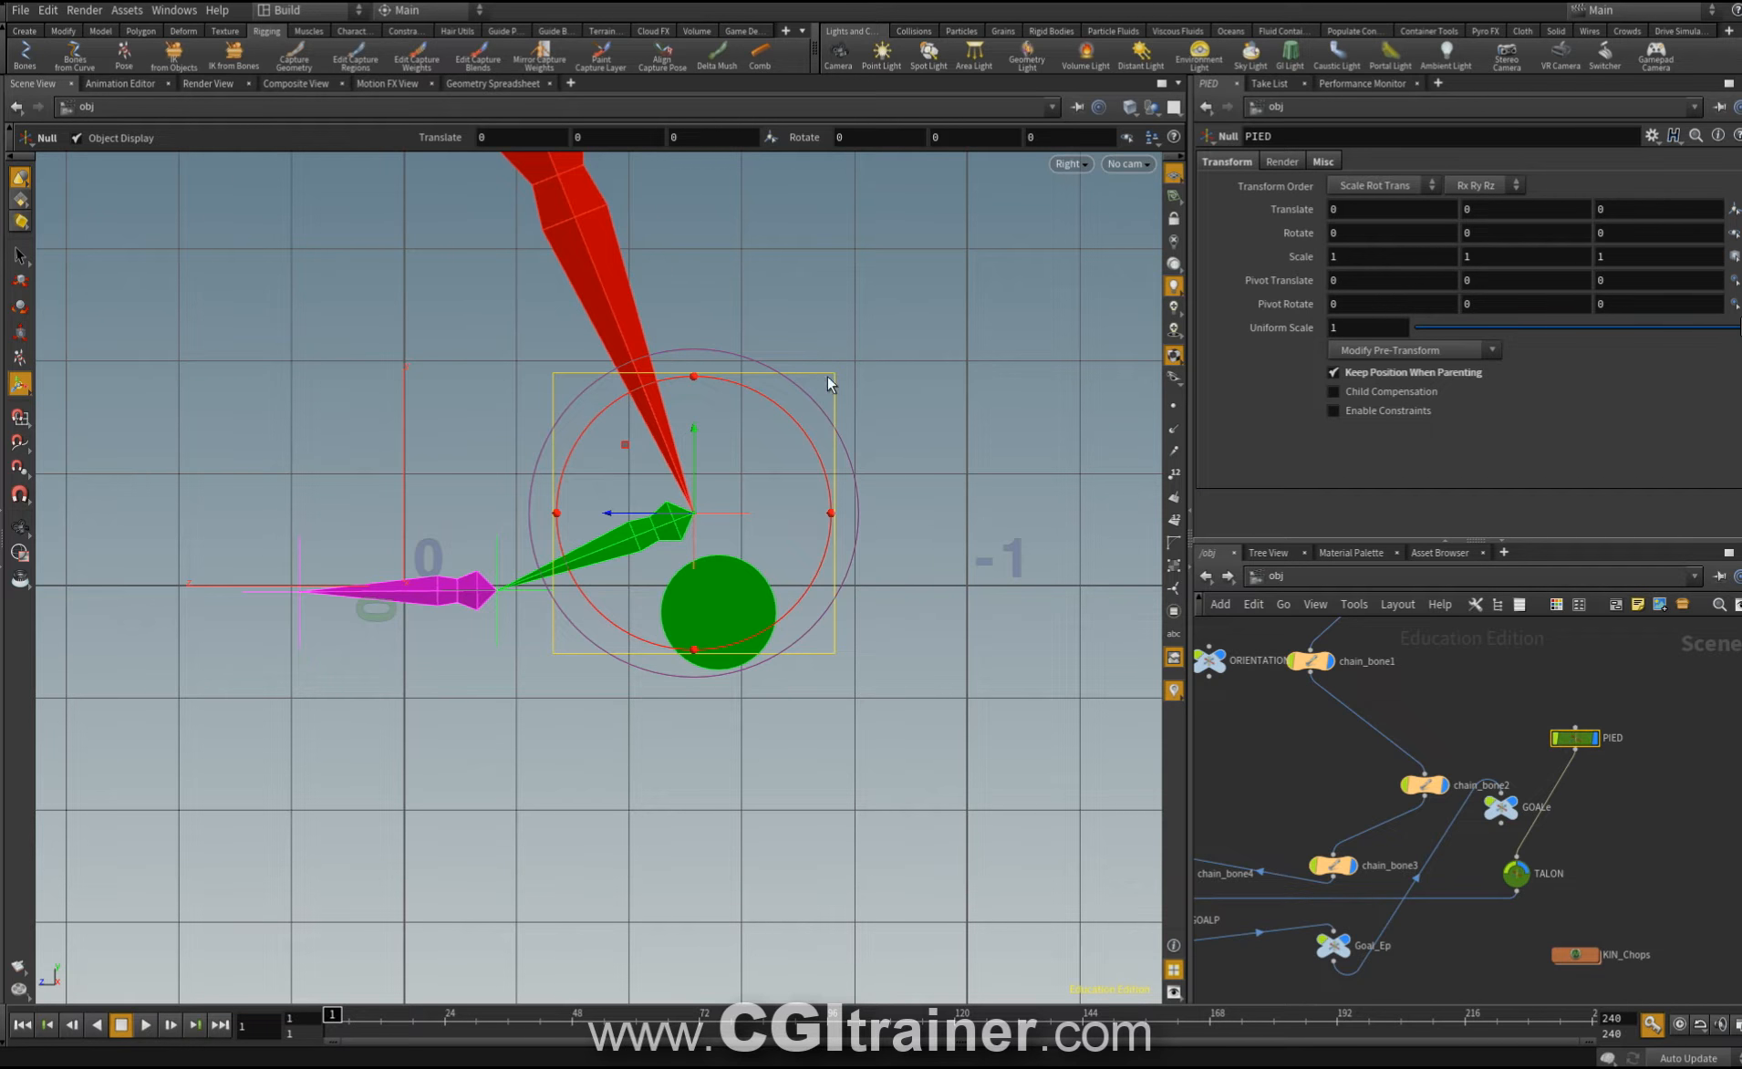
Test the foot hierarchy by transforming PIED in the viewport, and undo each test transform.
{"action": "left_click_drag", "start_coordinate": [785, 416], "coordinate": [836, 311]}
{"action": "key", "text": "ctrl+z"}
{"action": "middle_click_drag", "start_coordinate": [1307, 820], "coordinate": [1404, 741]}
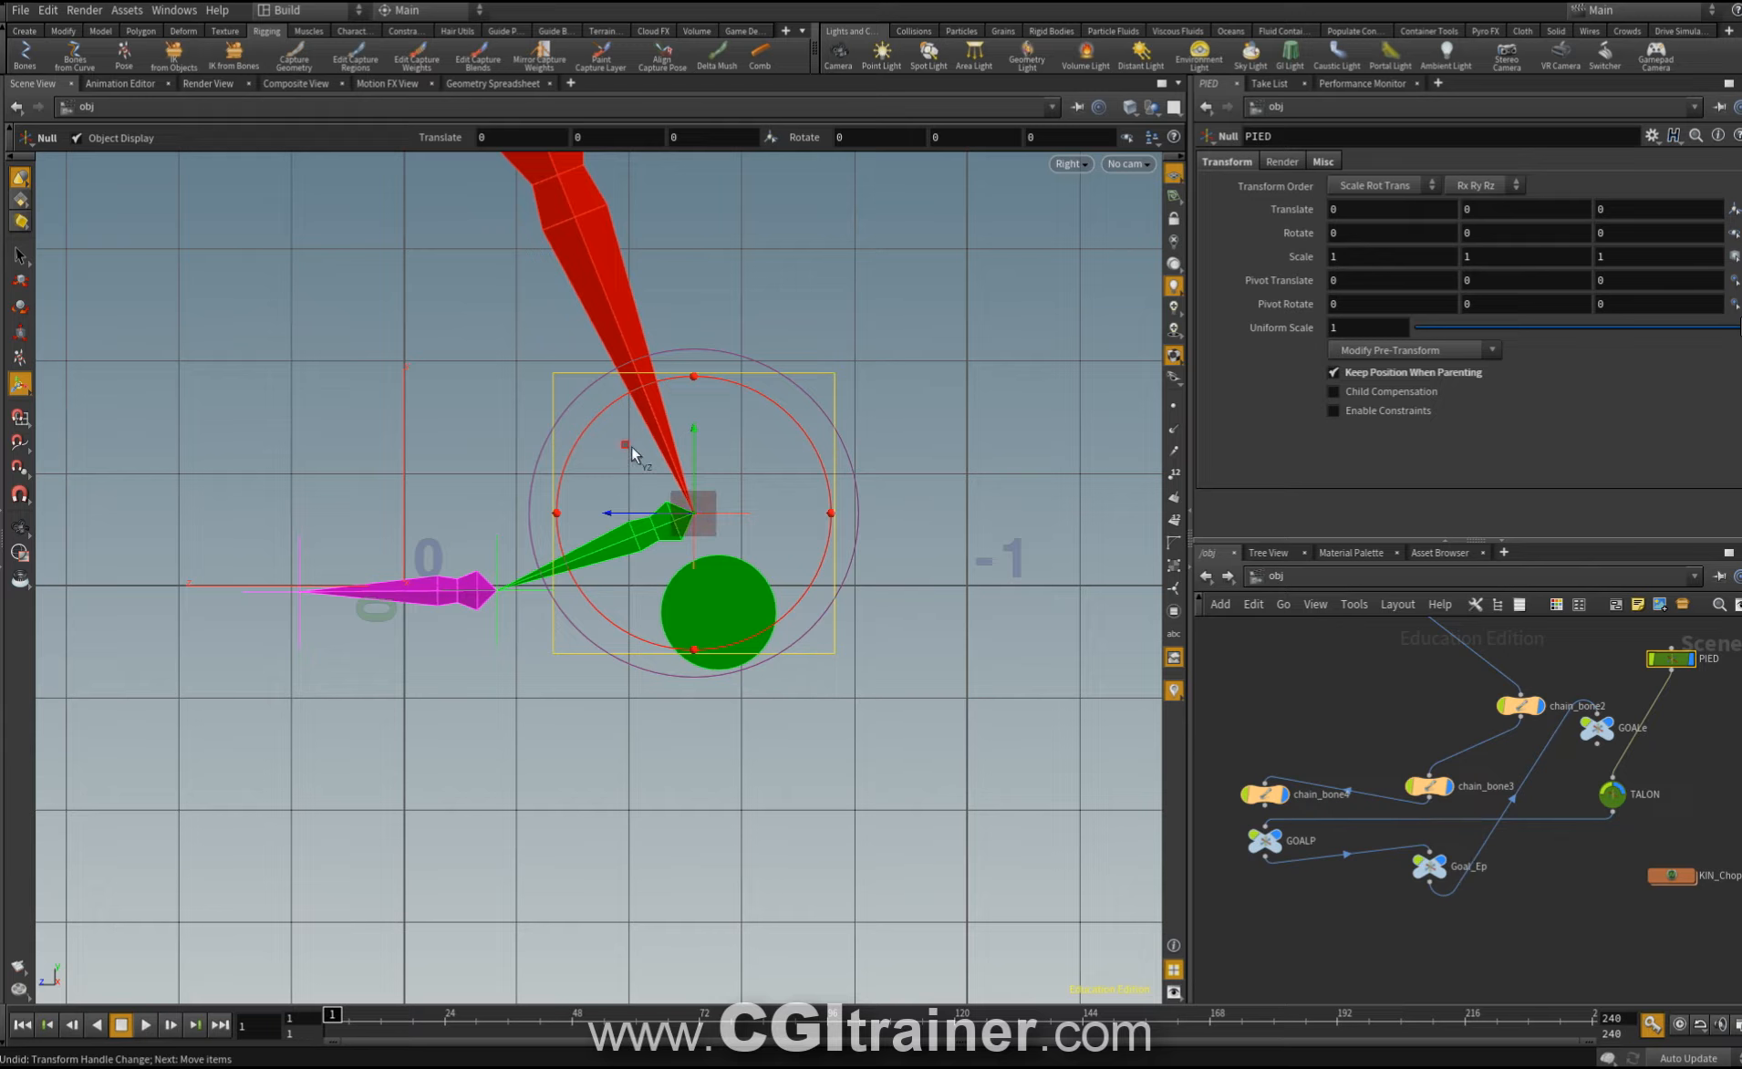
{"action": "left_click_drag", "start_coordinate": [627, 456], "coordinate": [634, 203]}
{"action": "key", "text": "ctrl+z"}
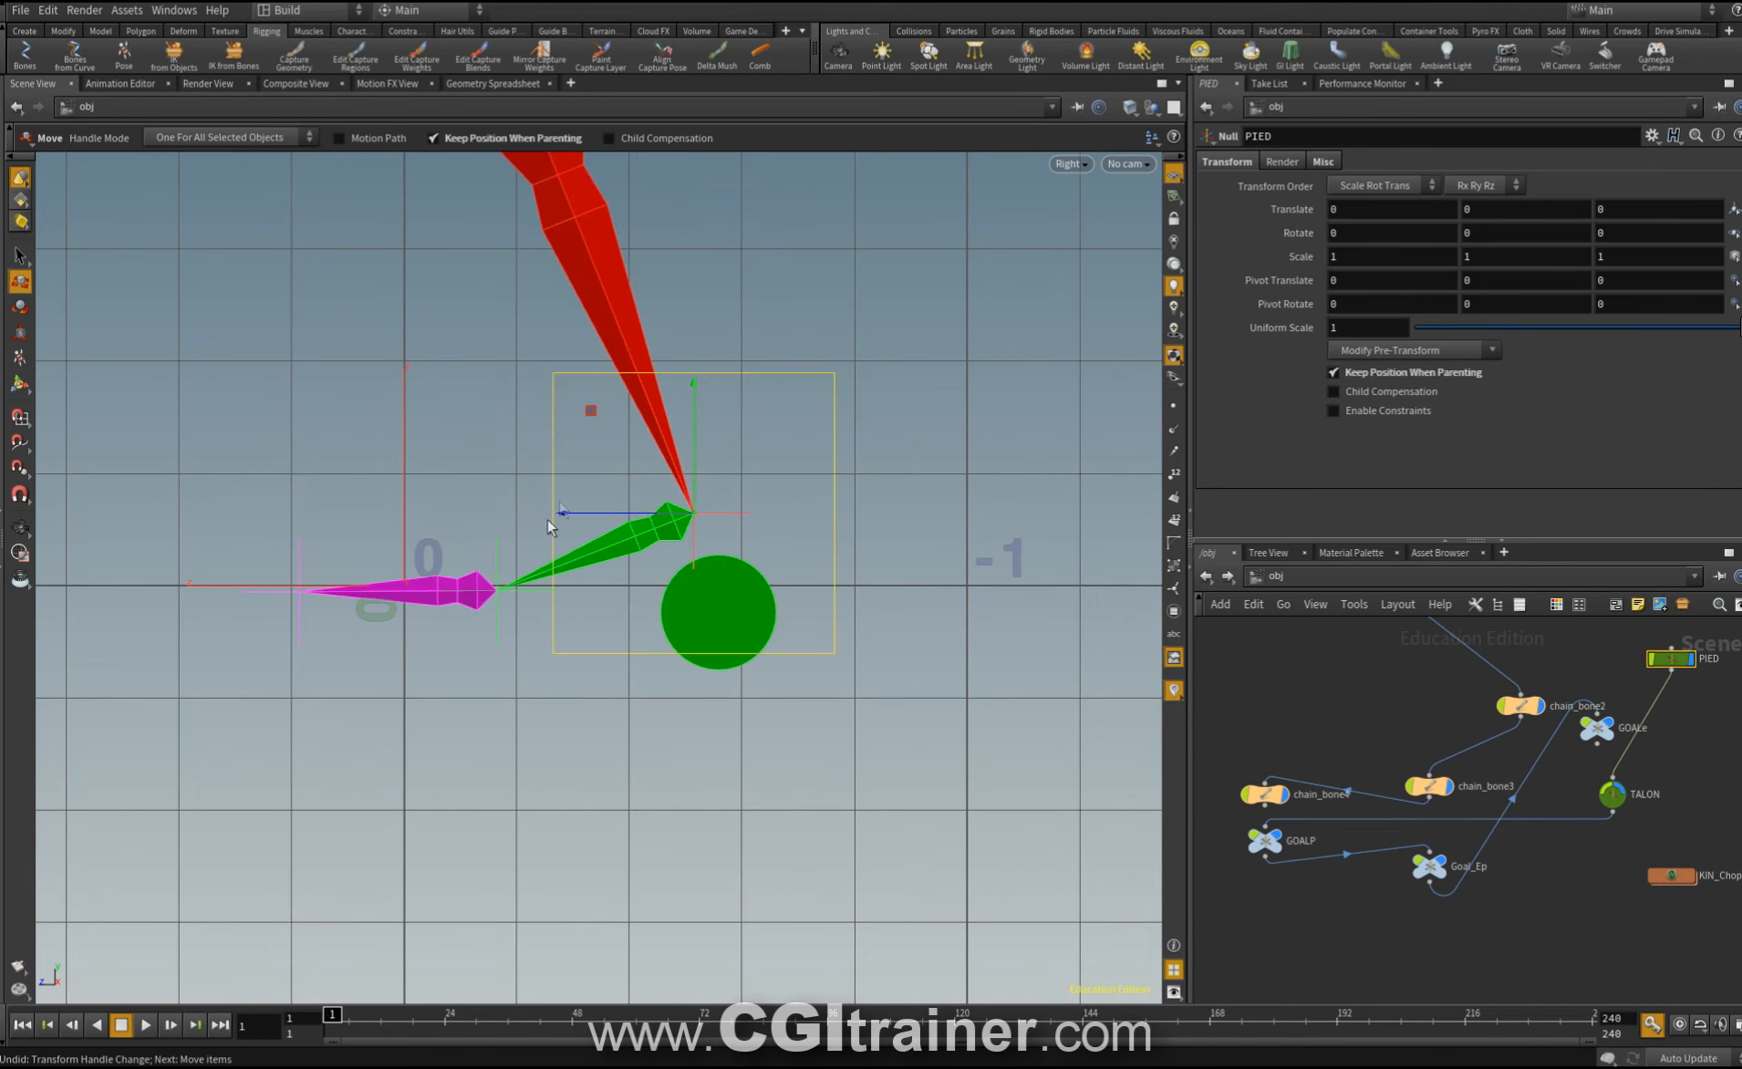
Test rotating Goal_Ep around X at the ball of the foot, and undo the rotation.
{"action": "left_click", "coordinate": [498, 558]}
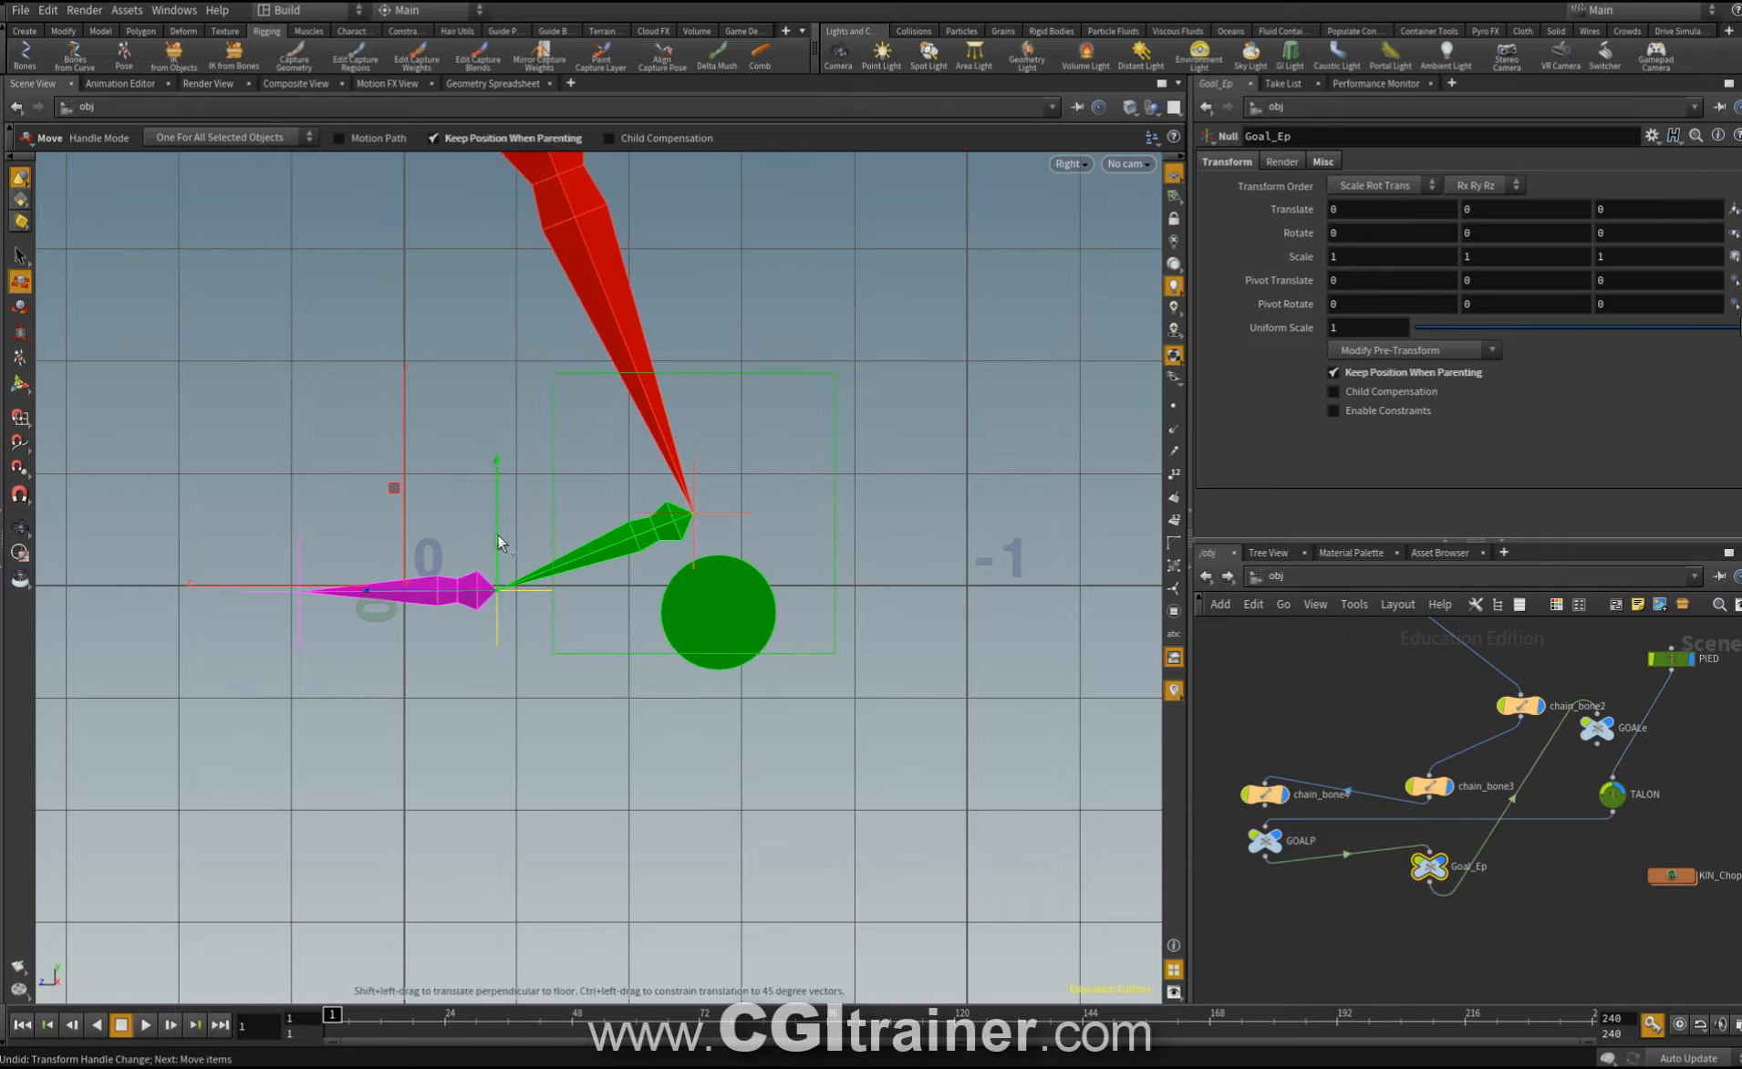
{"action": "key", "text": "r"}
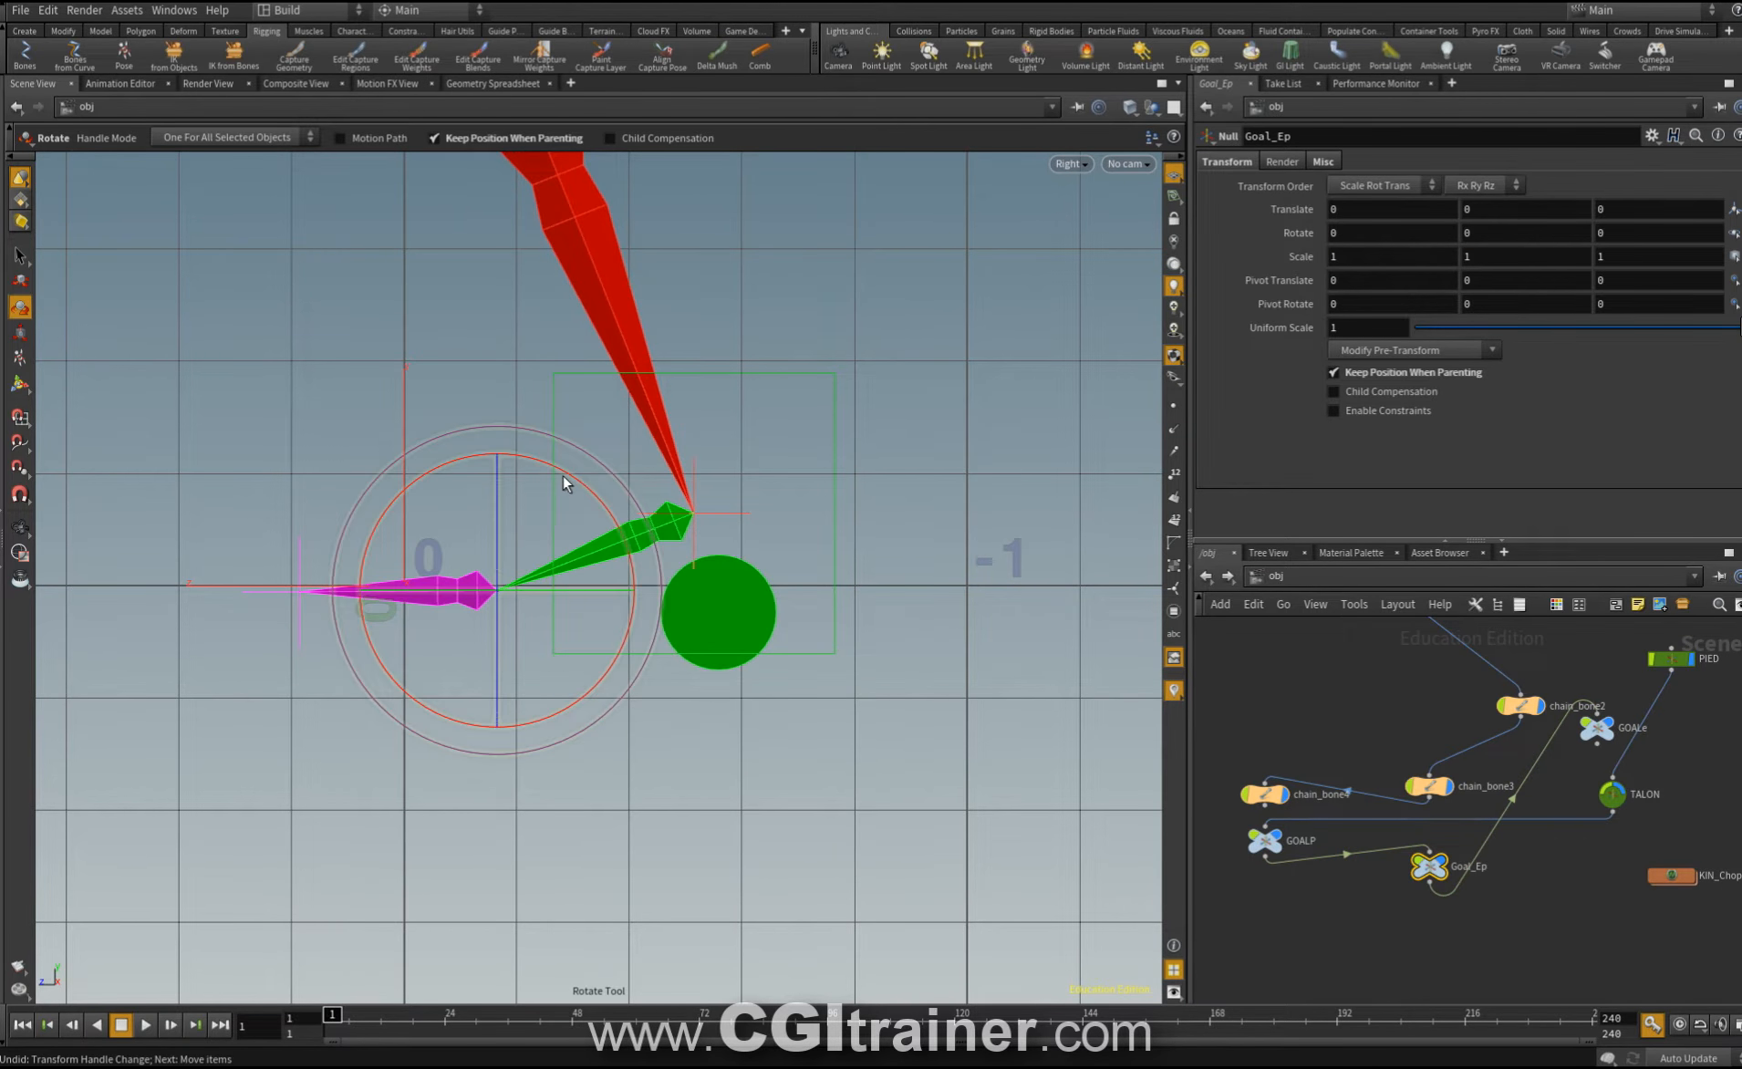
{"action": "mouse_move", "coordinate": [475, 462]}
{"action": "left_mouse_down"}
{"action": "mouse_move", "coordinate": [408, 490]}
{"action": "mouse_move", "coordinate": [478, 431]}
{"action": "left_mouse_up"}
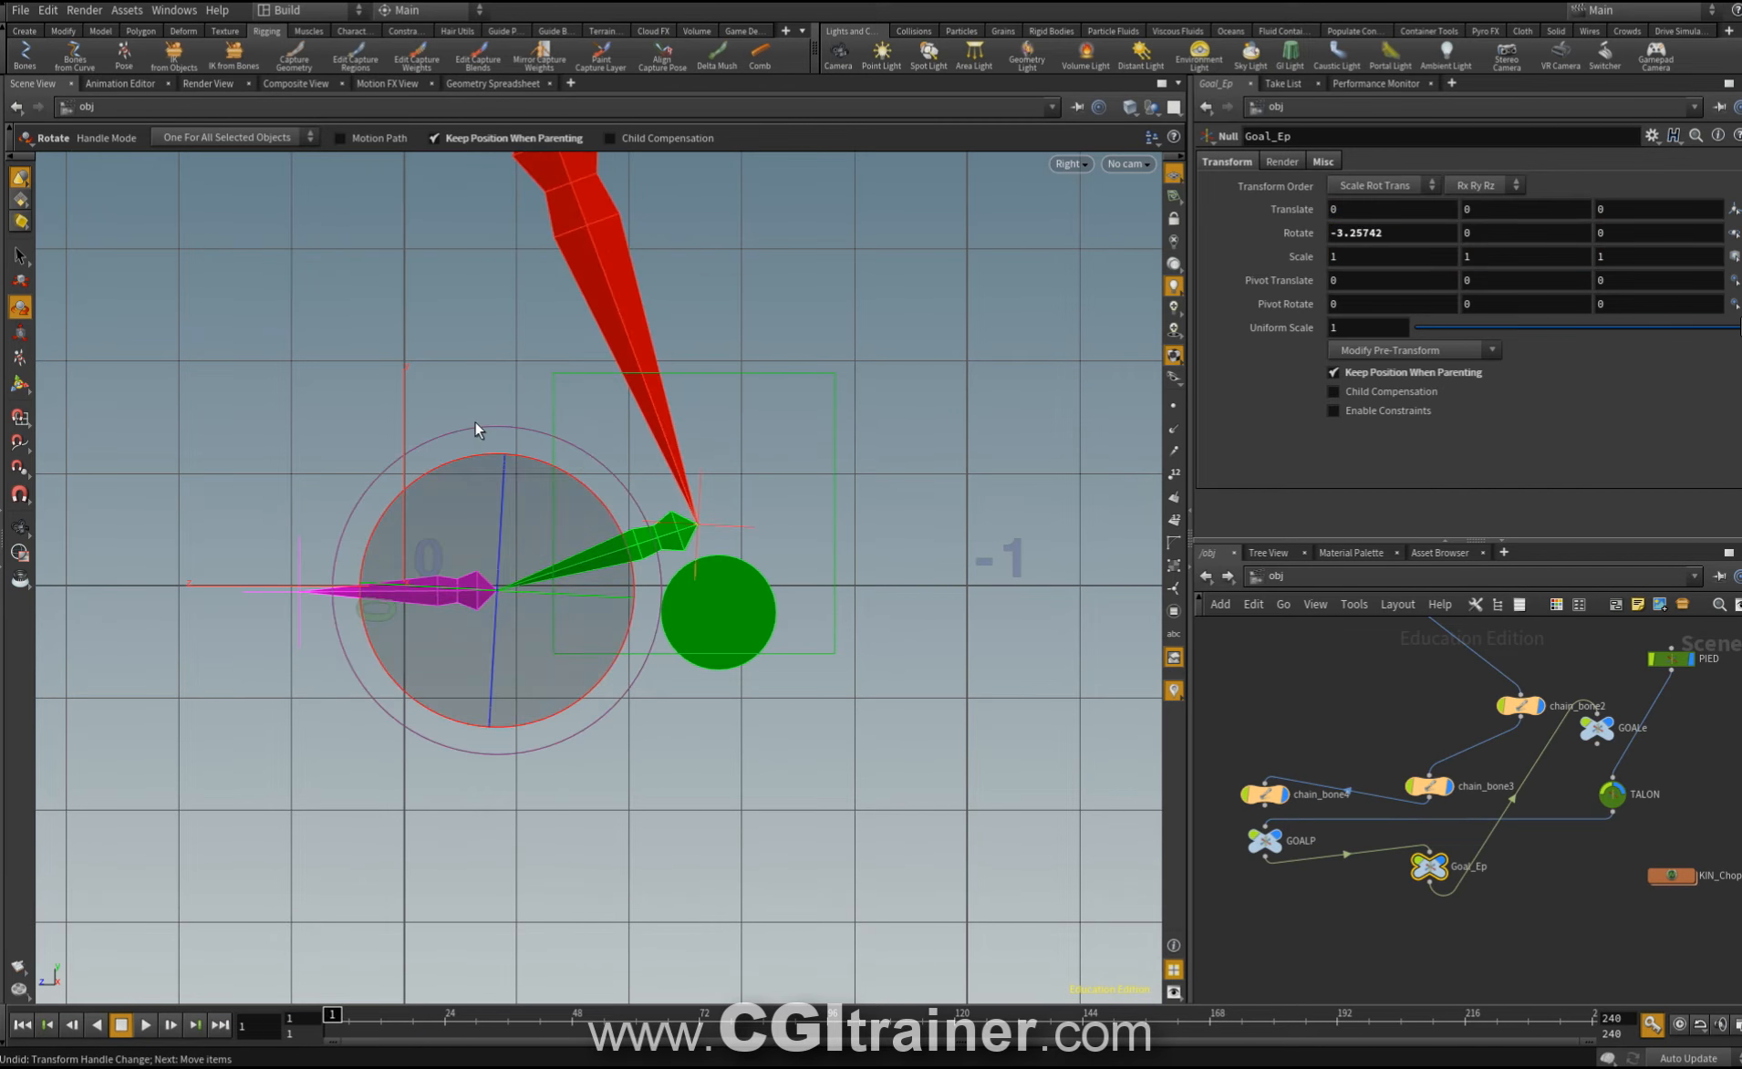
{"action": "key", "text": "ctrl+z"}
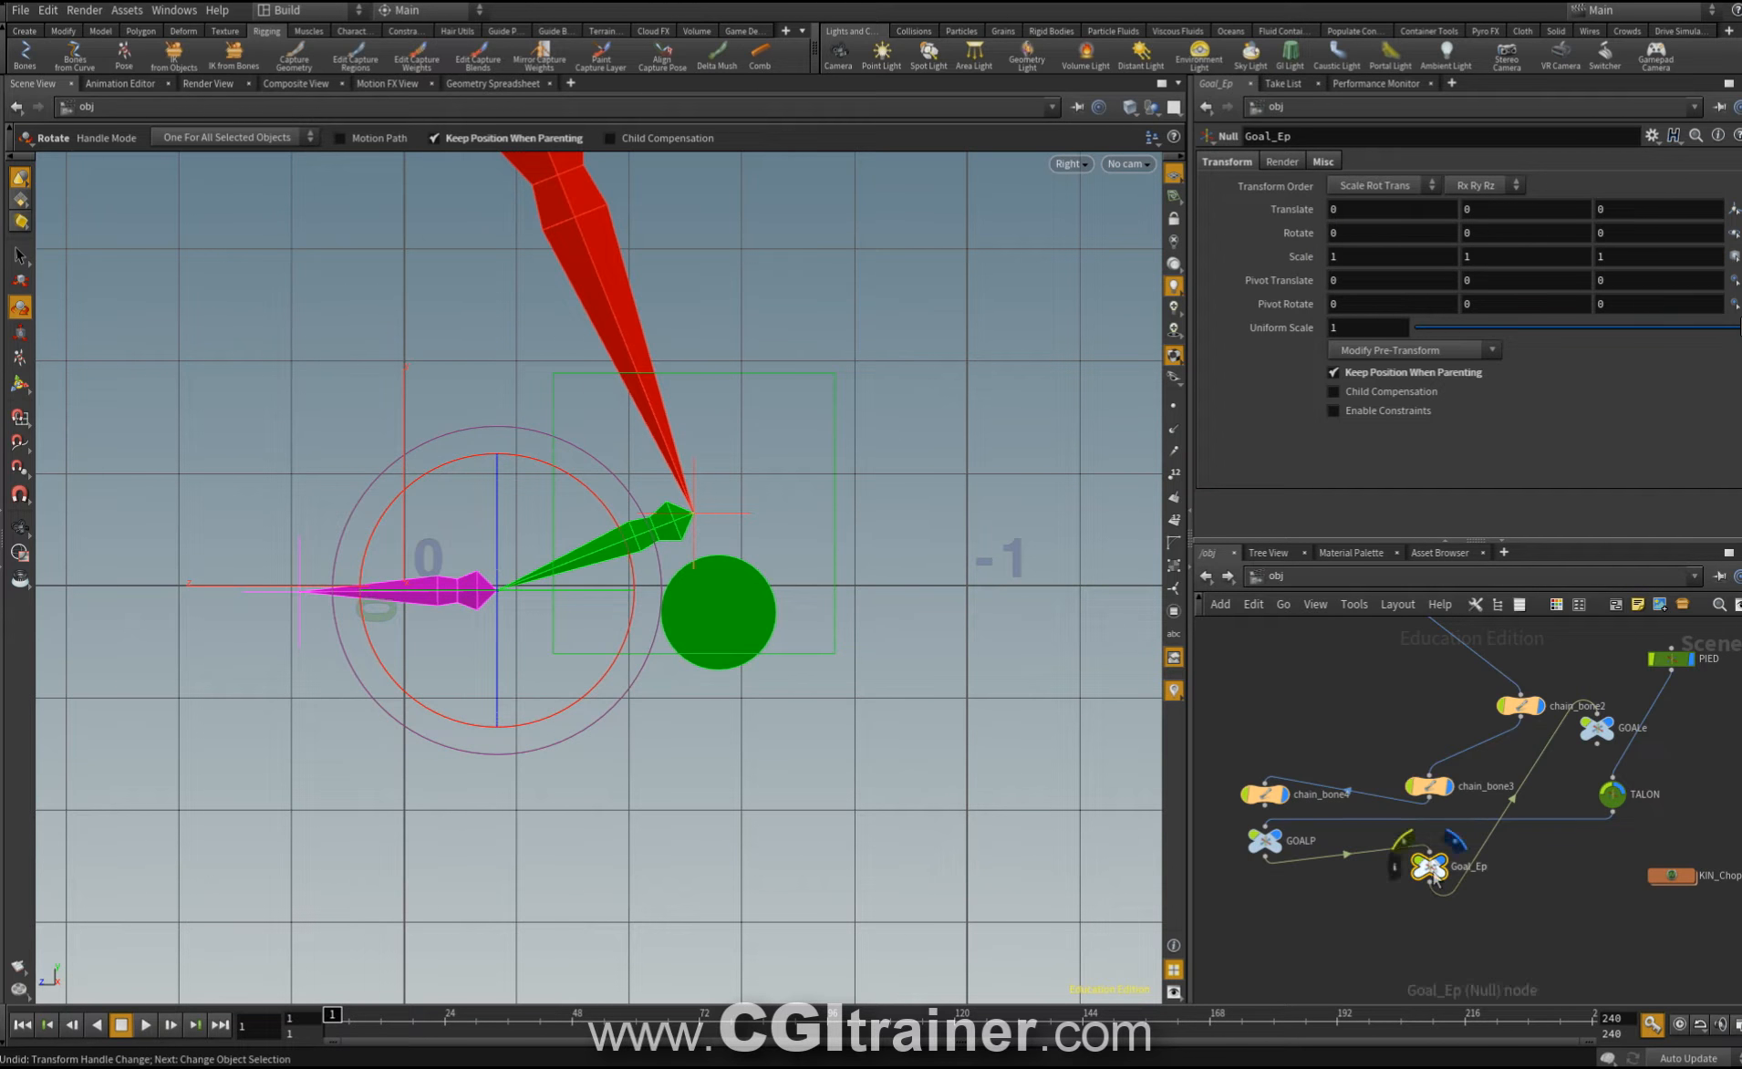
Add a new null and set its control to shaded Circles on the YZ plane with a scale of 0.73.
{"action": "middle_click_drag", "start_coordinate": [1585, 908], "coordinate": [1428, 934]}
{"action": "middle_click_drag", "start_coordinate": [1637, 768], "coordinate": [1620, 757]}
{"action": "left_click", "coordinate": [1620, 756]}
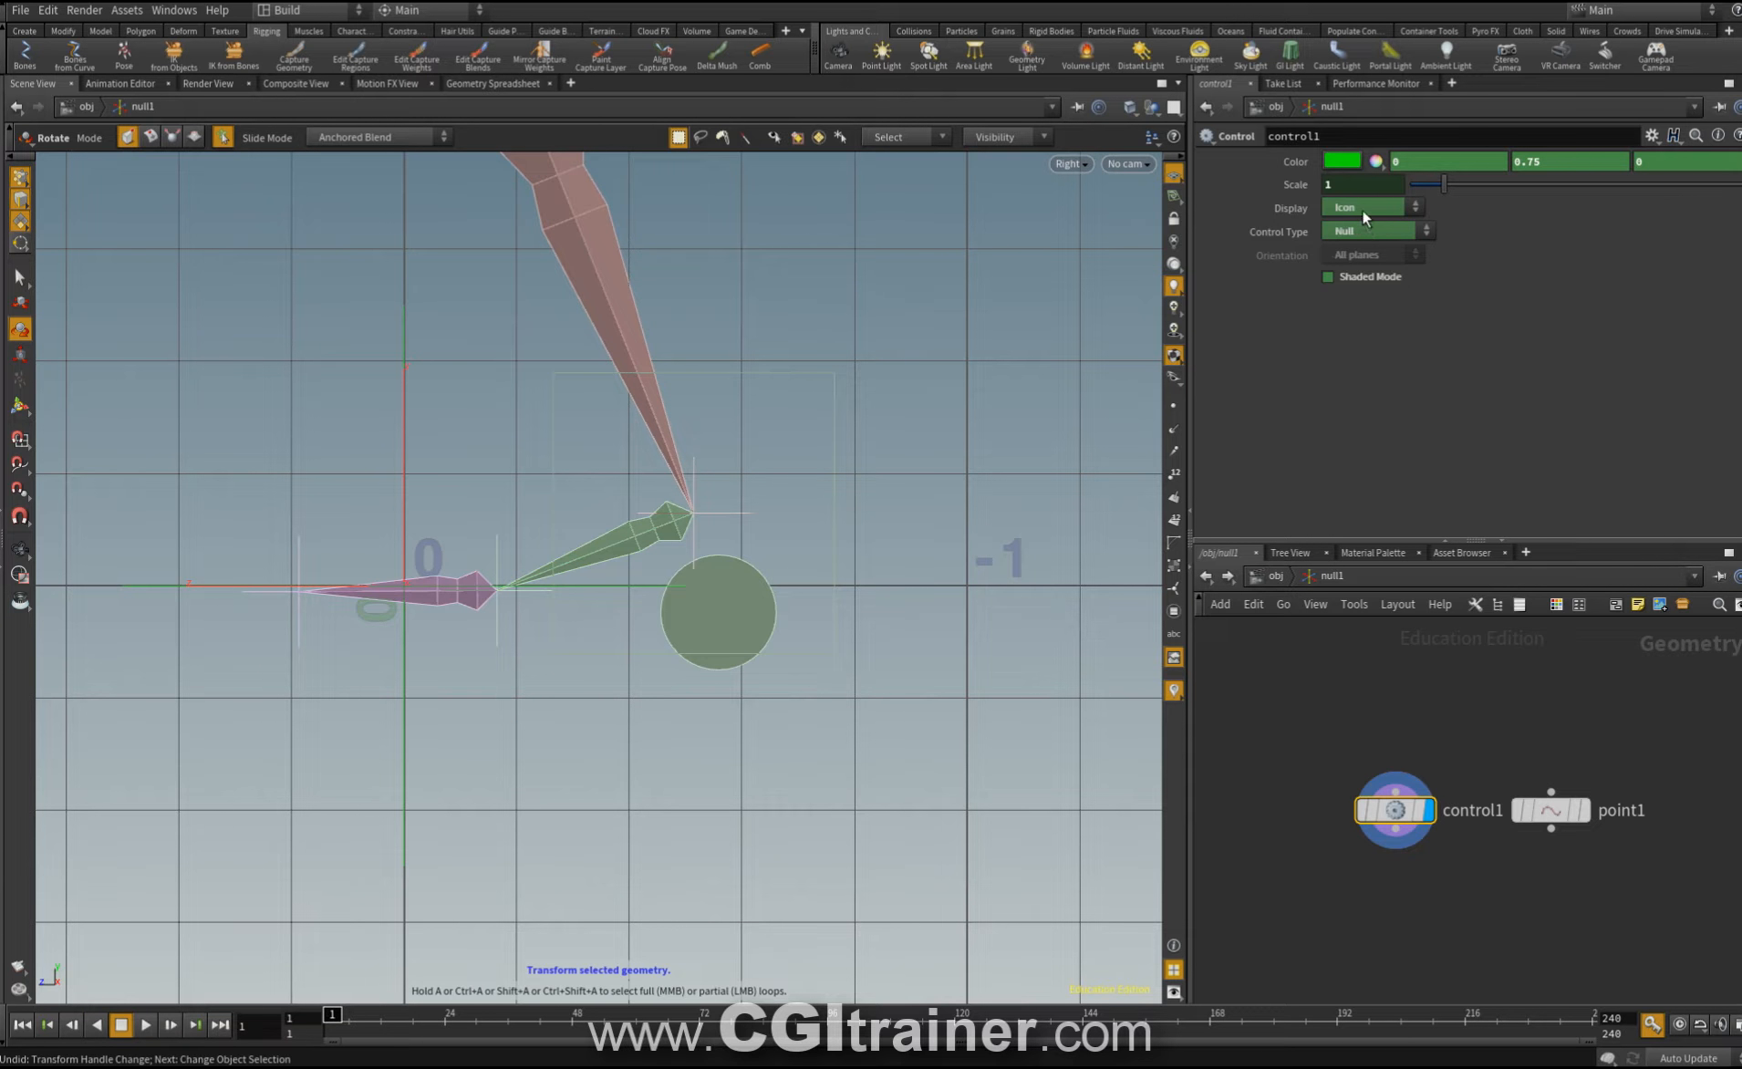
{"action": "left_click", "coordinate": [1363, 224]}
{"action": "left_click", "coordinate": [1360, 261]}
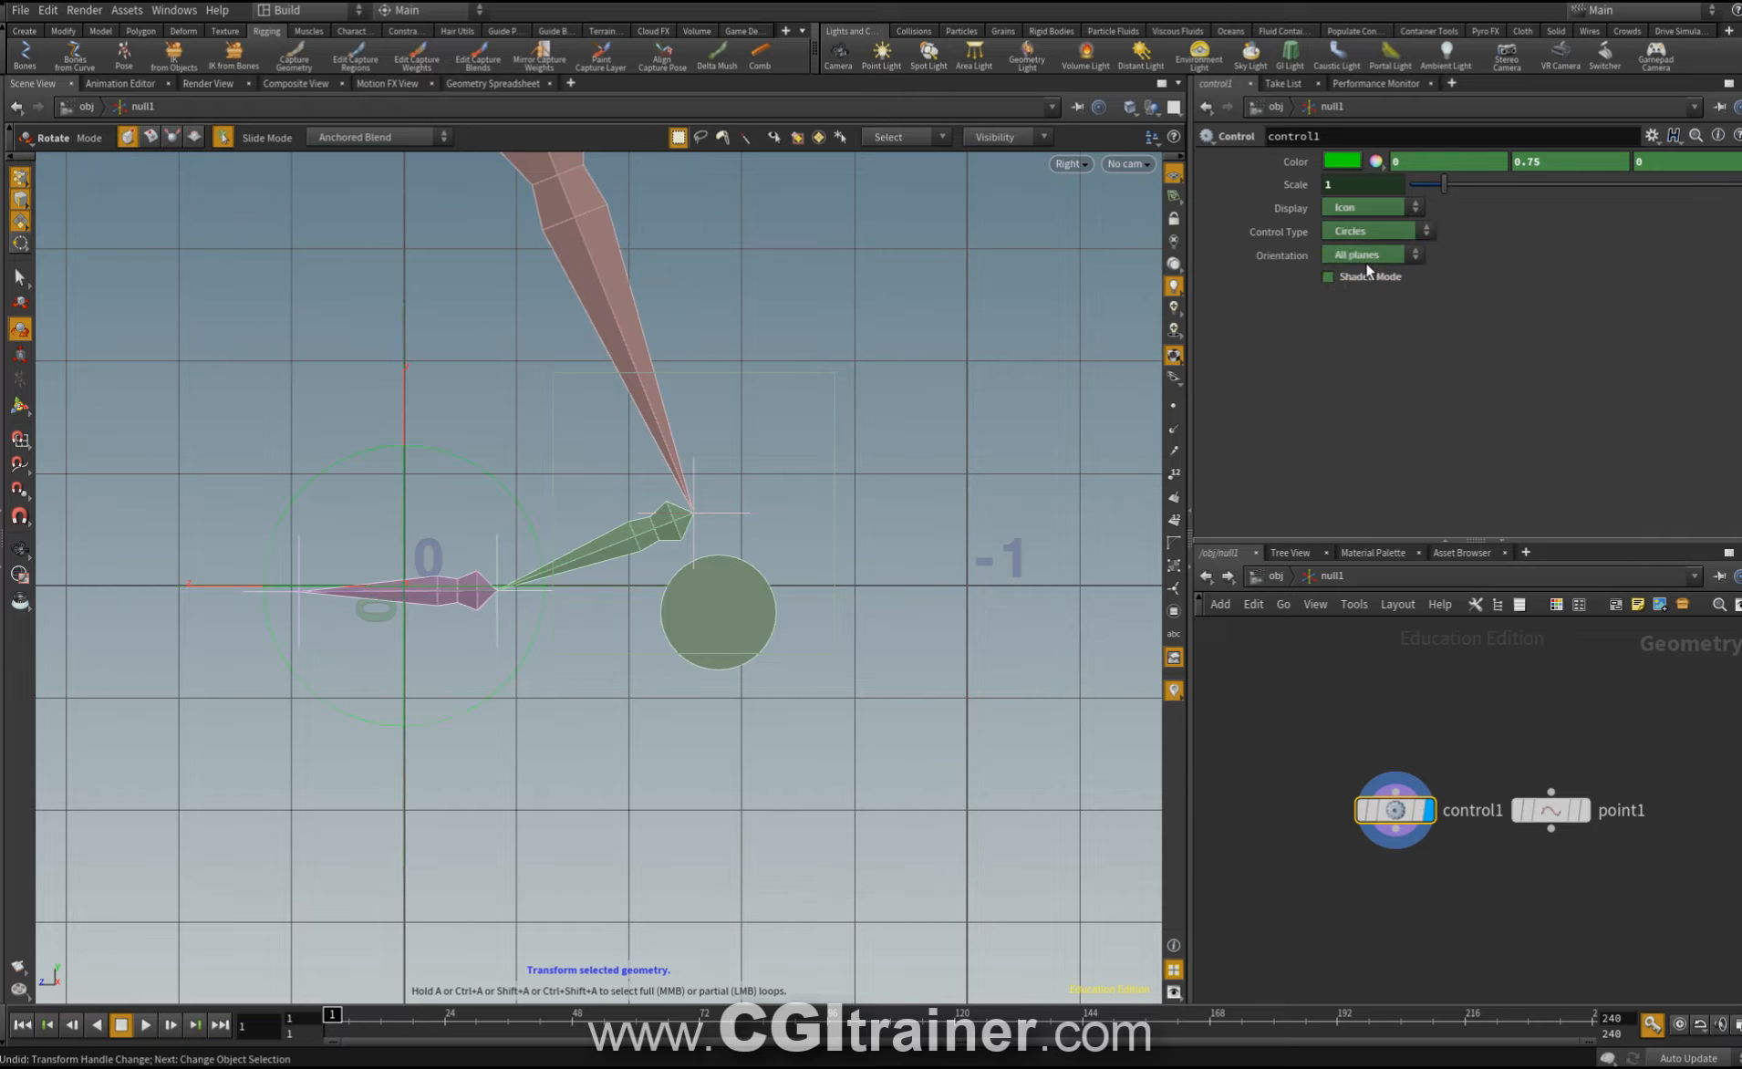
{"action": "left_click", "coordinate": [1354, 278]}
{"action": "left_click", "coordinate": [1360, 255]}
{"action": "left_click", "coordinate": [1352, 291]}
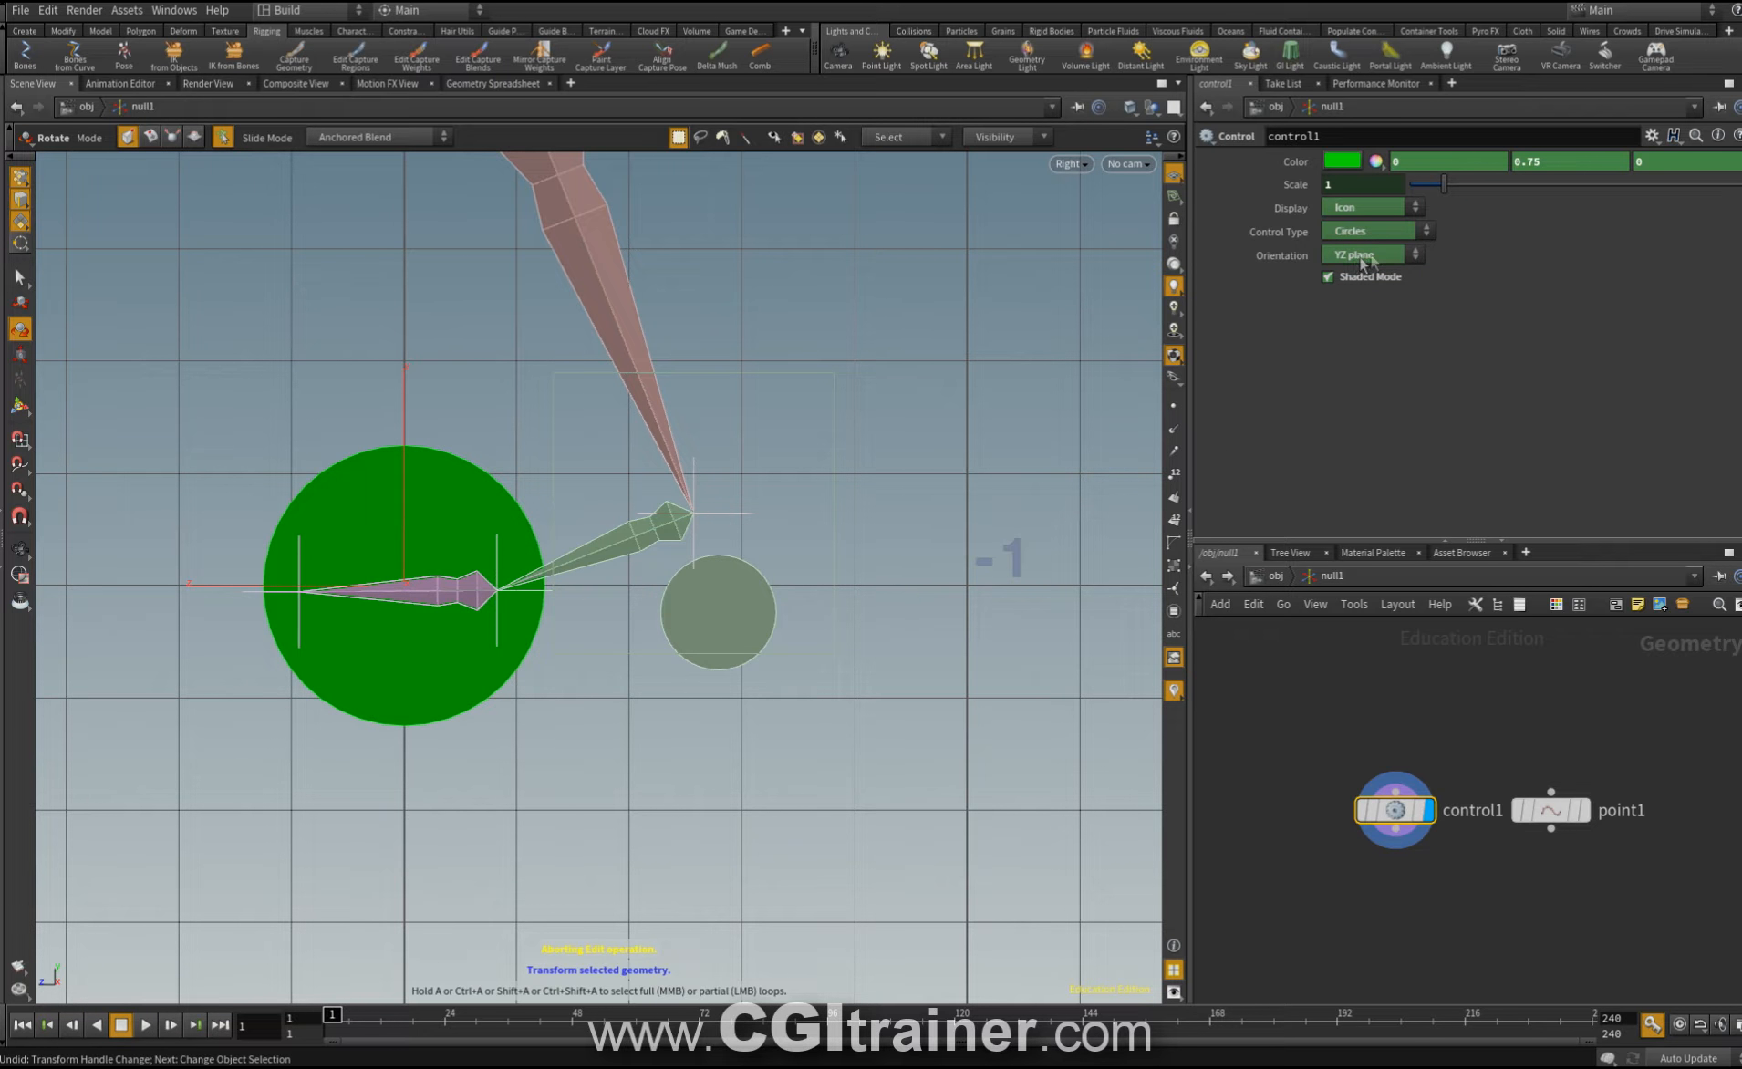
{"action": "left_click_drag", "start_coordinate": [1445, 185], "coordinate": [1435, 184]}
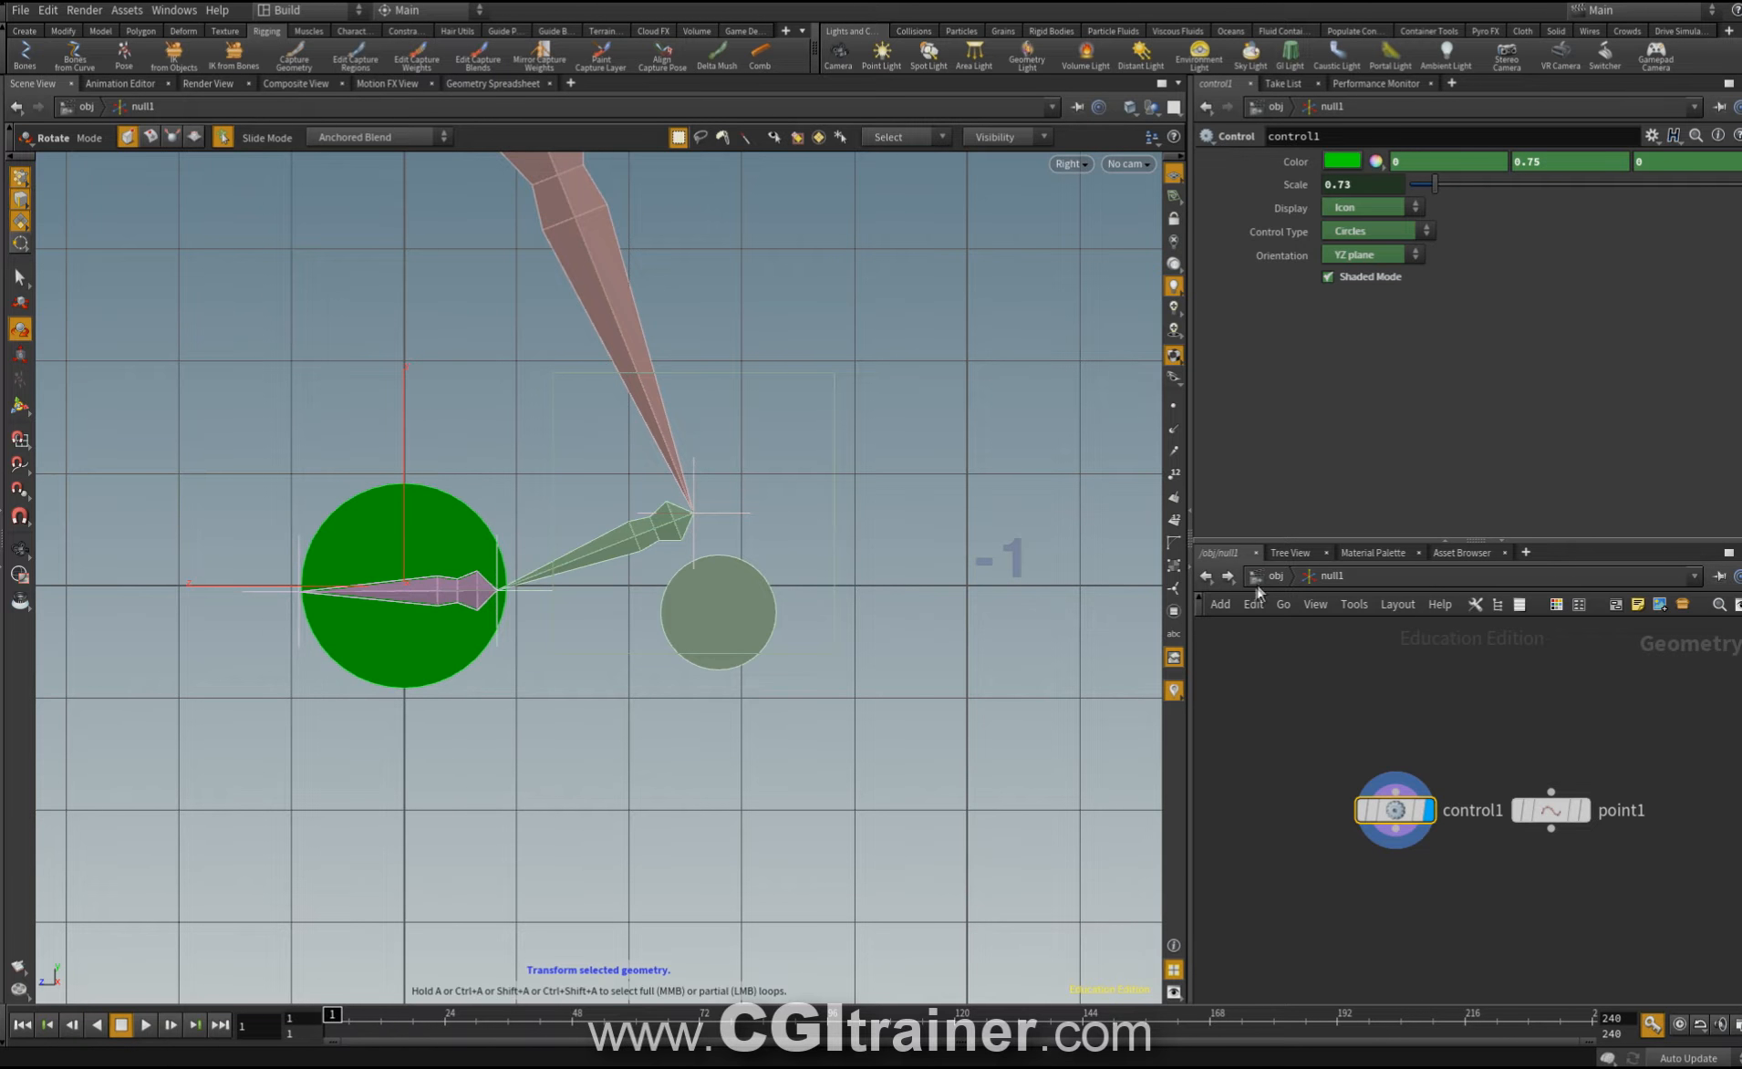
{"action": "key", "text": "u"}
Rename the new circular null as ROTATE.
{"action": "left_click", "coordinate": [1609, 771]}
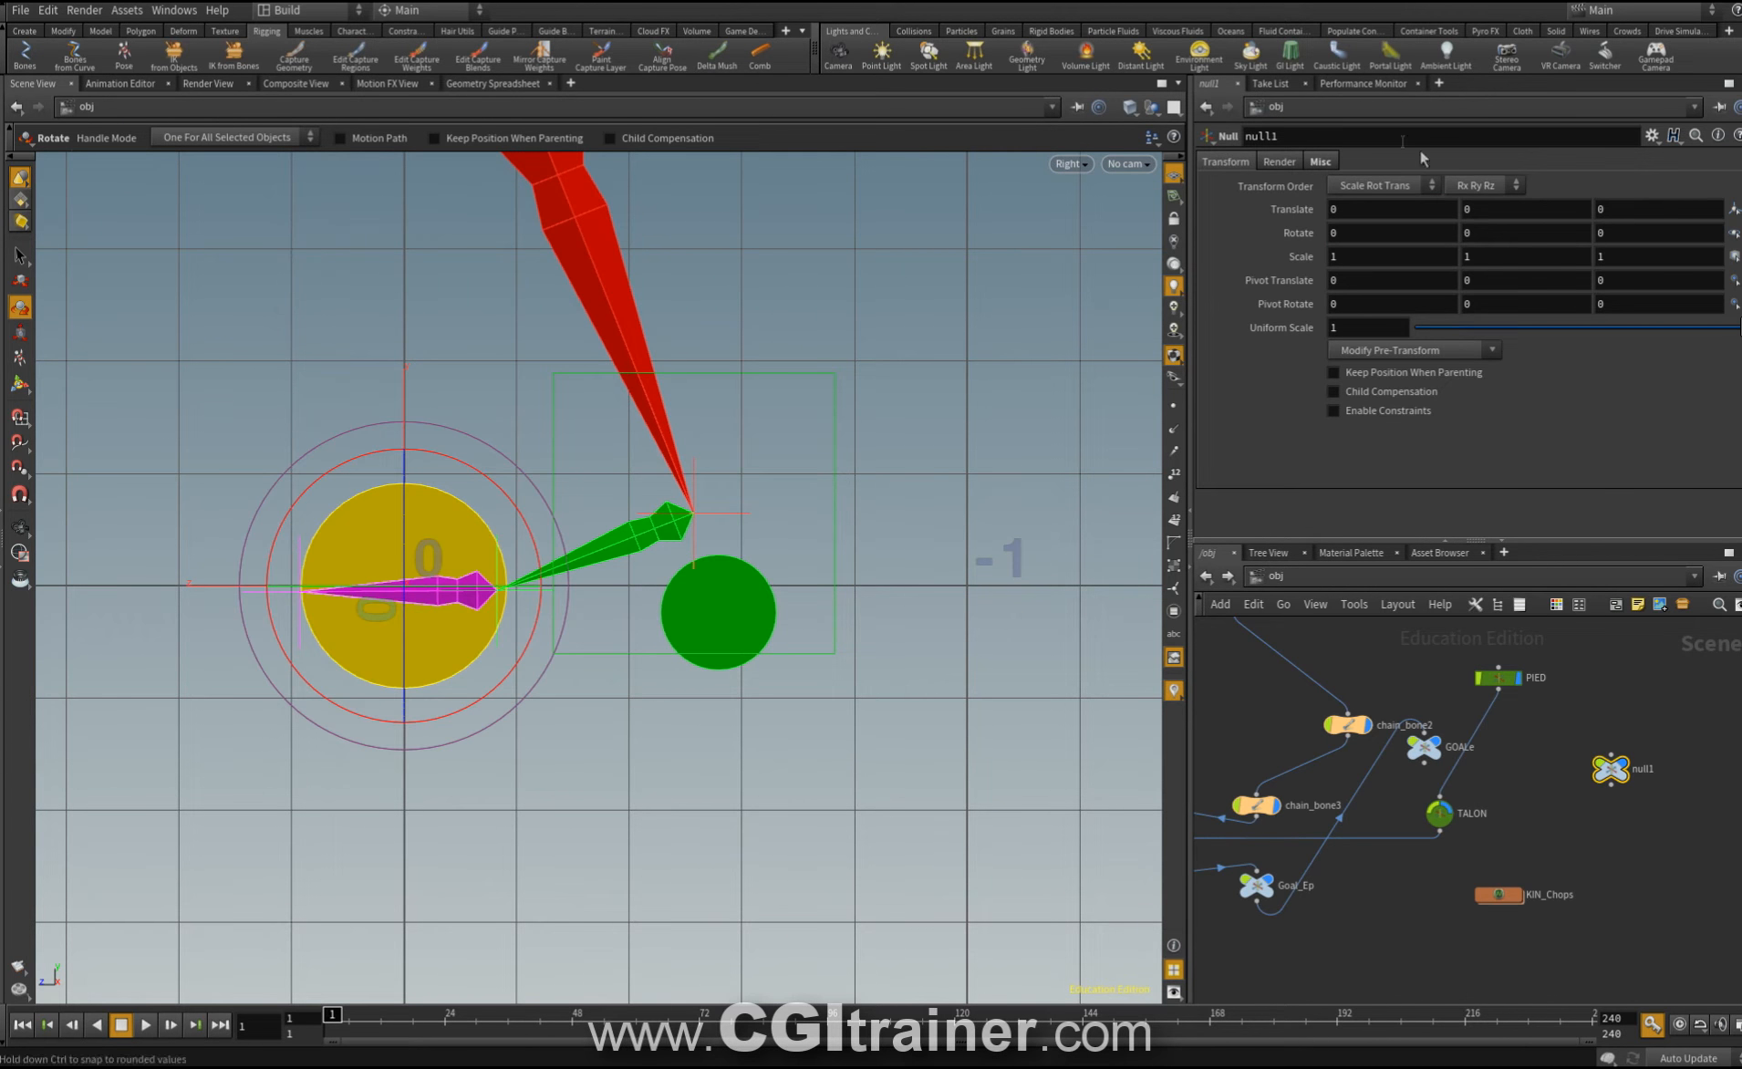
{"action": "left_click_drag", "start_coordinate": [1281, 136], "coordinate": [1052, 95]}
{"action": "type", "text": "ROTATE"}
{"action": "key", "text": "Return"}
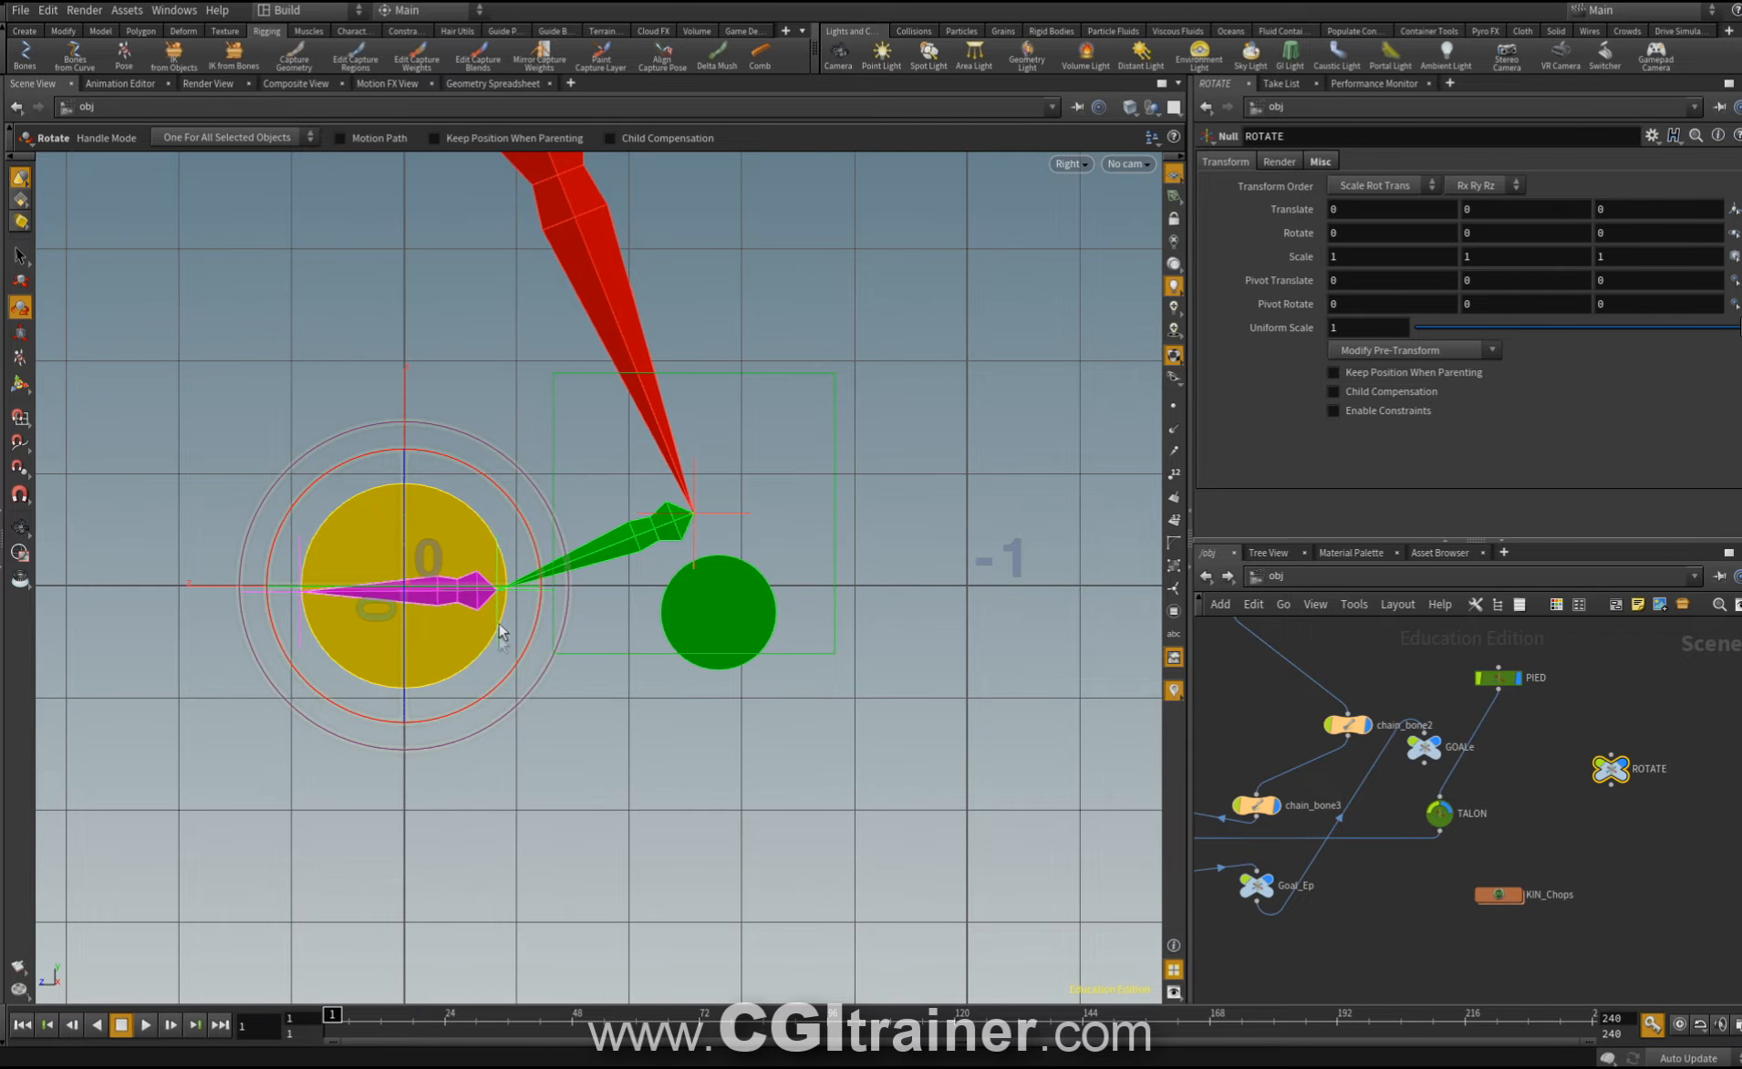
Align ROTATE to Goal_Ep by parenting it, enable Keep Position When Parenting, unparent it beside chain_bone2, and undo a test rotation.
{"action": "middle_click_drag", "start_coordinate": [1345, 890], "coordinate": [1438, 808]}
{"action": "left_click_drag", "start_coordinate": [1696, 684], "coordinate": [1287, 886]}
{"action": "middle_click_drag", "start_coordinate": [1289, 883], "coordinate": [1323, 869]}
{"action": "left_click", "coordinate": [1336, 863]}
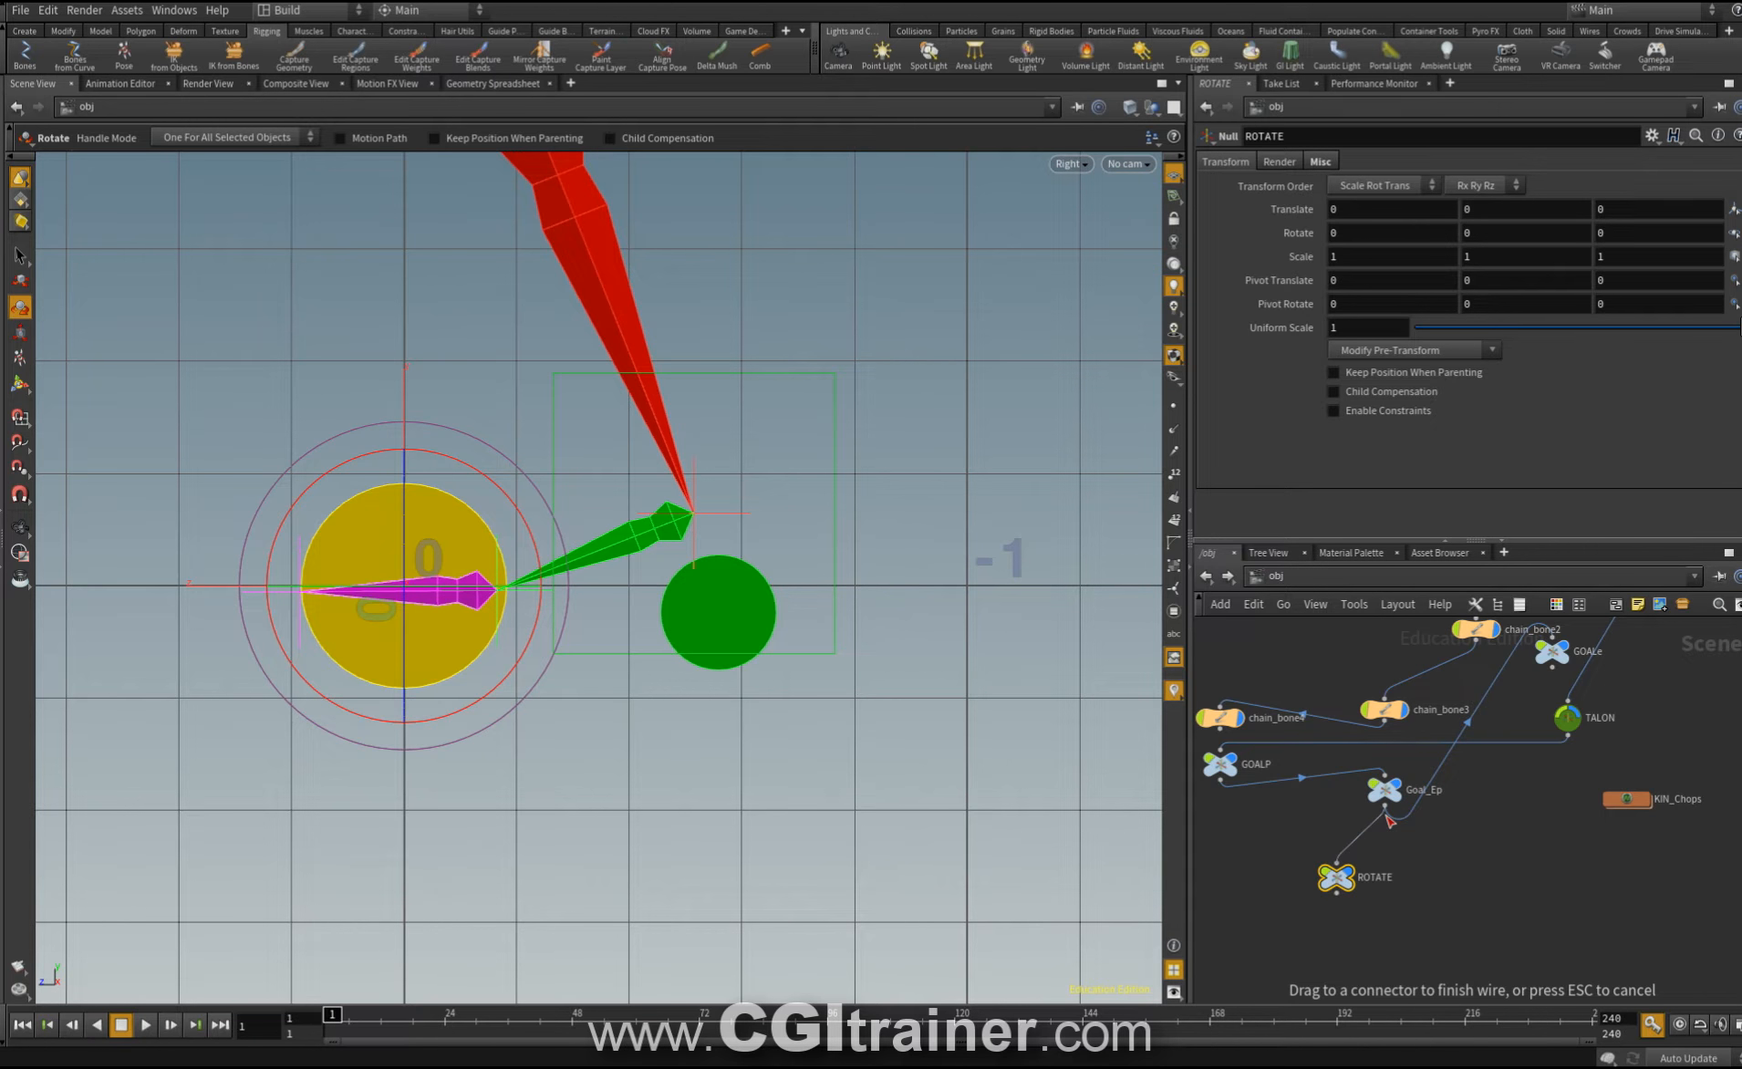
{"action": "left_click_drag", "start_coordinate": [1390, 821], "coordinate": [1384, 806]}
{"action": "left_click", "coordinate": [1403, 374]}
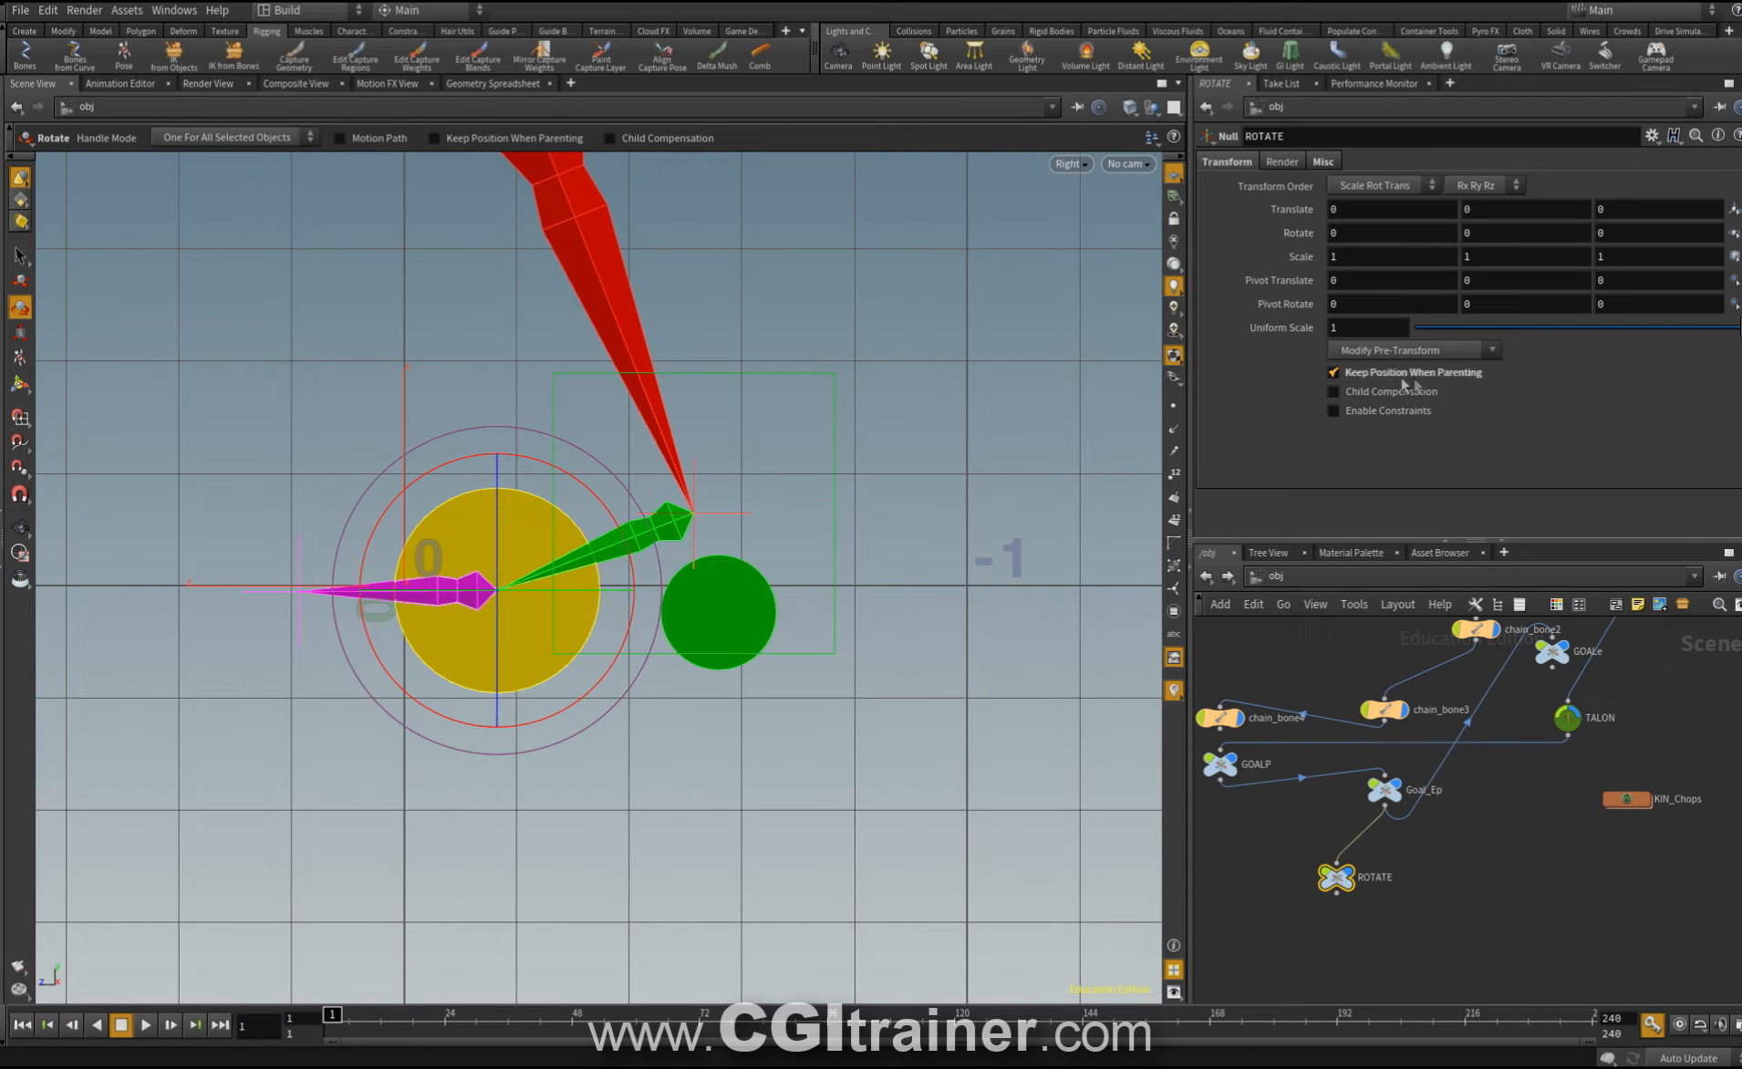
{"action": "left_click_drag", "start_coordinate": [1336, 887], "coordinate": [1333, 711]}
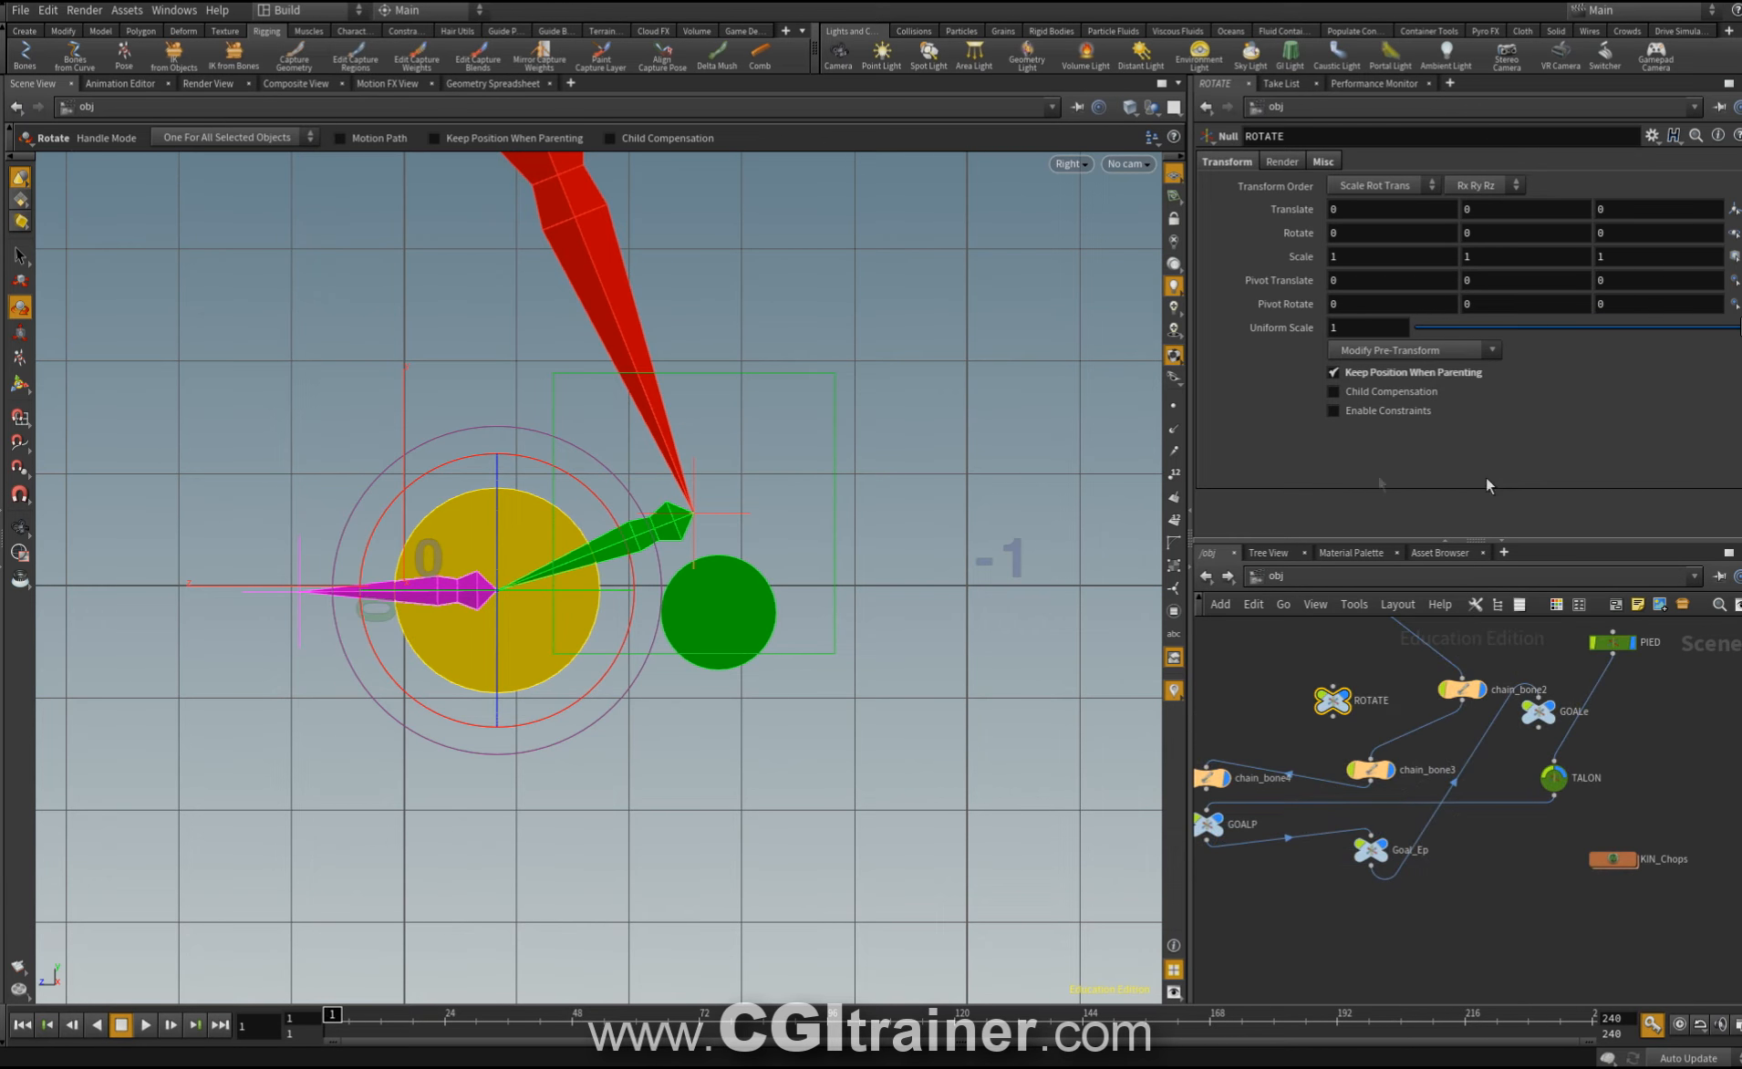
{"action": "left_click_drag", "start_coordinate": [534, 467], "coordinate": [400, 435]}
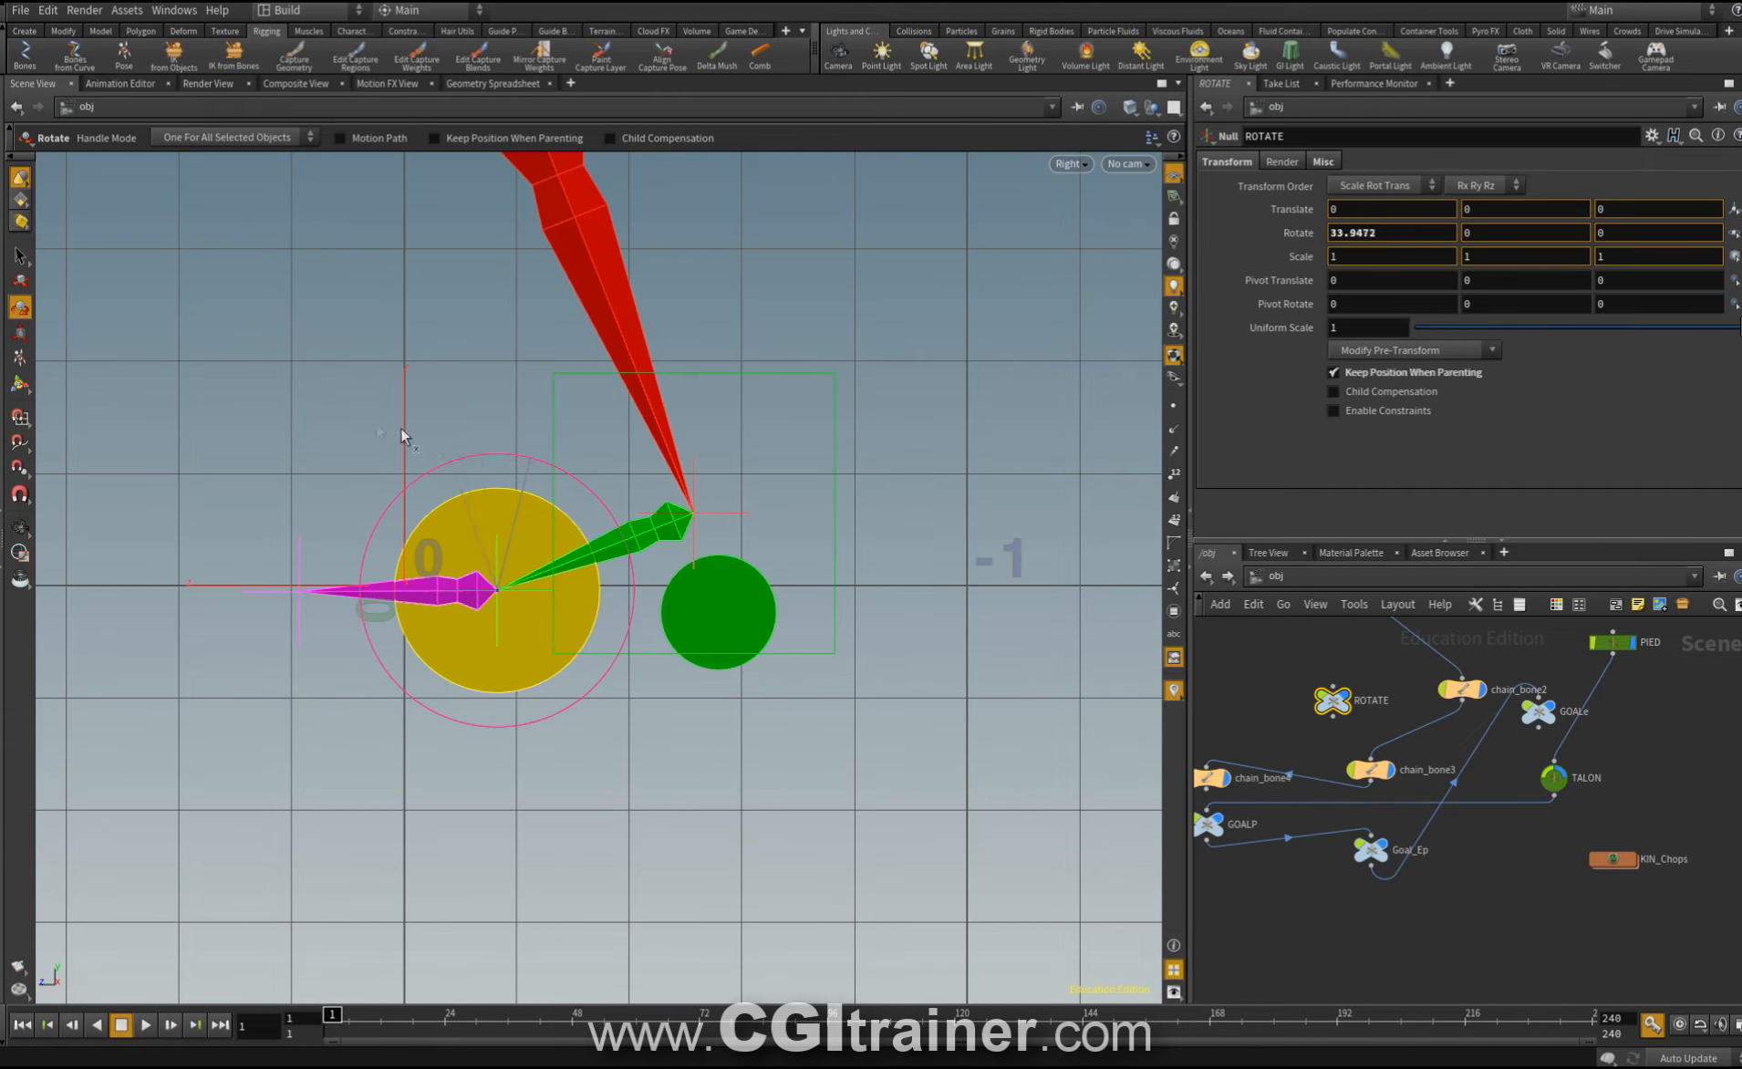
{"action": "key", "text": "ctrl+z"}
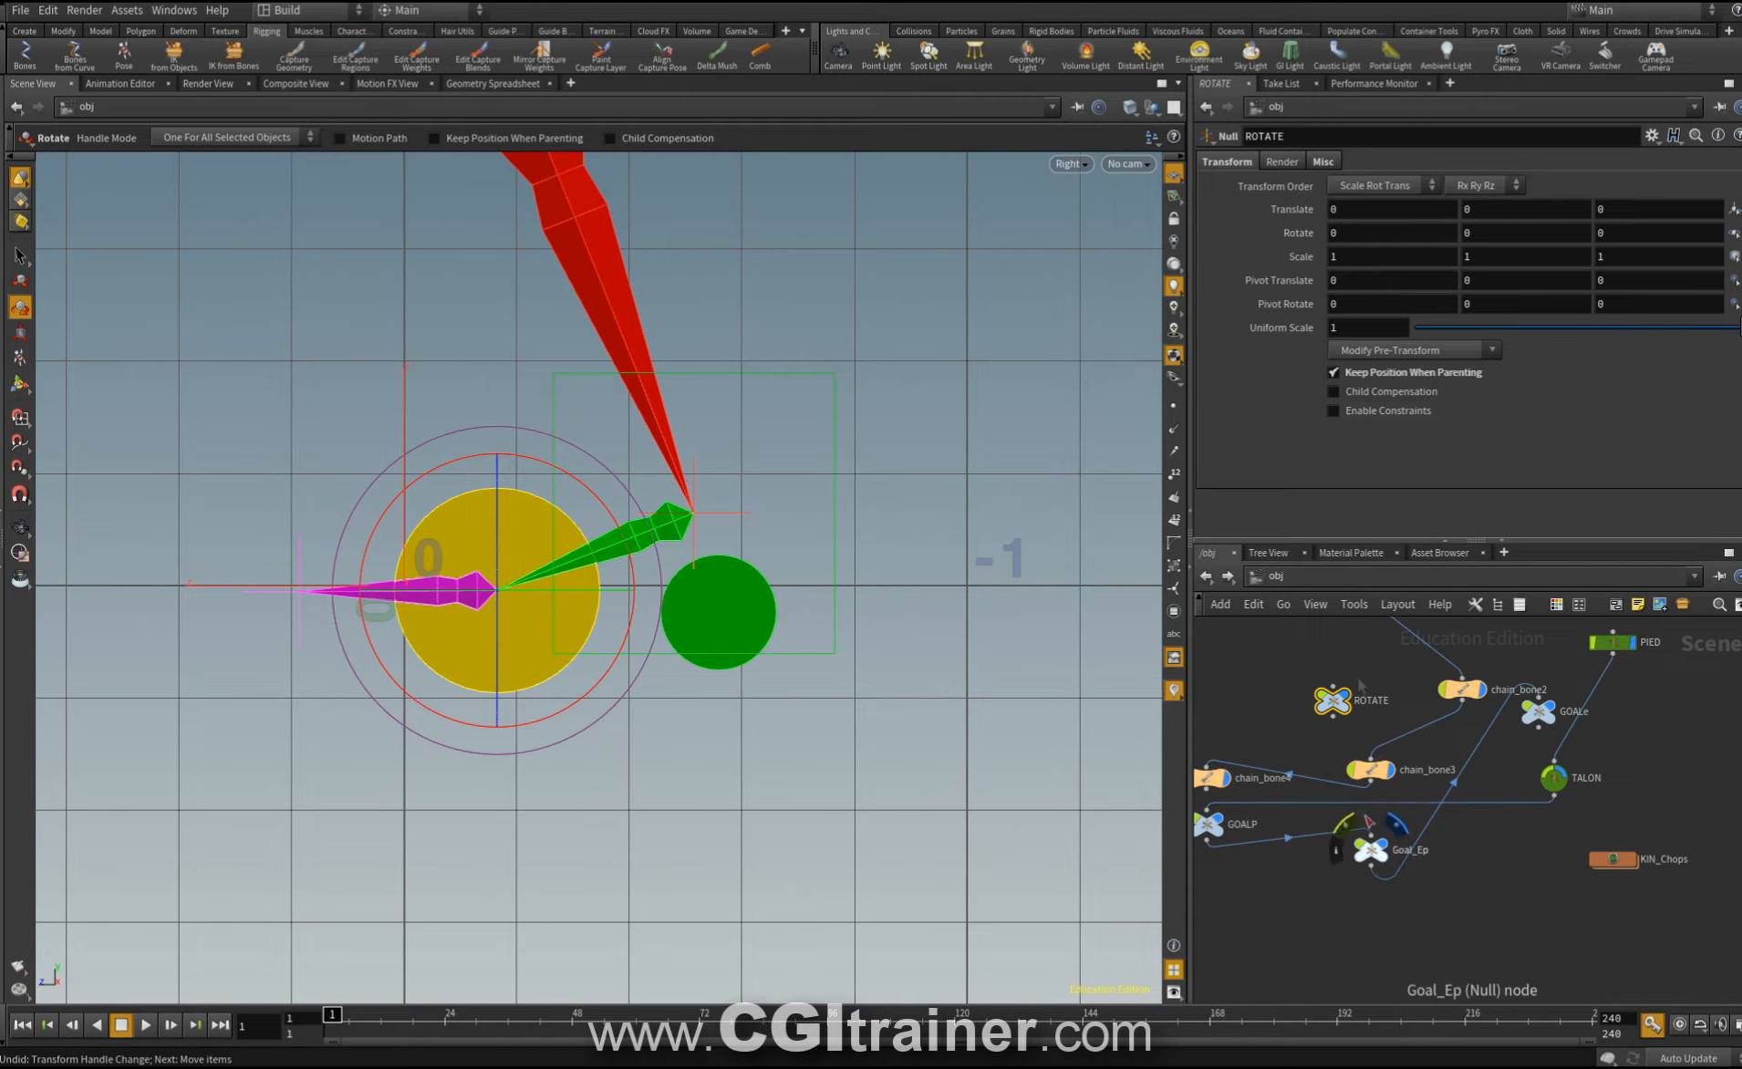
Link Goal_Ep's Rotate X to ROTATE's Rotate X with a relative reference, ch("../ROTATE/rx").
{"action": "right_click", "coordinate": [1336, 228]}
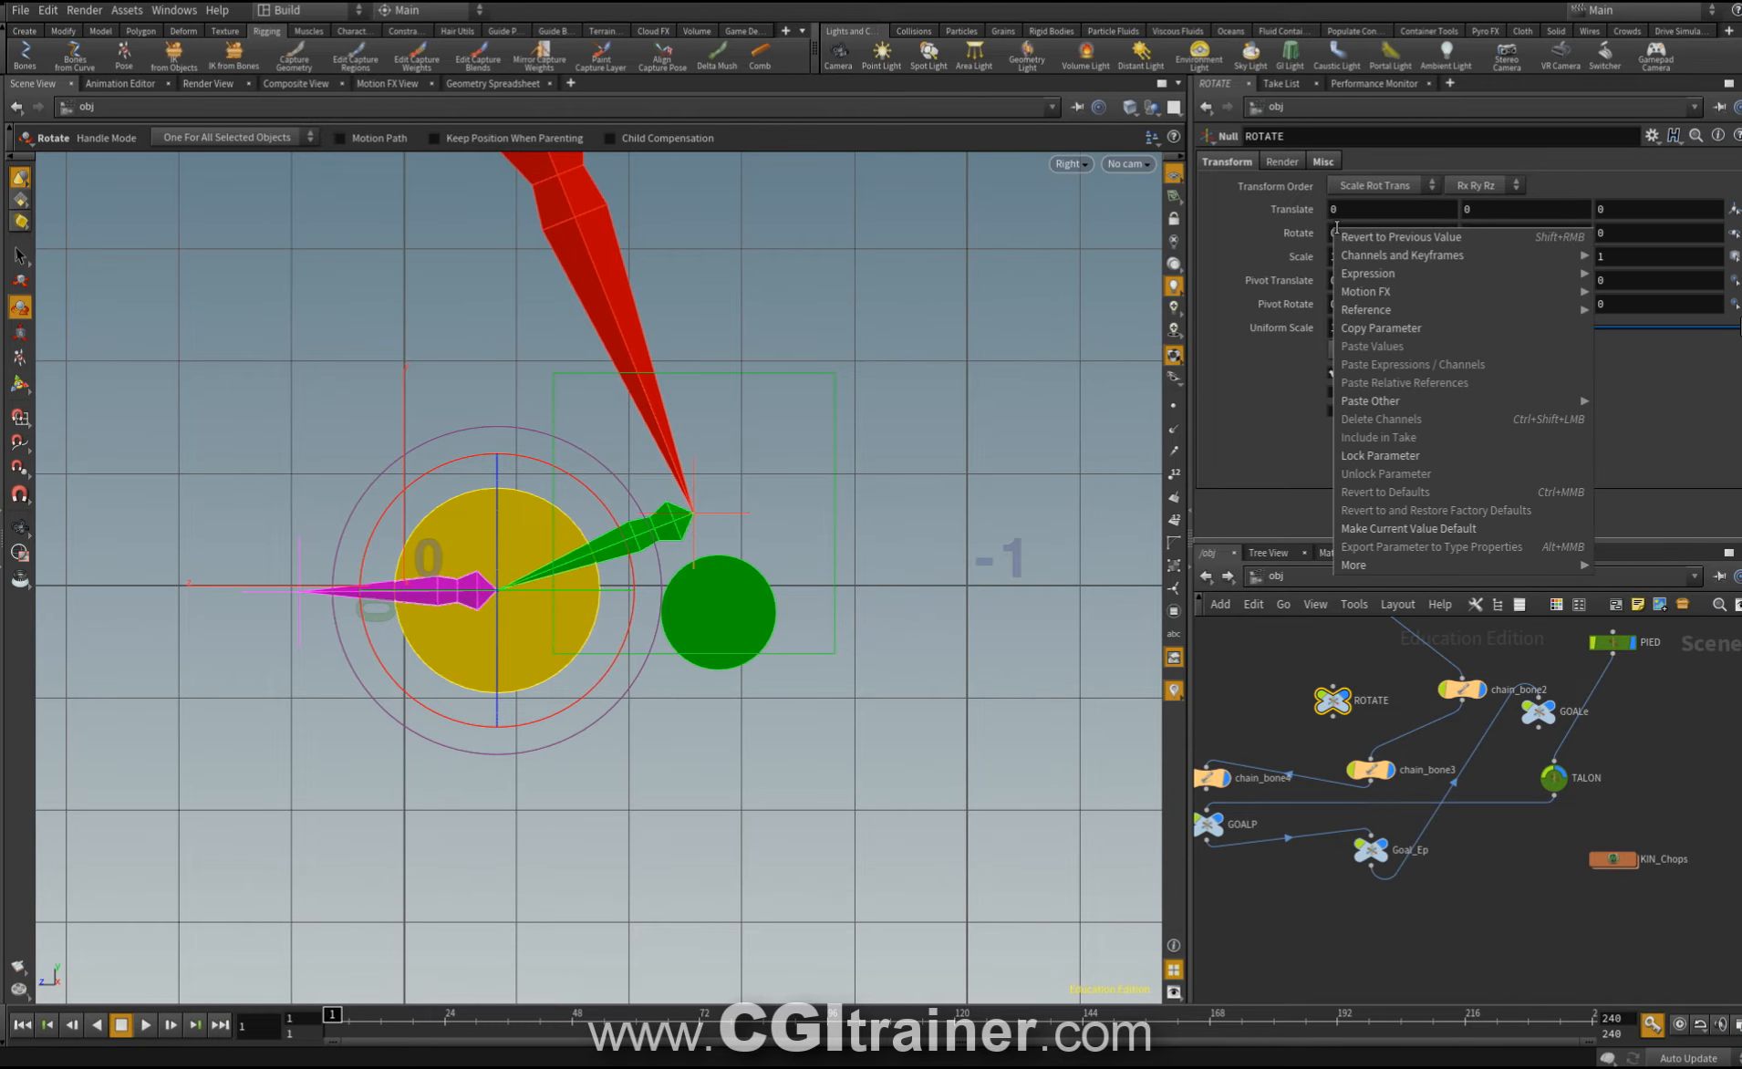
{"action": "left_click", "coordinate": [1378, 329]}
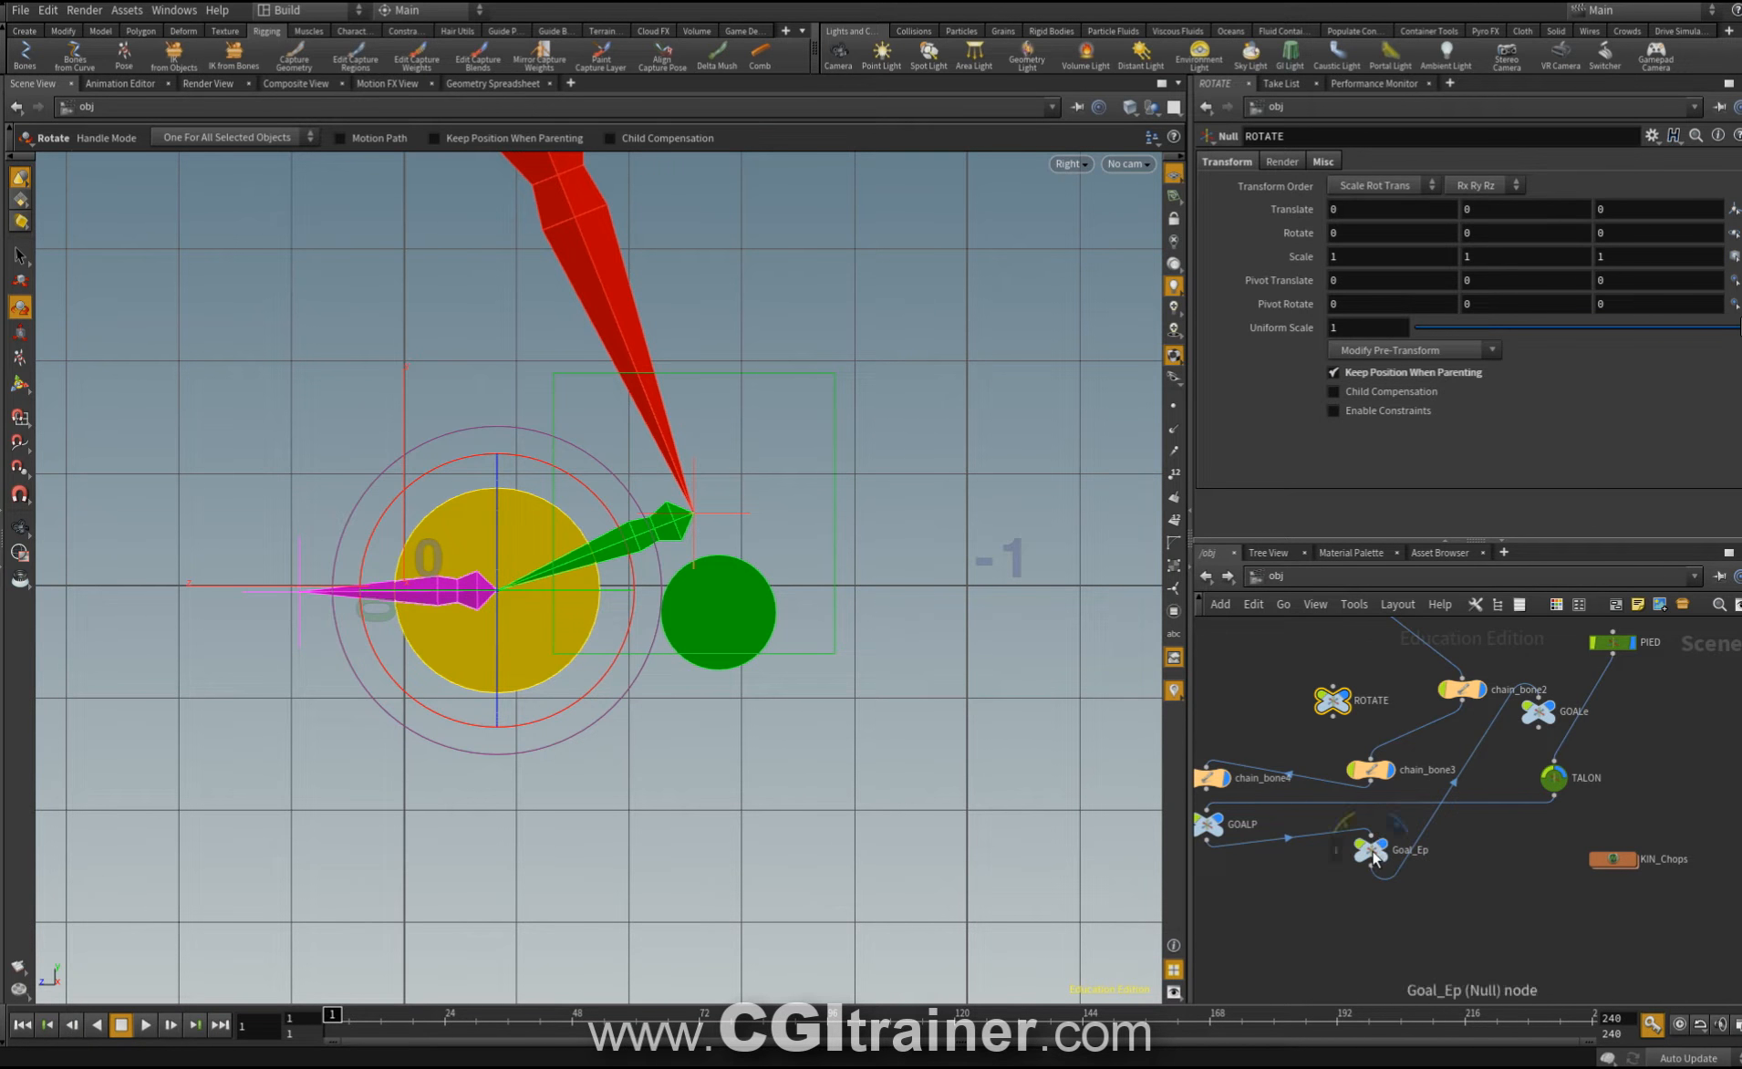
{"action": "left_click", "coordinate": [1371, 851]}
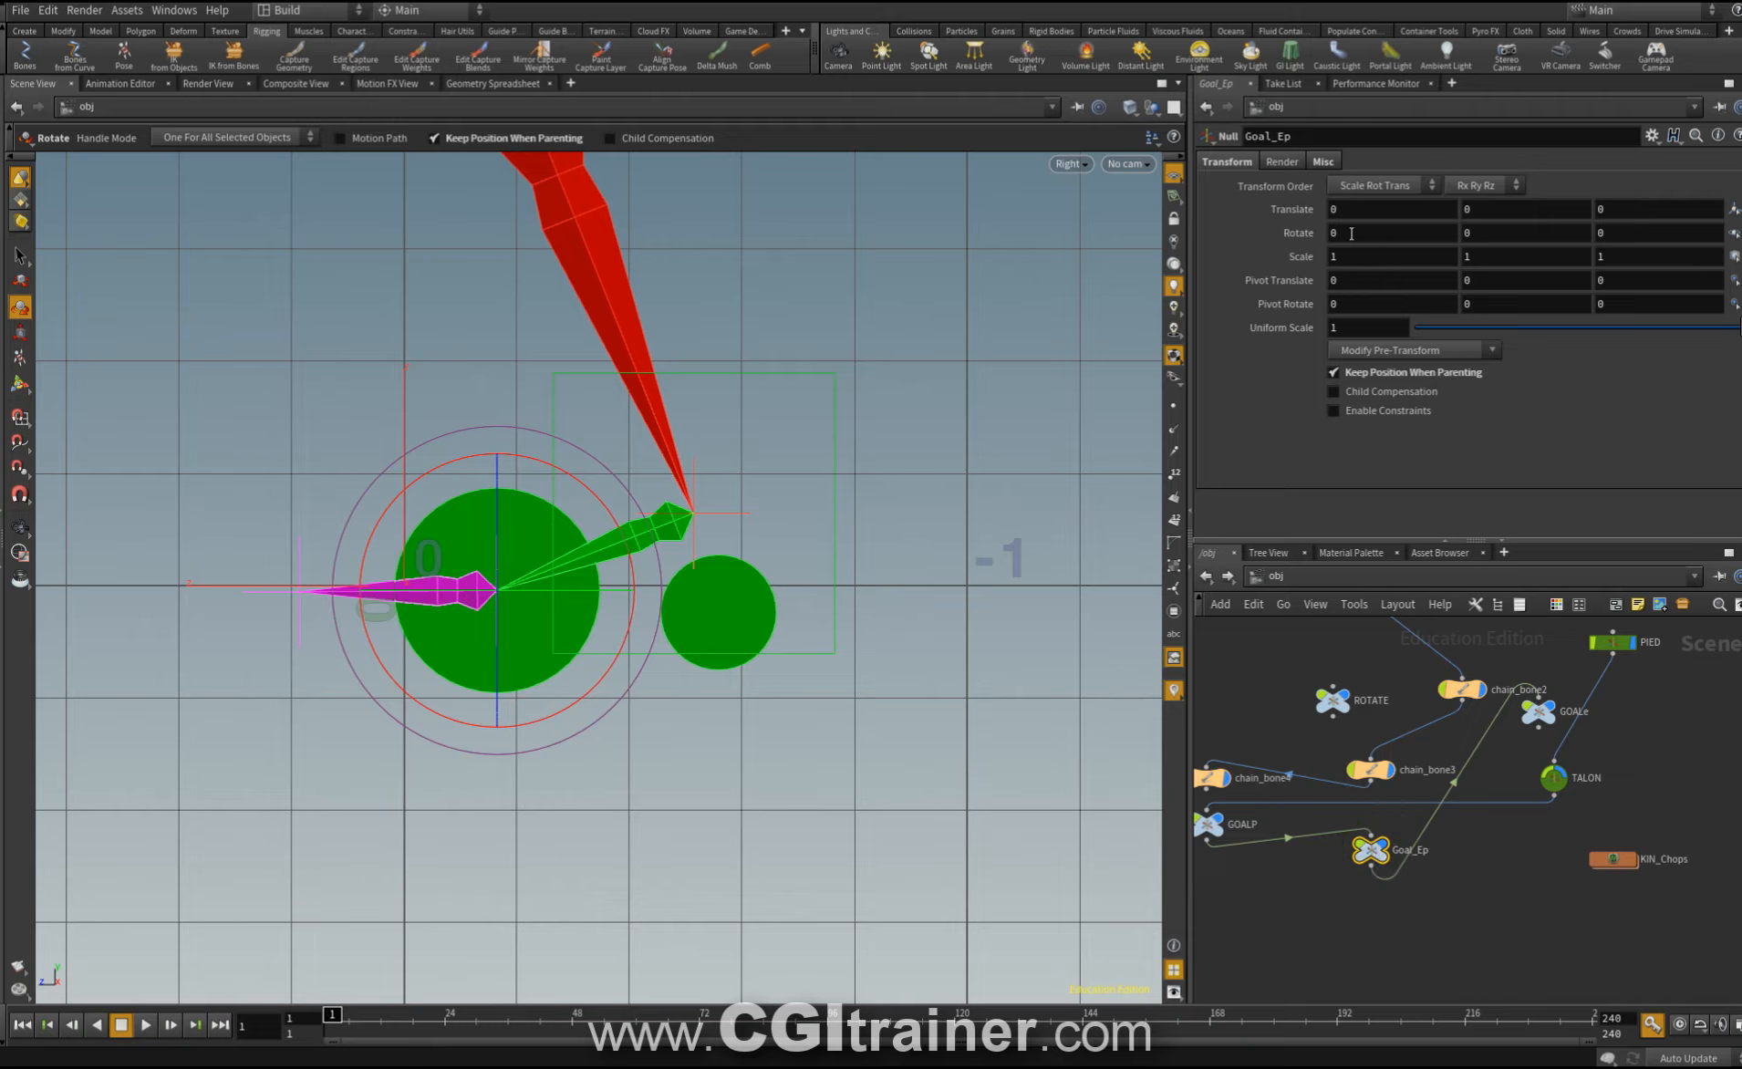
{"action": "right_click", "coordinate": [1351, 234]}
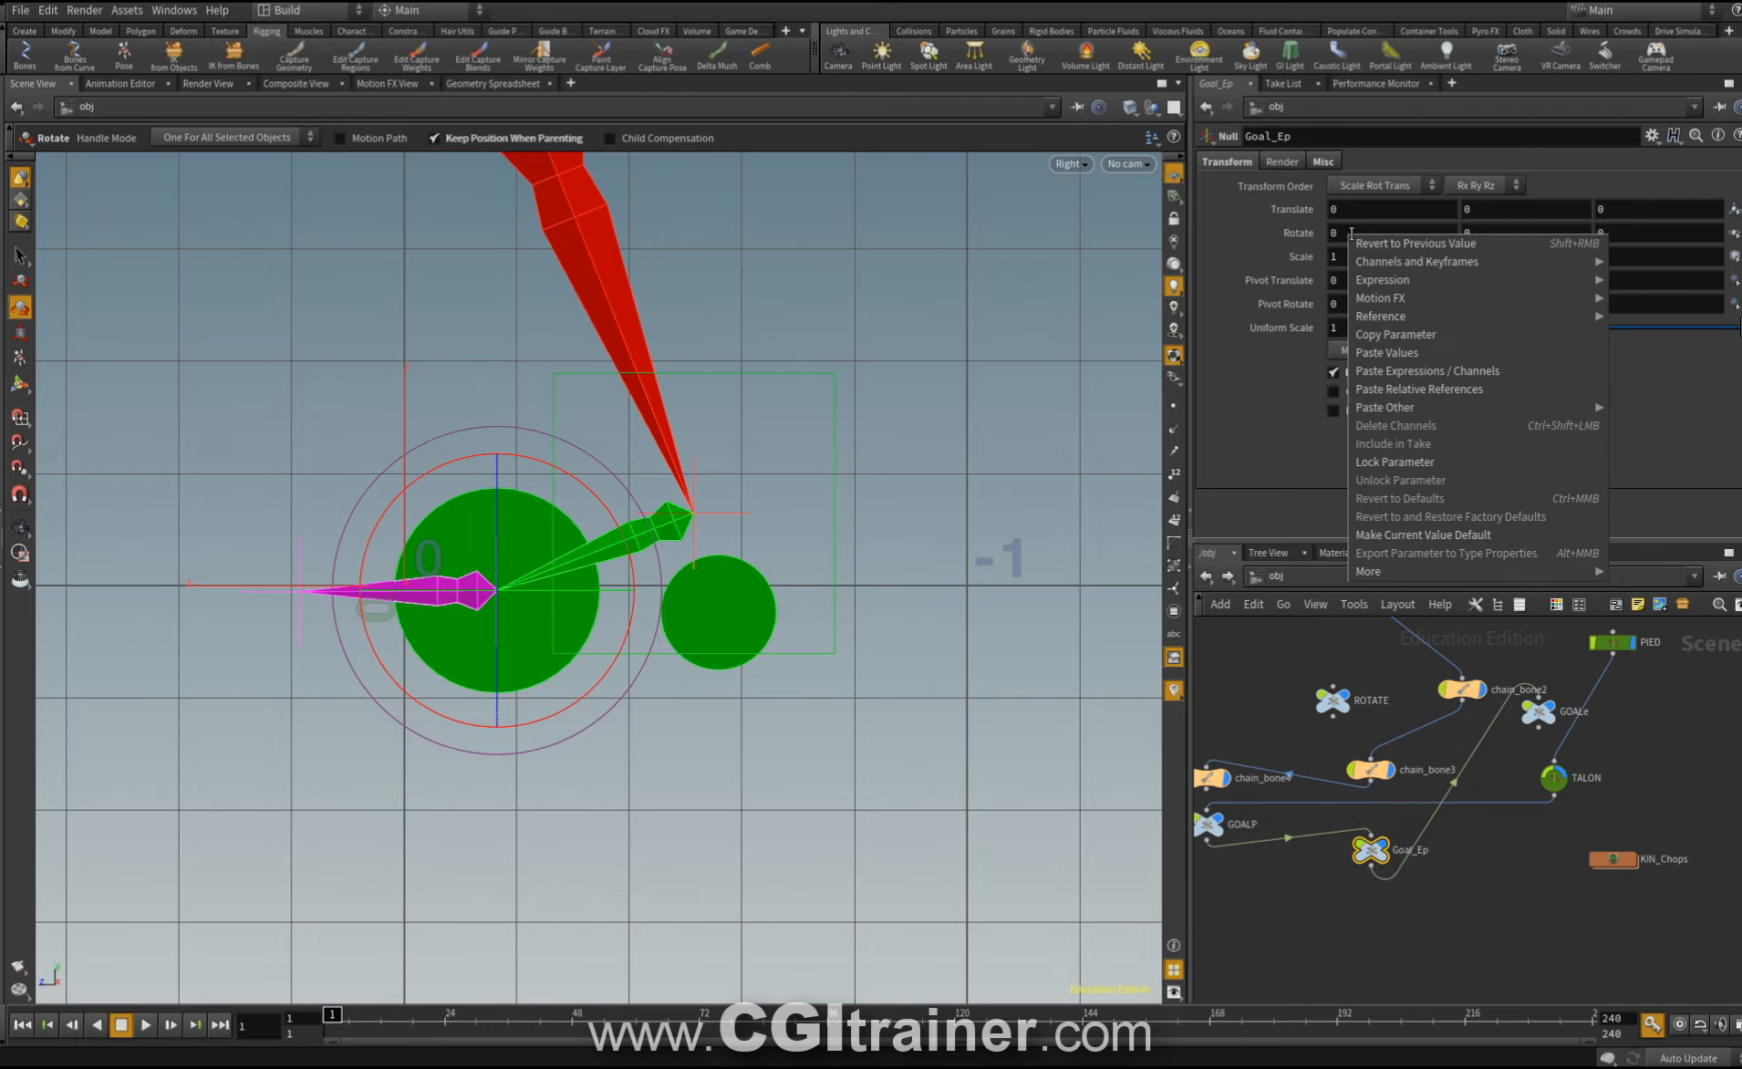
{"action": "left_click", "coordinate": [1400, 389]}
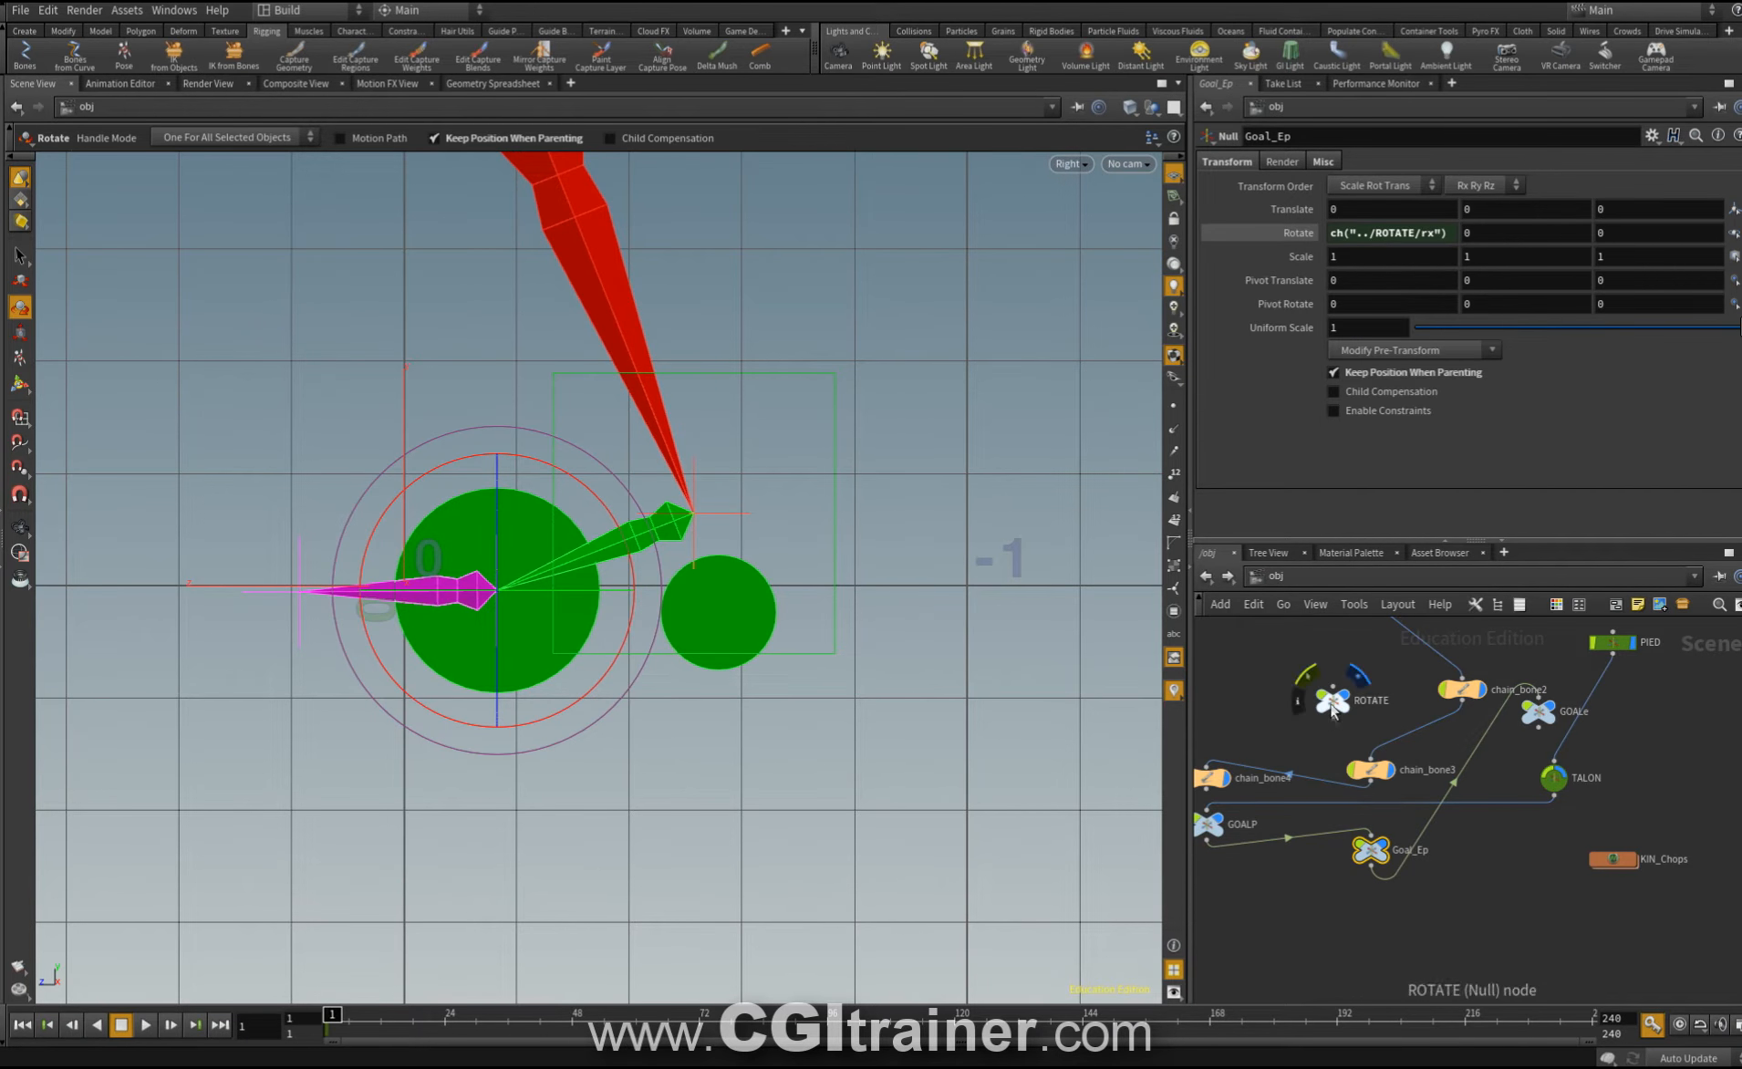
Test the linked rotation by rotating the ROTATE control around X, and undo the rotation.
{"action": "left_click", "coordinate": [1333, 700]}
{"action": "left_click_drag", "start_coordinate": [538, 468], "coordinate": [524, 426]}
{"action": "key", "text": "ctrl+z"}
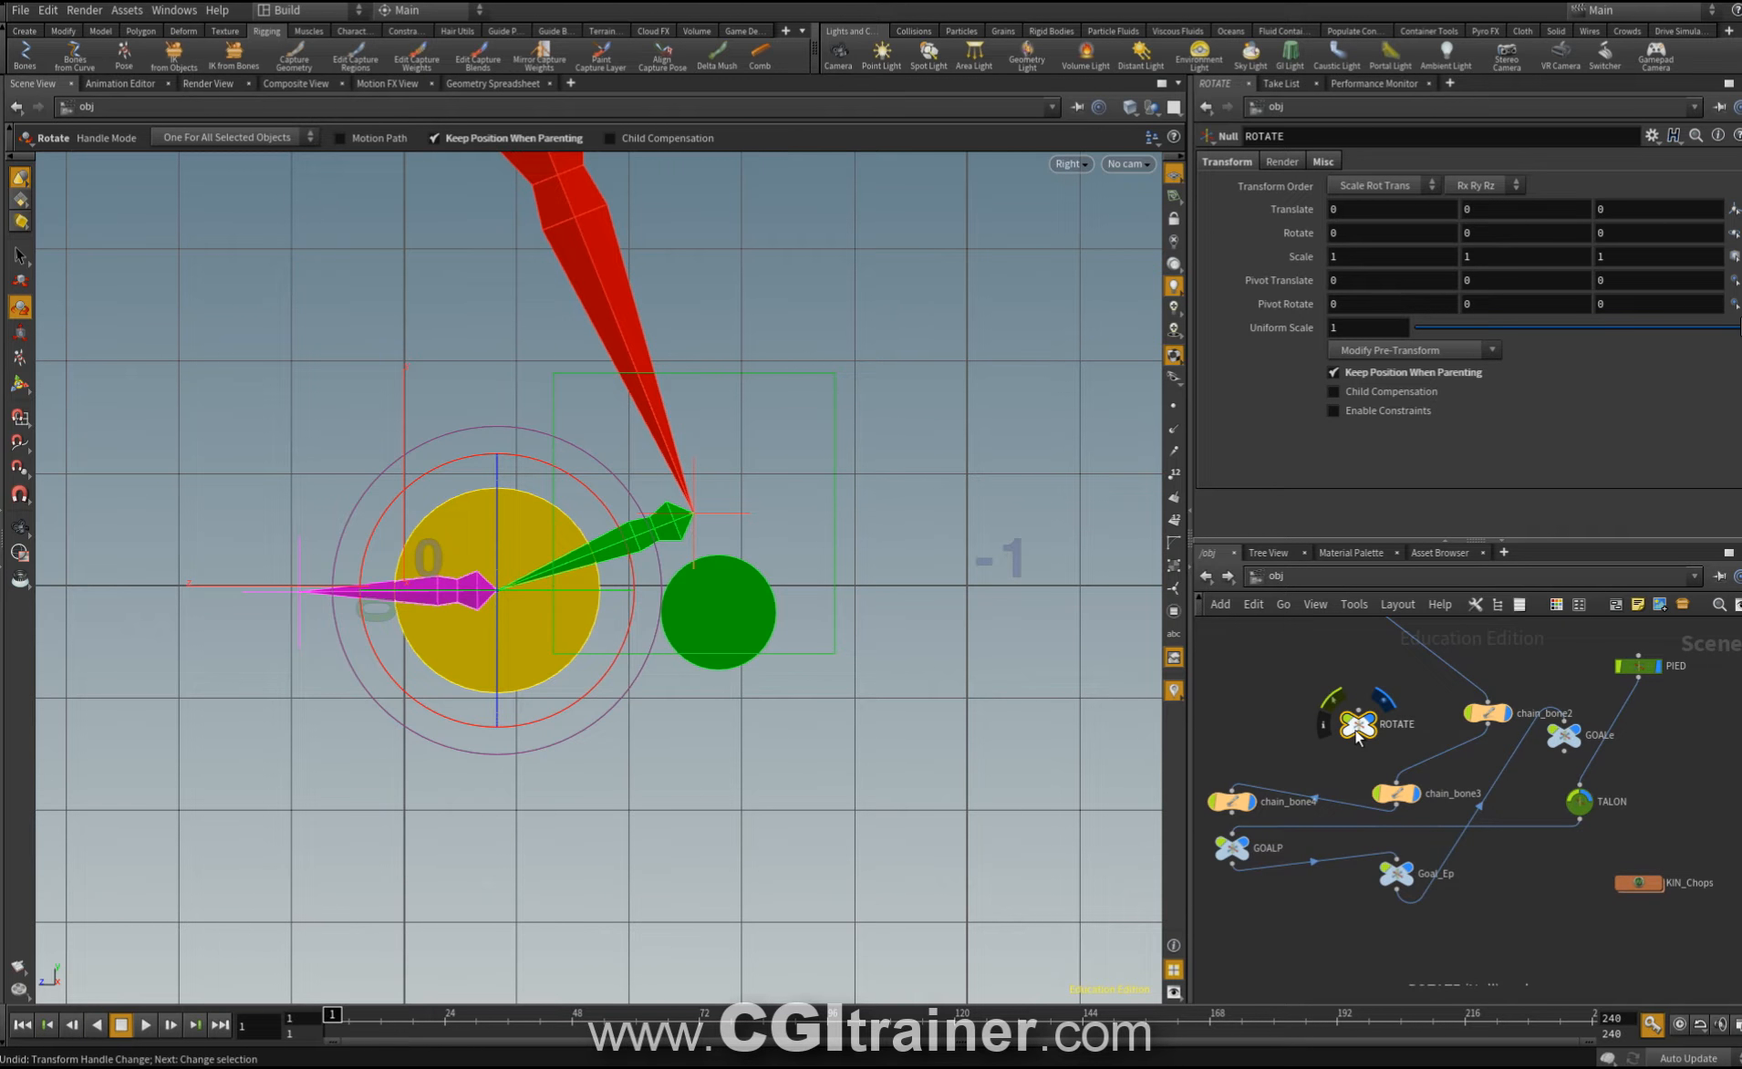
Colour the ROTATE node green and give it the circle node shape.
{"action": "key", "text": "c"}
{"action": "left_click", "coordinate": [1629, 926]}
{"action": "key", "text": "s"}
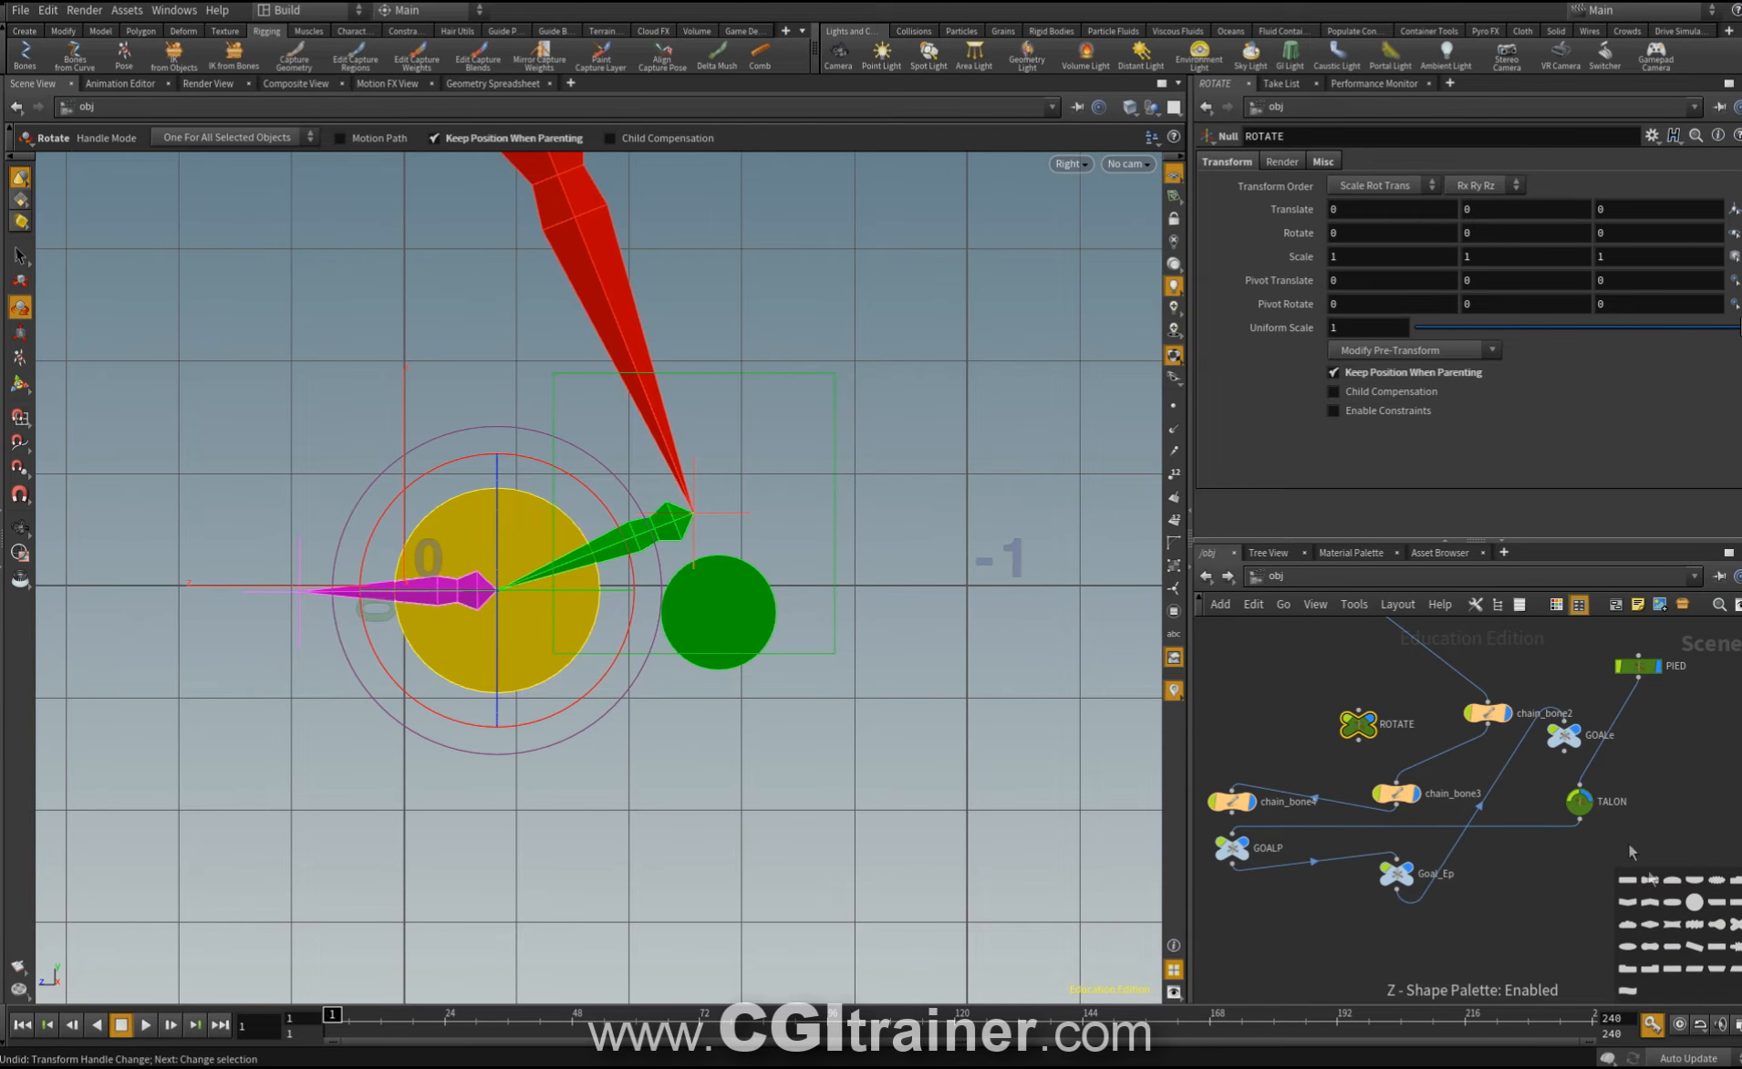
{"action": "left_click", "coordinate": [1694, 903]}
{"action": "key", "text": "z"}
Reposition the PIED node and parent ROTATE to PIED.
{"action": "left_click_drag", "start_coordinate": [1639, 667], "coordinate": [1625, 739]}
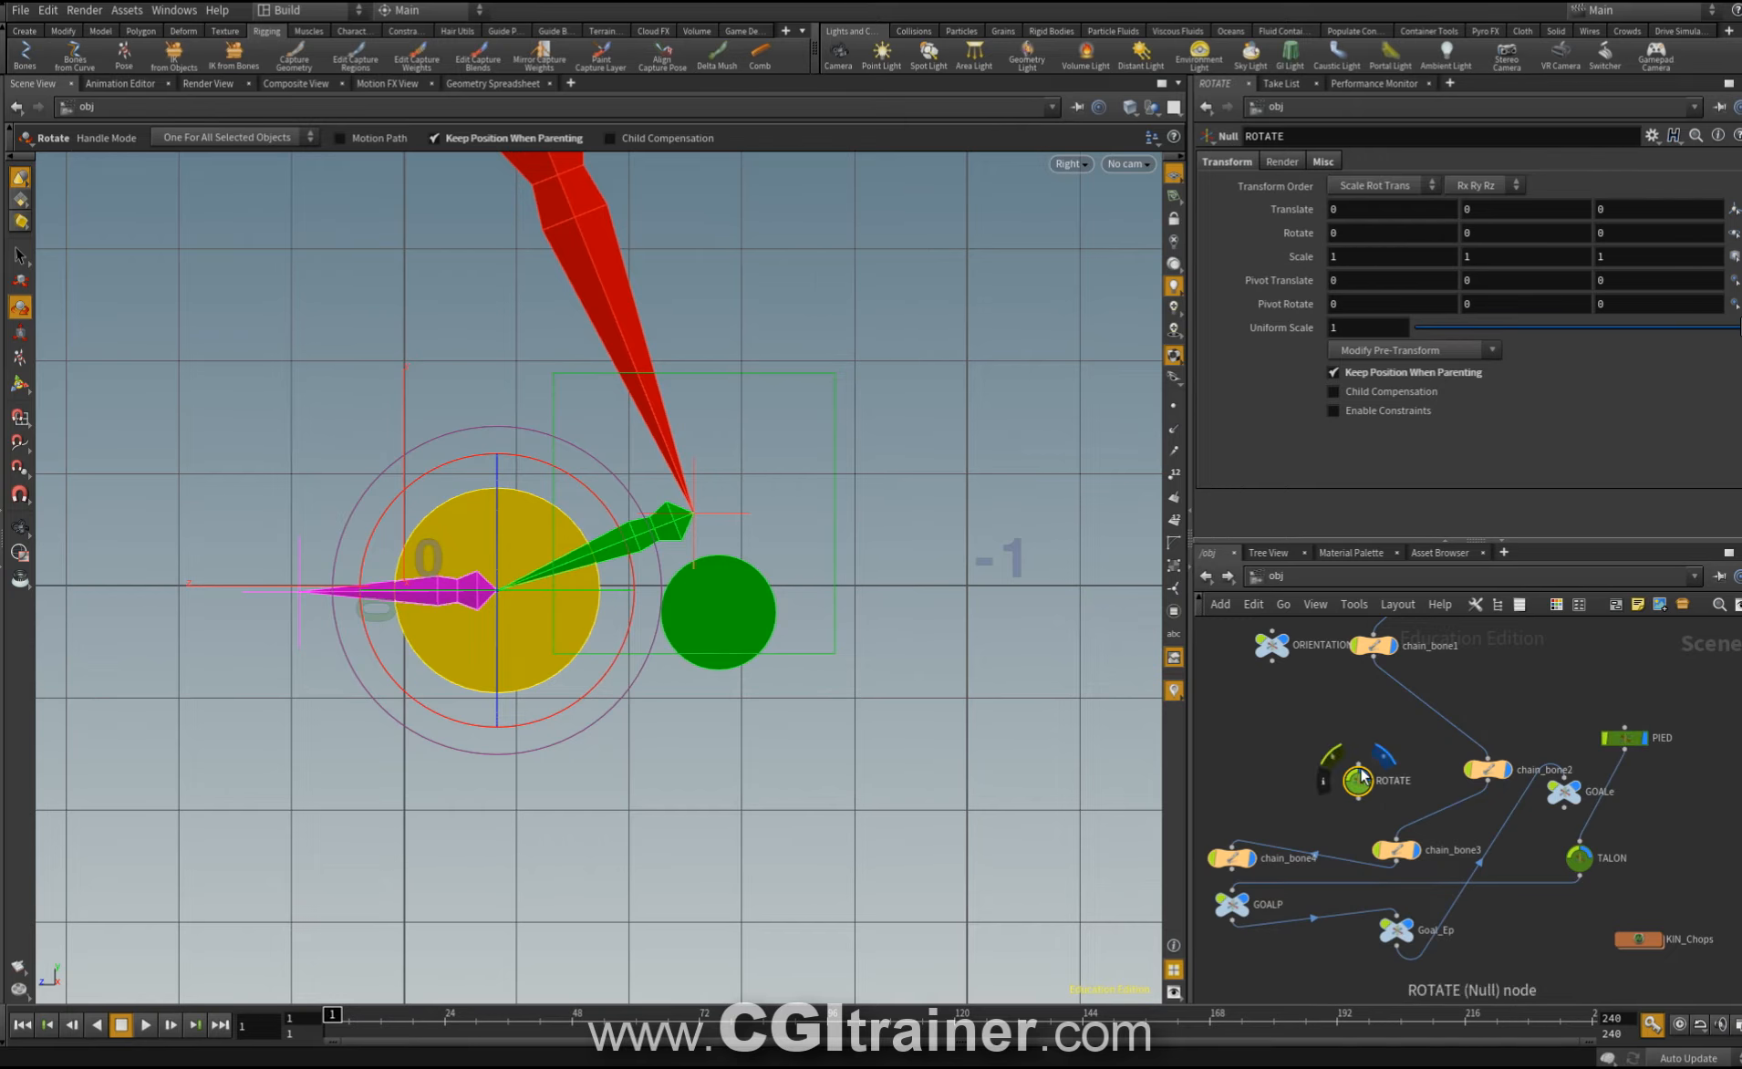
{"action": "left_click_drag", "start_coordinate": [1359, 763], "coordinate": [1635, 756]}
Test the PIED control by moving it and rotating it around X, undoing each change.
{"action": "left_click", "coordinate": [1626, 739]}
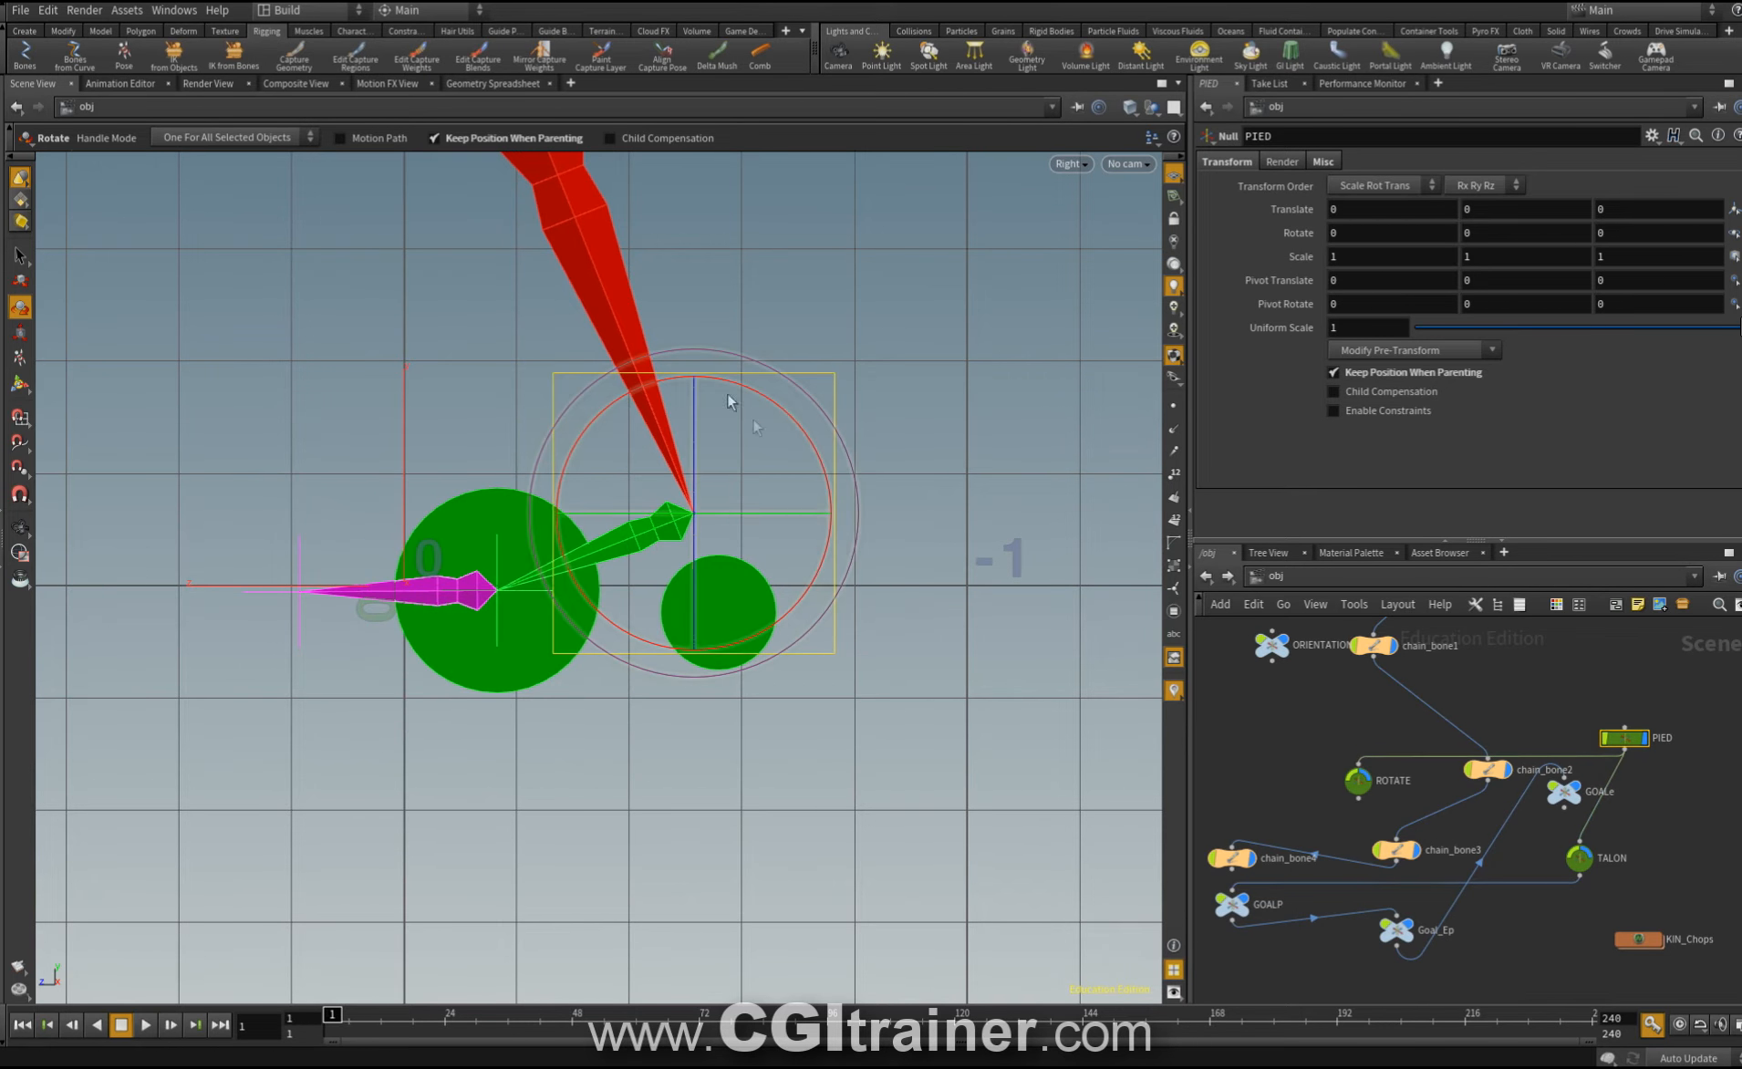
{"action": "left_click_drag", "start_coordinate": [592, 411], "coordinate": [722, 436]}
{"action": "key", "text": "ctrl+z"}
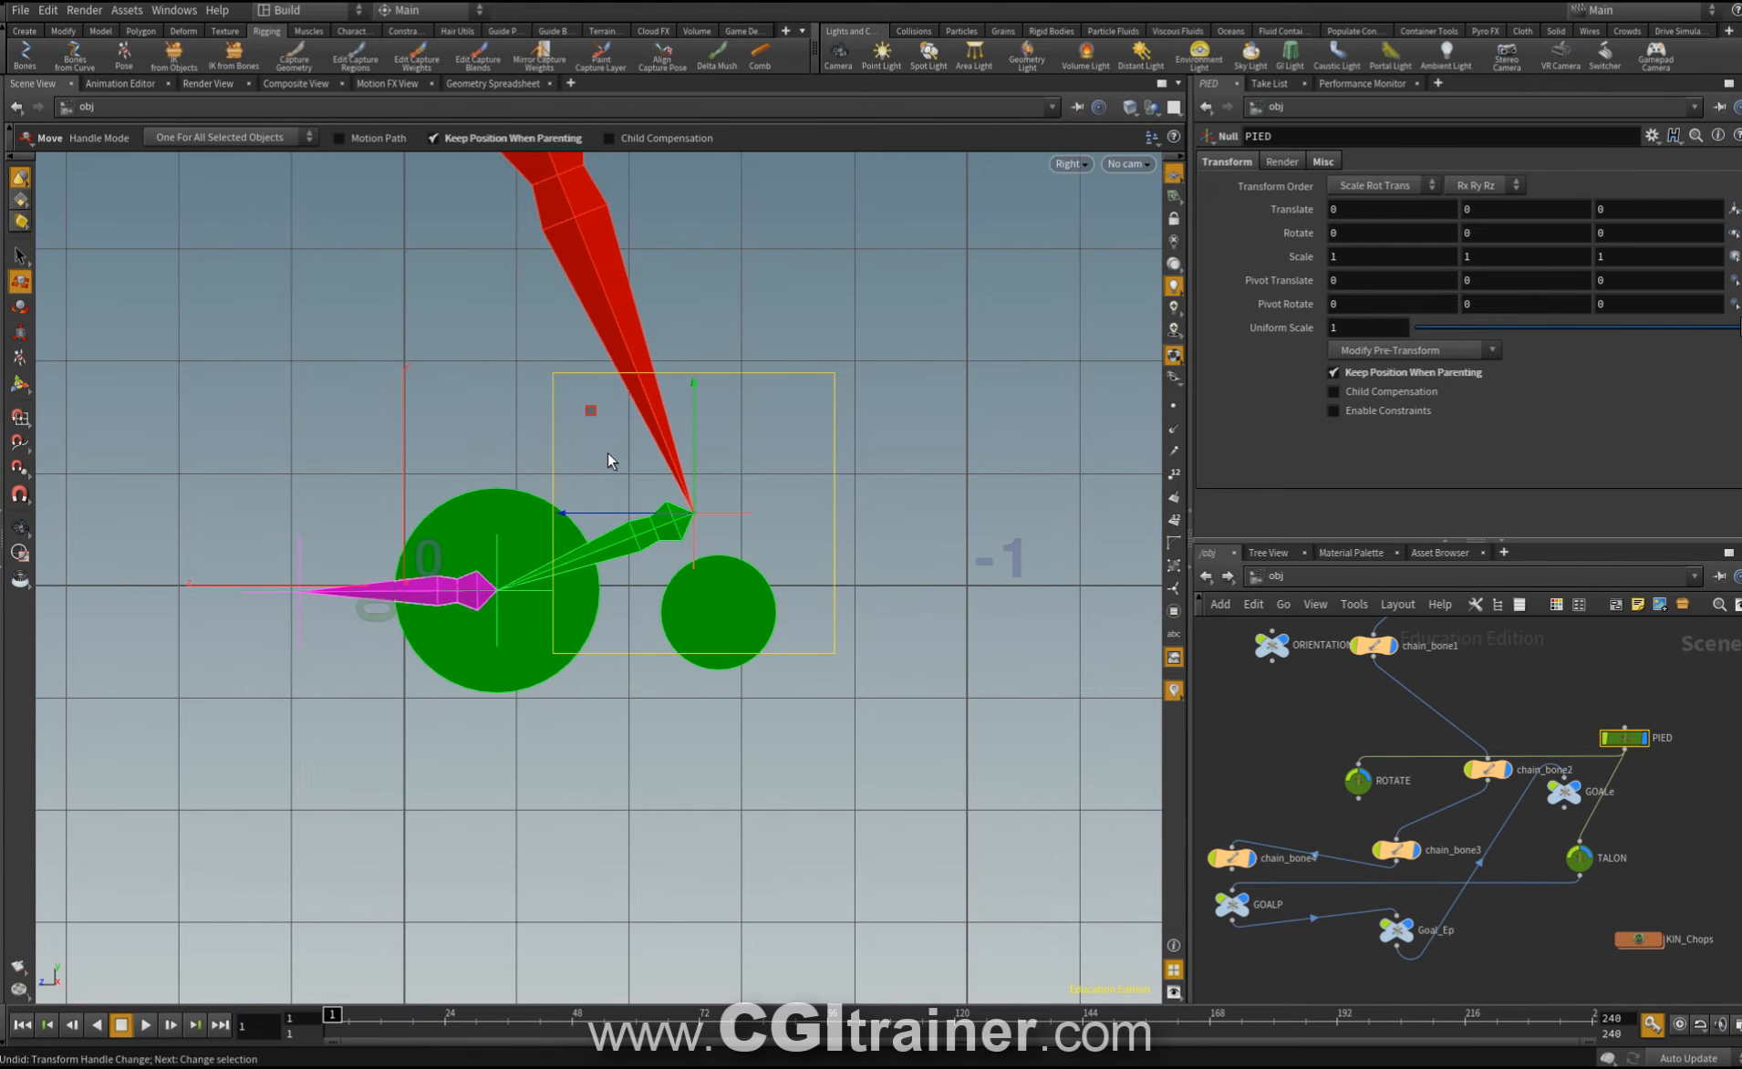
{"action": "key", "text": "r"}
{"action": "left_click_drag", "start_coordinate": [486, 498], "coordinate": [566, 363]}
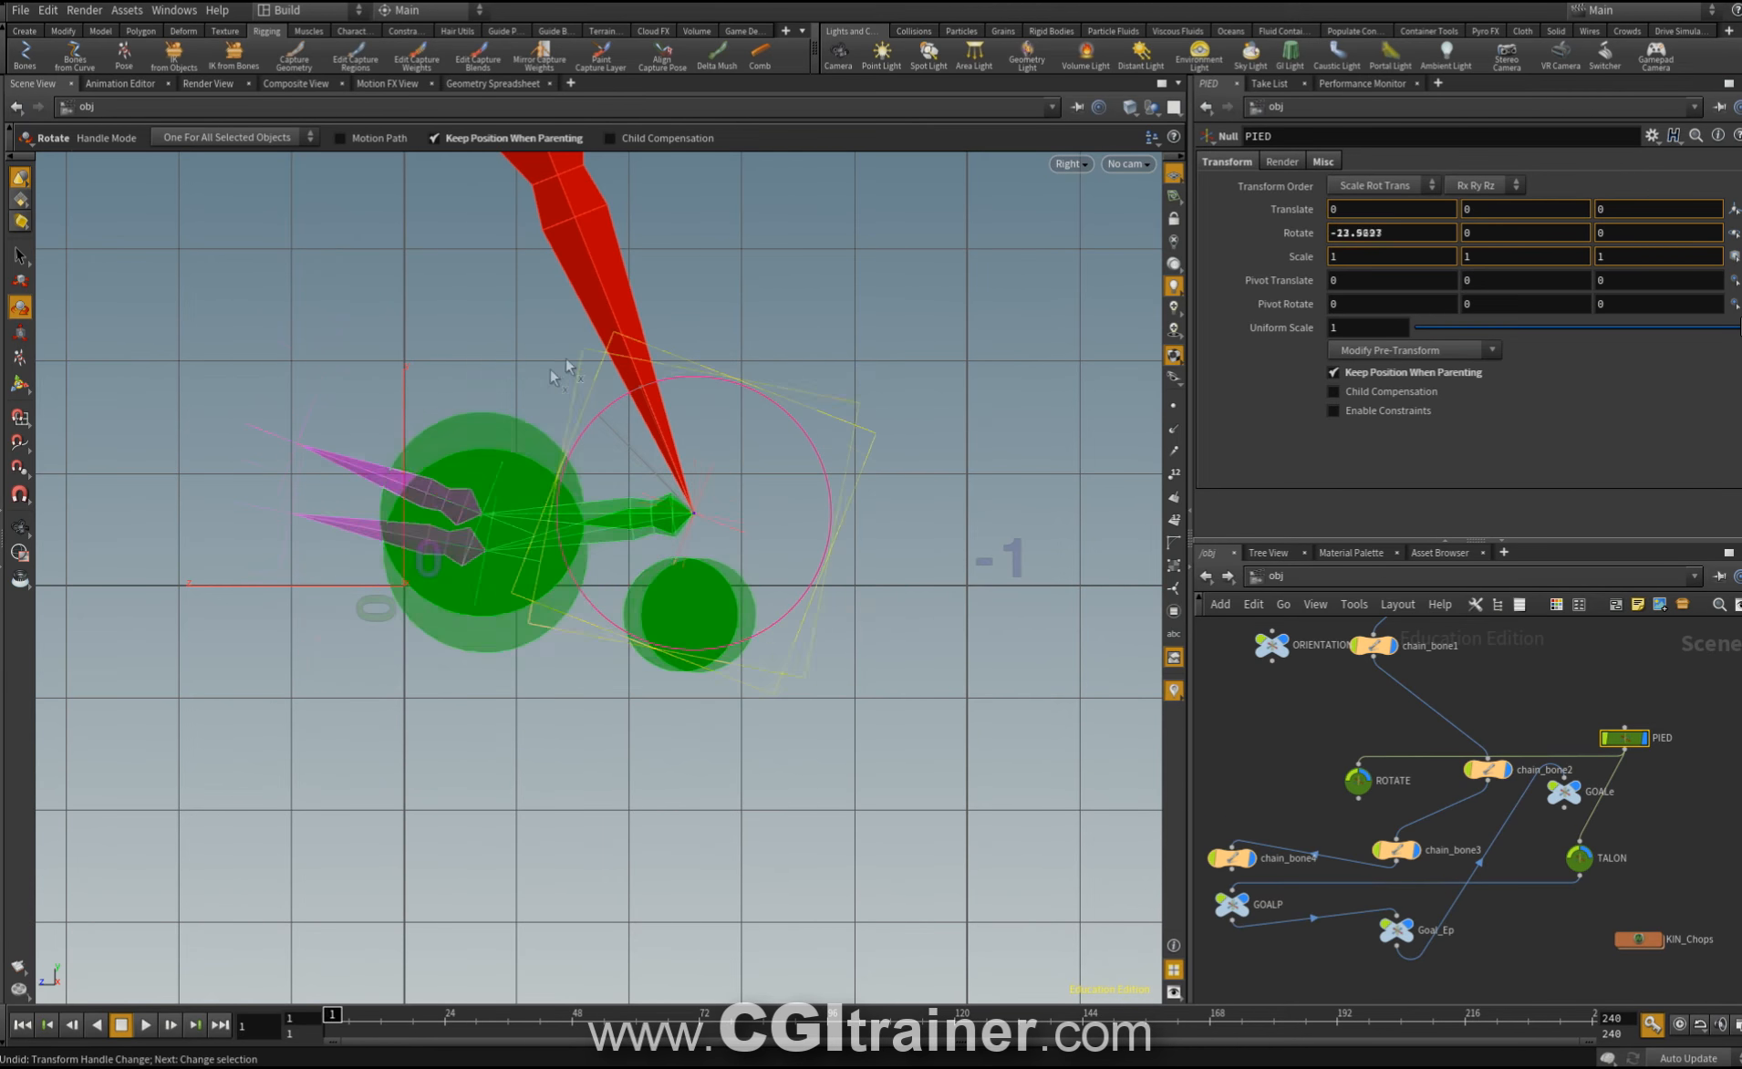
{"action": "key", "text": "ctrl+z"}
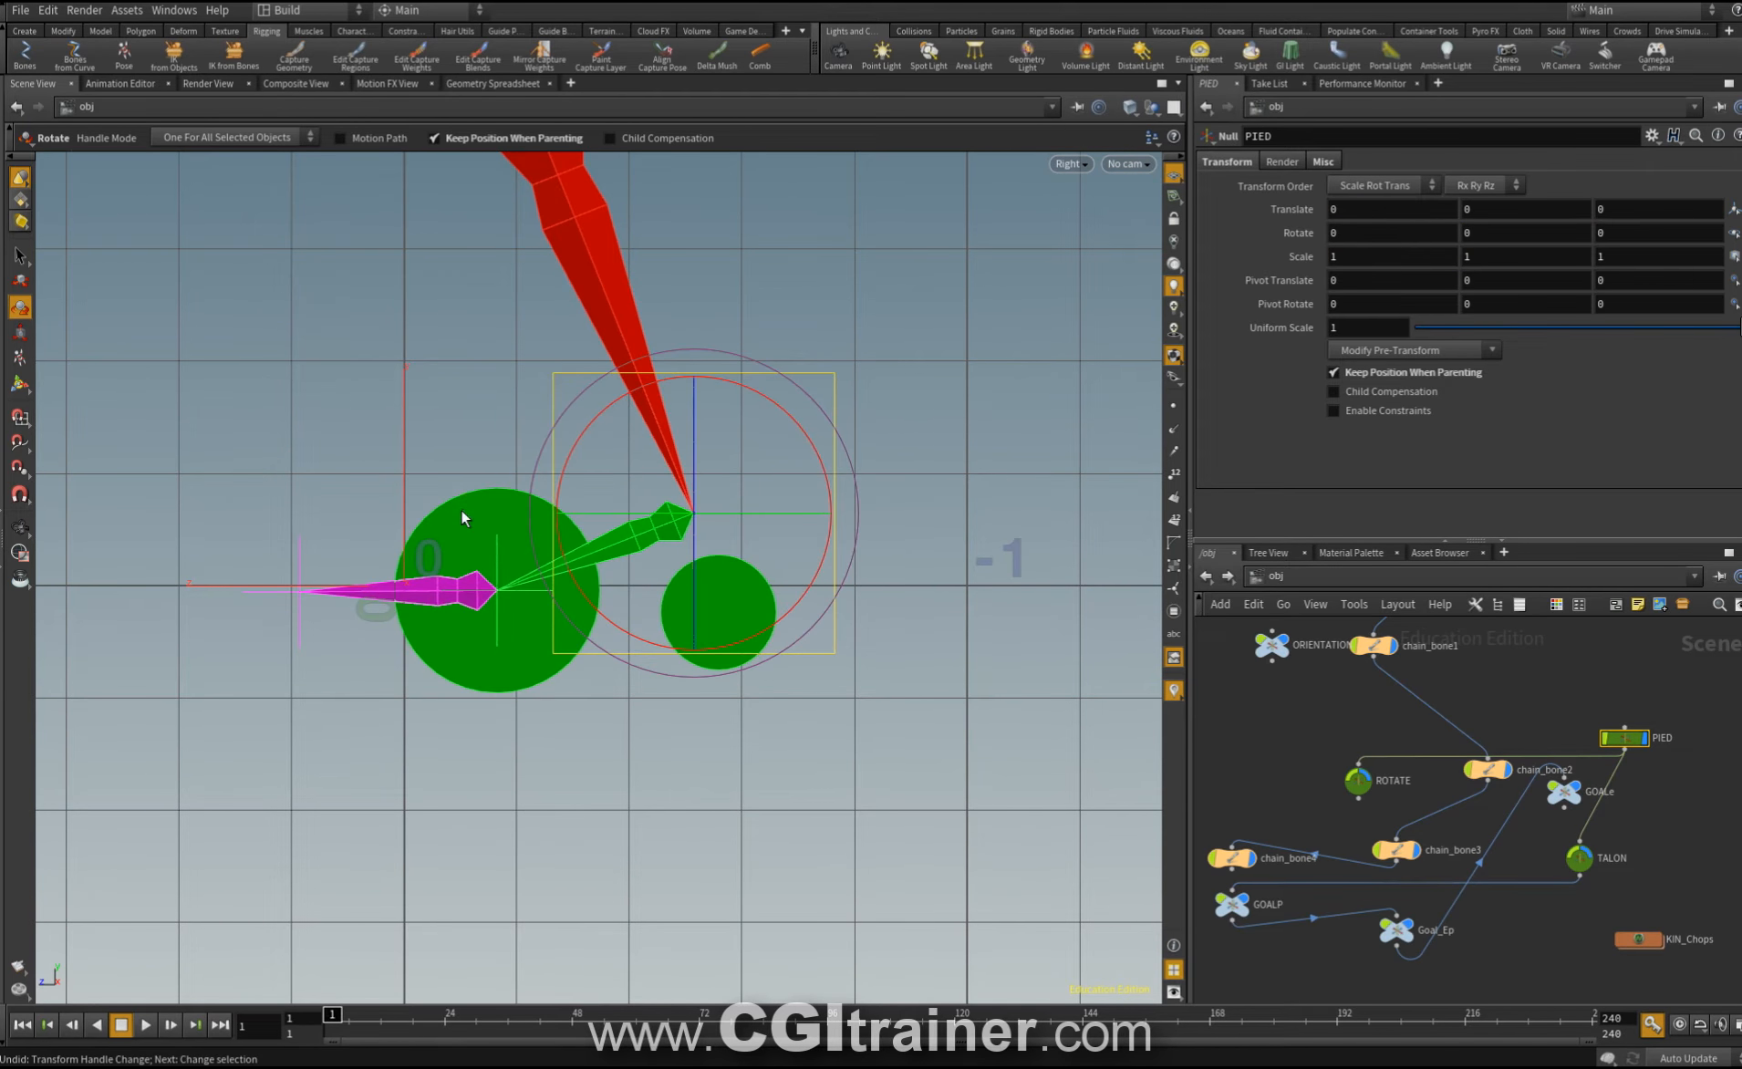
Test the foot controls by rotating ROTATE, TALON and GOALP around X, and undo the rotations.
{"action": "left_click", "coordinate": [459, 510]}
{"action": "left_click_drag", "start_coordinate": [449, 460], "coordinate": [415, 411]}
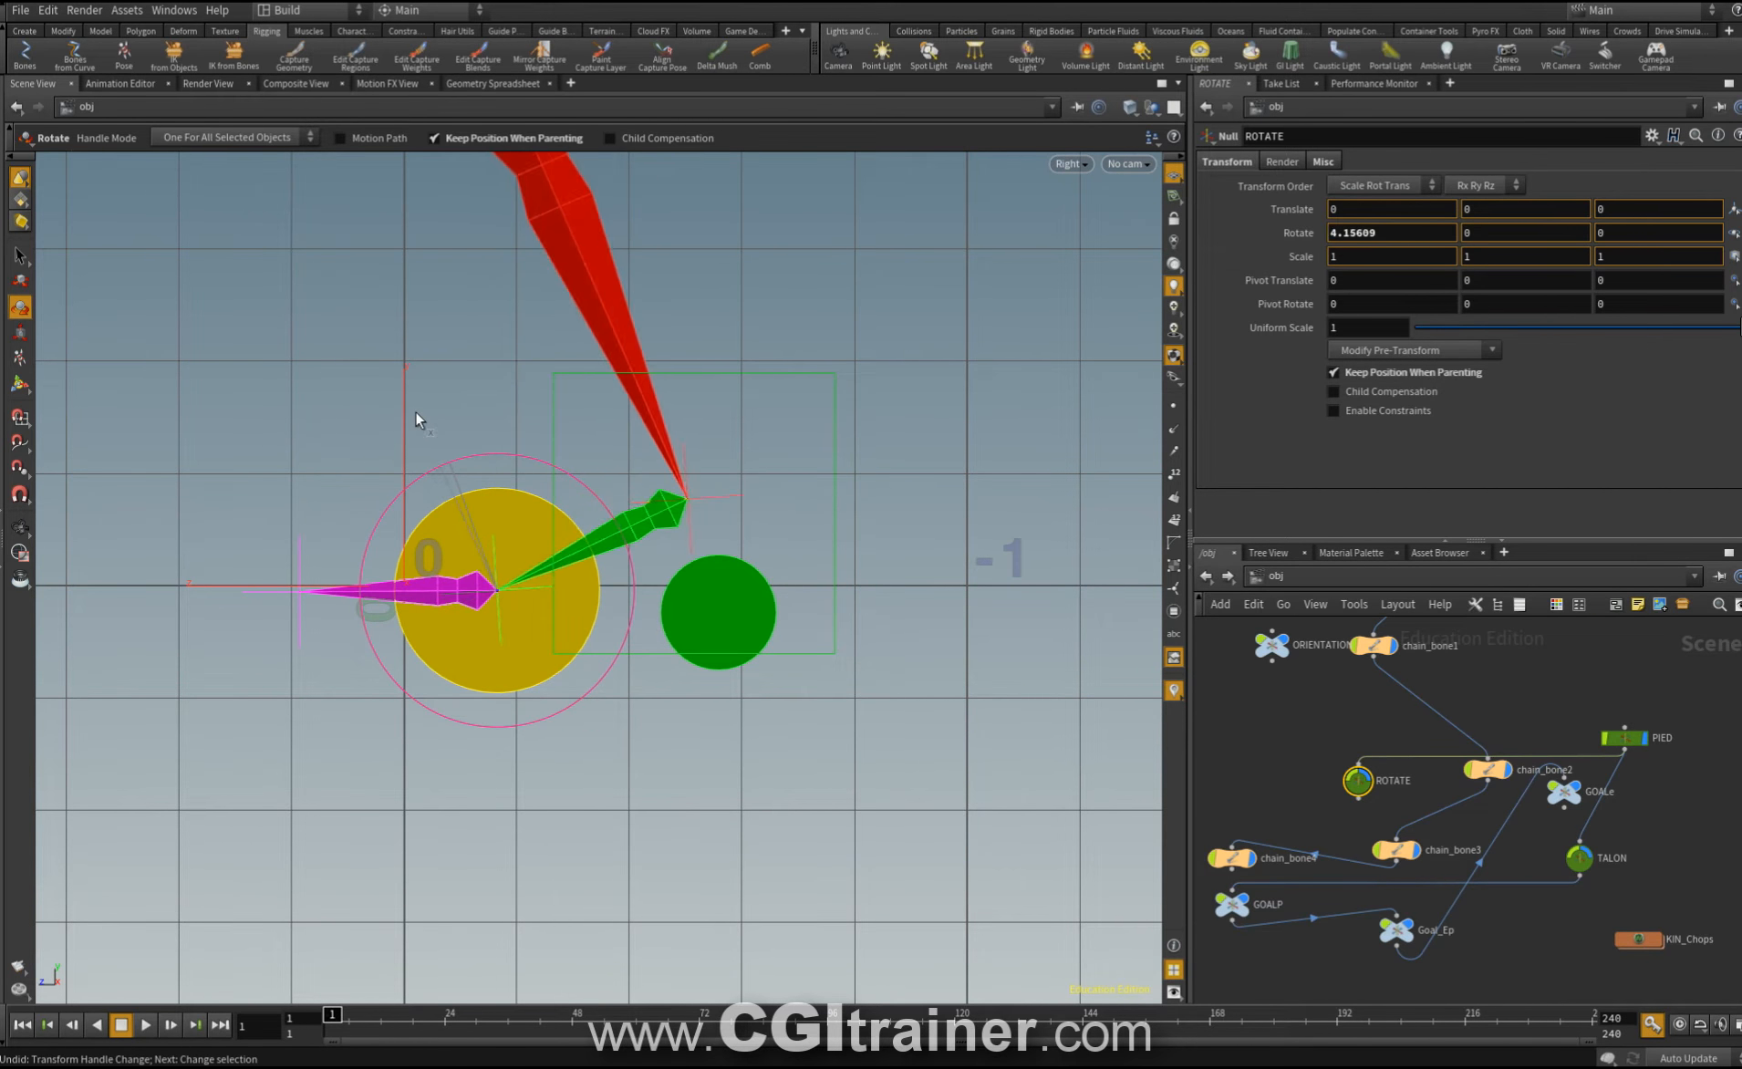
{"action": "left_click", "coordinate": [745, 608]}
{"action": "left_click_drag", "start_coordinate": [794, 497], "coordinate": [252, 588]}
{"action": "left_click", "coordinate": [260, 593]}
{"action": "left_click_drag", "start_coordinate": [369, 492], "coordinate": [304, 431]}
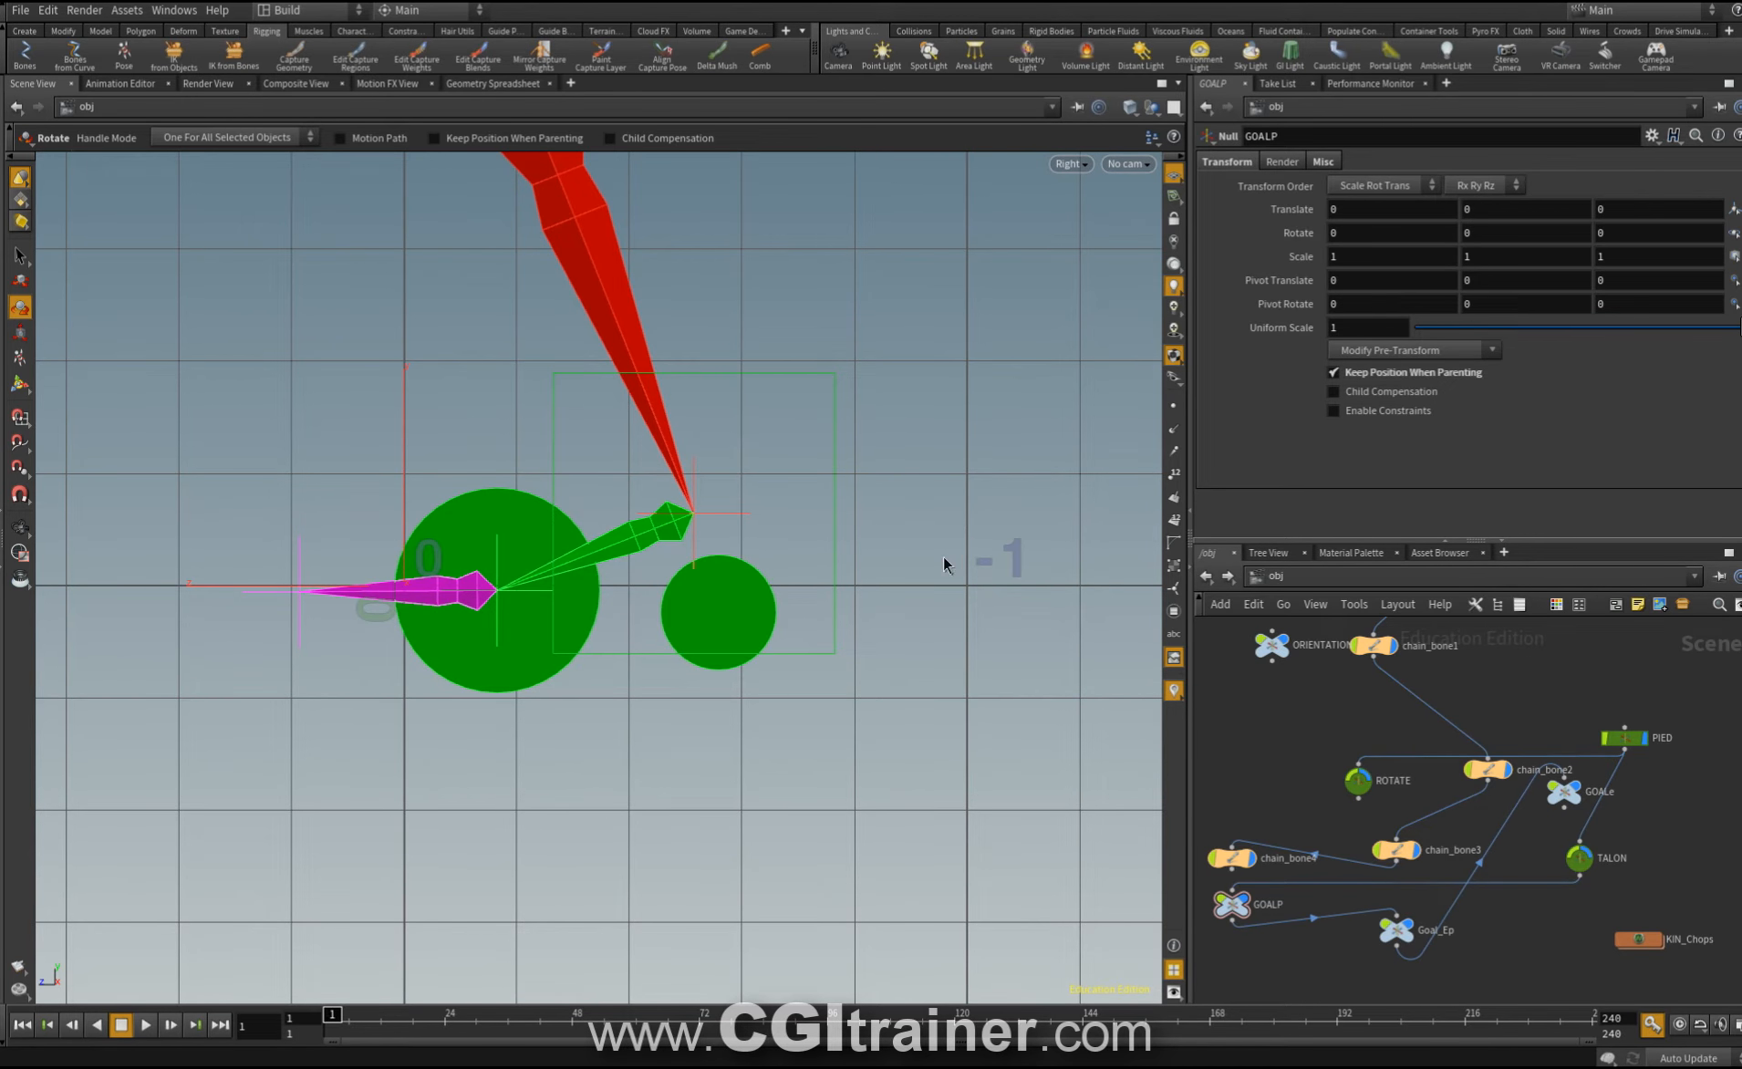
Test the ORIENTATION null by moving it along X in the perspective view, and undo the move.
{"action": "key", "text": "space+1"}
{"action": "left_click", "coordinate": [513, 454]}
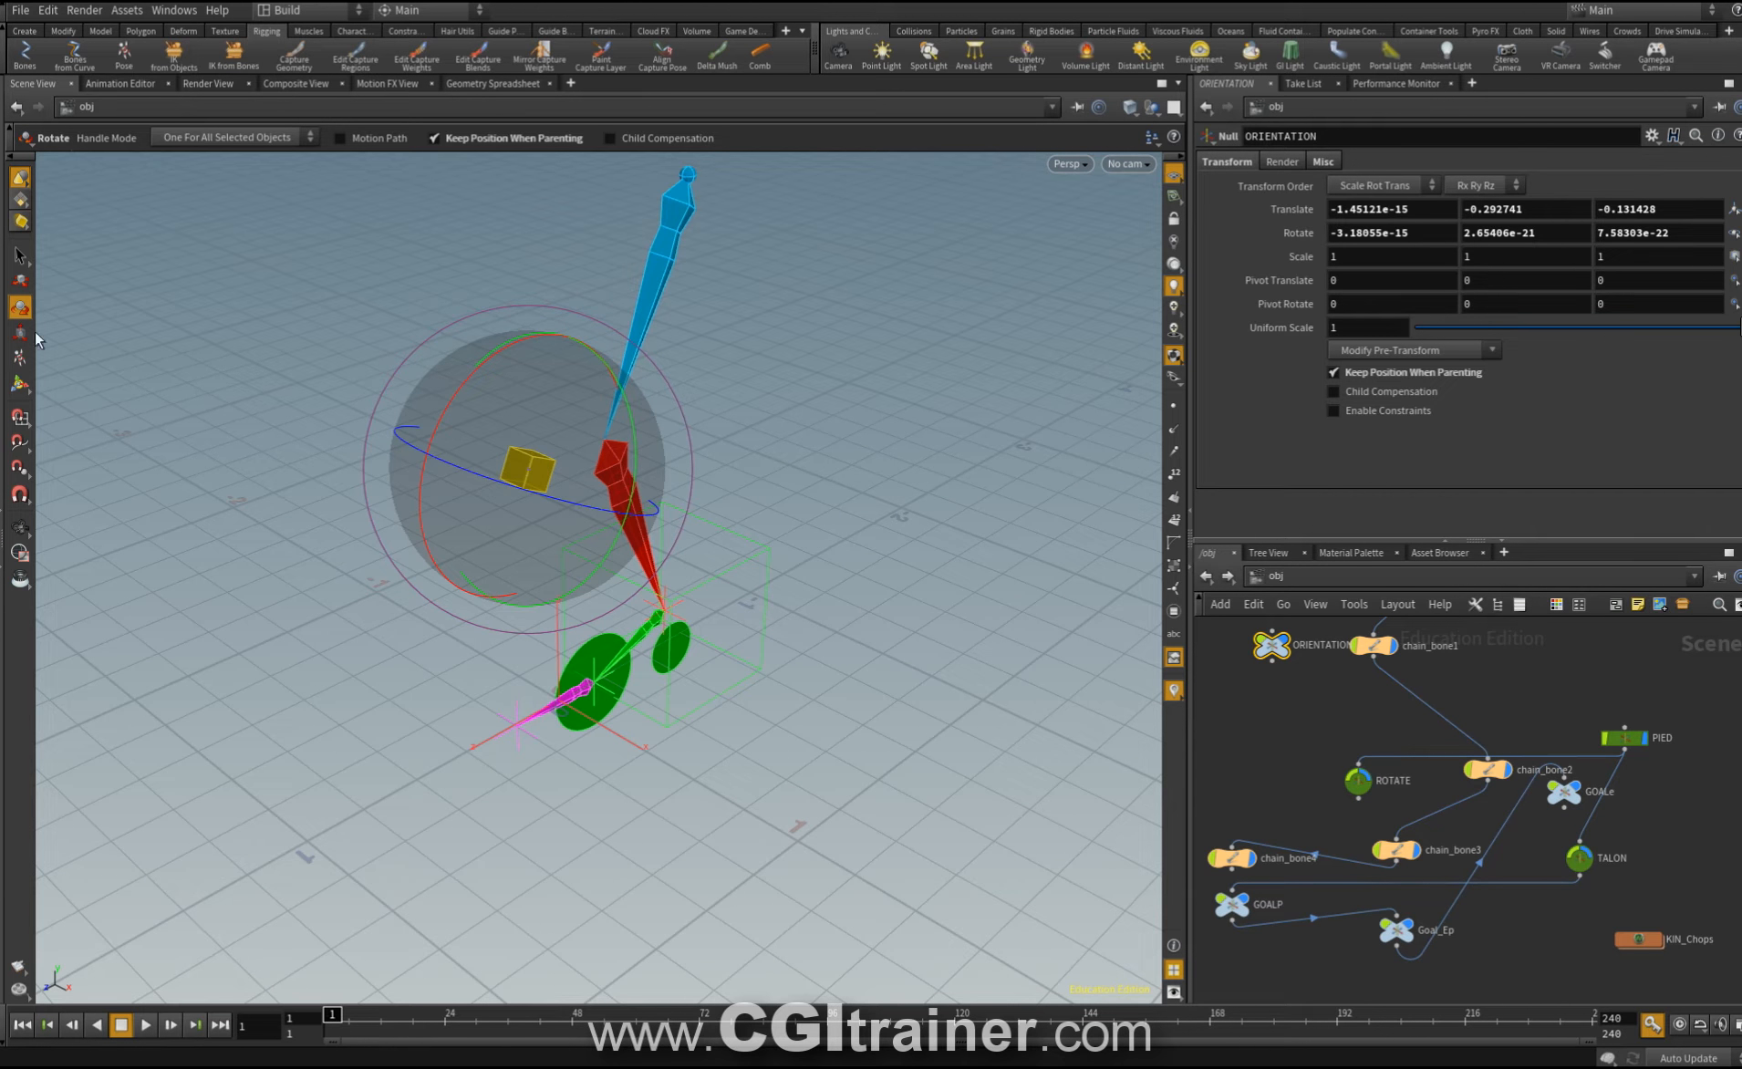
{"action": "left_click", "coordinate": [20, 281]}
{"action": "left_click_drag", "start_coordinate": [577, 493], "coordinate": [695, 456]}
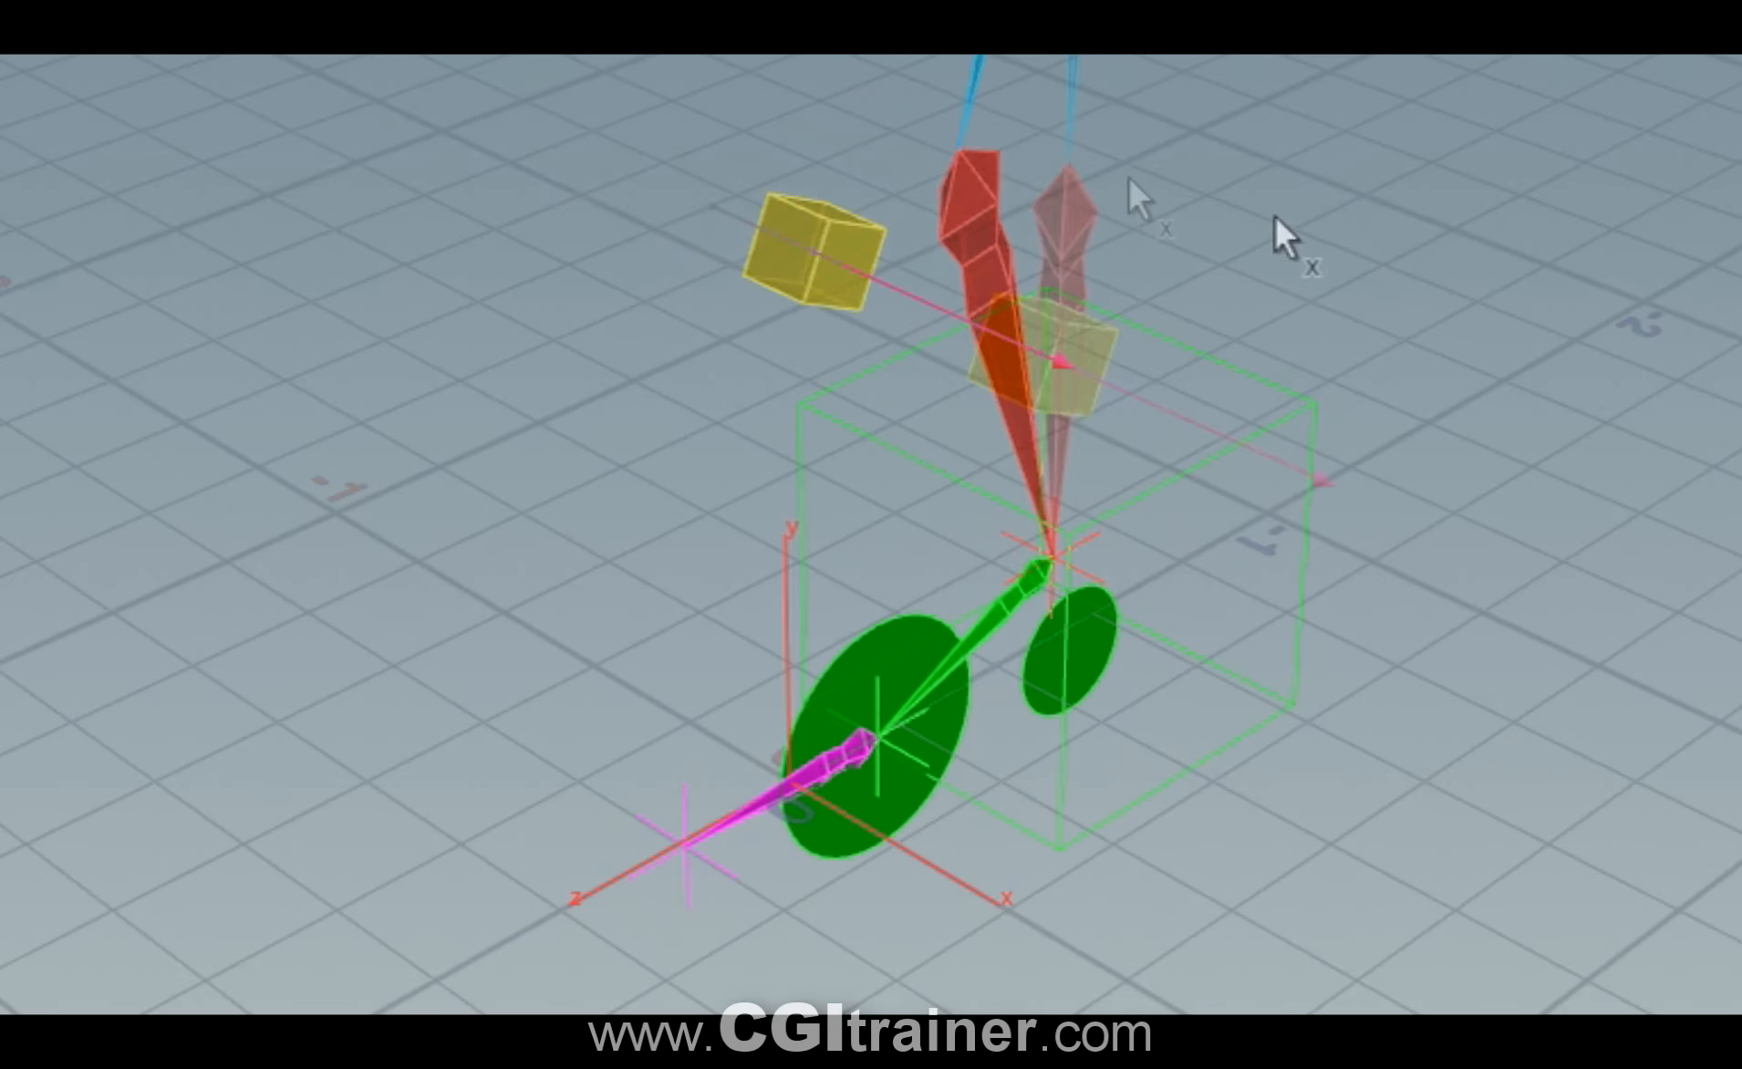
{"action": "left_click_drag", "start_coordinate": [1129, 175], "coordinate": [913, 20]}
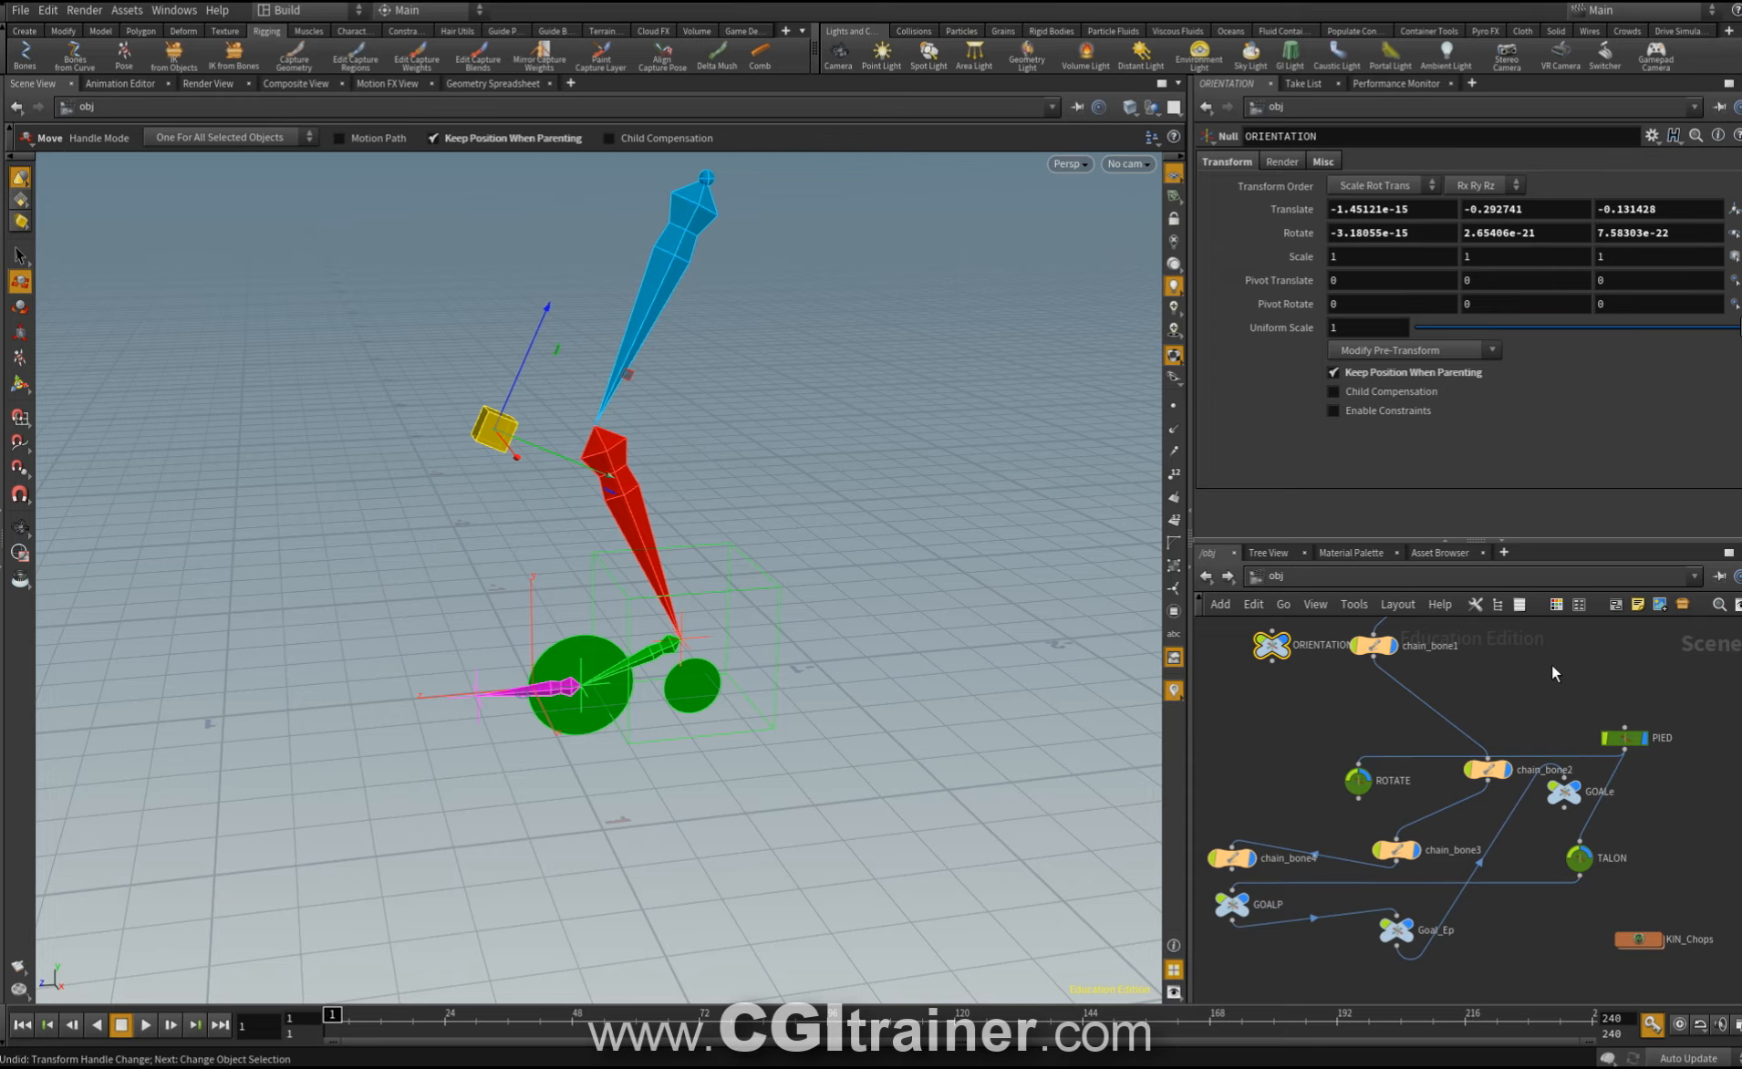
Create a red null named CONSTRAINTE_ROTATION and move it above the foot to about Y 0.397, Z -0.111.
{"action": "left_click", "coordinate": [1251, 716]}
{"action": "key", "text": "Tab"}
{"action": "type", "text": "null"}
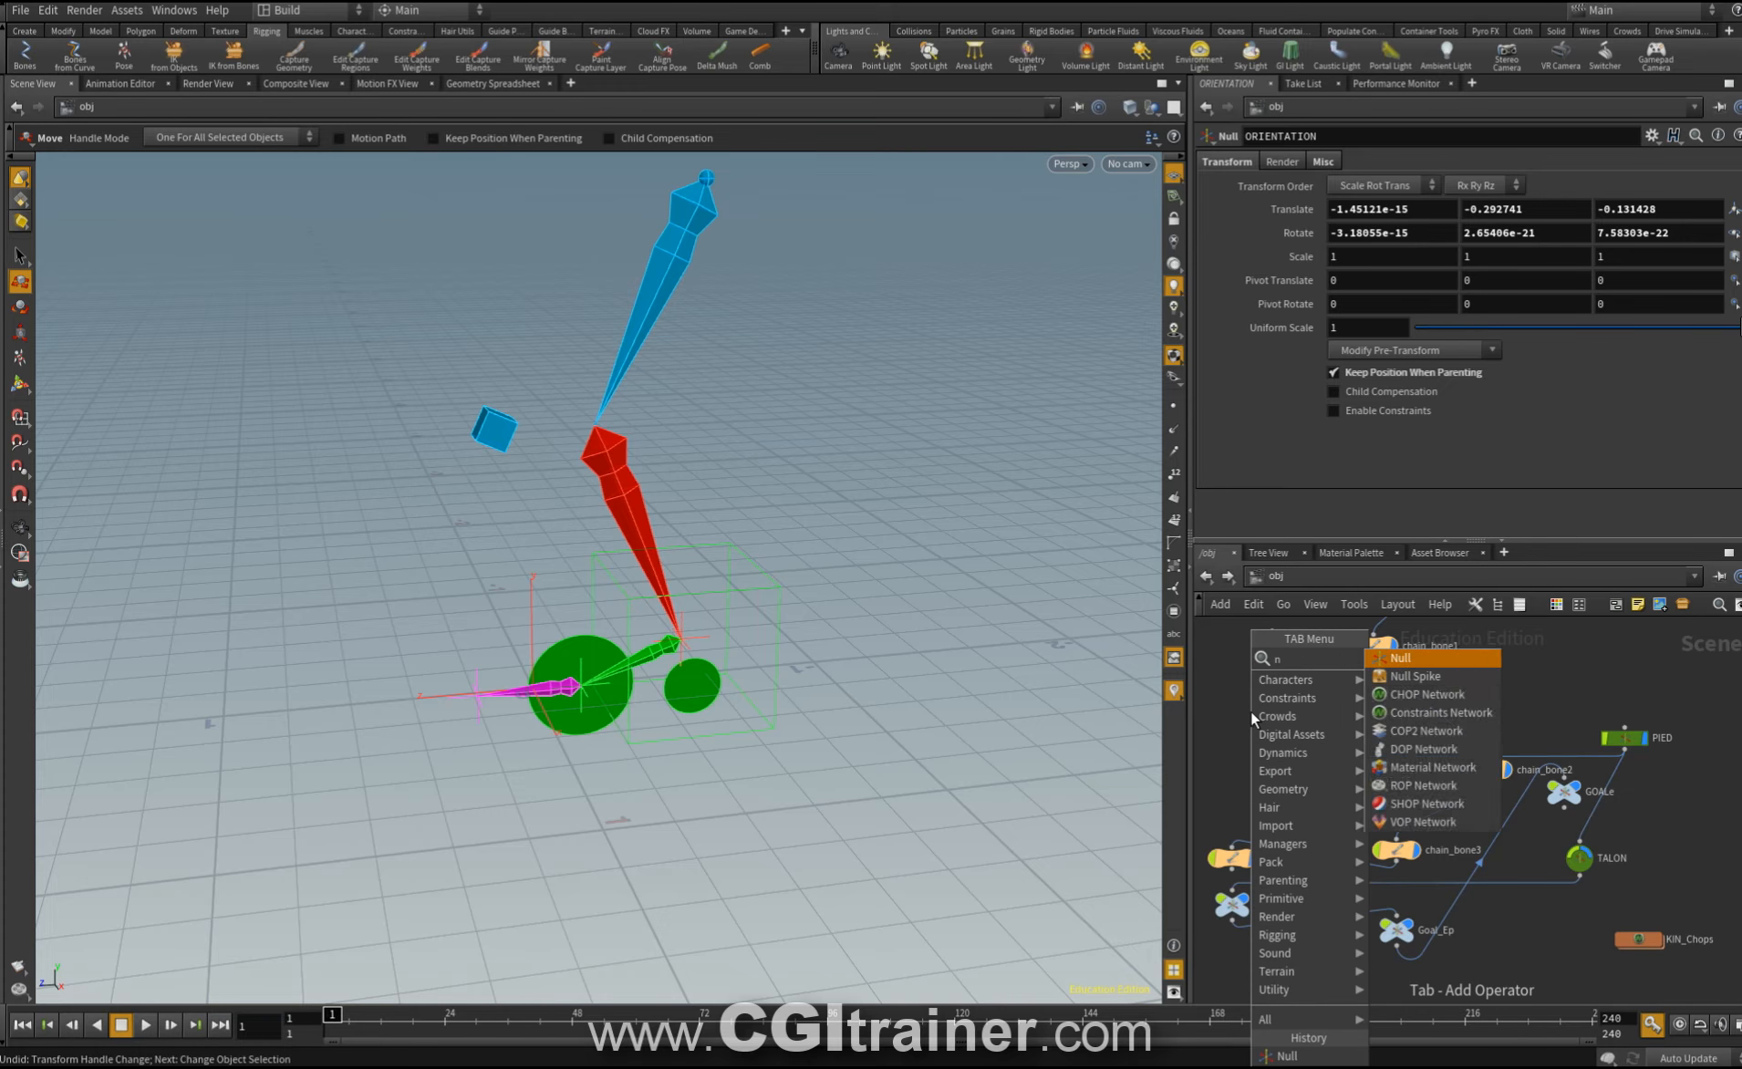
{"action": "key", "text": "Return"}
{"action": "left_click", "coordinate": [1268, 719]}
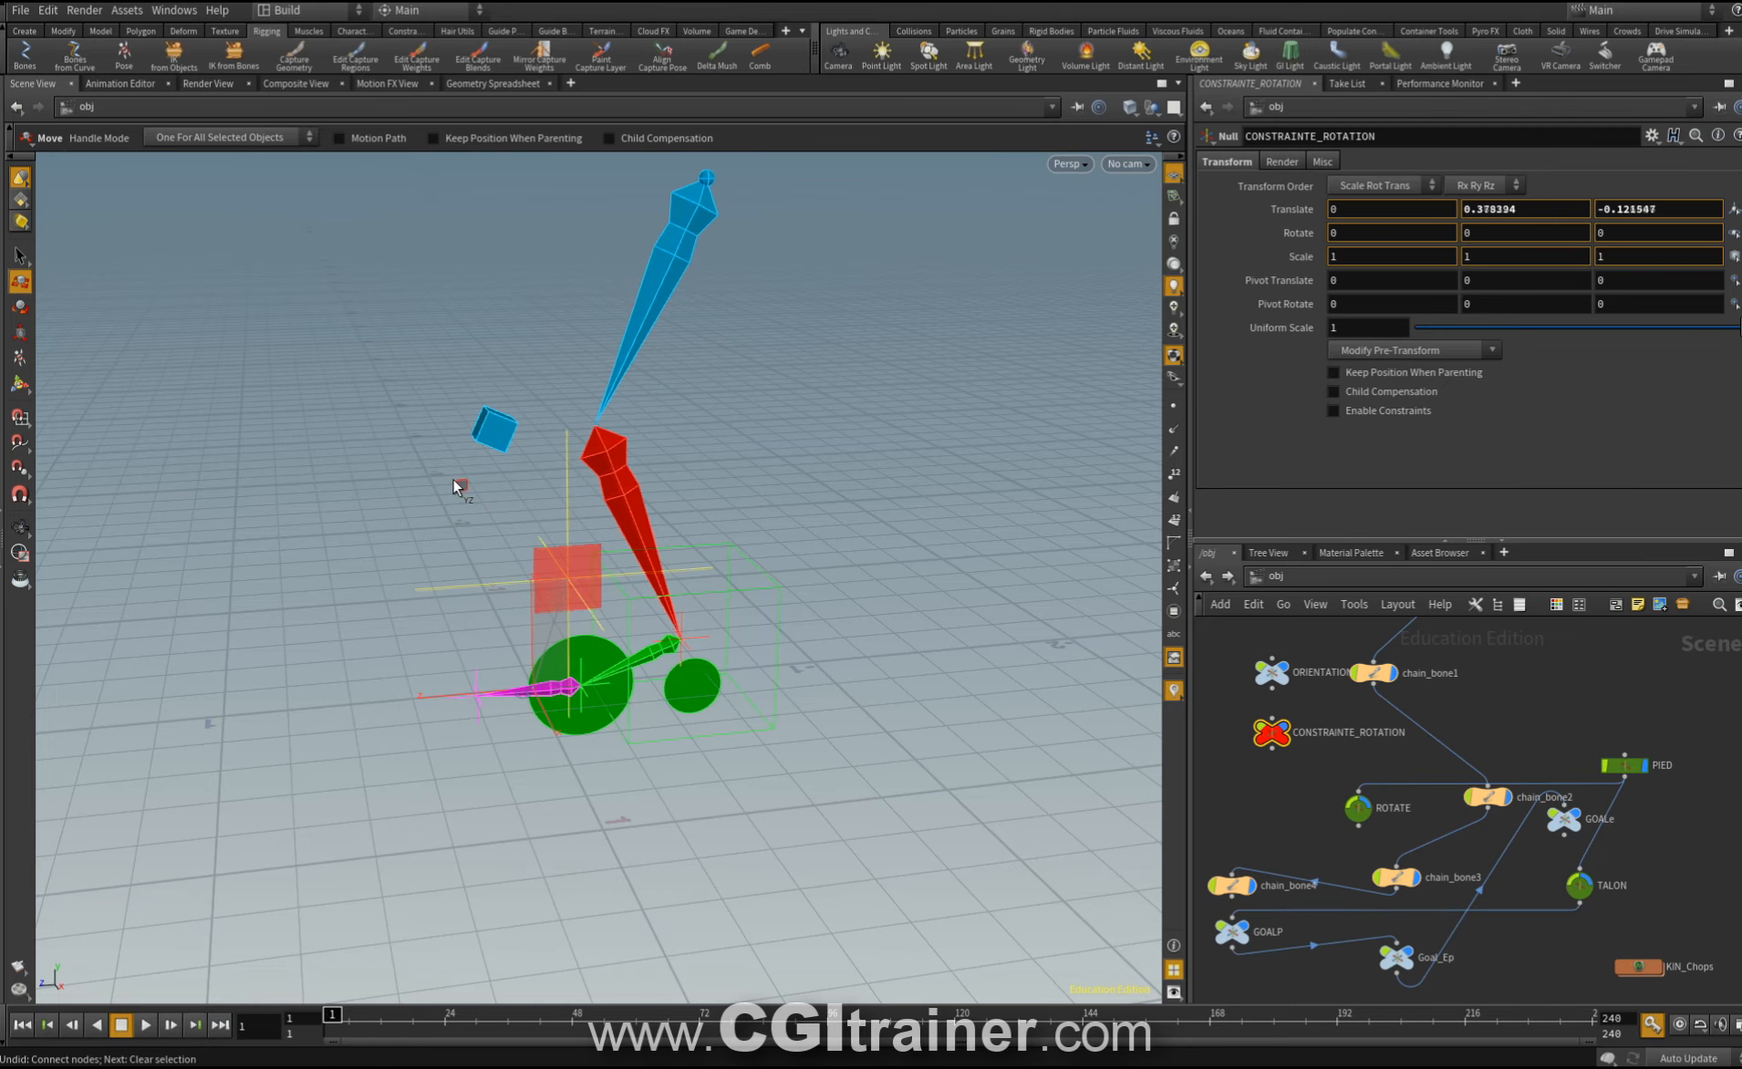
{"action": "left_click_drag", "start_coordinate": [452, 478], "coordinate": [448, 473]}
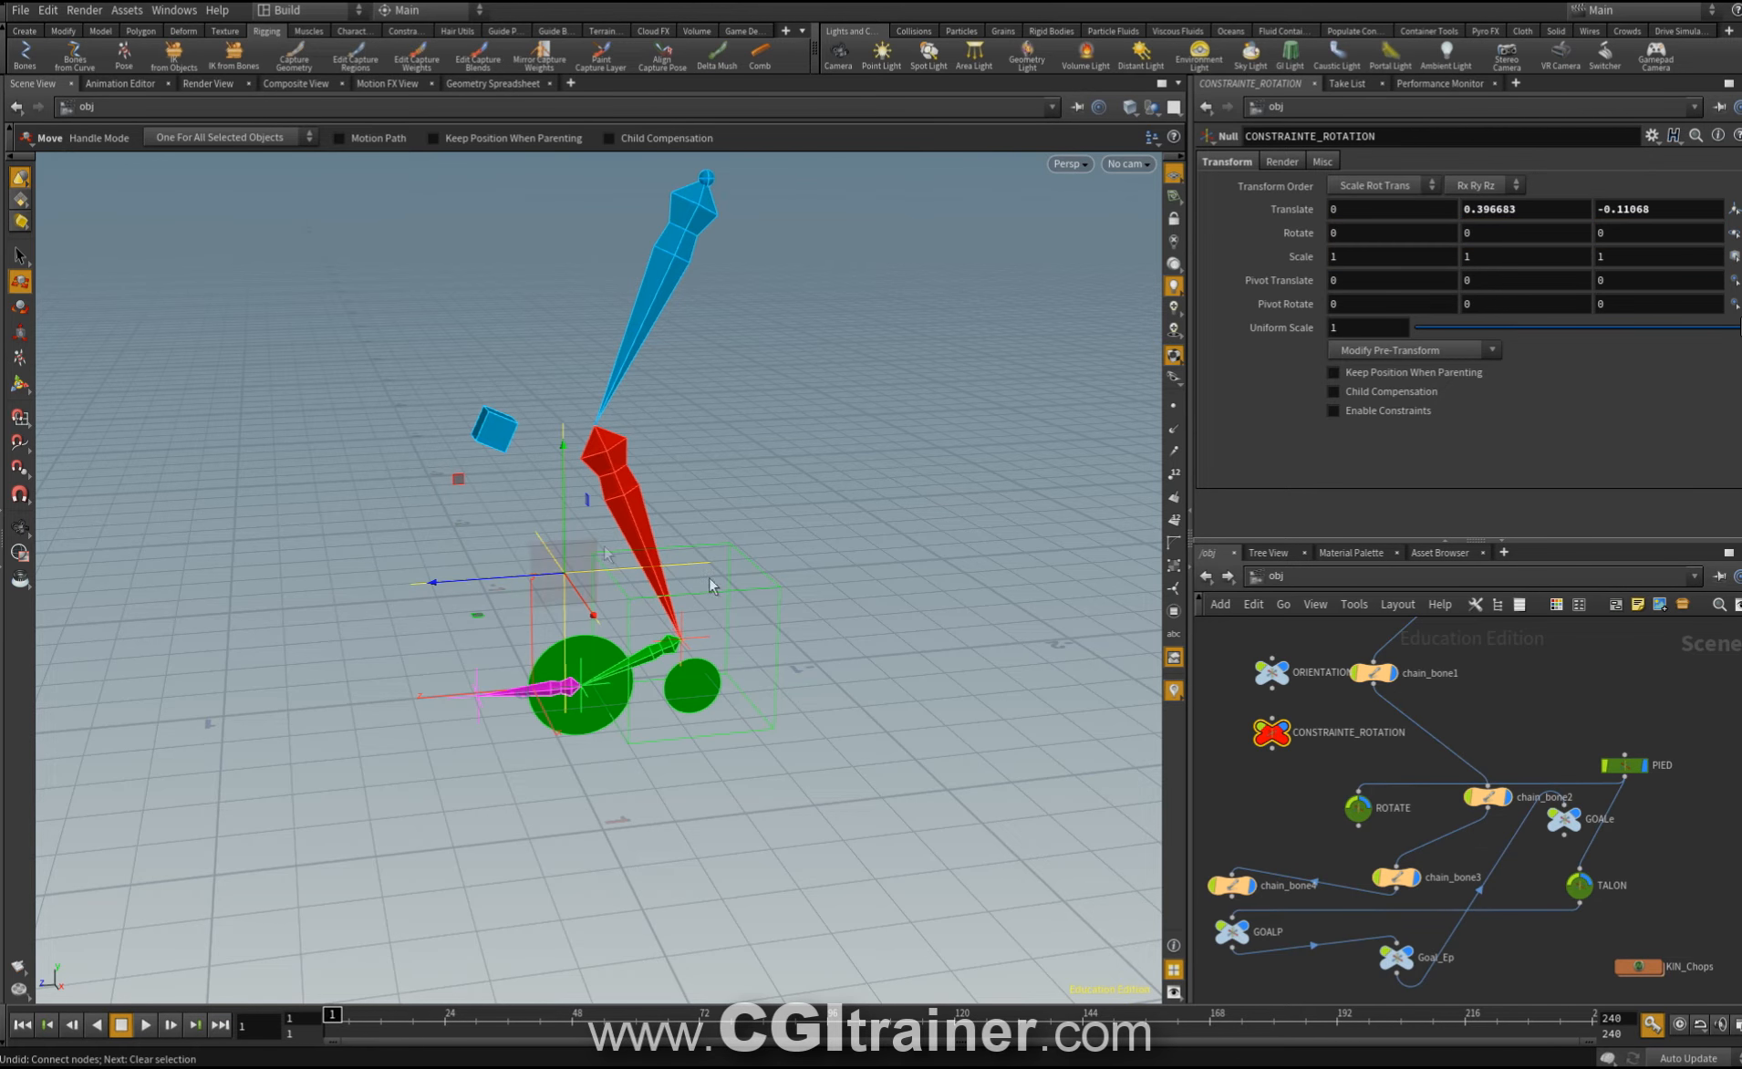
Zero CONSTRAINTE_ROTATION's translation by moving it into the pre-transform, and shift its node aside in the network.
{"action": "left_click", "coordinate": [1393, 352]}
{"action": "left_click", "coordinate": [1377, 440]}
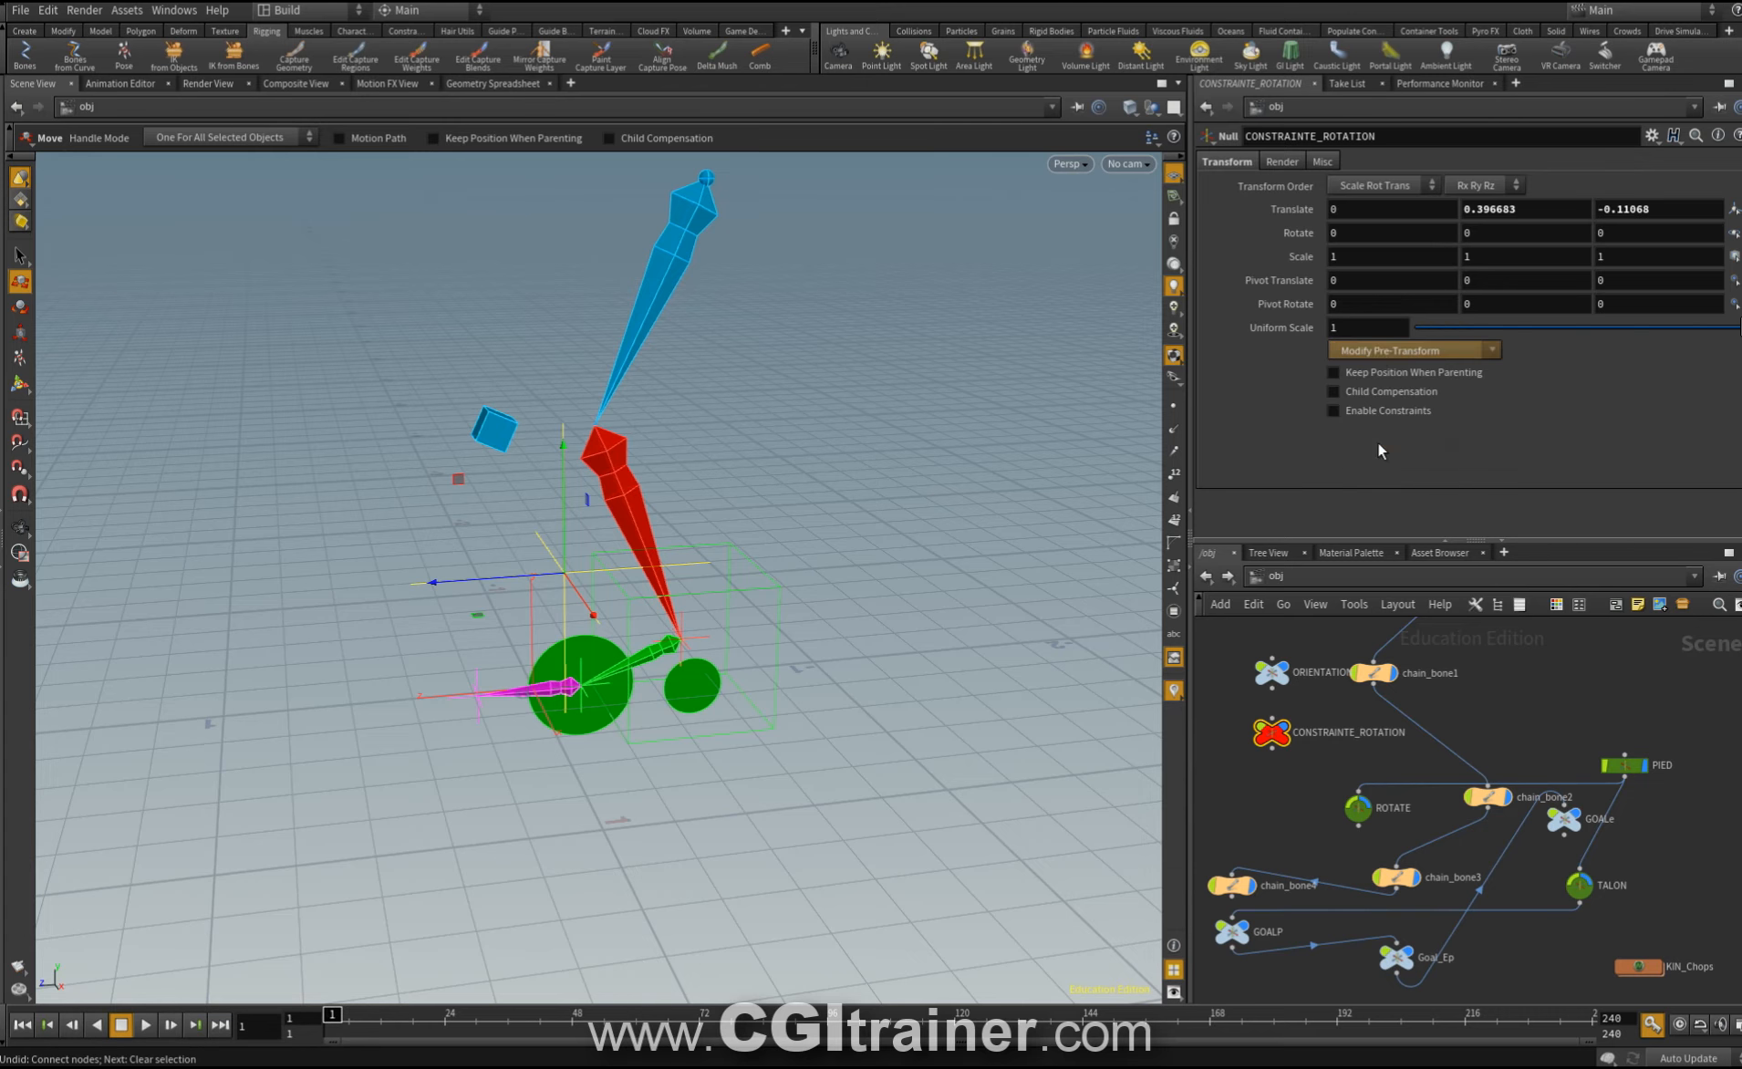
{"action": "left_click", "coordinate": [1382, 351]}
{"action": "left_click", "coordinate": [1383, 355]}
{"action": "left_click", "coordinate": [1383, 354]}
{"action": "left_click", "coordinate": [1377, 374]}
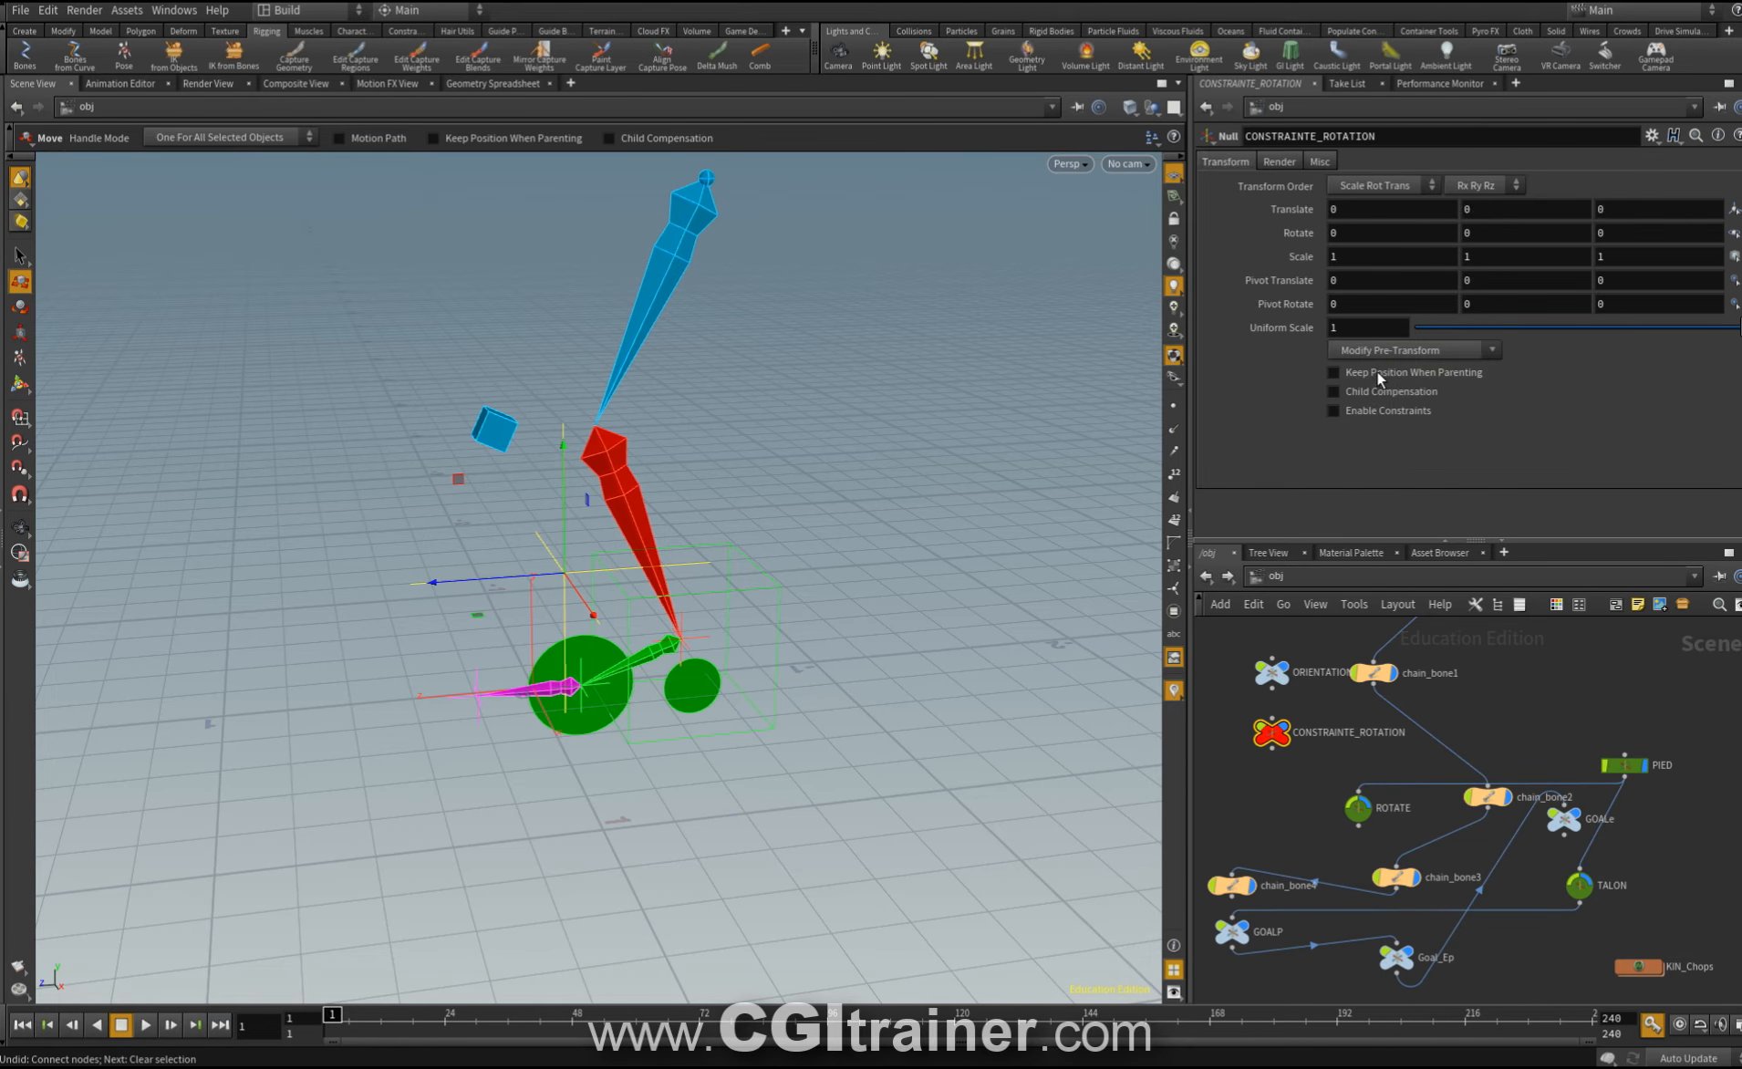
{"action": "left_click_drag", "start_coordinate": [1271, 739], "coordinate": [1254, 754]}
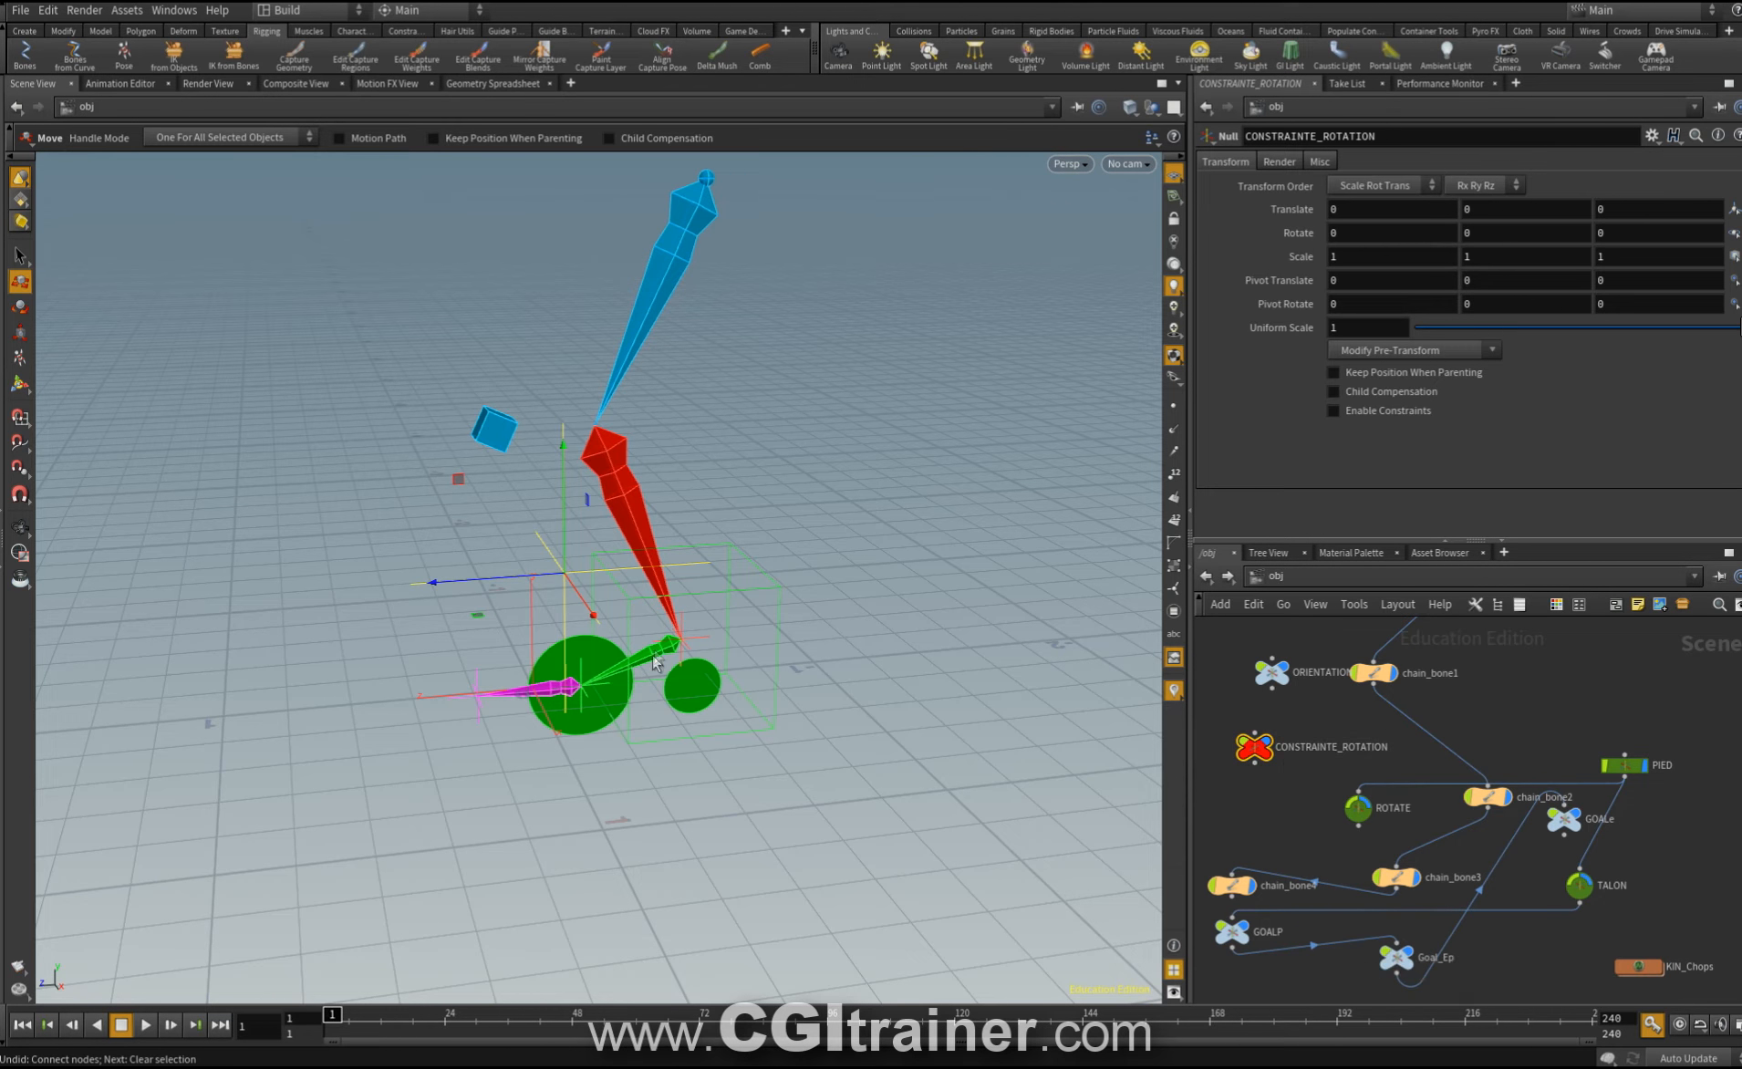
Set /obj/CONSTRAINTE_ROTATION as KIN_chain_bone3's Twist Affector inside KIN_Chops, and reset IK Twist after trying it.
{"action": "middle_click_drag", "start_coordinate": [1405, 882], "coordinate": [1403, 770]}
{"action": "left_click", "coordinate": [1399, 768]}
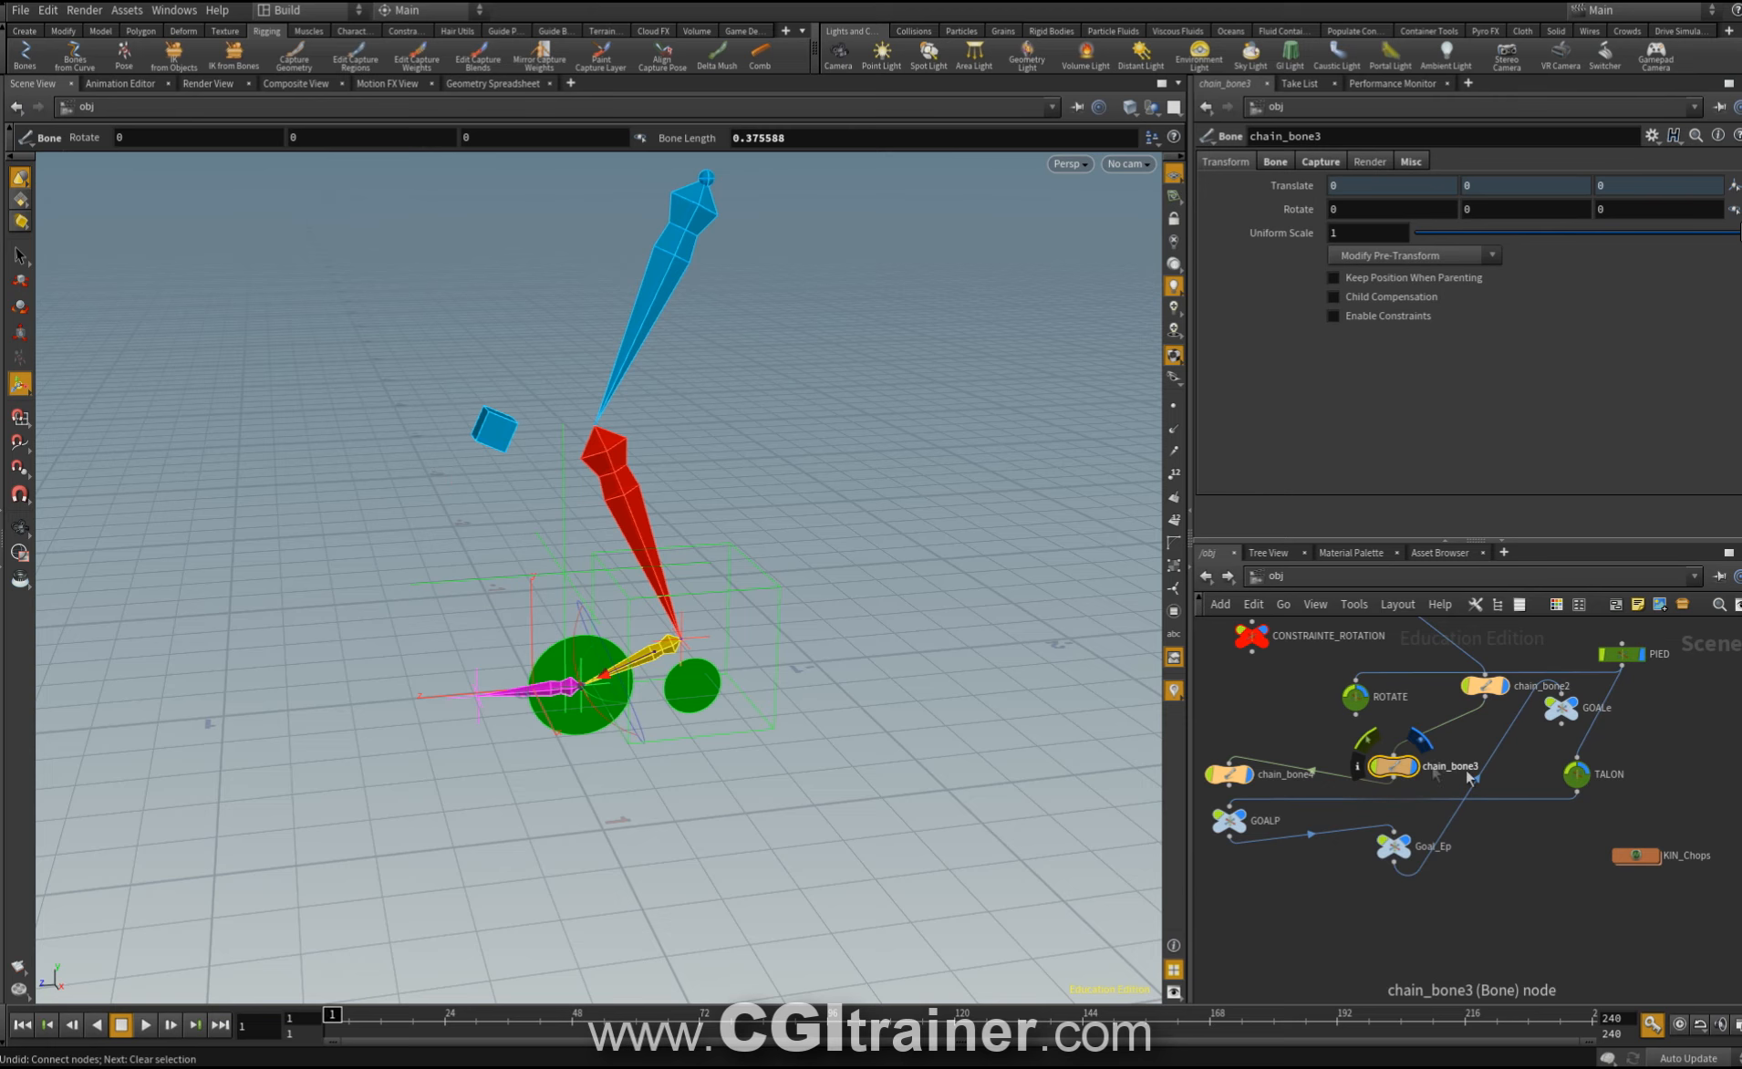
{"action": "double_click", "coordinate": [1637, 855]}
{"action": "middle_click_drag", "start_coordinate": [1470, 880], "coordinate": [1398, 808]}
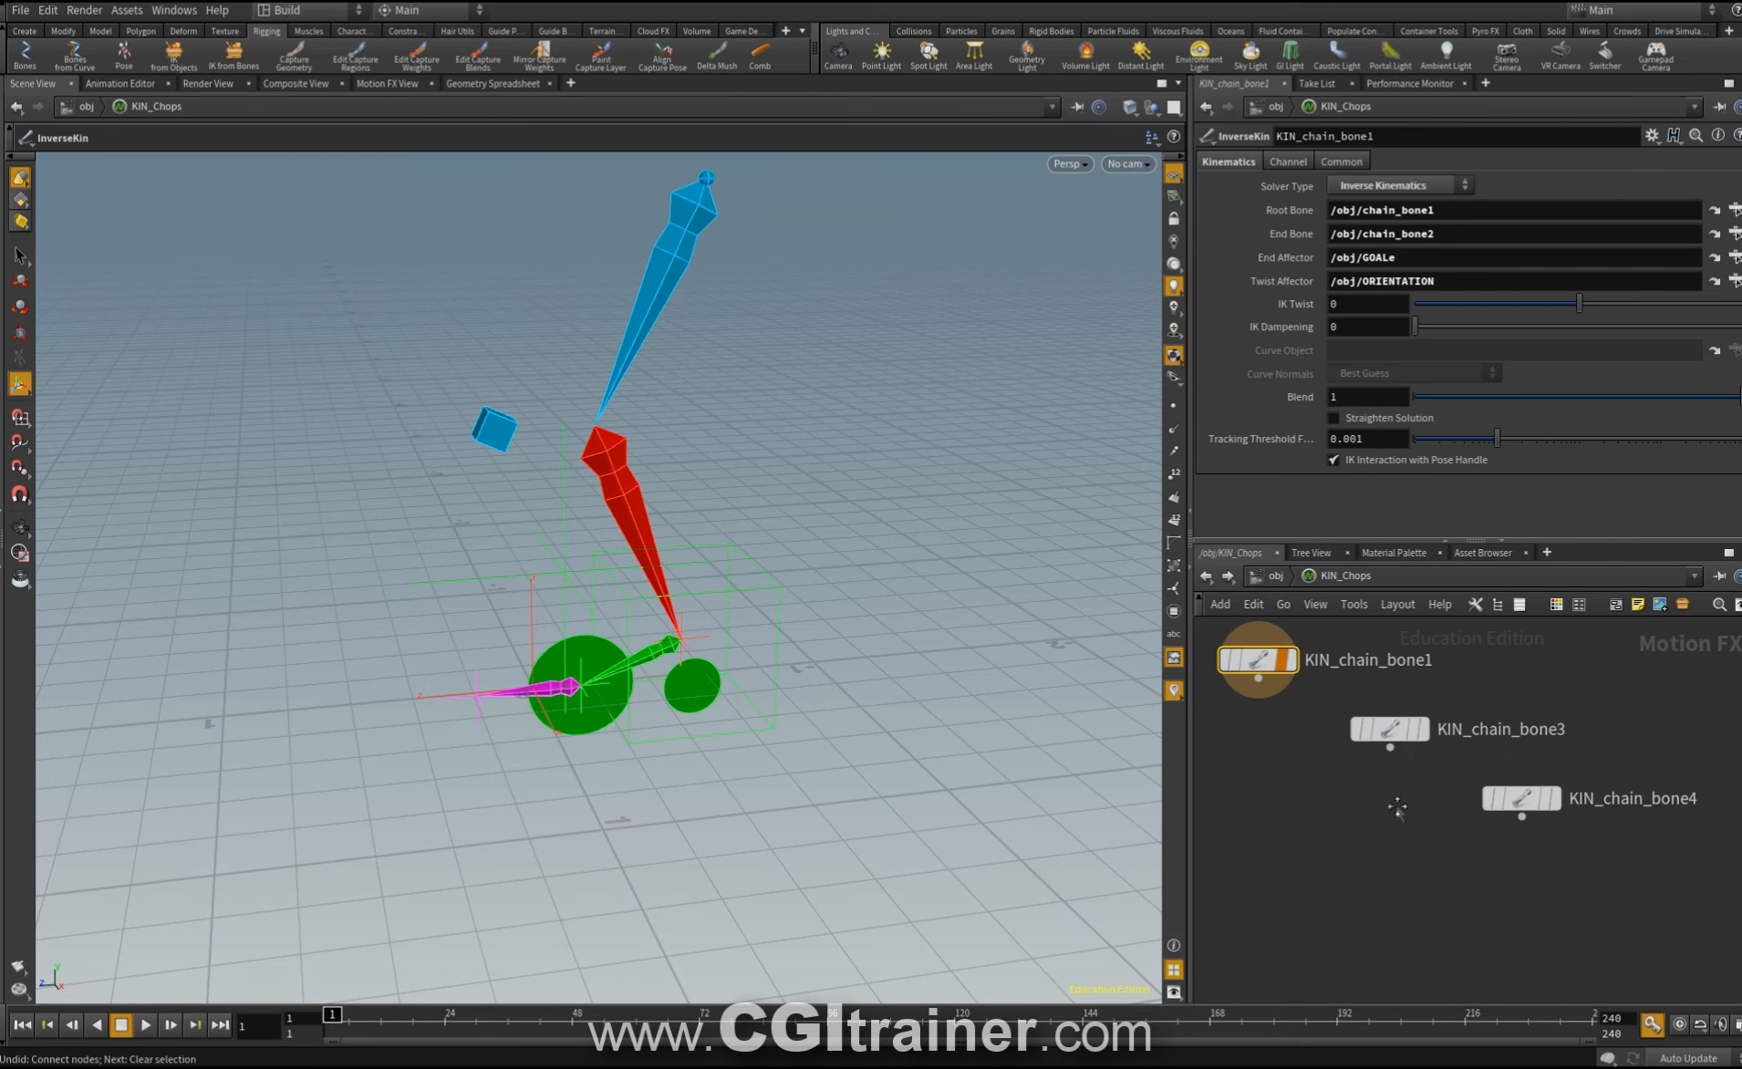
{"action": "left_click", "coordinate": [1390, 730]}
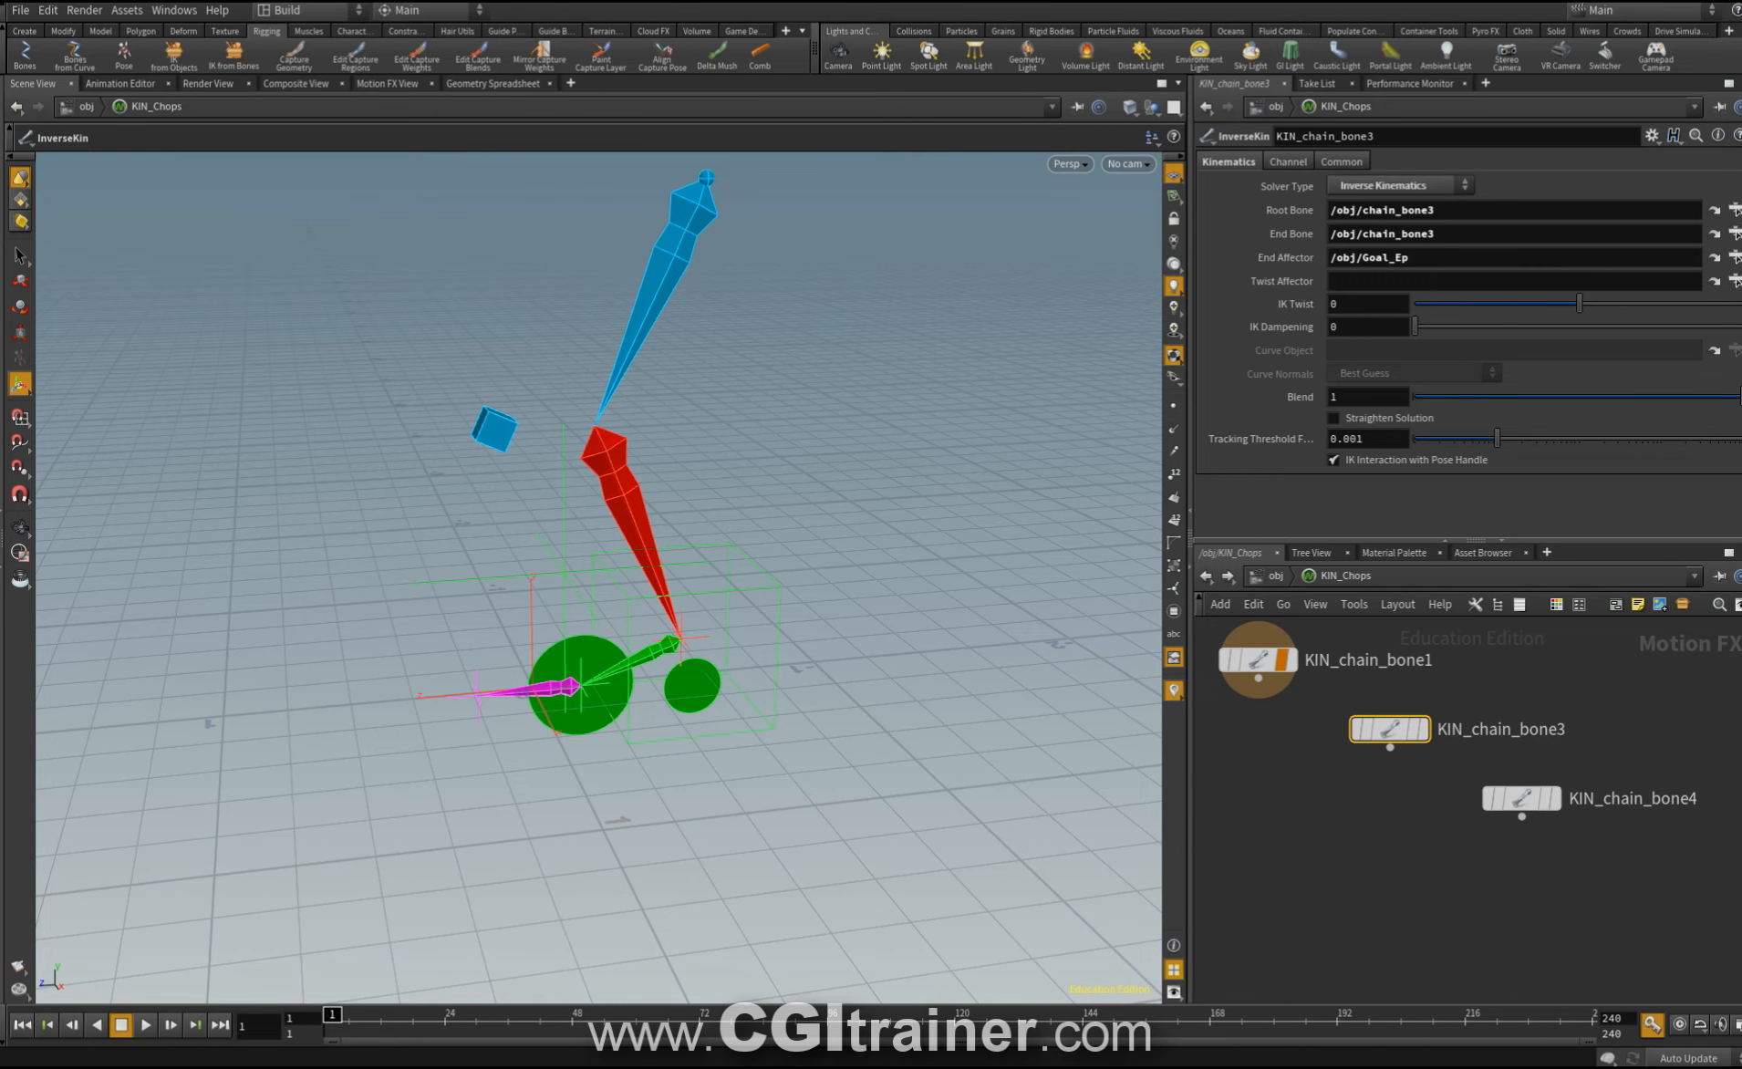
{"action": "left_click", "coordinate": [1734, 281]}
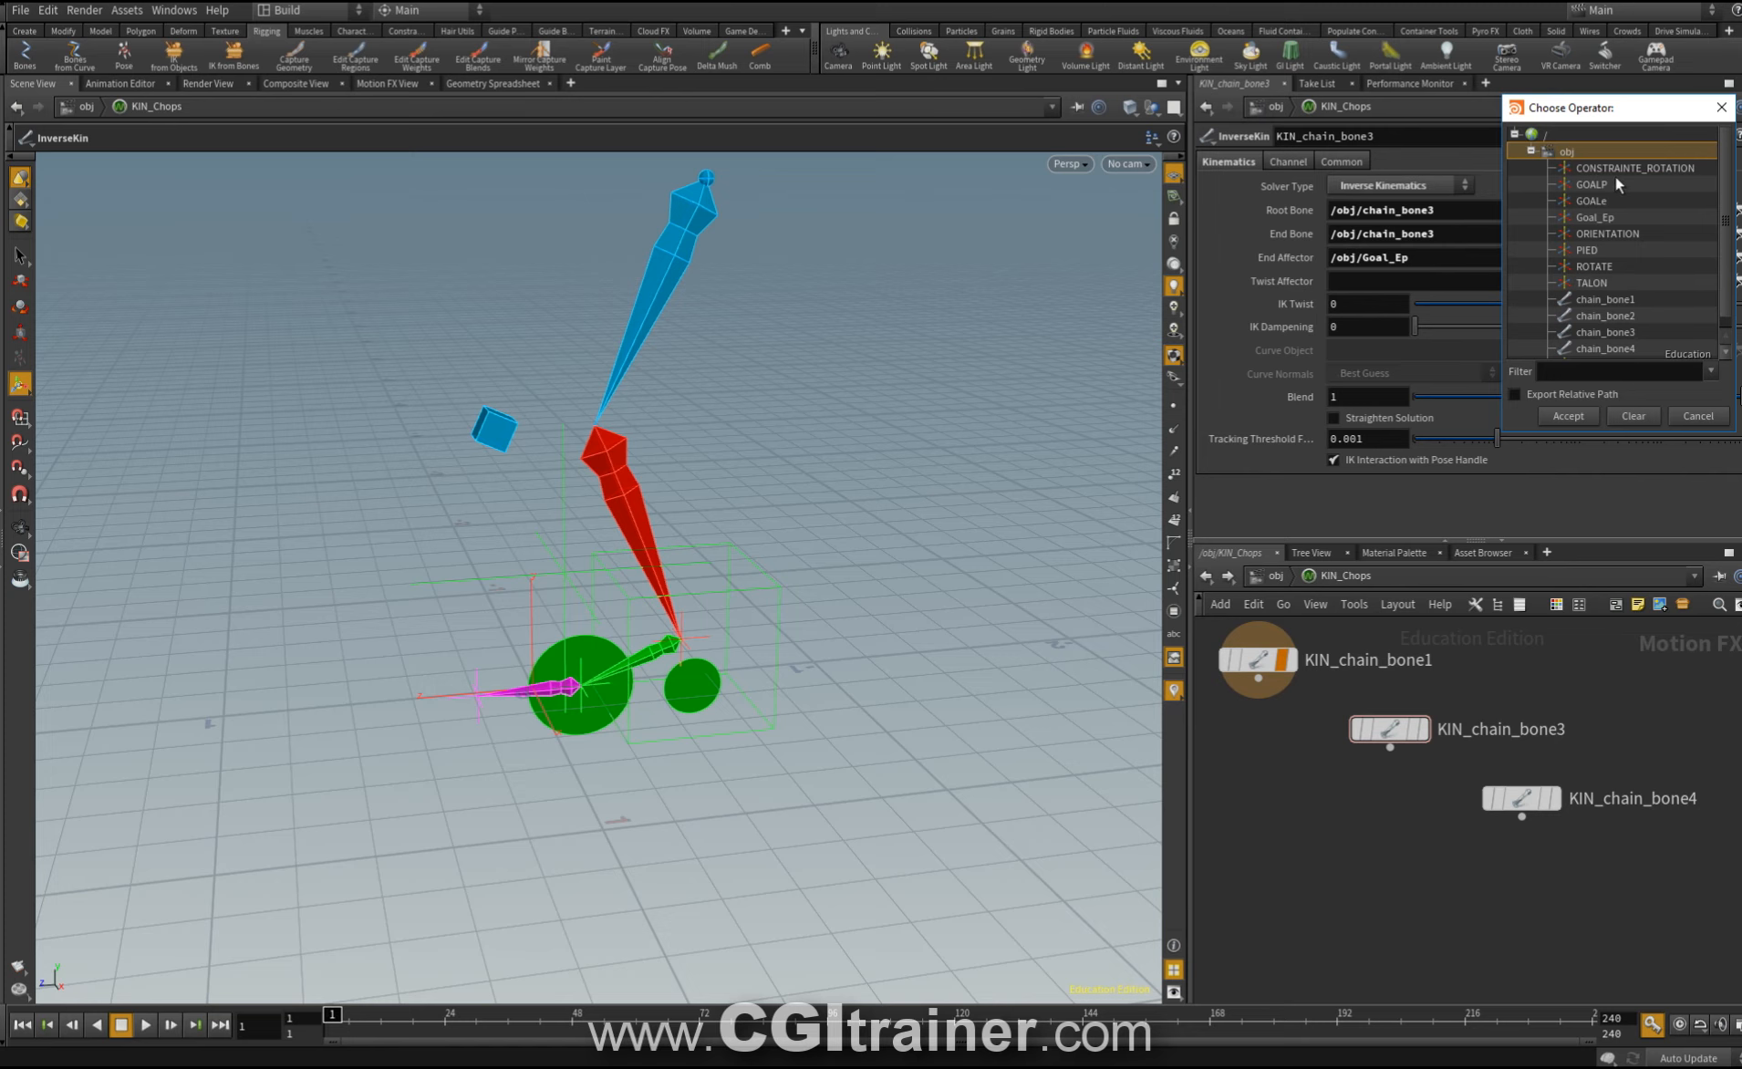
{"action": "left_click", "coordinate": [1653, 167]}
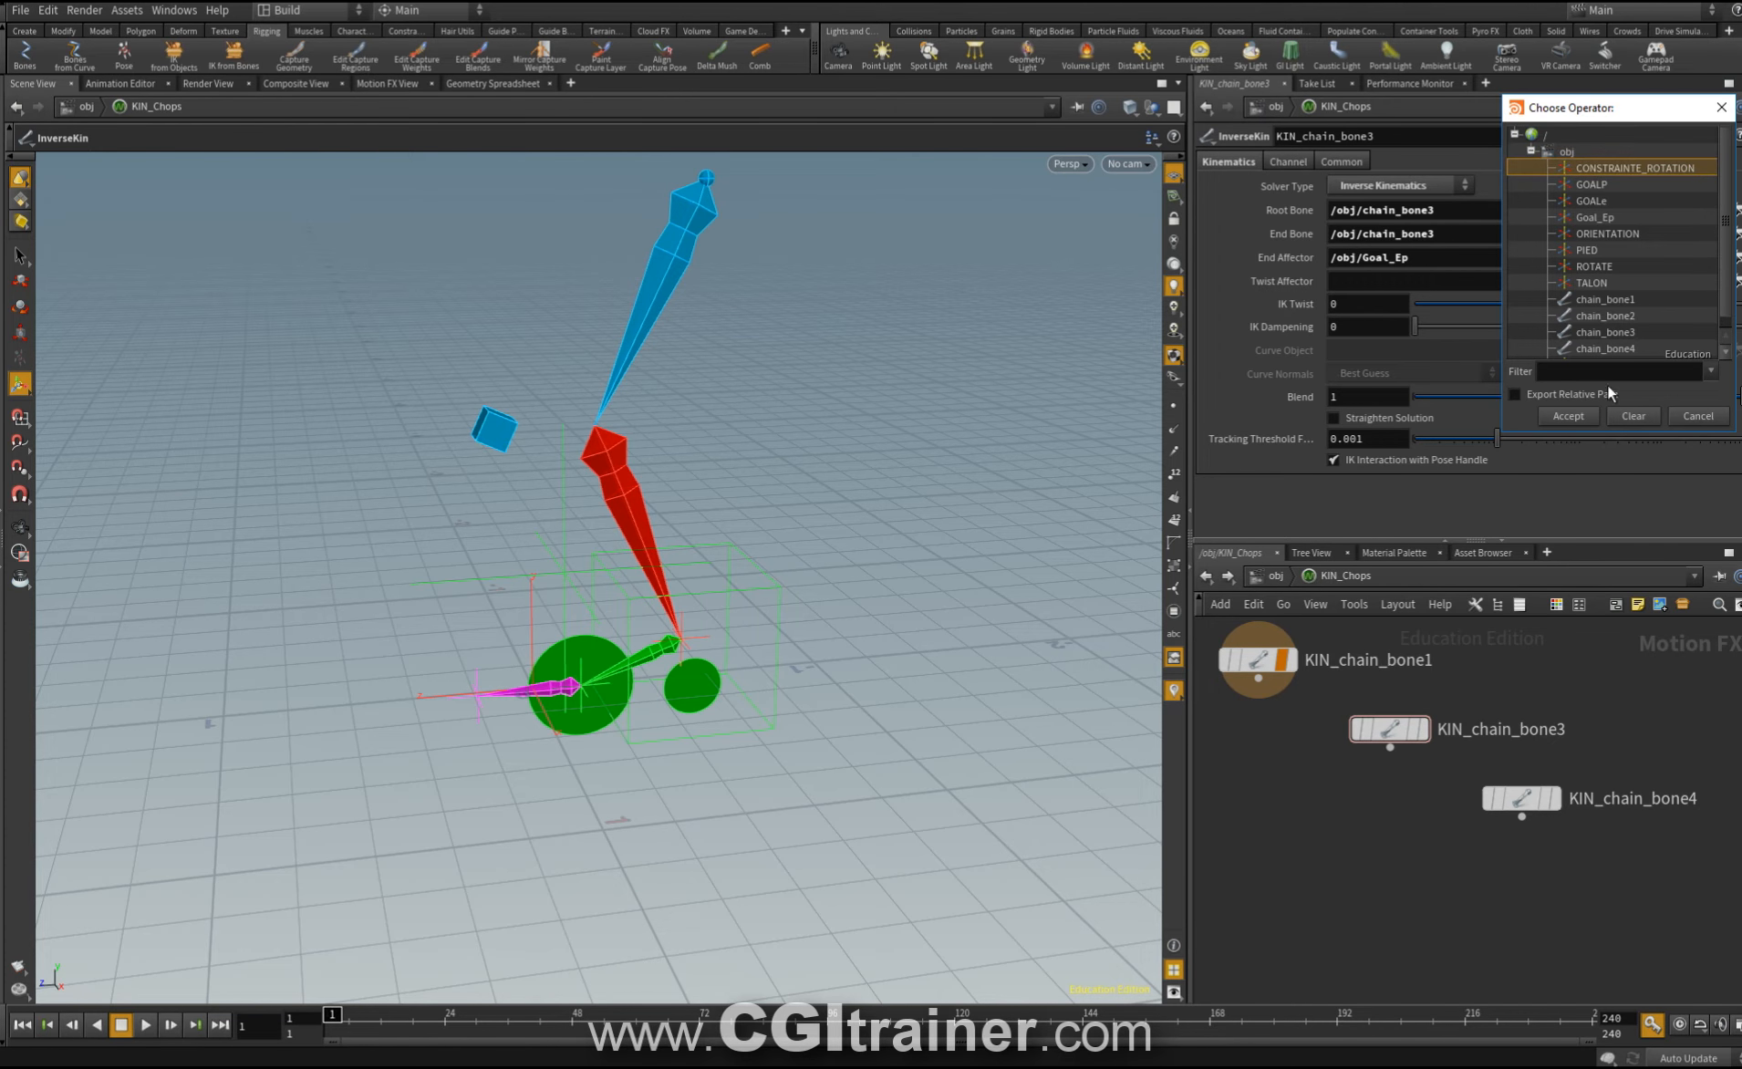
{"action": "left_click", "coordinate": [1569, 415]}
{"action": "mouse_move", "coordinate": [1580, 302]}
{"action": "left_mouse_down"}
{"action": "mouse_move", "coordinate": [1618, 296]}
{"action": "mouse_move", "coordinate": [1546, 306]}
{"action": "mouse_move", "coordinate": [1605, 290]}
{"action": "mouse_move", "coordinate": [1567, 296]}
{"action": "mouse_move", "coordinate": [1582, 296]}
{"action": "left_mouse_up"}
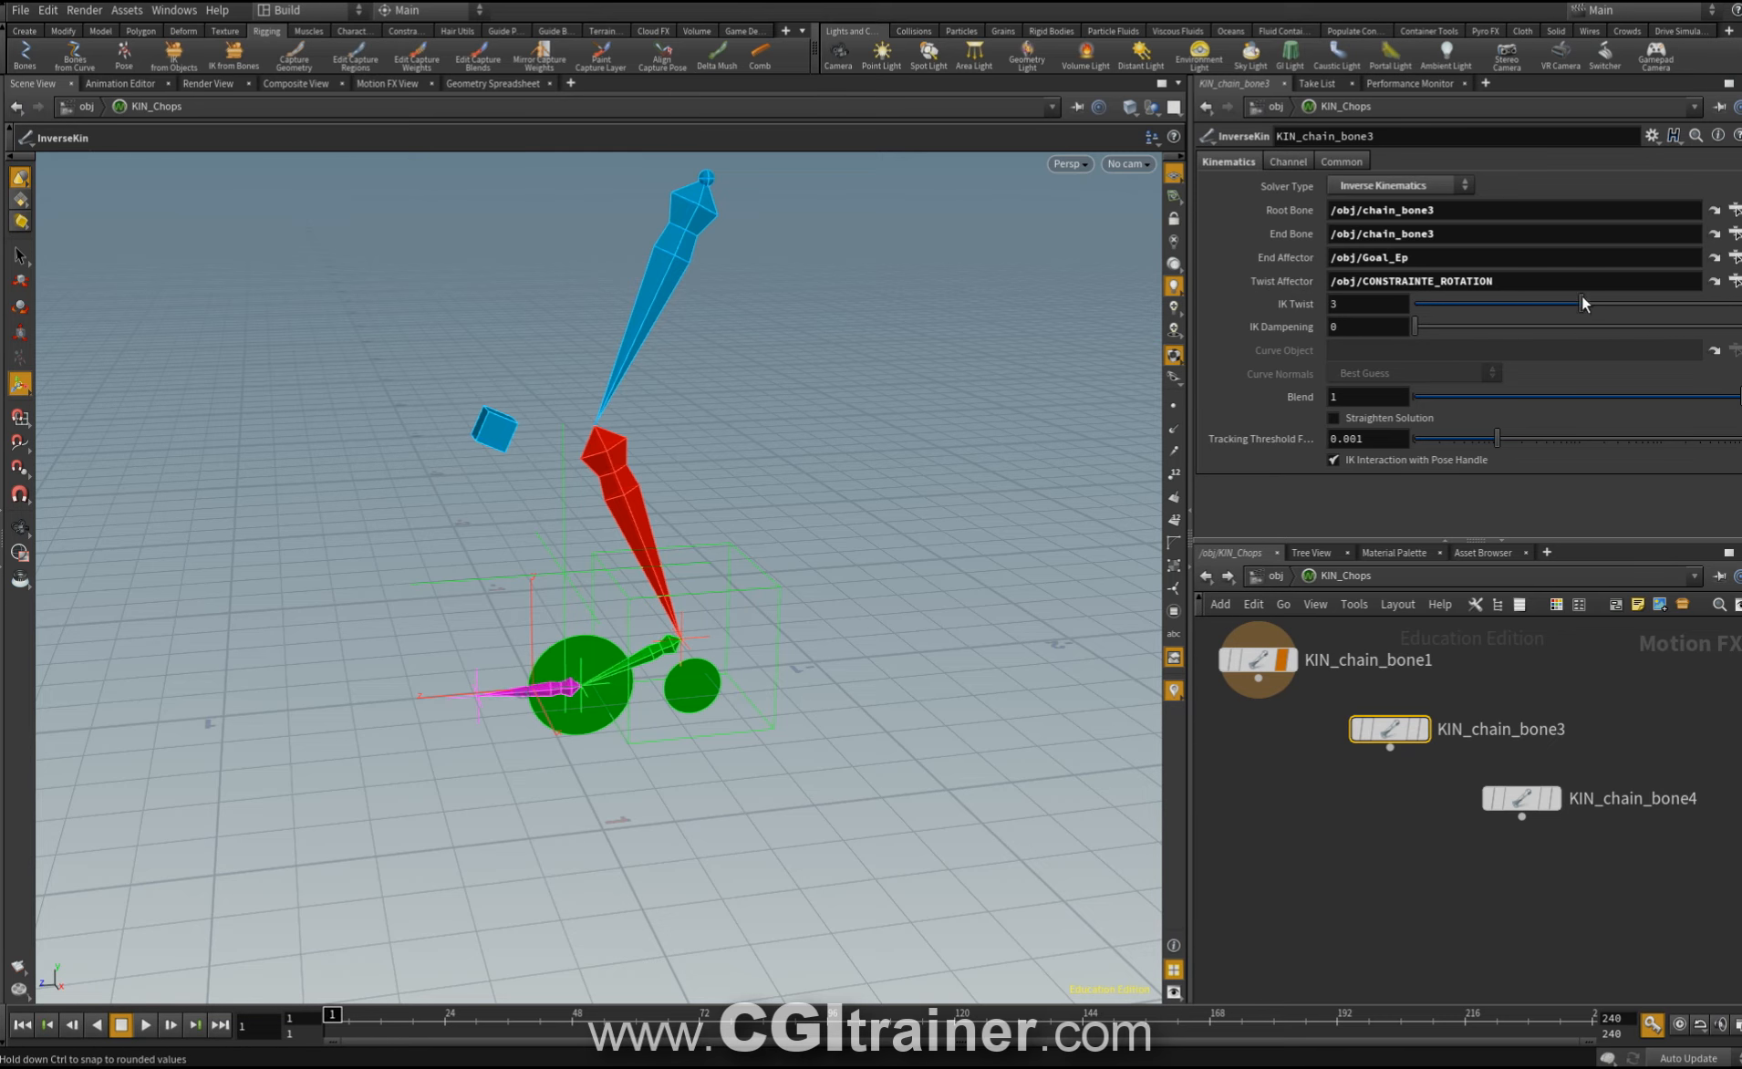
{"action": "middle_click", "coordinate": [1281, 307], "text": "ctrl"}
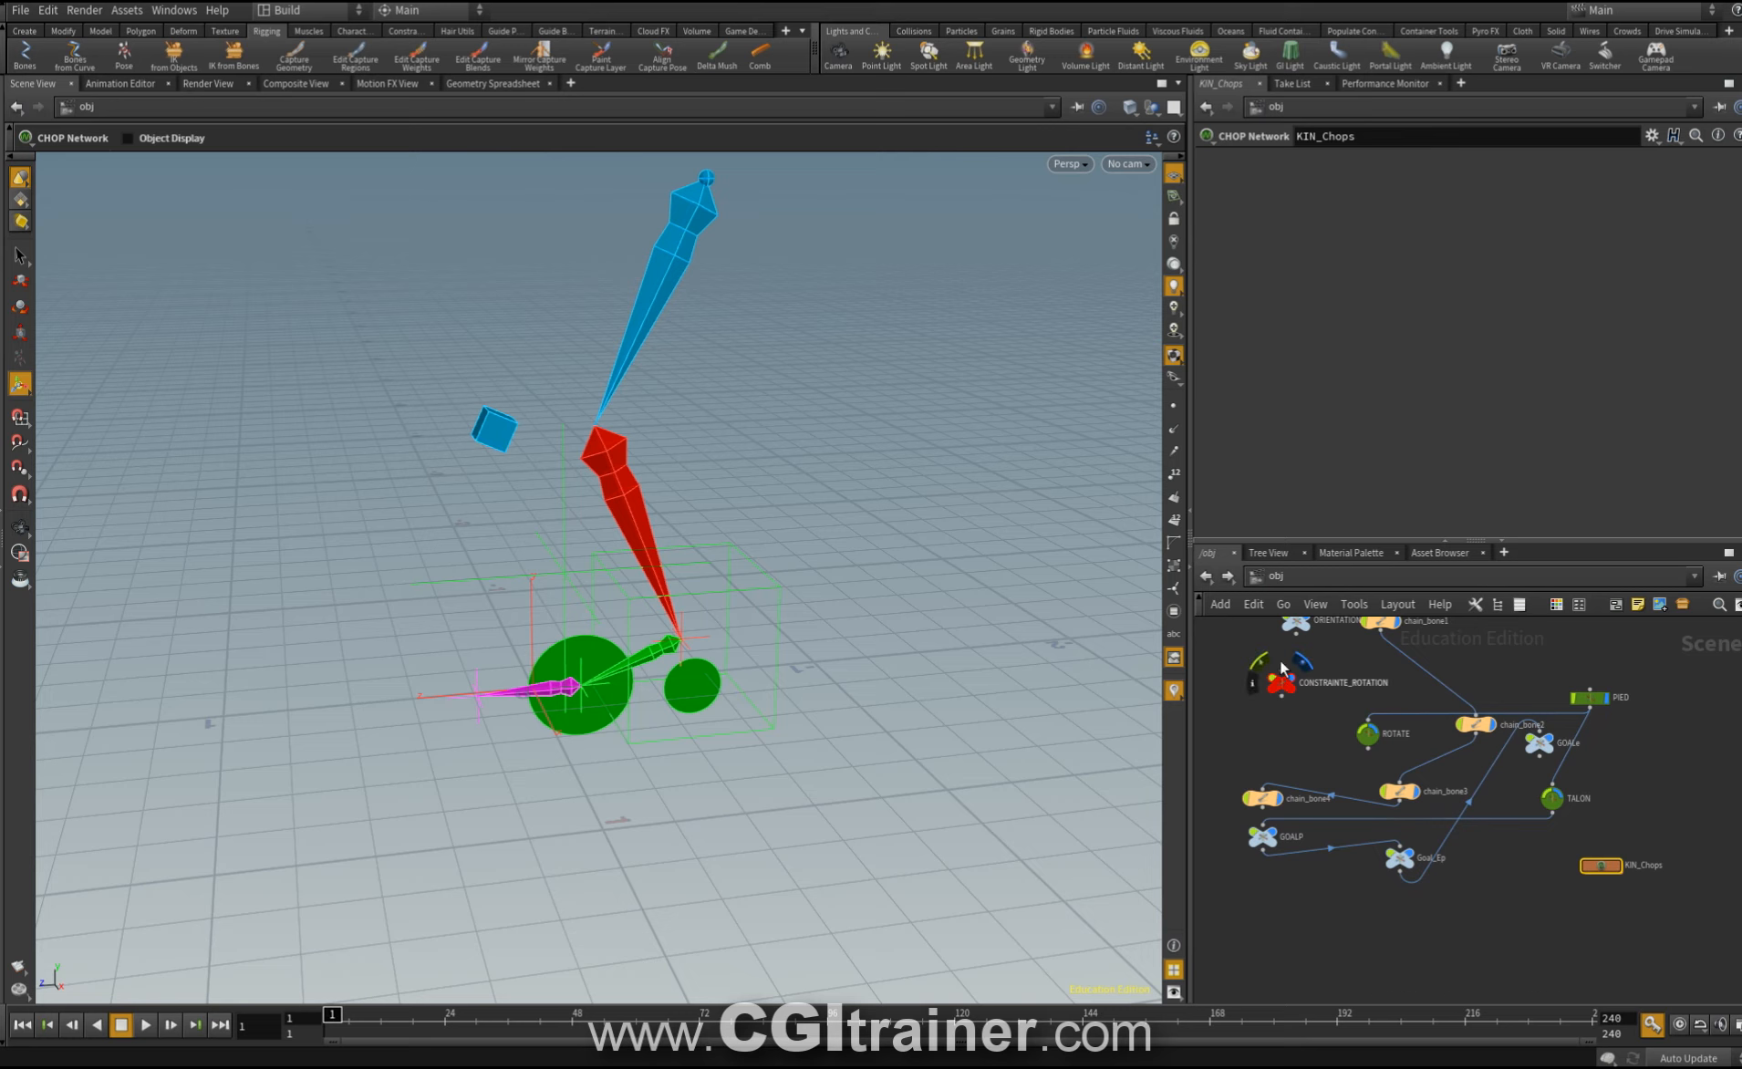
Parent CONSTRAINTE_ROTATION to PIED and undo test moves of the null.
{"action": "left_click", "coordinate": [1284, 667]}
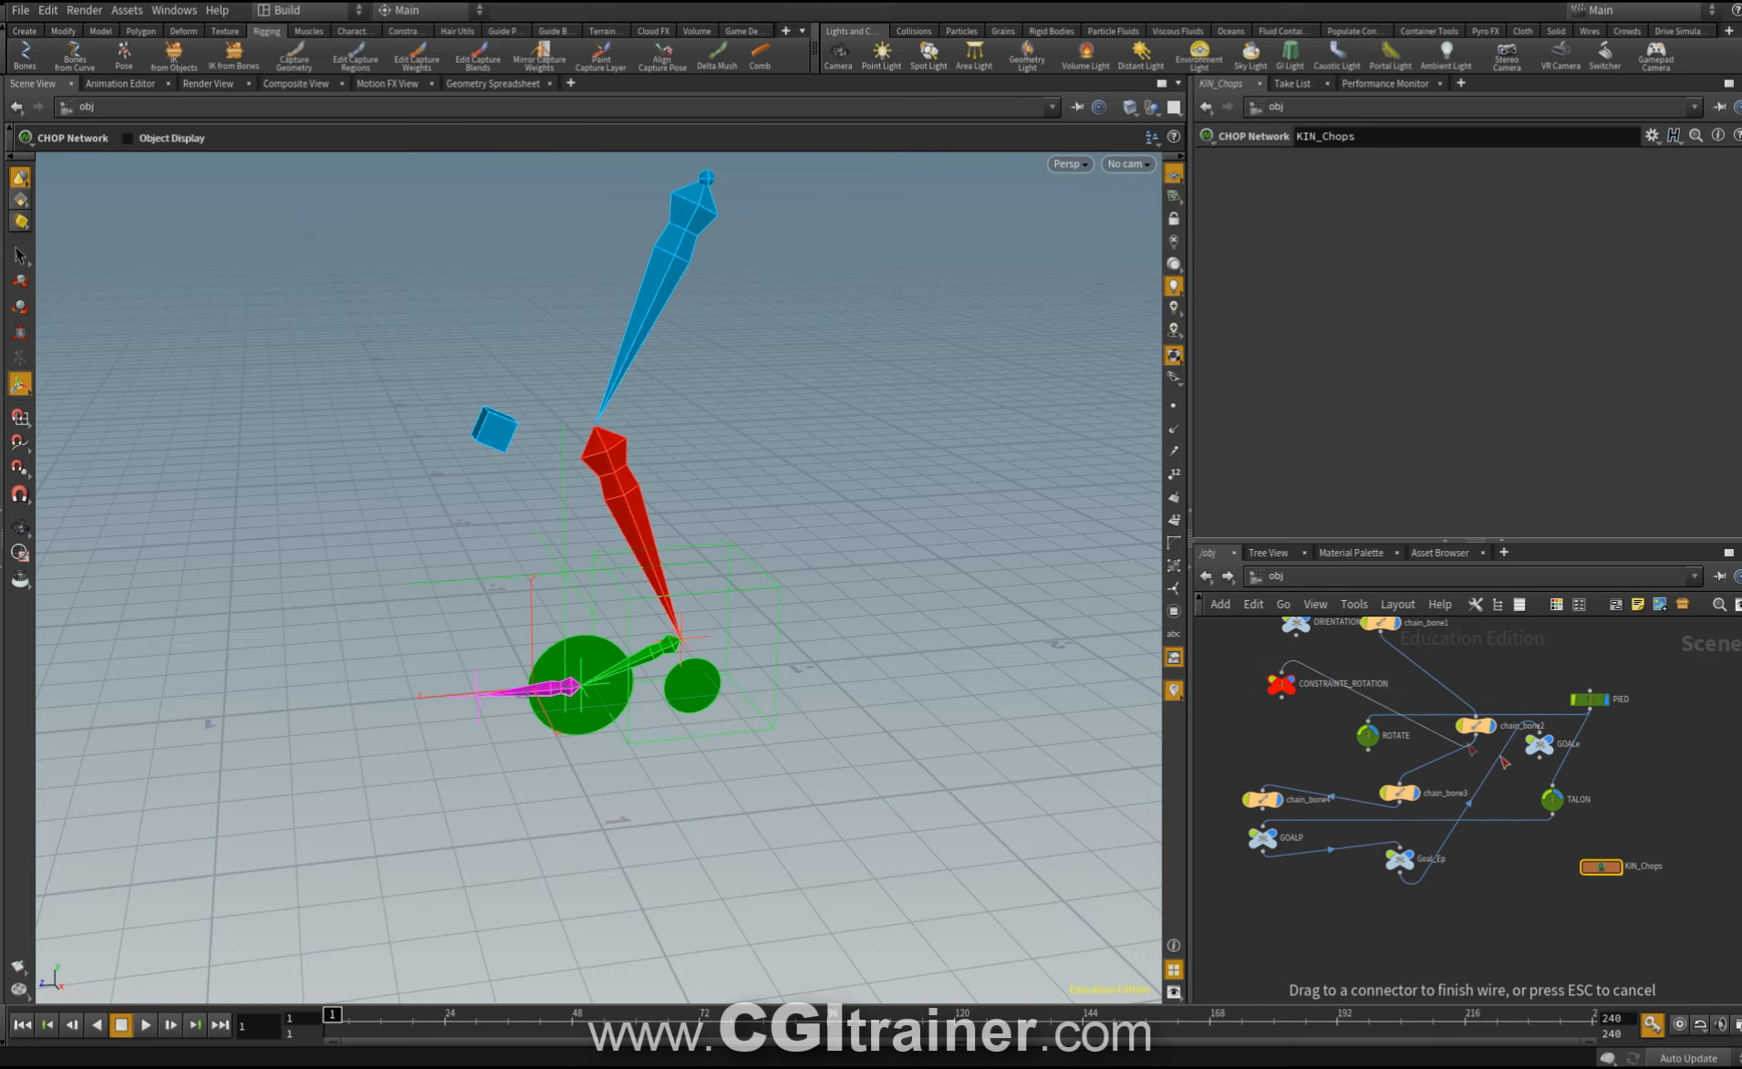
{"action": "left_click", "coordinate": [1589, 721]}
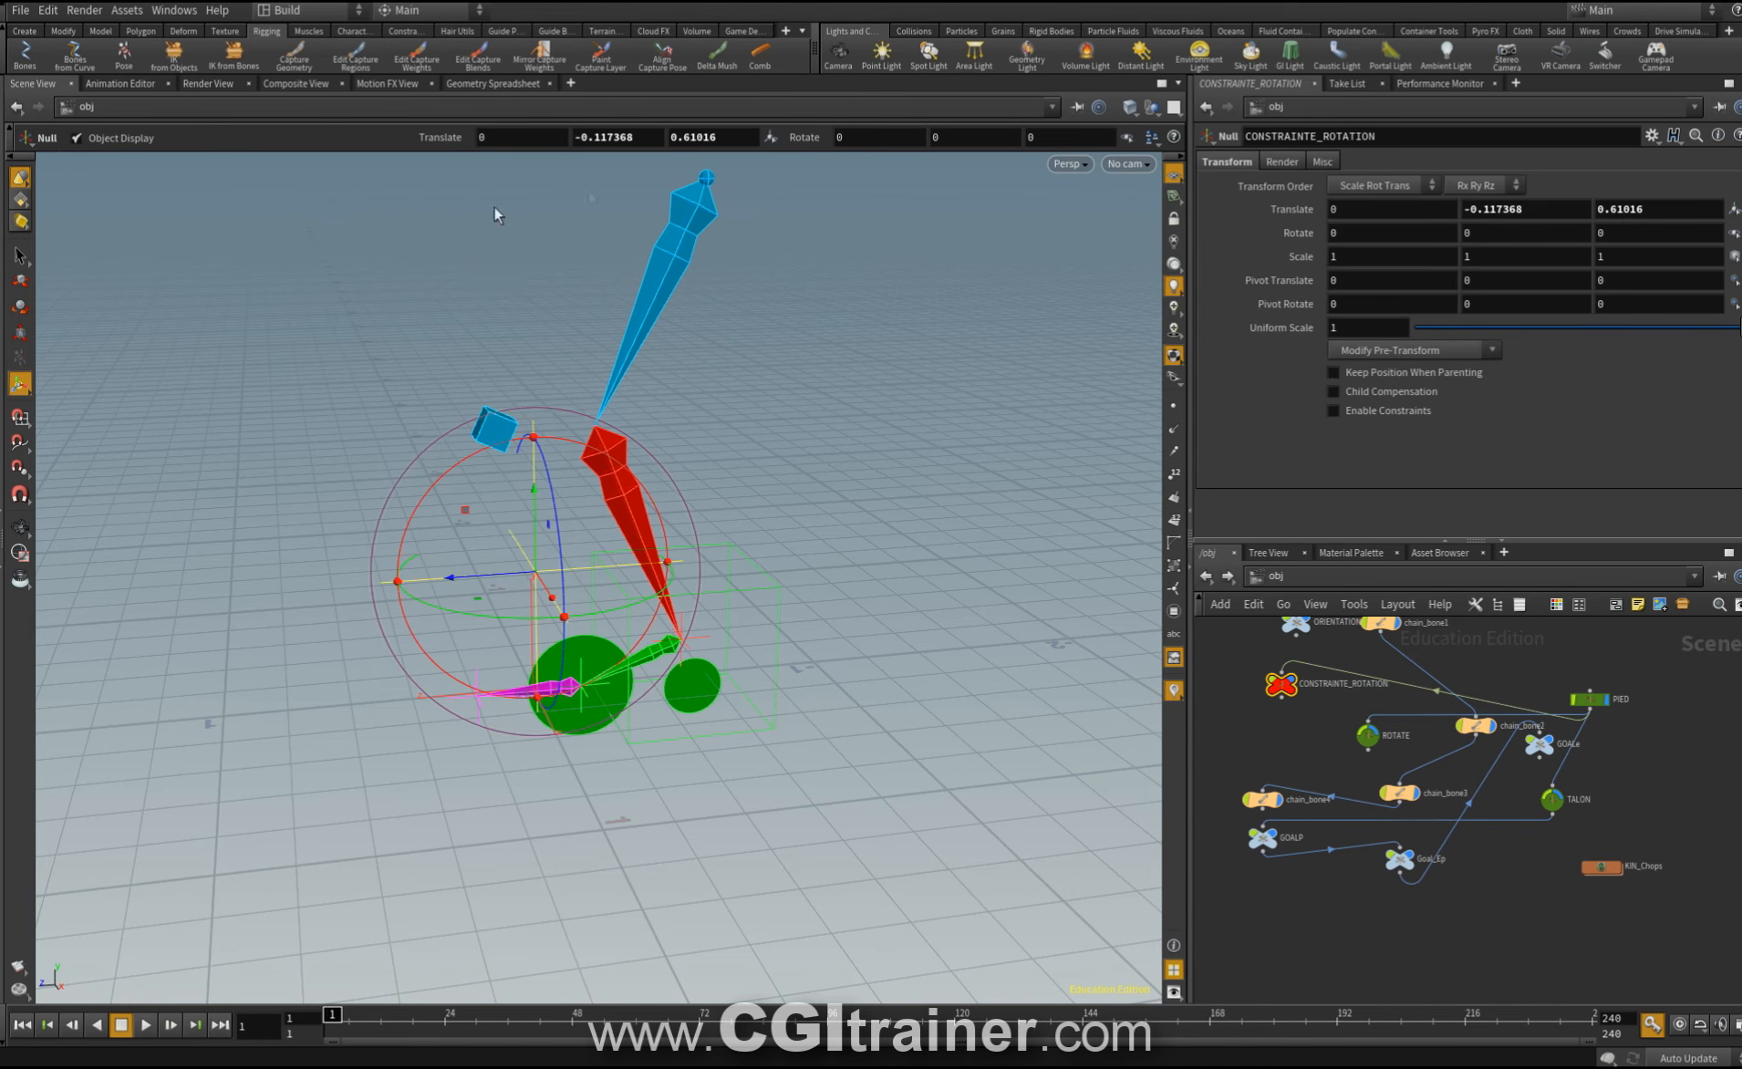
{"action": "mouse_move", "coordinate": [543, 587]}
{"action": "left_mouse_down"}
{"action": "mouse_move", "coordinate": [554, 606]}
{"action": "mouse_move", "coordinate": [531, 563]}
{"action": "left_mouse_up"}
{"action": "key", "text": "ctrl+z"}
{"action": "key", "text": "ctrl+z"}
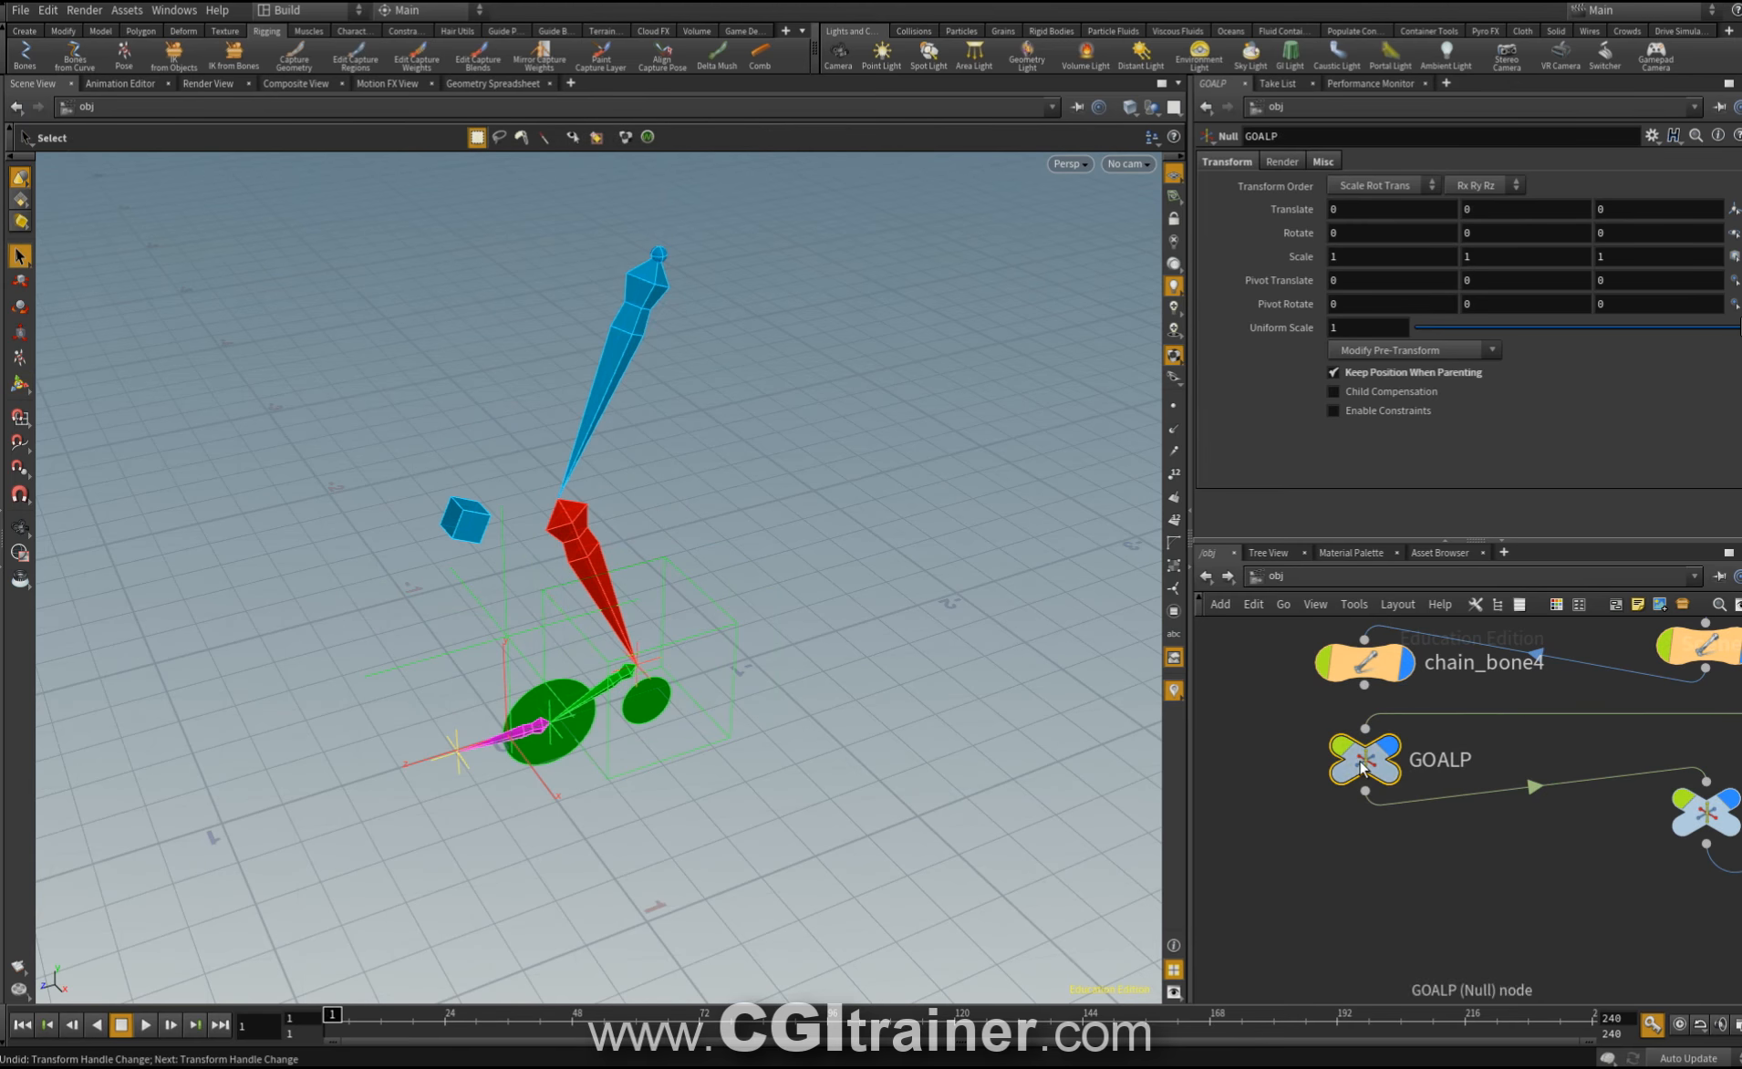
Change GOALP's control1 display to Circles in shaded mode, restrict it to the foot's side plane, and enlarge its scale.
{"action": "mouse_move", "coordinate": [1369, 757]}
{"action": "double_click", "coordinate": [1373, 763]}
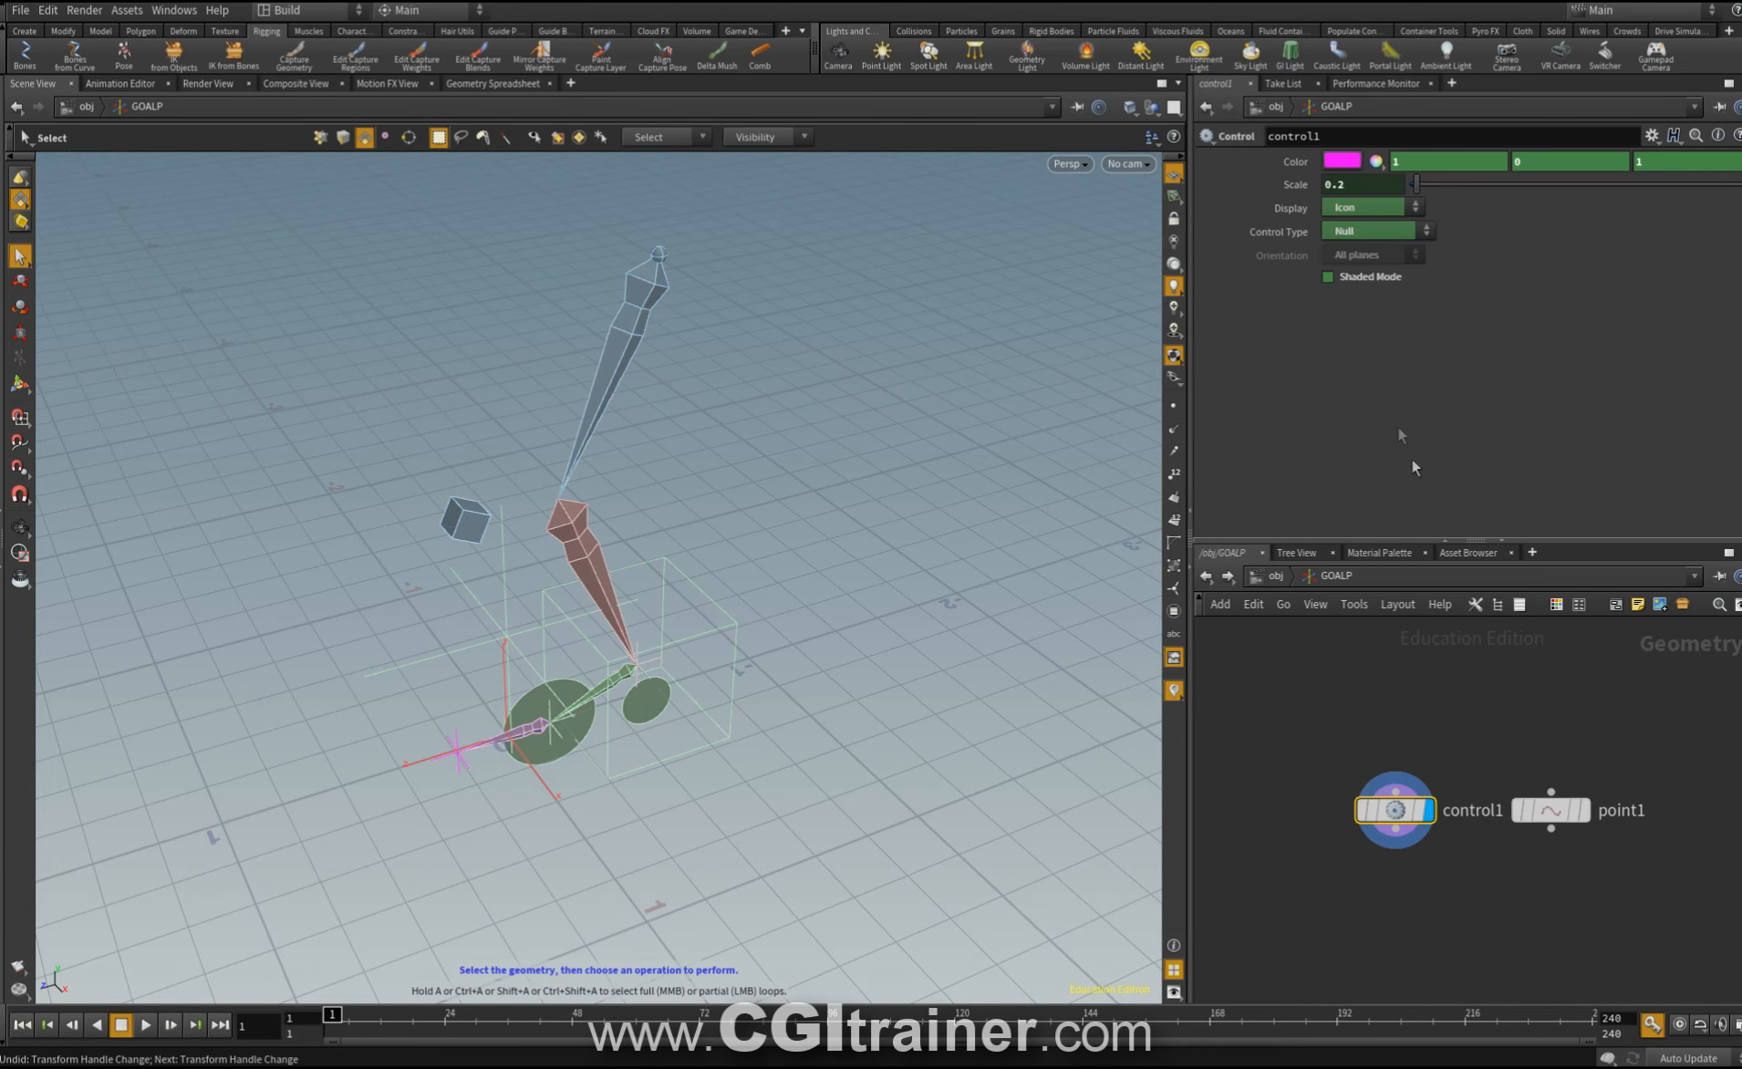
{"action": "left_click", "coordinate": [1355, 229]}
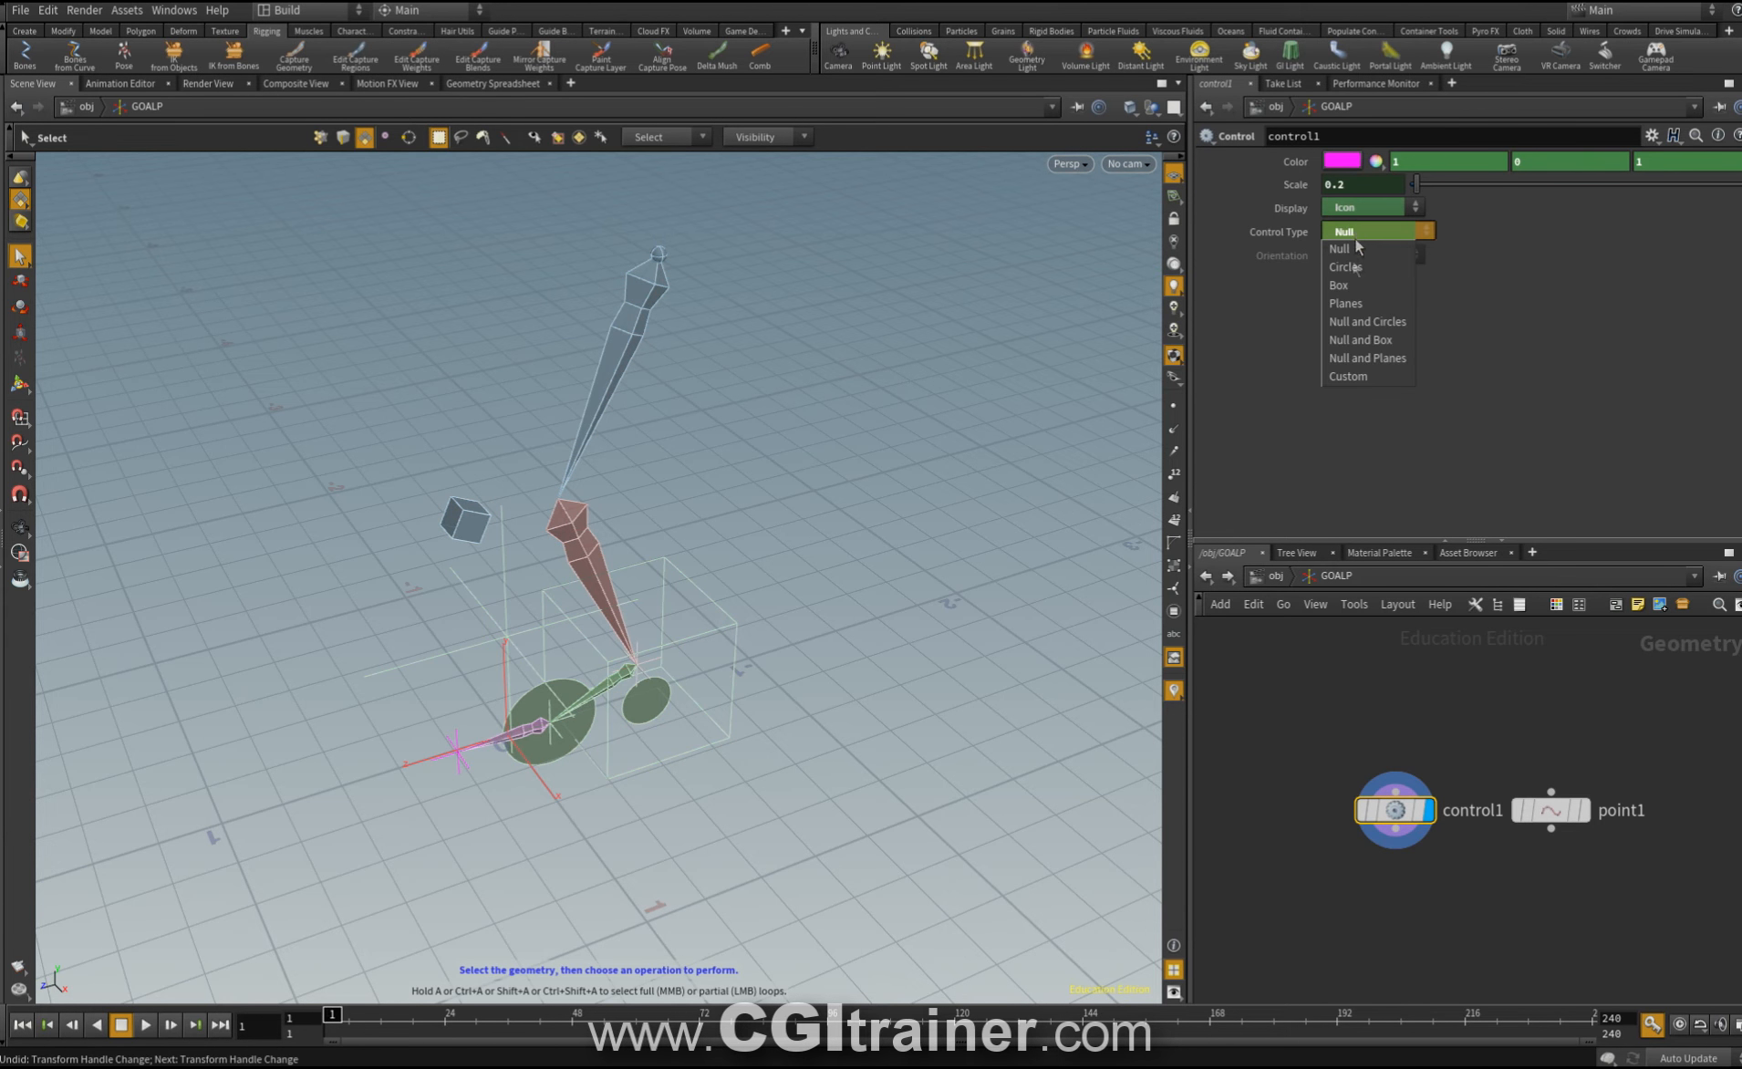
{"action": "left_click", "coordinate": [1350, 268]}
{"action": "left_click", "coordinate": [1356, 257]}
{"action": "left_click", "coordinate": [1361, 272]}
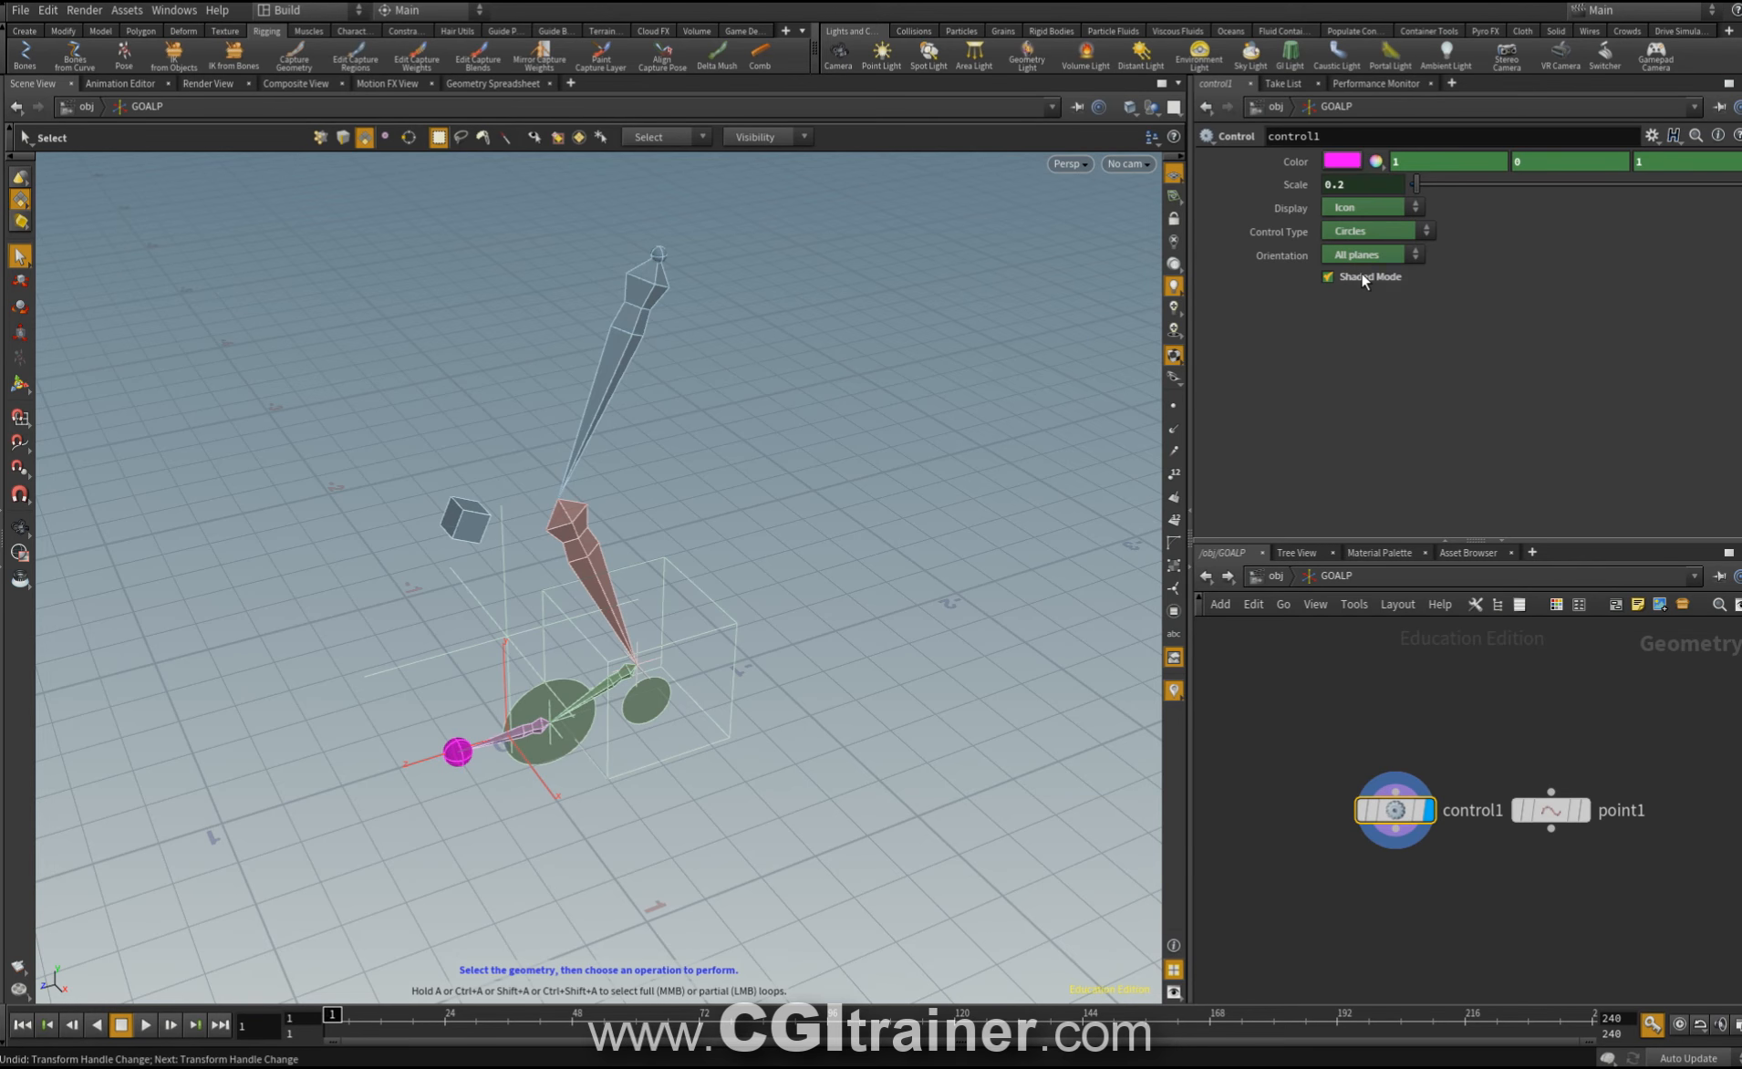
{"action": "left_click", "coordinate": [1363, 252]}
{"action": "left_click", "coordinate": [1363, 261]}
{"action": "left_click_drag", "start_coordinate": [1417, 185], "coordinate": [1429, 185]}
{"action": "key", "text": "u"}
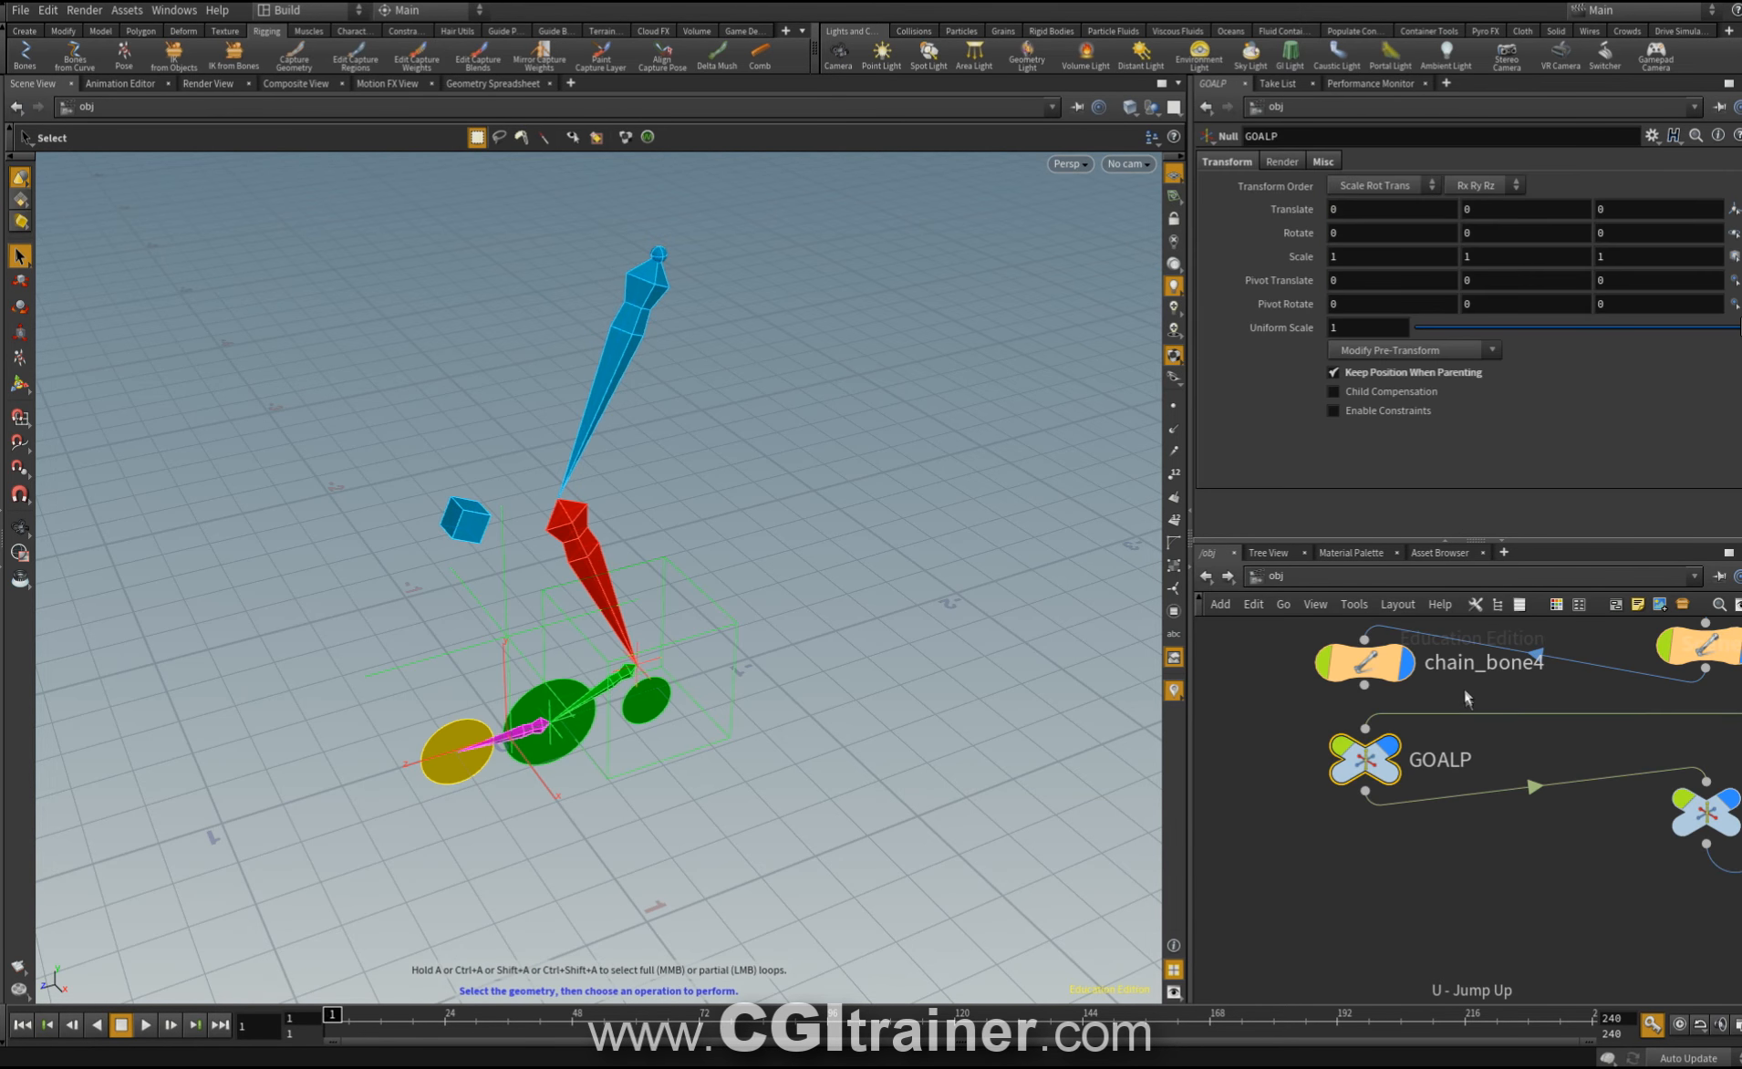
Colour the GOALP node green and give it the circle node shape like the other controls.
{"action": "key", "text": "c"}
{"action": "left_click", "coordinate": [1629, 926]}
{"action": "mouse_move", "coordinate": [1373, 764]}
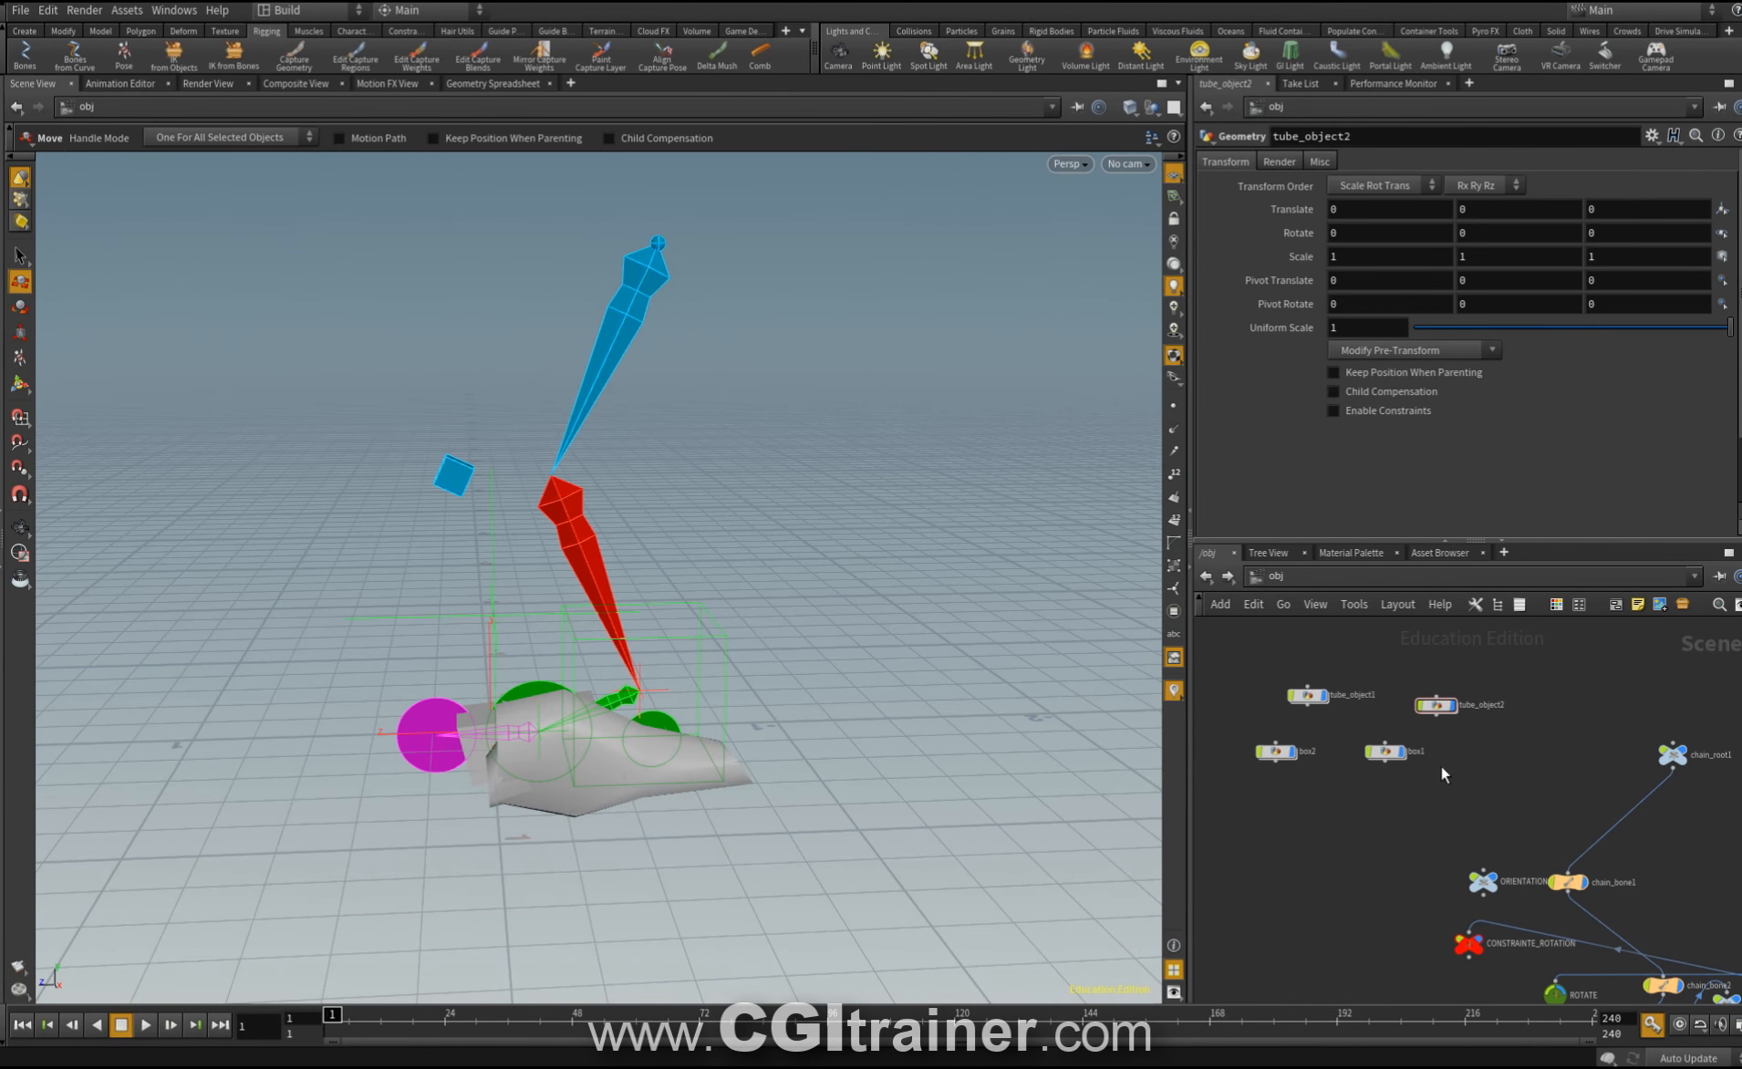
Move the four leg geometry nodes closer to the bone network and parent tube_object1 to chain_bone1.
{"action": "mouse_move", "coordinate": [1445, 771]}
{"action": "middle_mouse_down"}
{"action": "mouse_move", "coordinate": [1460, 749]}
{"action": "mouse_move", "coordinate": [1460, 768]}
{"action": "middle_mouse_up"}
{"action": "left_click_drag", "start_coordinate": [1520, 787], "coordinate": [1242, 631]}
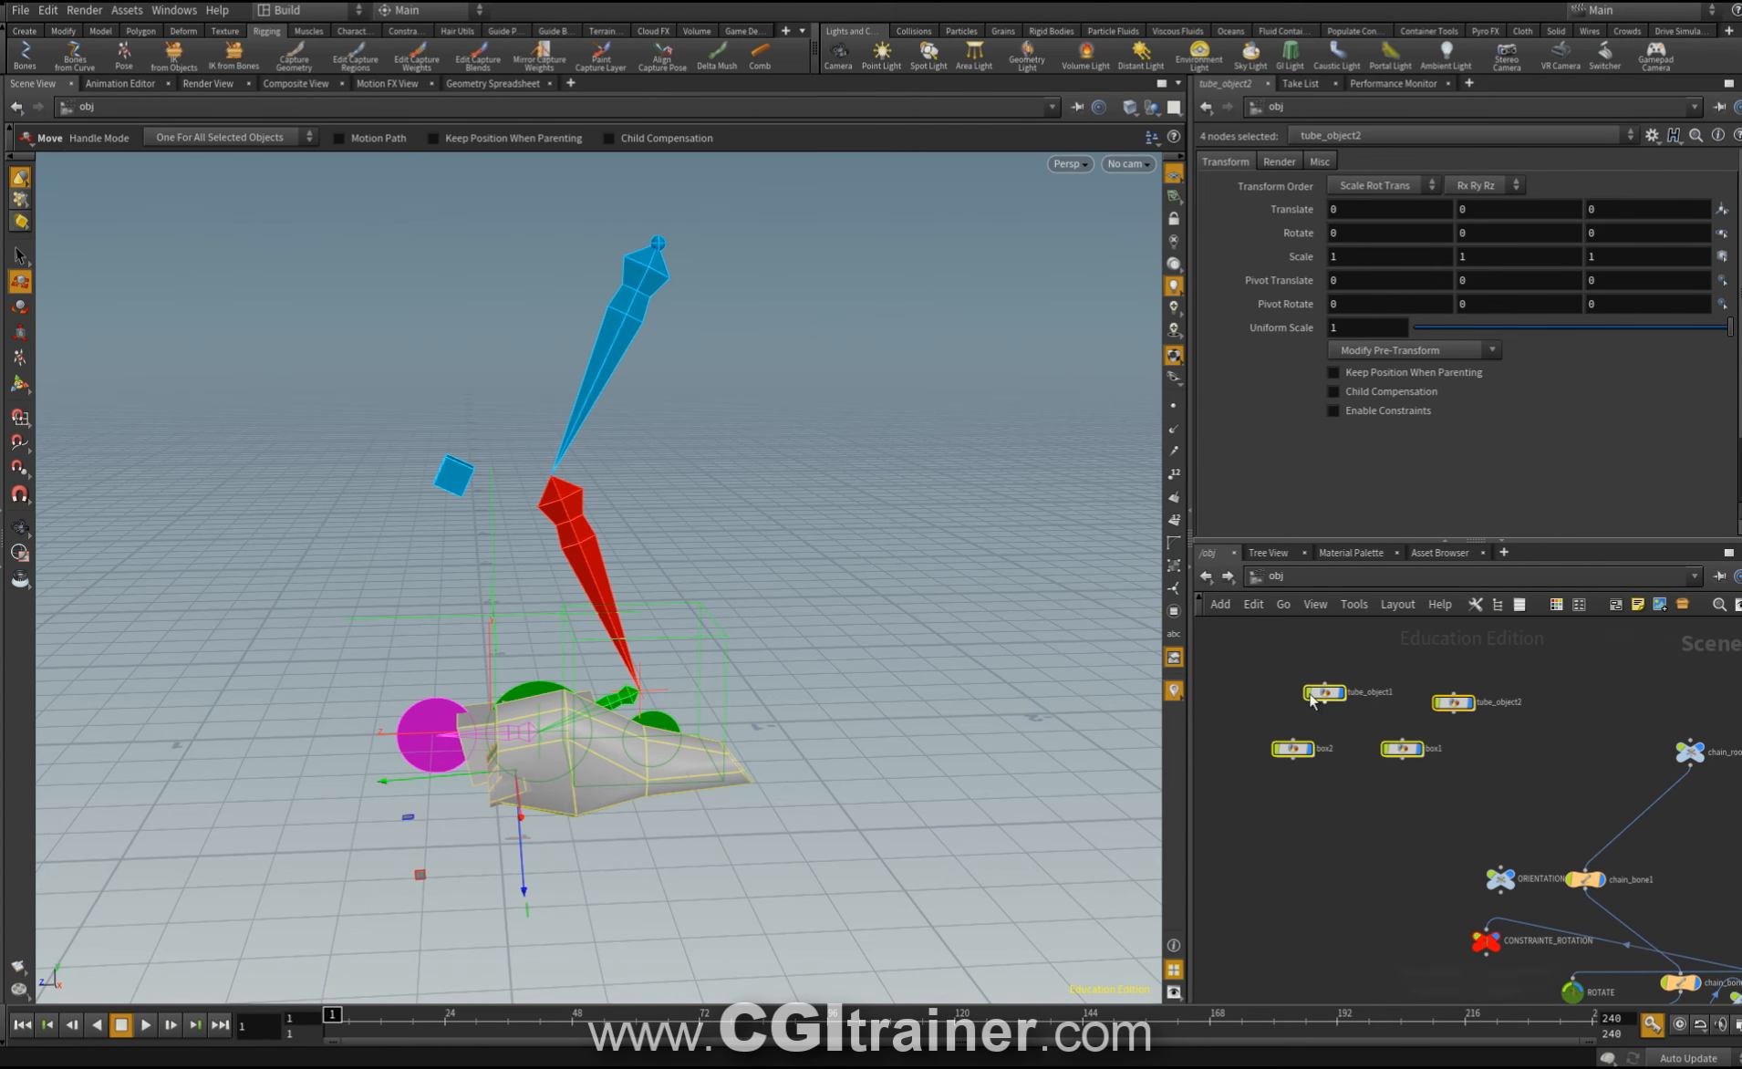
{"action": "left_click_drag", "start_coordinate": [1325, 701], "coordinate": [1342, 745]}
{"action": "left_click", "coordinate": [1385, 819]}
{"action": "middle_click_drag", "start_coordinate": [1405, 903], "coordinate": [1325, 868]}
{"action": "middle_click_drag", "start_coordinate": [1441, 810], "coordinate": [1395, 777]}
{"action": "left_click_drag", "start_coordinate": [1215, 669], "coordinate": [1471, 826]}
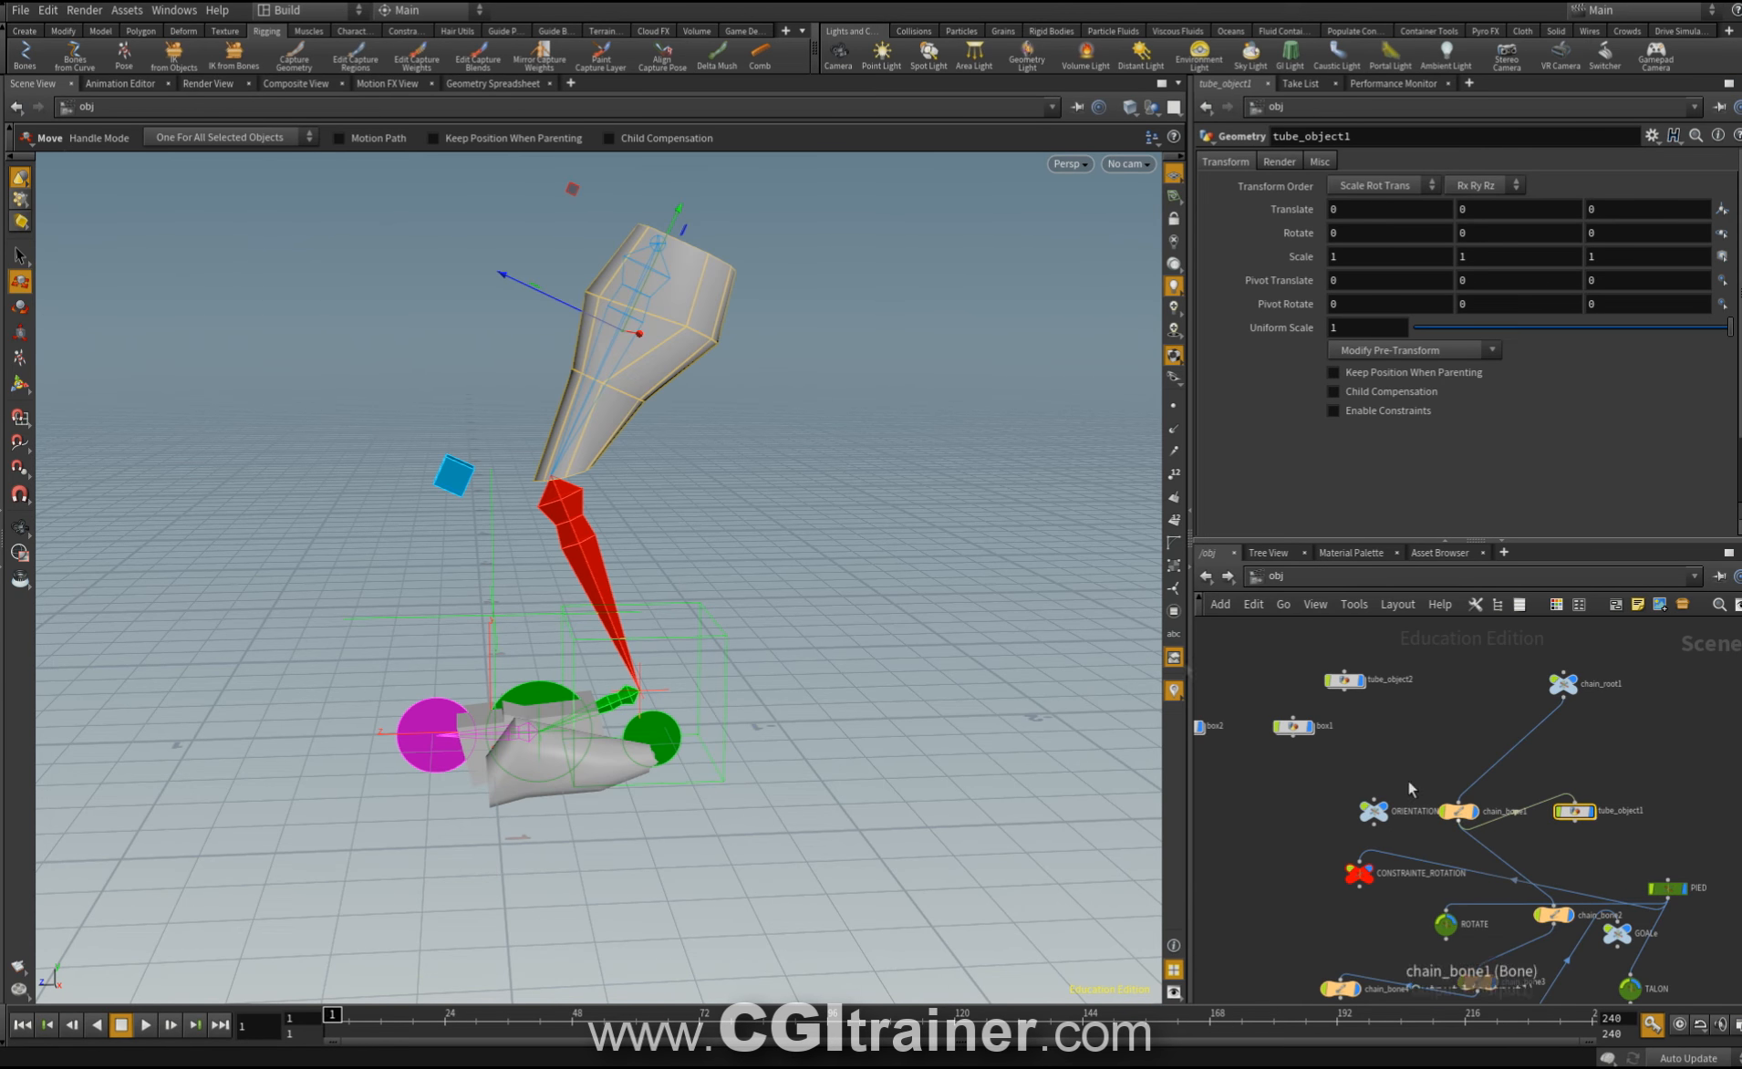
Parent tube_object2 to chain_bone2 and move box1 and box2 below the foot bones in the network.
{"action": "middle_click_drag", "start_coordinate": [1271, 767], "coordinate": [1270, 724]}
{"action": "left_click_drag", "start_coordinate": [1346, 642], "coordinate": [1534, 888]}
{"action": "left_click_drag", "start_coordinate": [1299, 657], "coordinate": [1271, 959]}
{"action": "middle_click_drag", "start_coordinate": [1331, 821], "coordinate": [1347, 640]}
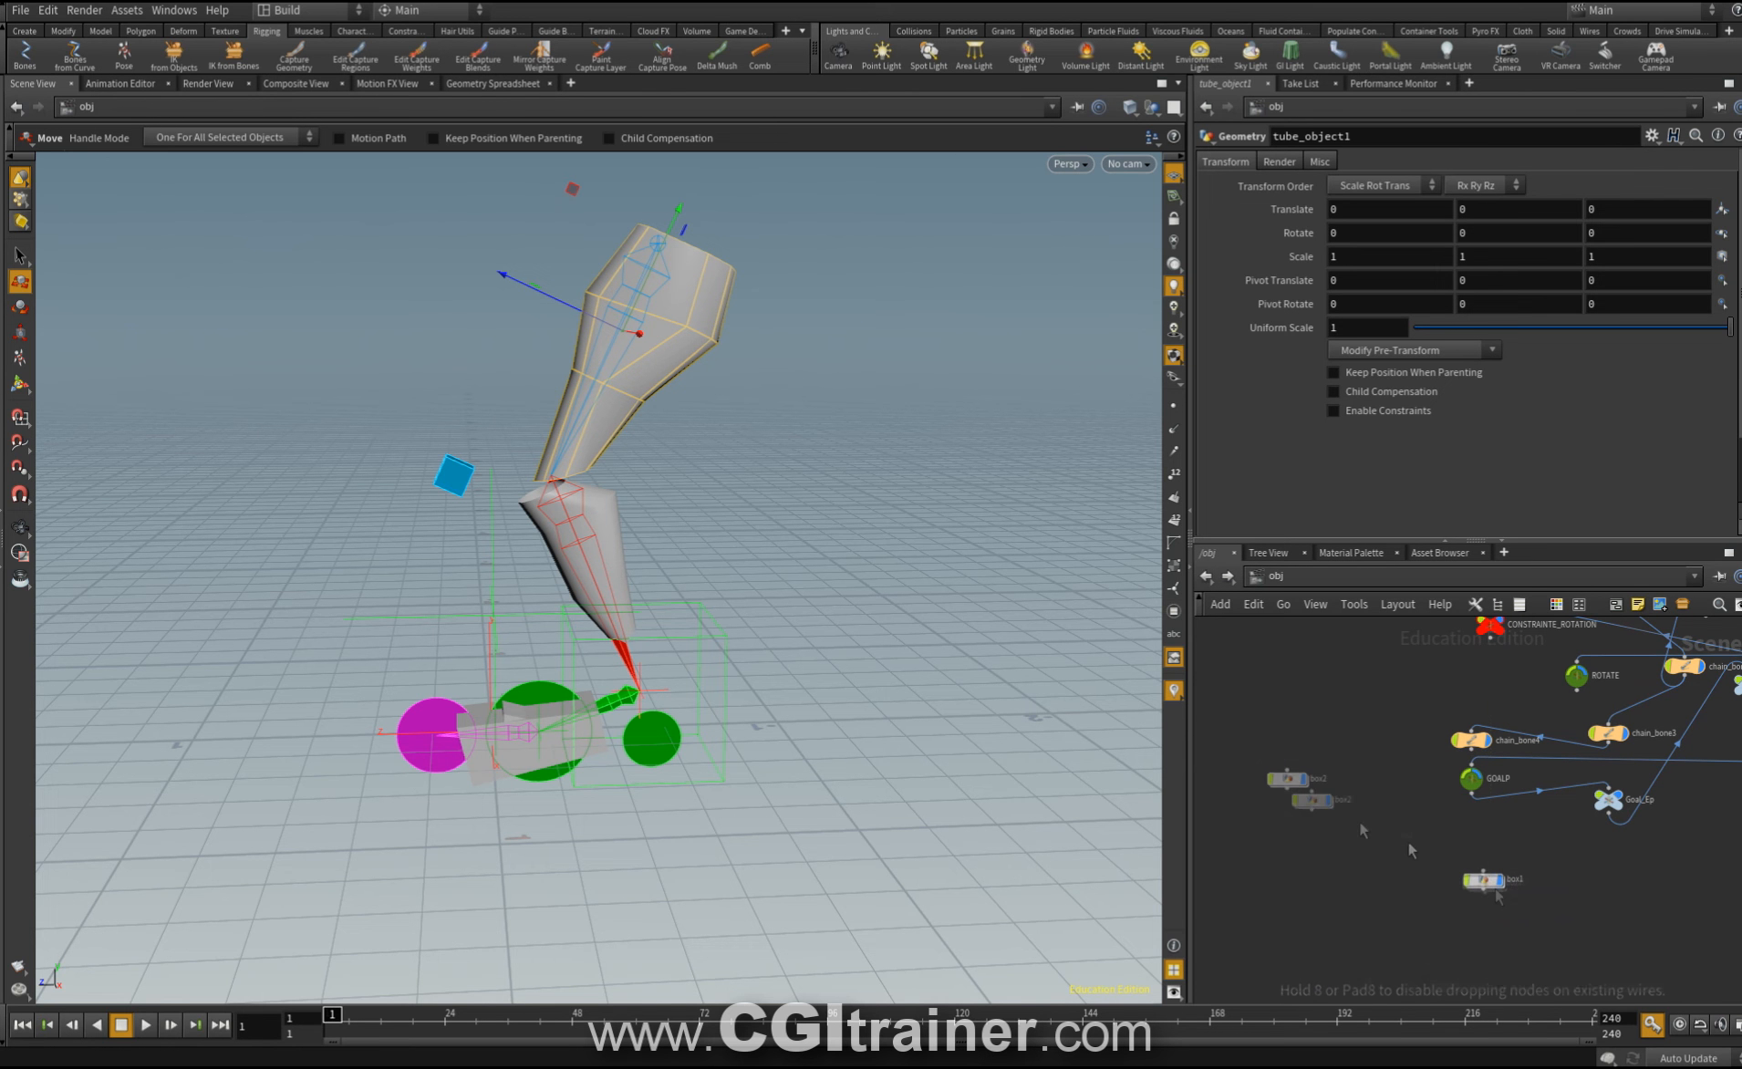
Parent box1 to chain_bone3 and box2 to chain_bone4, and line up the two box nodes beneath their bones.
{"action": "scroll", "coordinate": [1569, 865], "scroll_direction": "up", "scroll_amount": 5}
{"action": "middle_click_drag", "start_coordinate": [1438, 828], "coordinate": [1450, 938]}
{"action": "scroll", "coordinate": [1450, 938], "scroll_direction": "down", "scroll_amount": 2}
{"action": "left_click_drag", "start_coordinate": [1406, 946], "coordinate": [1659, 730]}
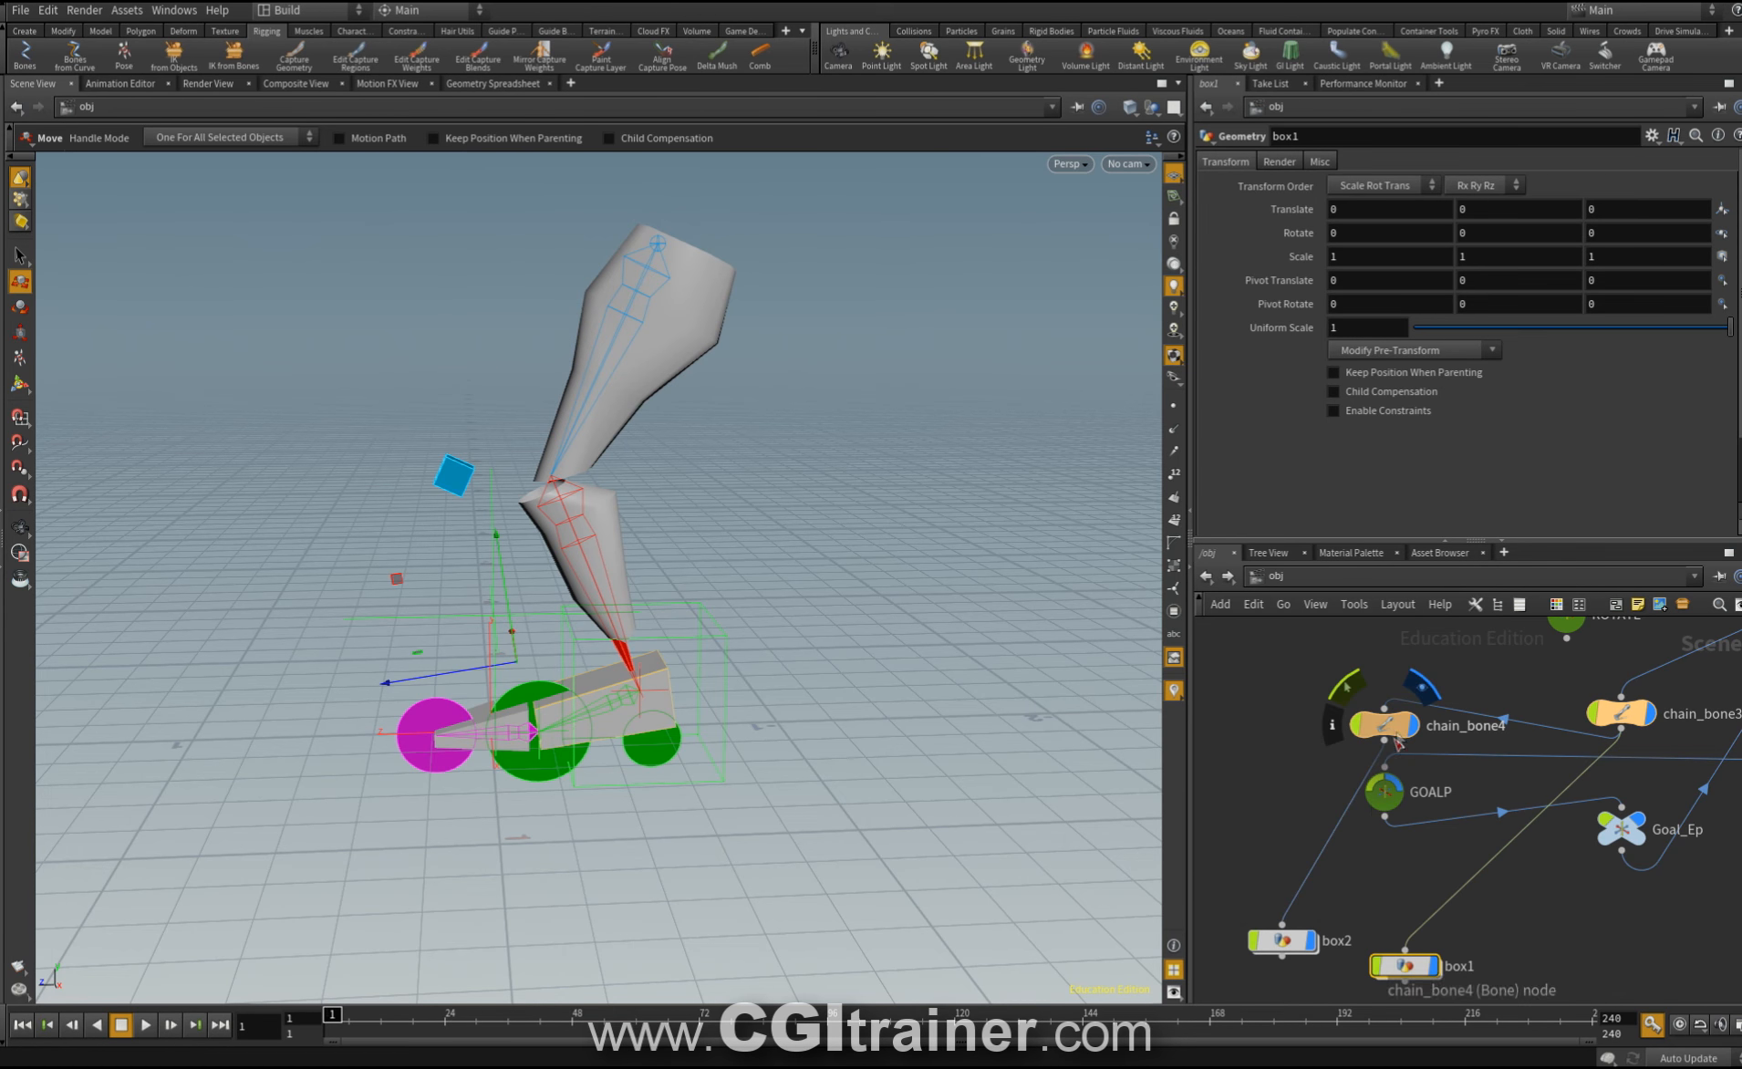
{"action": "left_click_drag", "start_coordinate": [1405, 967], "coordinate": [1536, 881]}
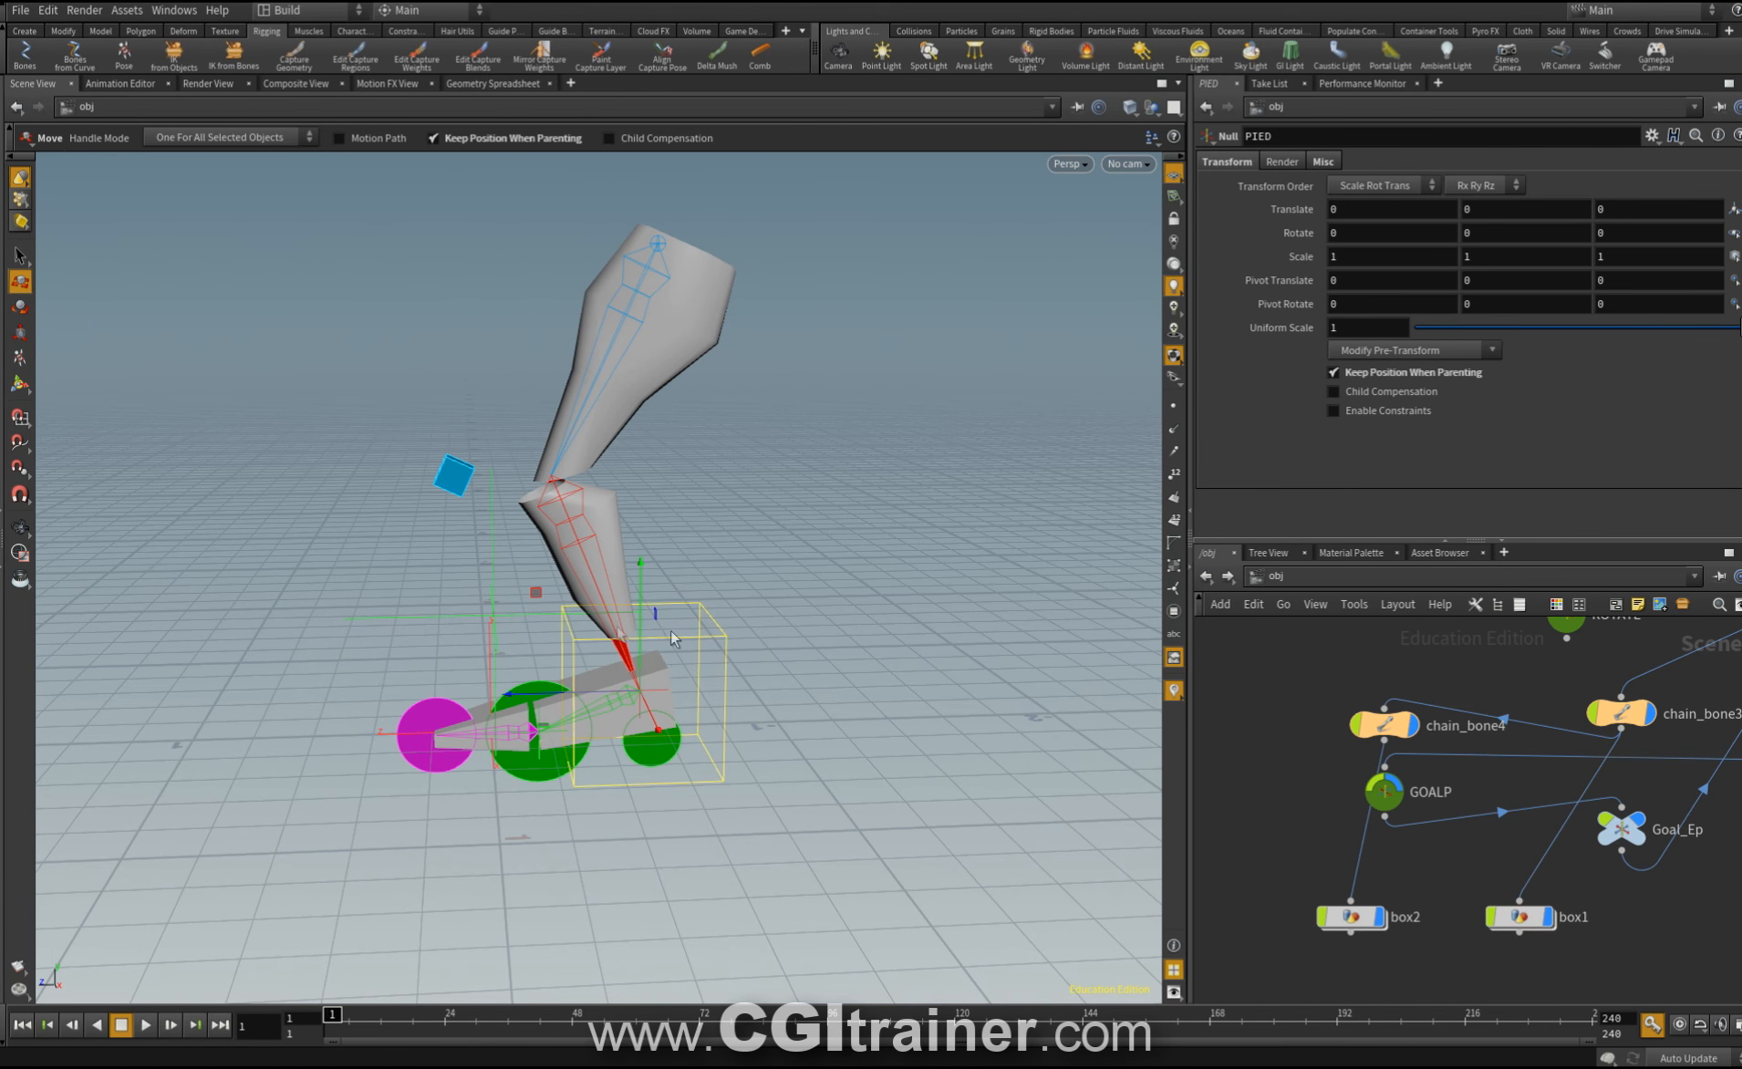
Test-move the PIED control in its side plane and parent the ORIENTATION null to PIED.
{"action": "key", "text": "h"}
{"action": "mouse_move", "coordinate": [539, 600]}
{"action": "left_mouse_down"}
{"action": "mouse_move", "coordinate": [557, 620]}
{"action": "mouse_move", "coordinate": [584, 584]}
{"action": "mouse_move", "coordinate": [593, 625]}
{"action": "mouse_move", "coordinate": [560, 629]}
{"action": "mouse_move", "coordinate": [474, 520]}
{"action": "mouse_move", "coordinate": [639, 593]}
{"action": "mouse_move", "coordinate": [566, 584]}
{"action": "left_mouse_up"}
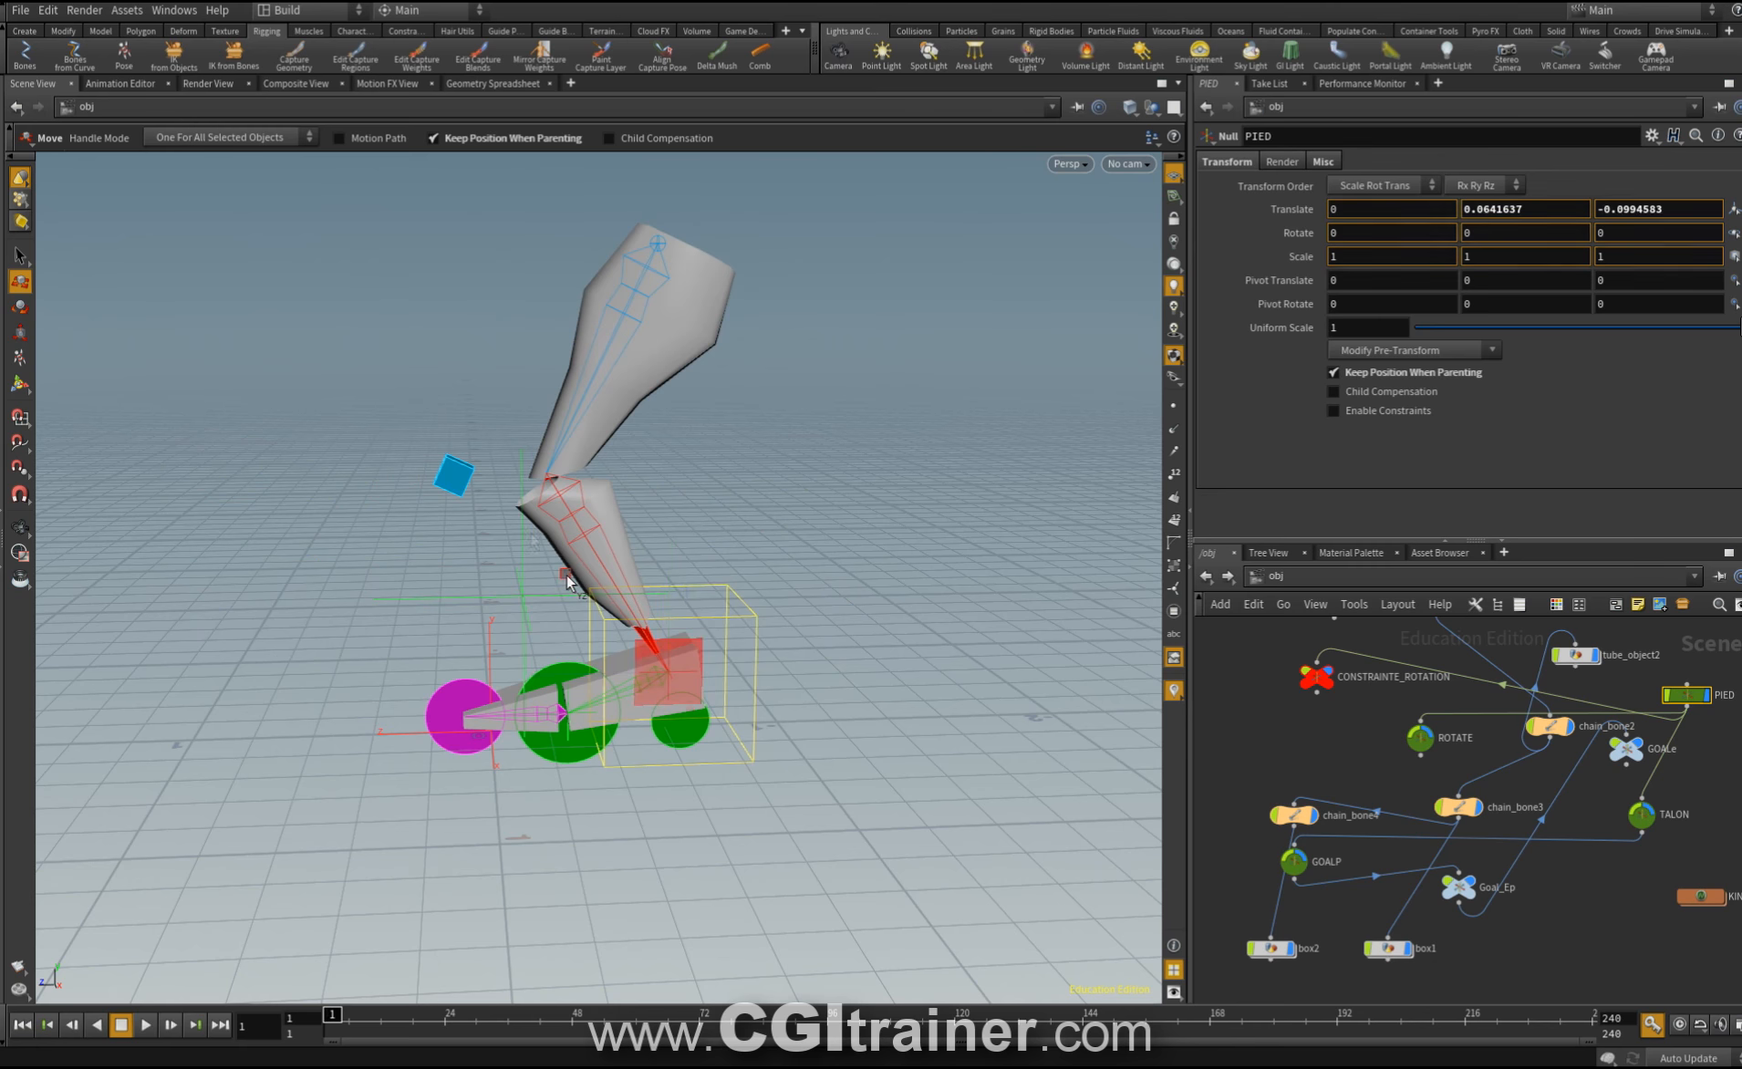
{"action": "left_click", "coordinate": [456, 474]}
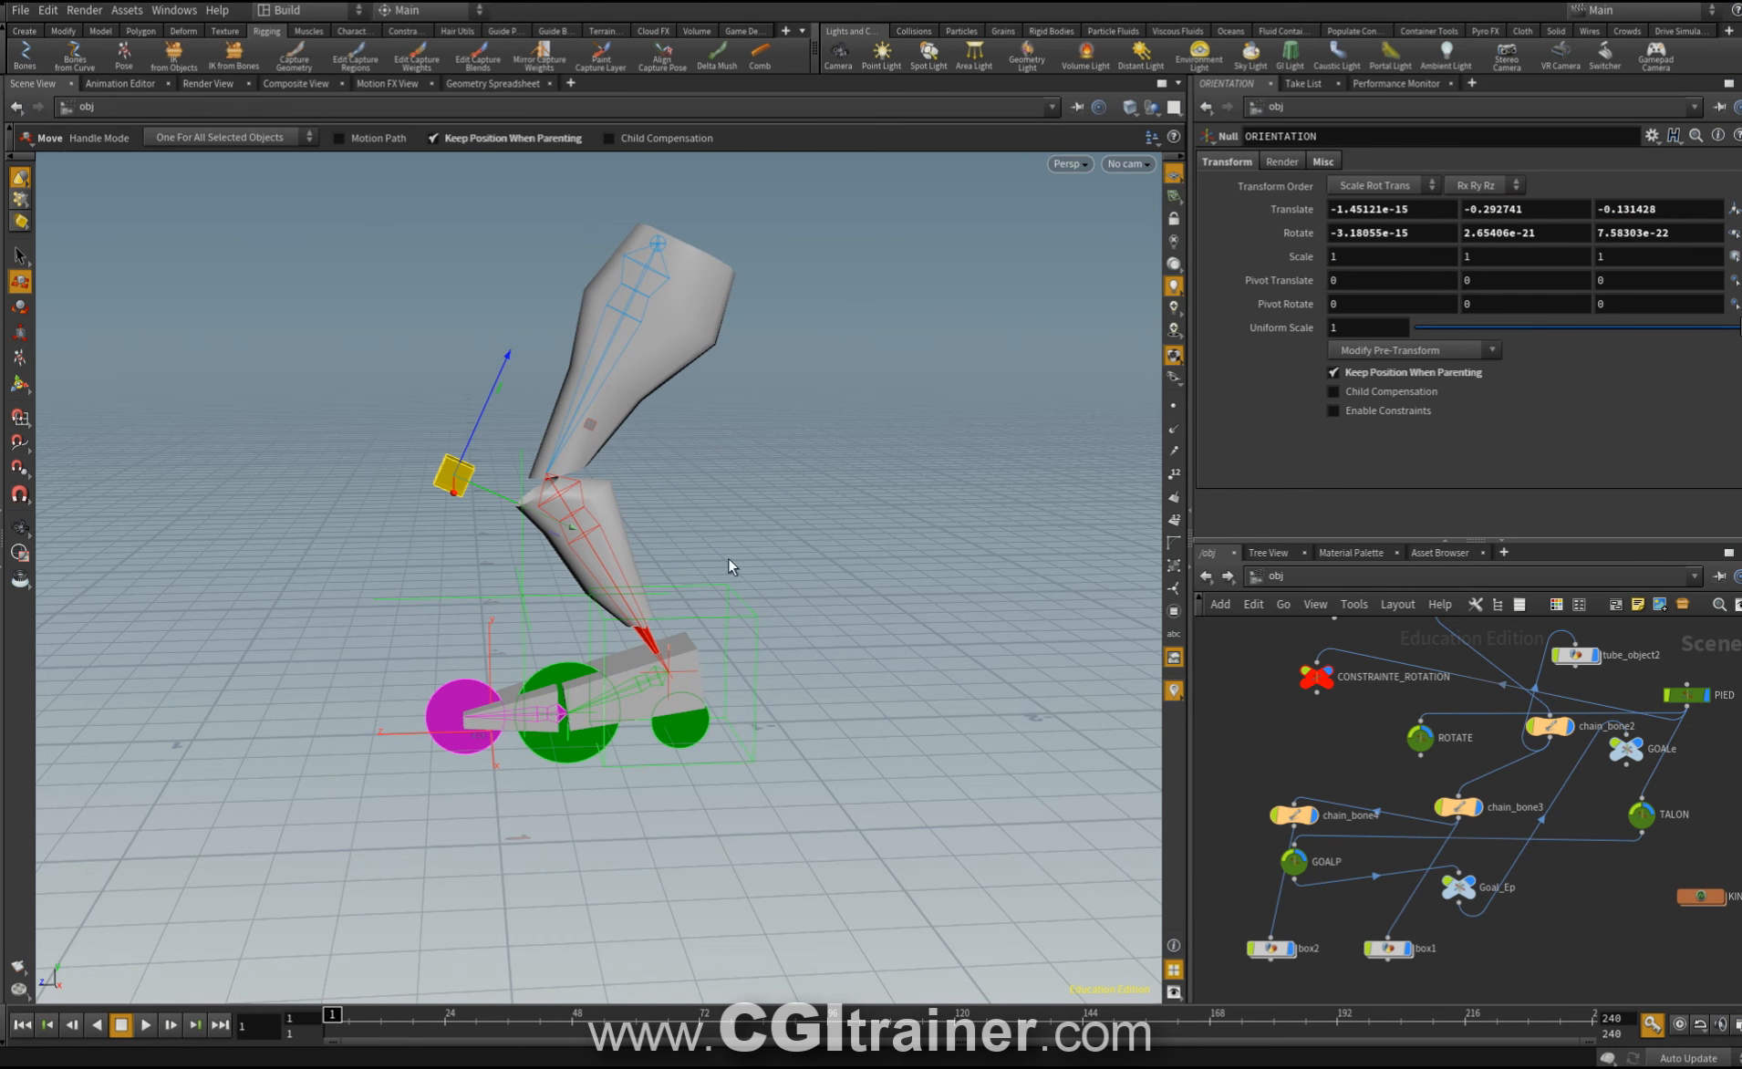
{"action": "middle_click_drag", "start_coordinate": [1323, 664], "coordinate": [1294, 832]}
{"action": "left_click_drag", "start_coordinate": [1309, 772], "coordinate": [1253, 695]}
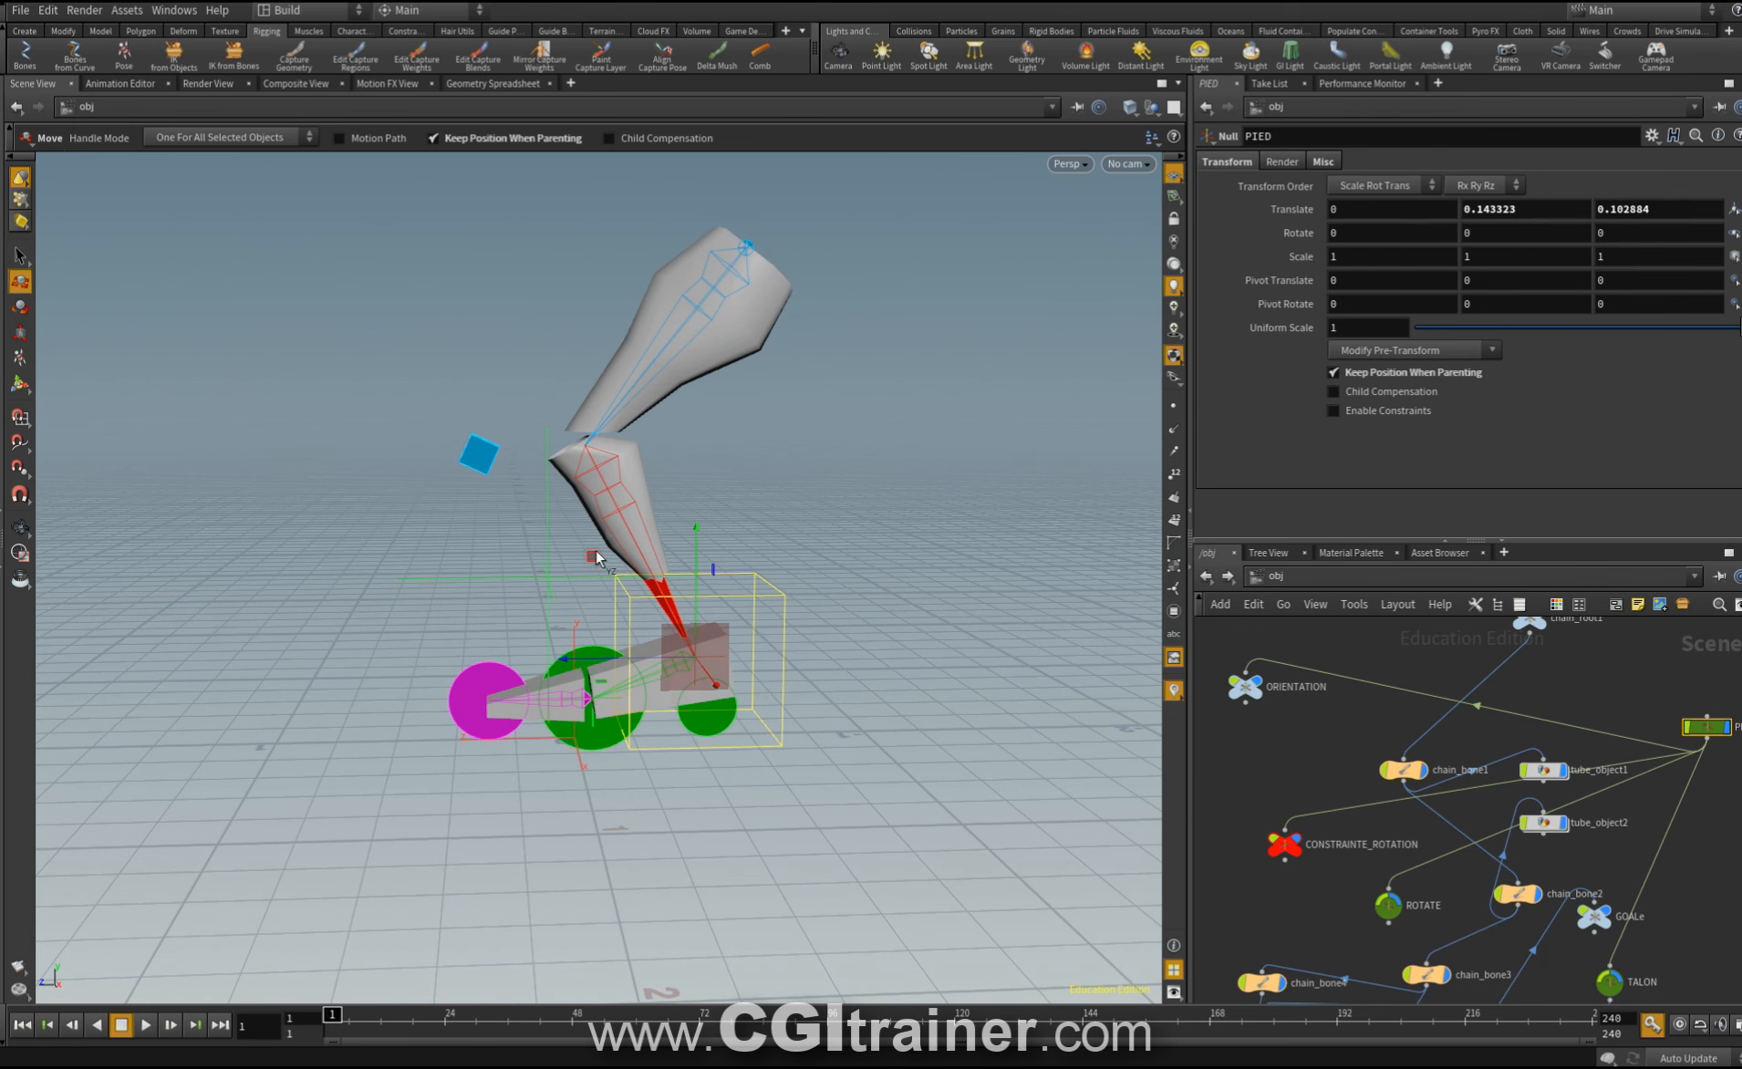
Move PIED in its side plane and shift the ORIENTATION null sideways to about -0.093 in X to test the knee direction.
{"action": "left_click_drag", "start_coordinate": [598, 559], "coordinate": [588, 537]}
{"action": "left_click_drag", "start_coordinate": [527, 564], "coordinate": [604, 604], "text": "alt"}
{"action": "left_click", "coordinate": [544, 500]}
{"action": "left_click_drag", "start_coordinate": [545, 500], "coordinate": [588, 360]}
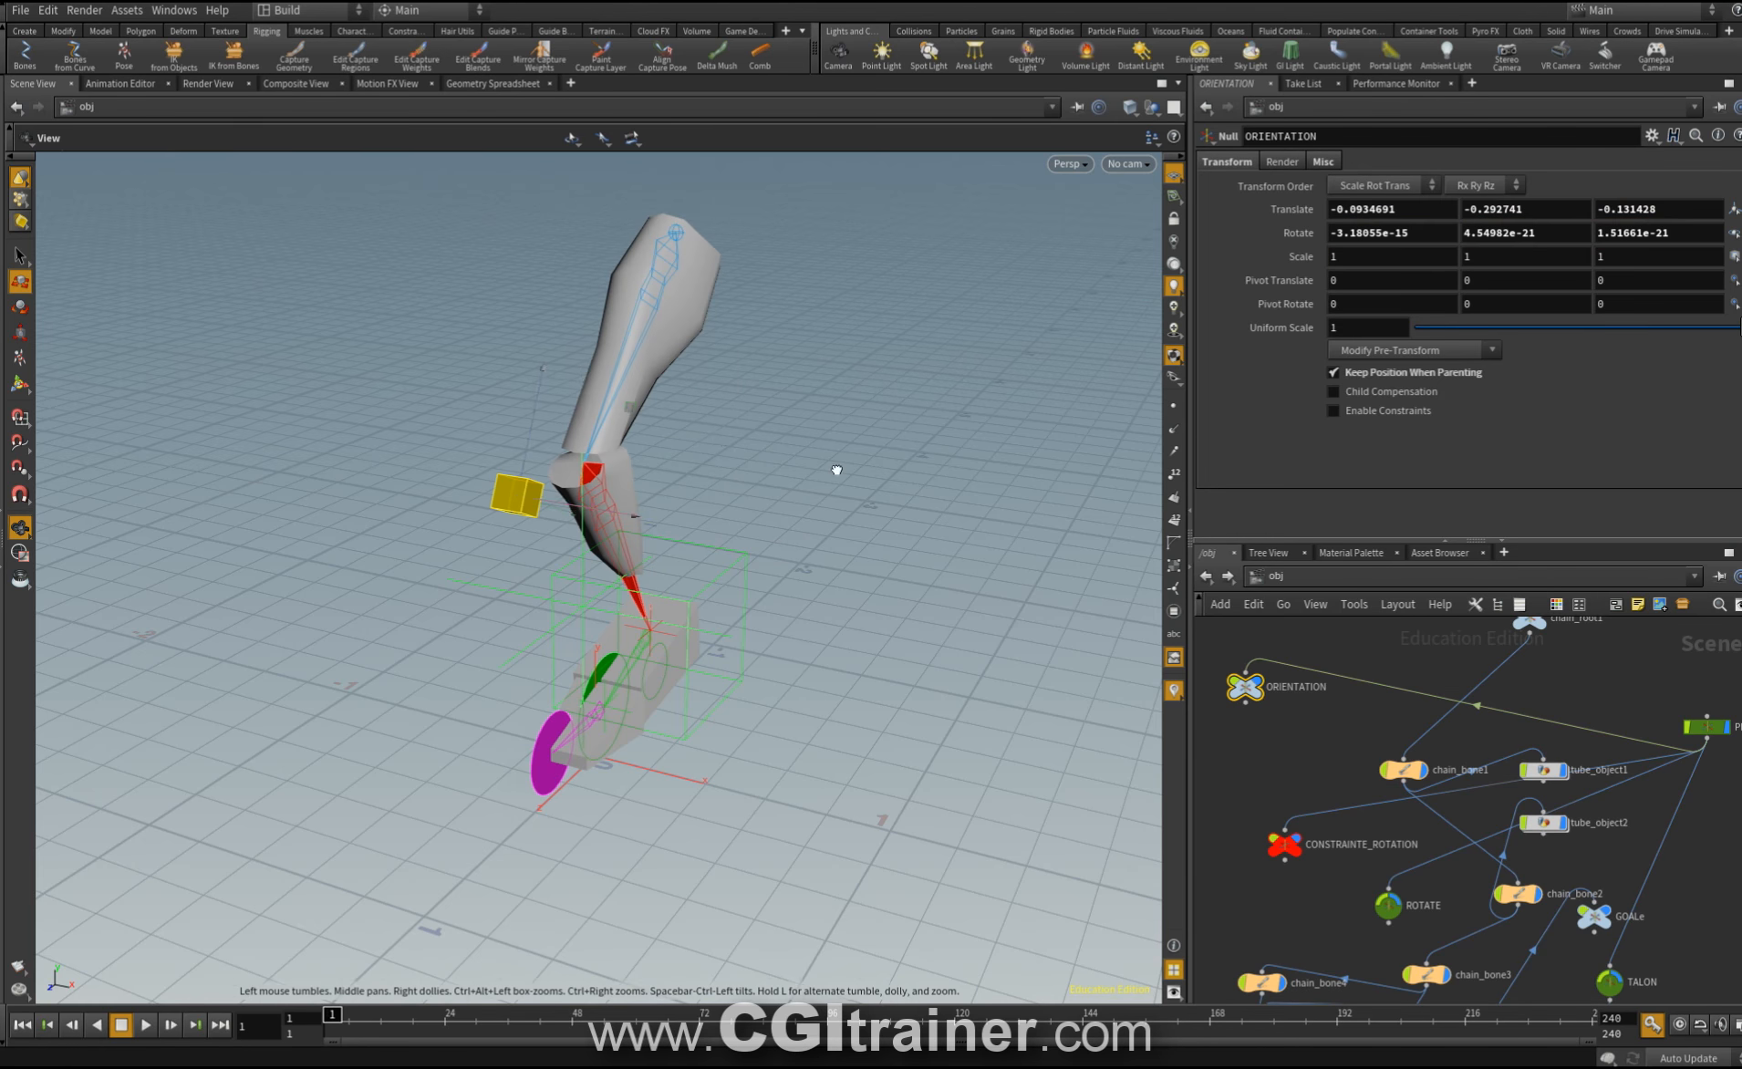
{"action": "left_click_drag", "start_coordinate": [837, 470], "coordinate": [657, 426], "text": "alt"}
Test-rotate the GOALP control at the toe about its X axis and undo the rotation.
{"action": "left_click", "coordinate": [482, 625]}
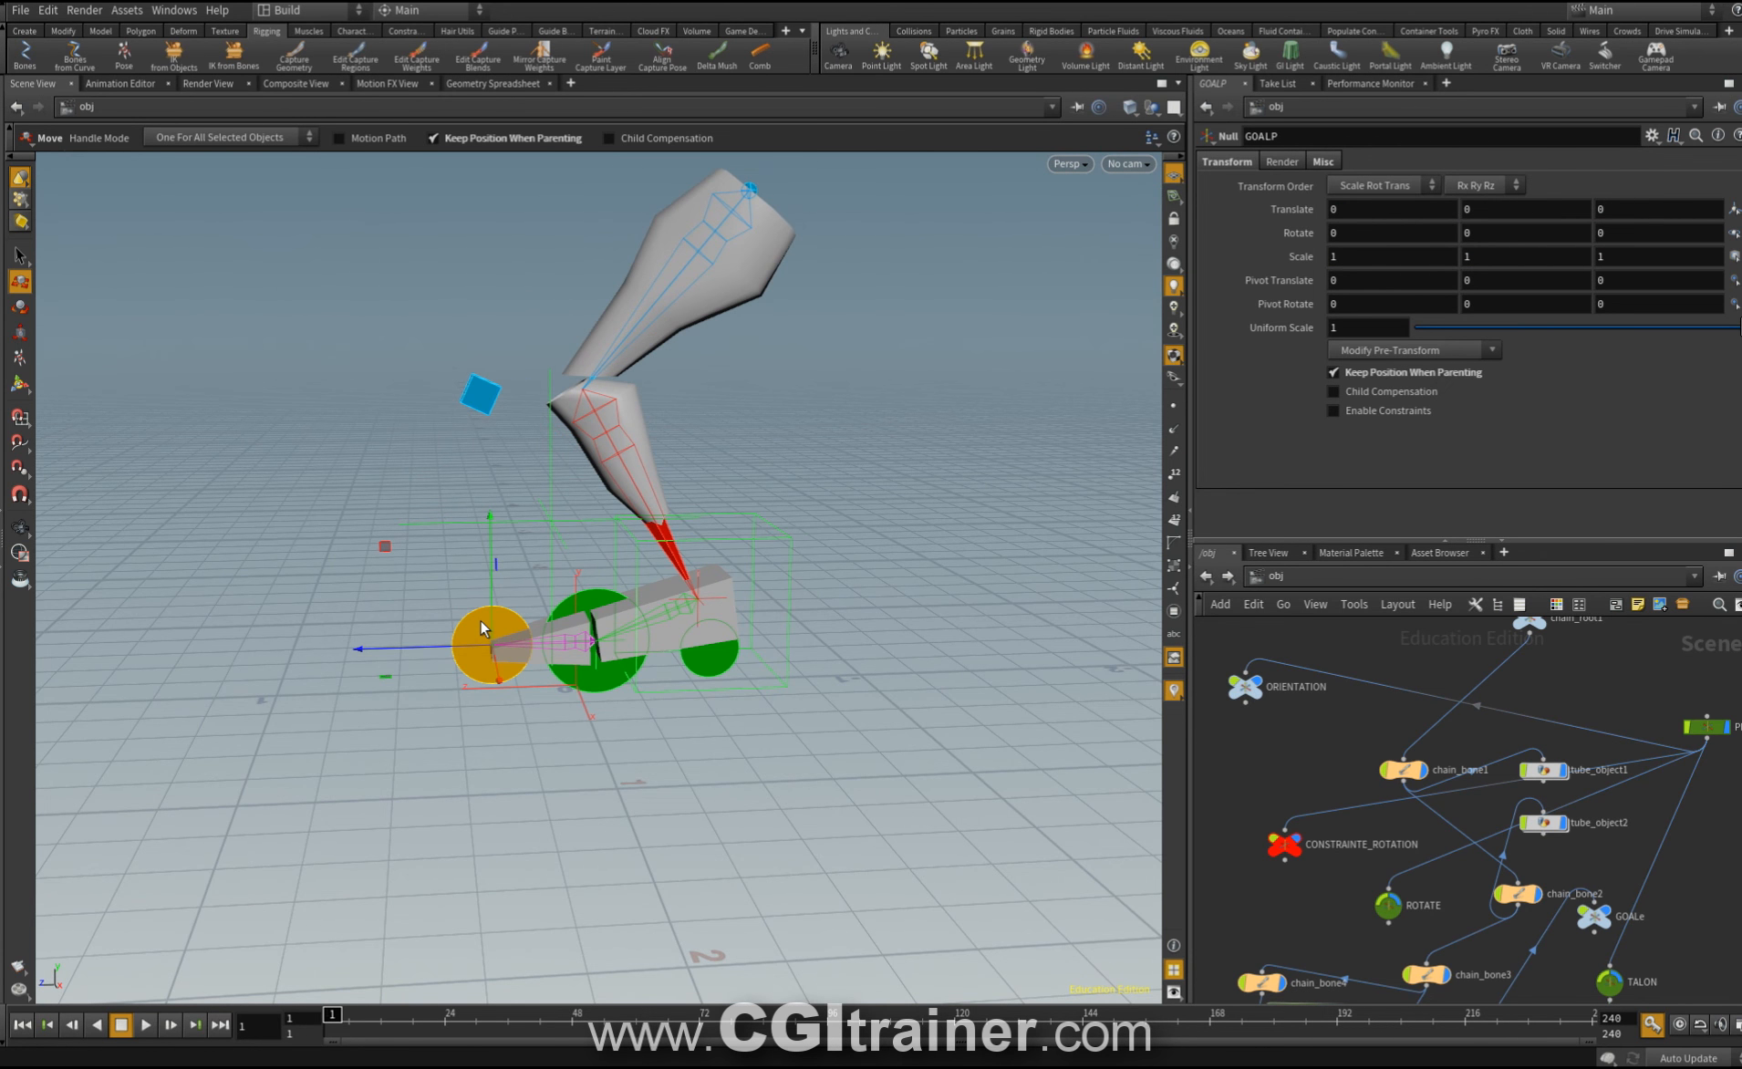
{"action": "key", "text": "r"}
{"action": "left_click_drag", "start_coordinate": [354, 643], "coordinate": [366, 531]}
{"action": "key", "text": "ctrl+z"}
Test-rotate the TALON control at the heel and the ROTATE control at the ball of the foot, and undo the rotations.
{"action": "left_click", "coordinate": [705, 646]}
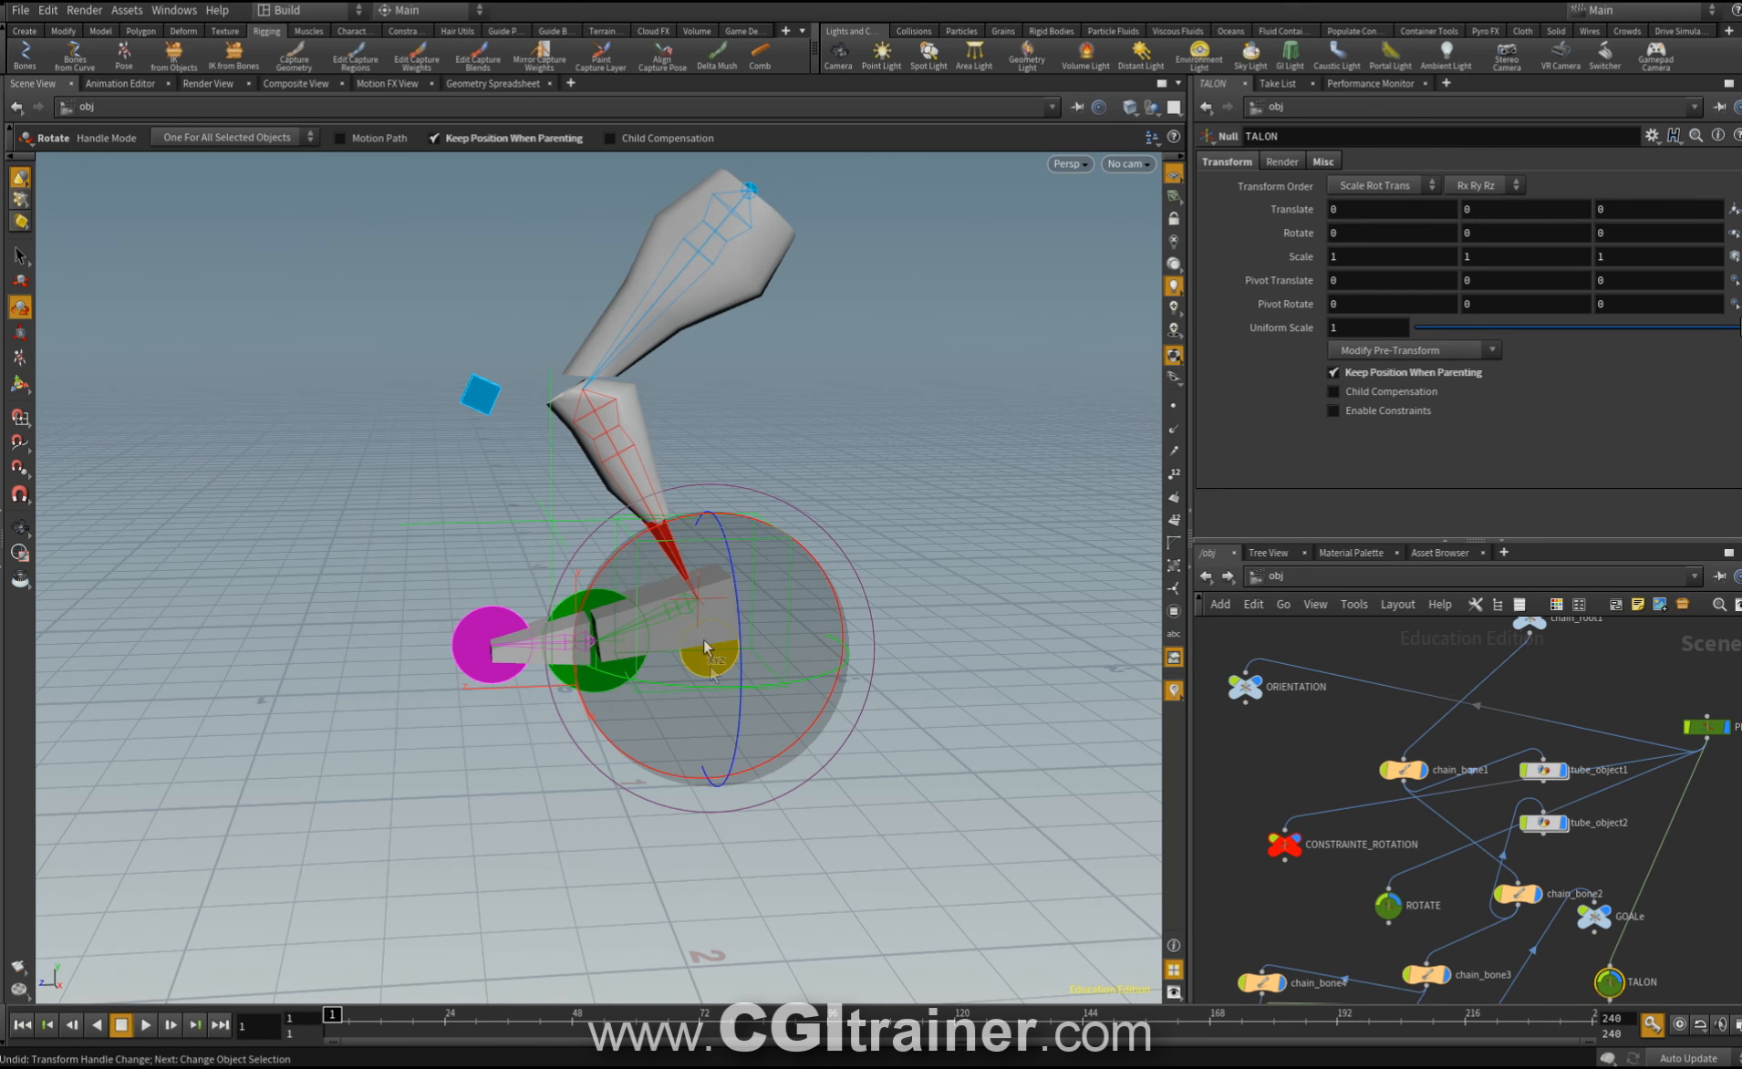
{"action": "mouse_move", "coordinate": [633, 548]}
{"action": "left_mouse_down"}
{"action": "mouse_move", "coordinate": [611, 515]}
{"action": "mouse_move", "coordinate": [607, 540]}
{"action": "left_mouse_up"}
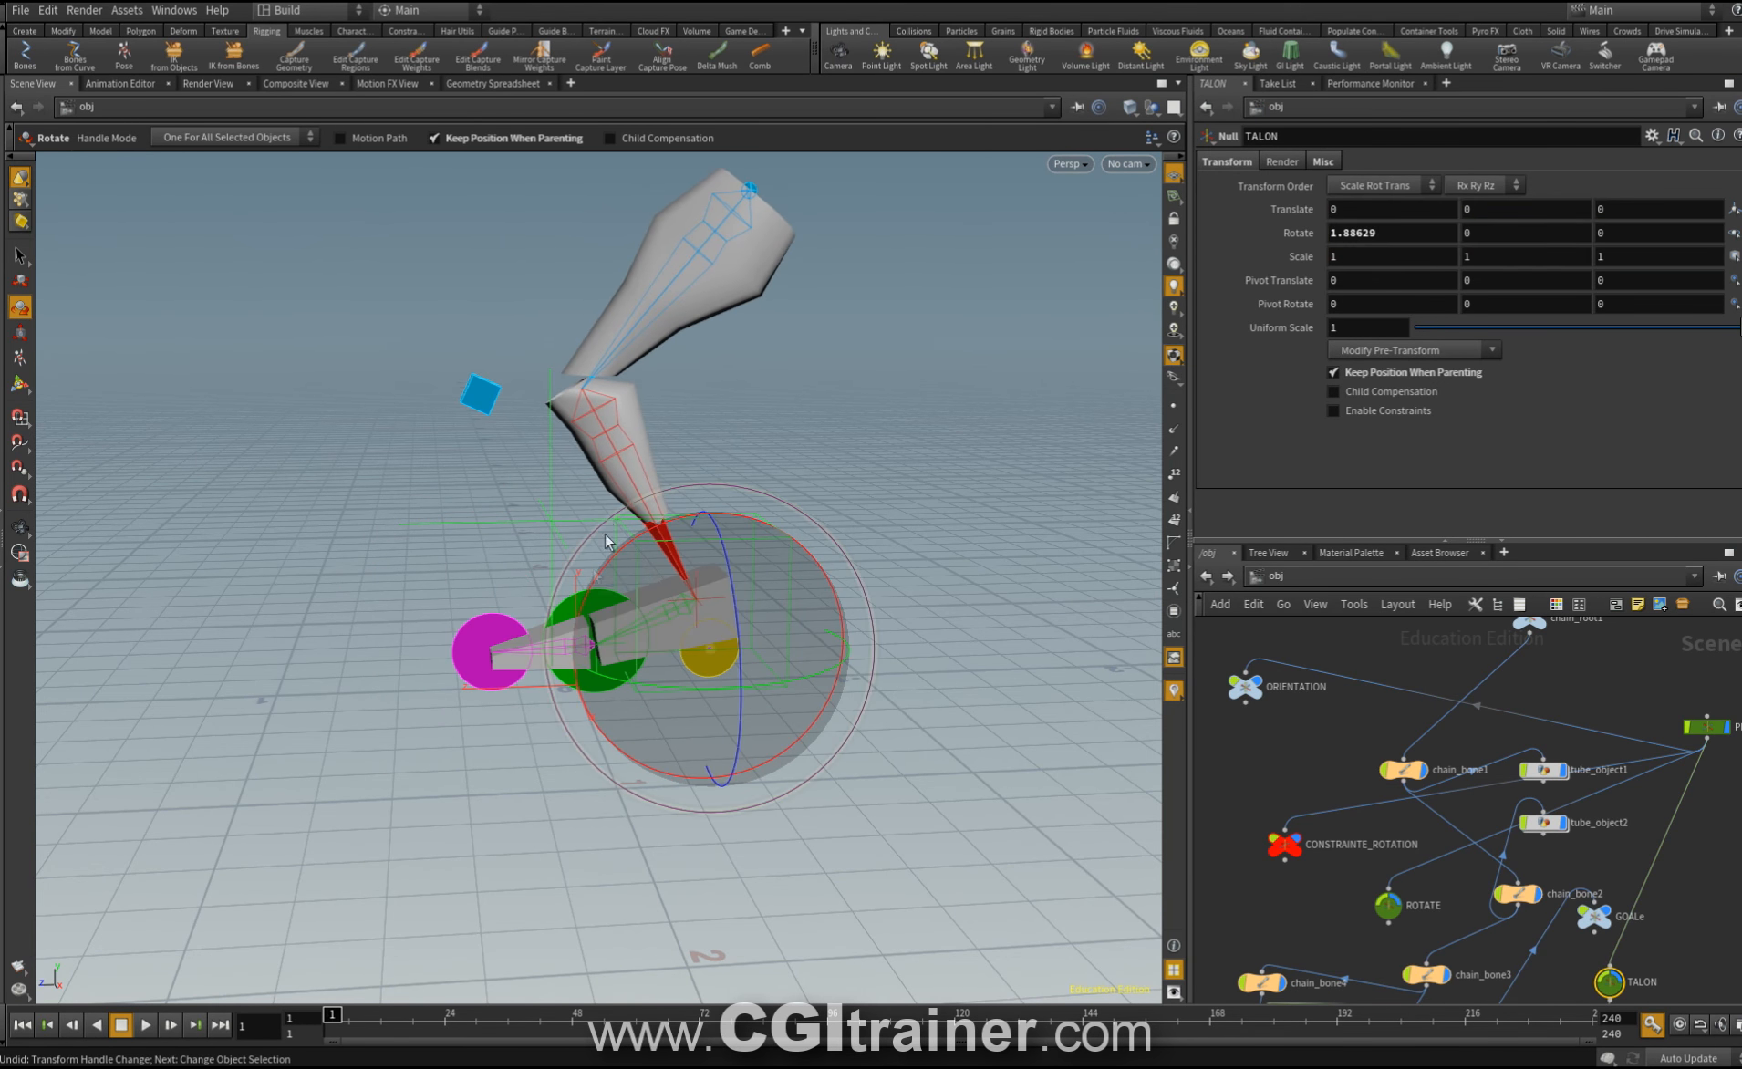
{"action": "left_click", "coordinate": [568, 608]}
{"action": "left_click_drag", "start_coordinate": [541, 527], "coordinate": [560, 493]}
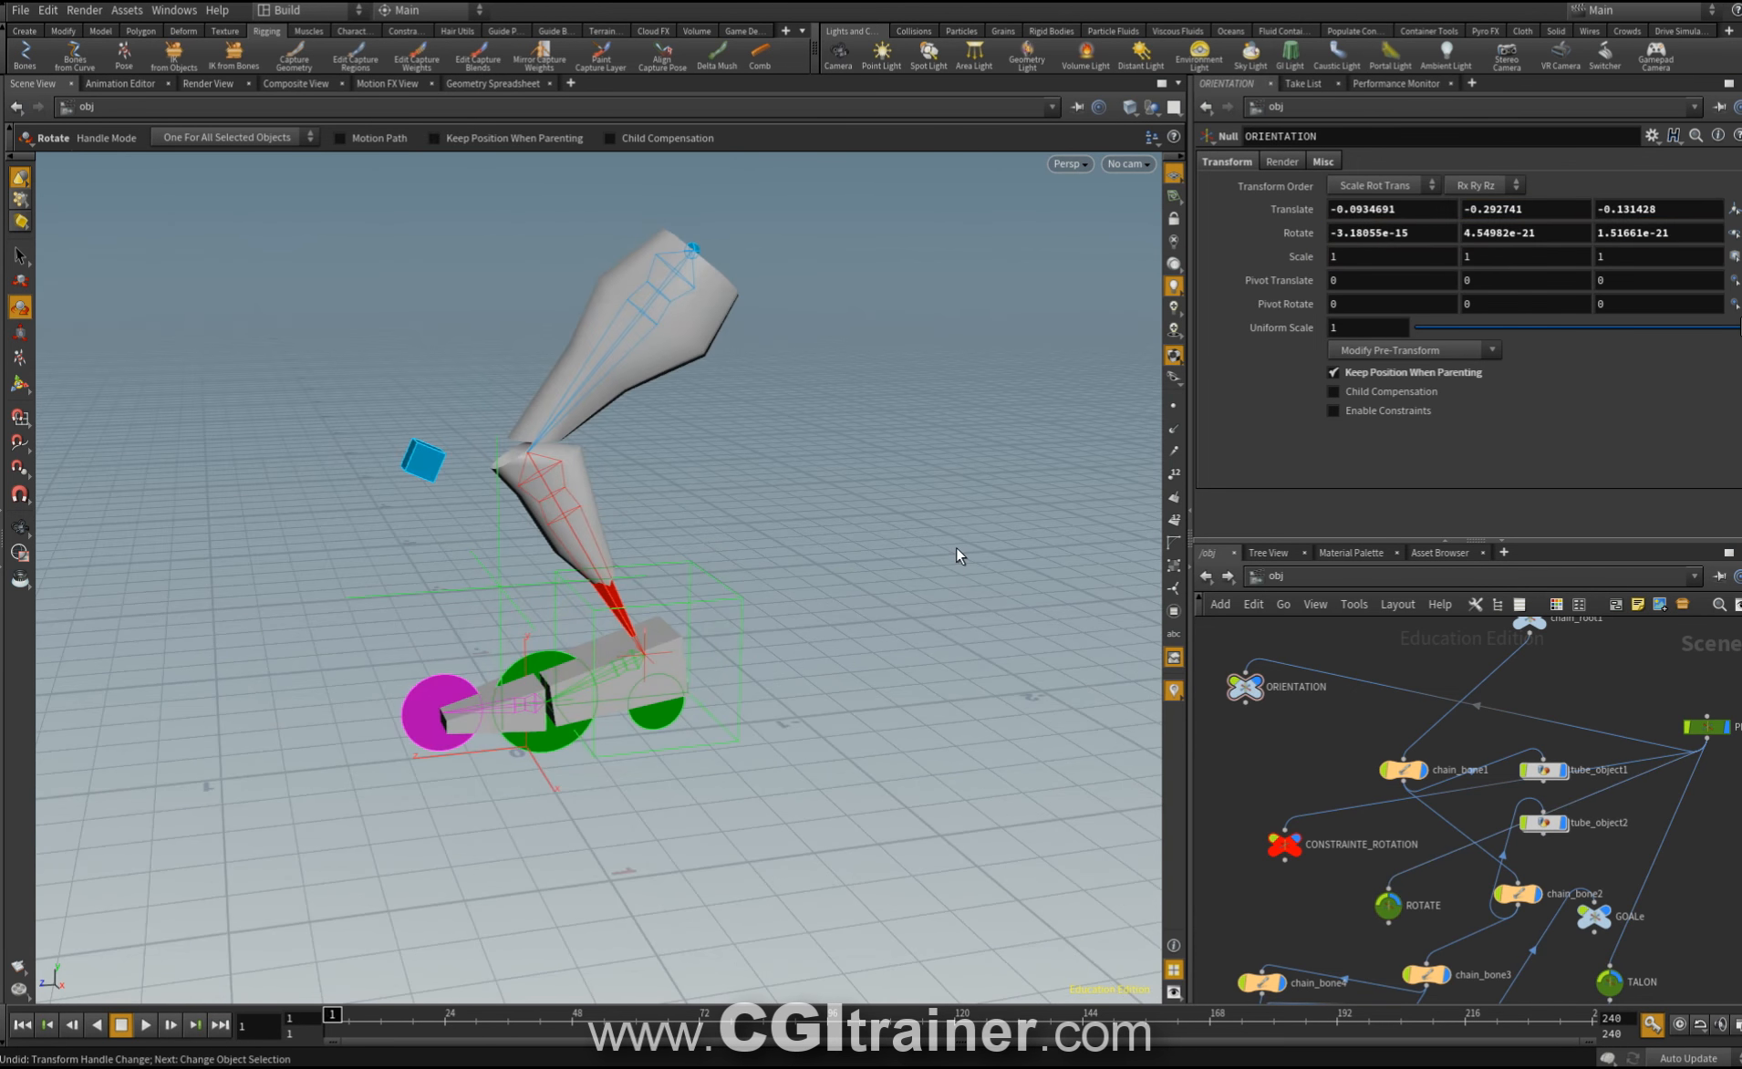
Hide bones and nulls in the viewport's object display so that only the leg geometry is drawn.
{"action": "left_click", "coordinate": [1174, 378]}
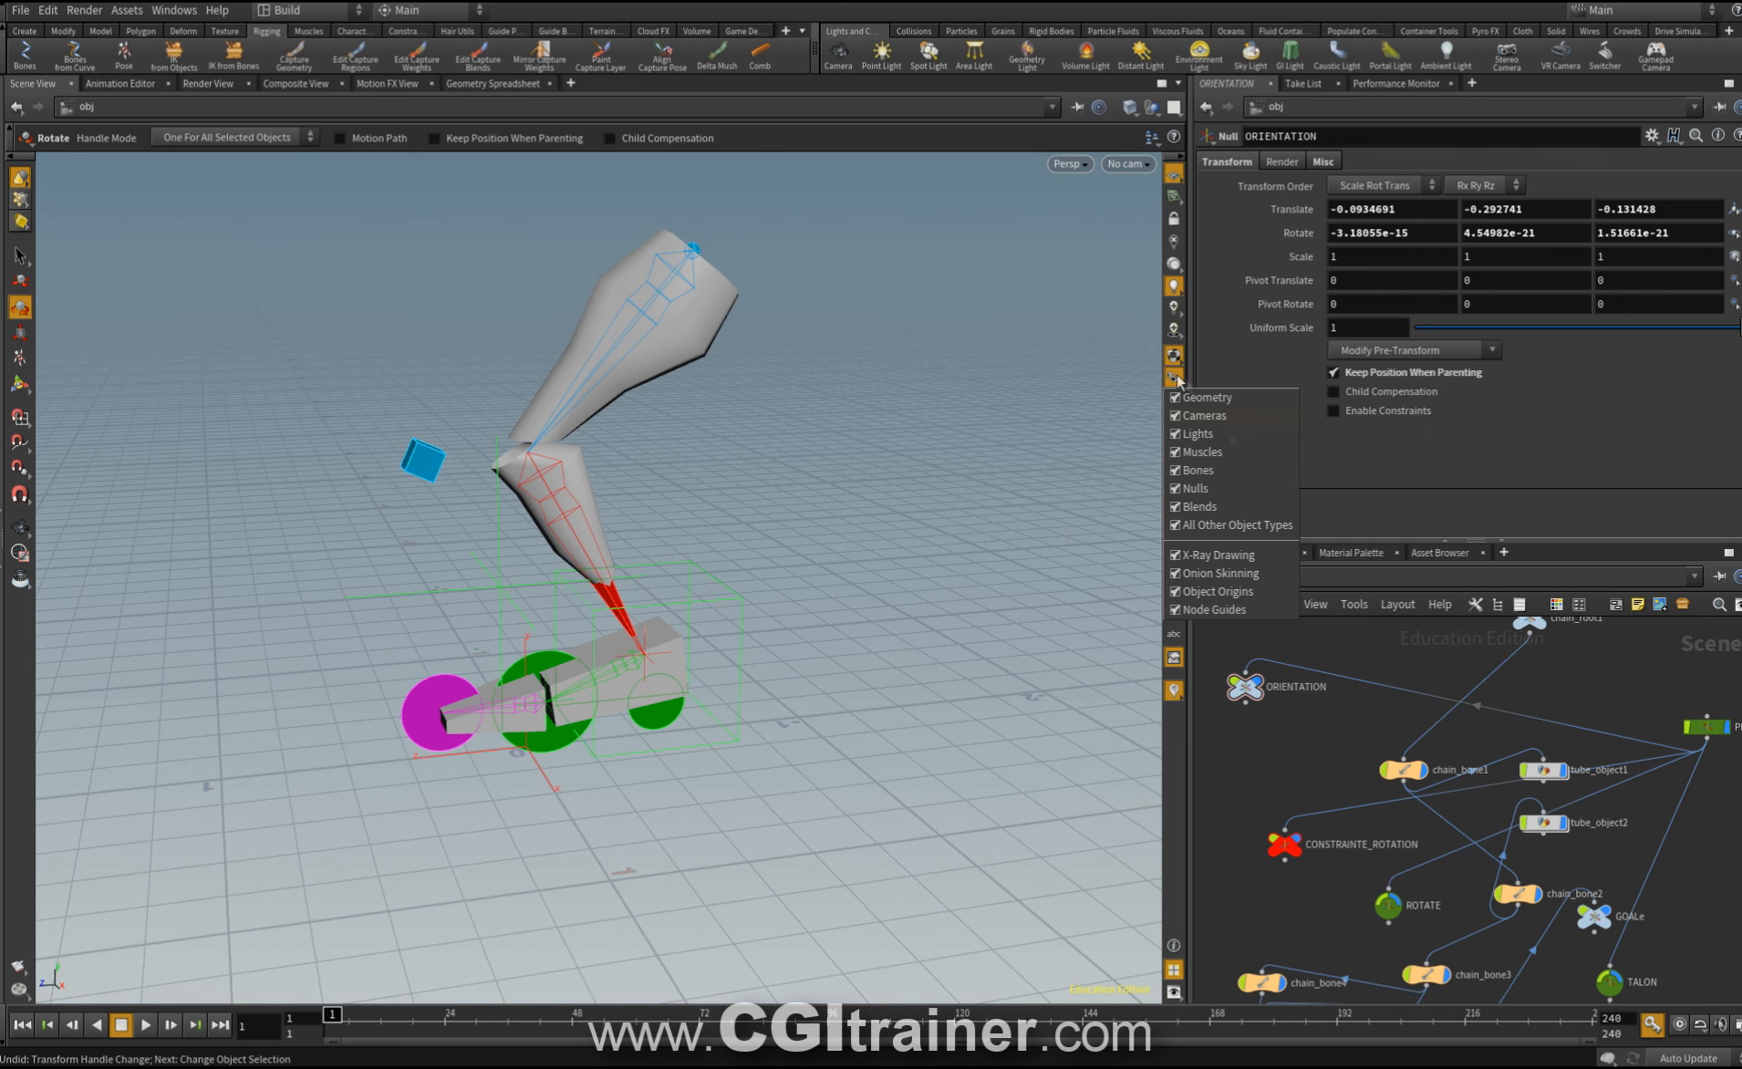
{"action": "left_click", "coordinate": [1178, 474]}
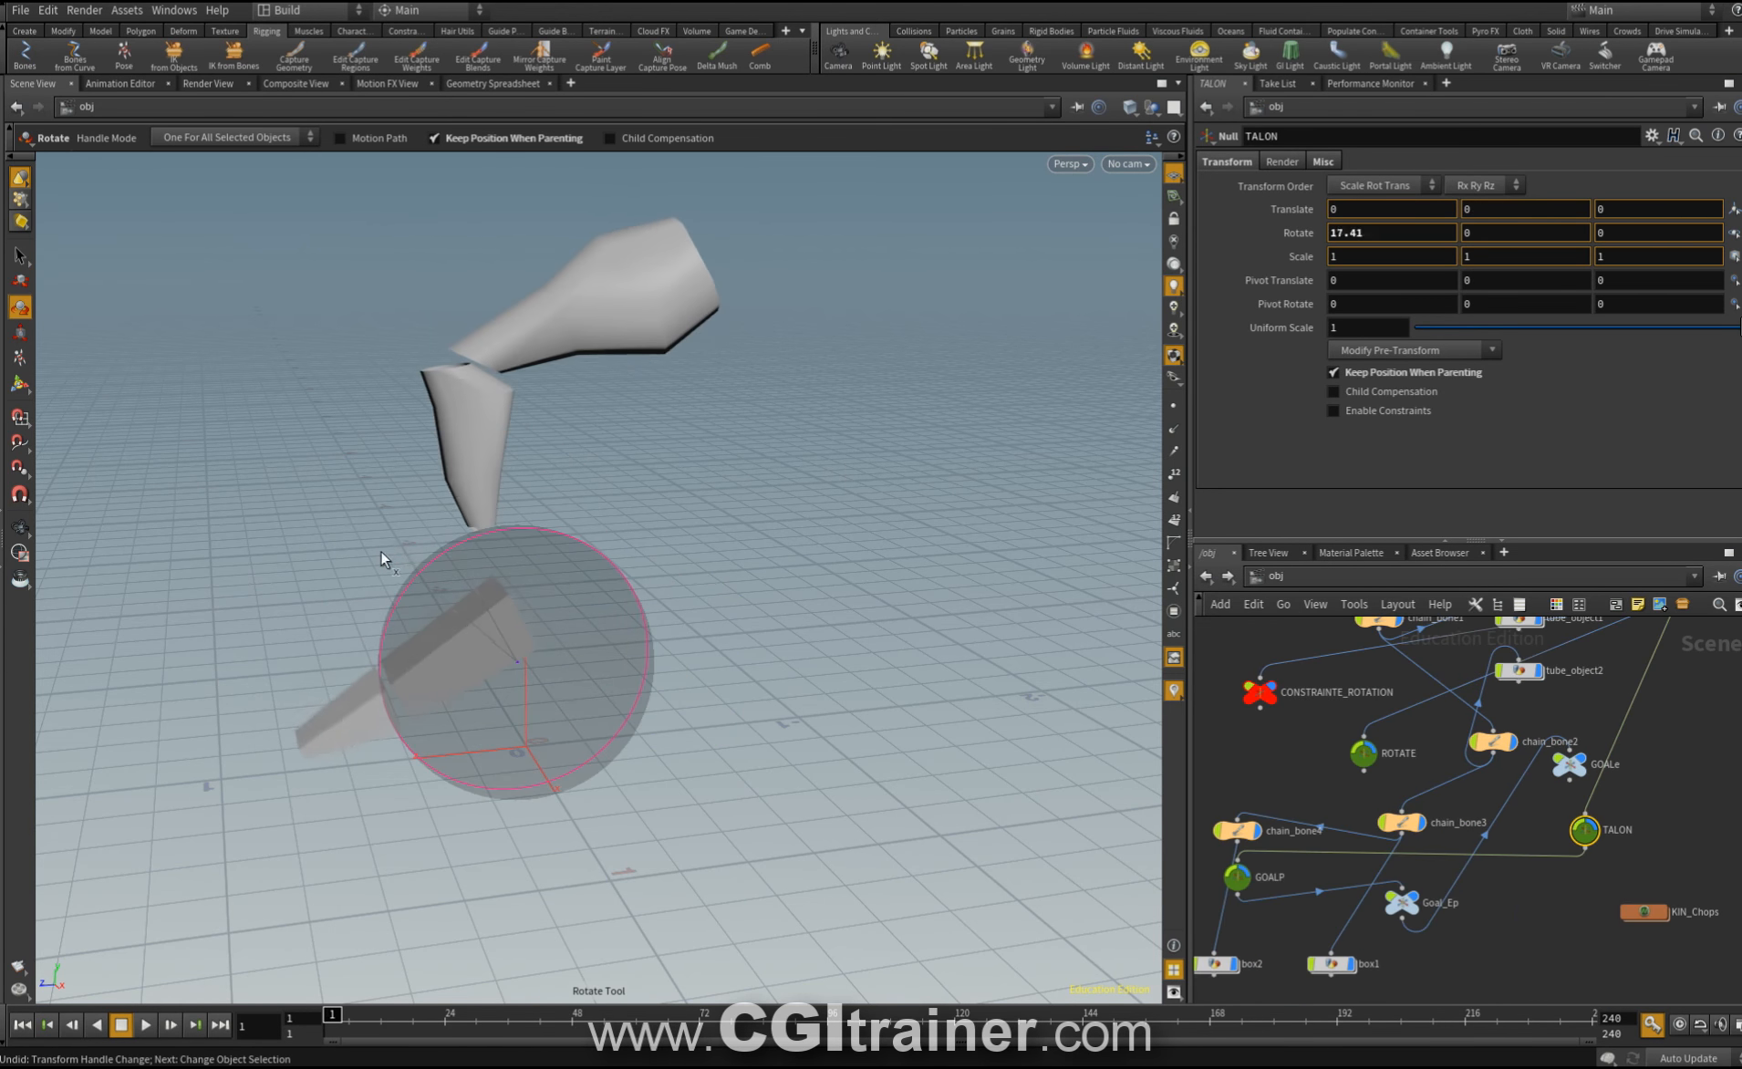
Test the finished rig by rotating the TALON, ROTATE and GOALP controls and moving chain_root1 through the scene.
{"action": "left_click_drag", "start_coordinate": [622, 520], "coordinate": [617, 538]}
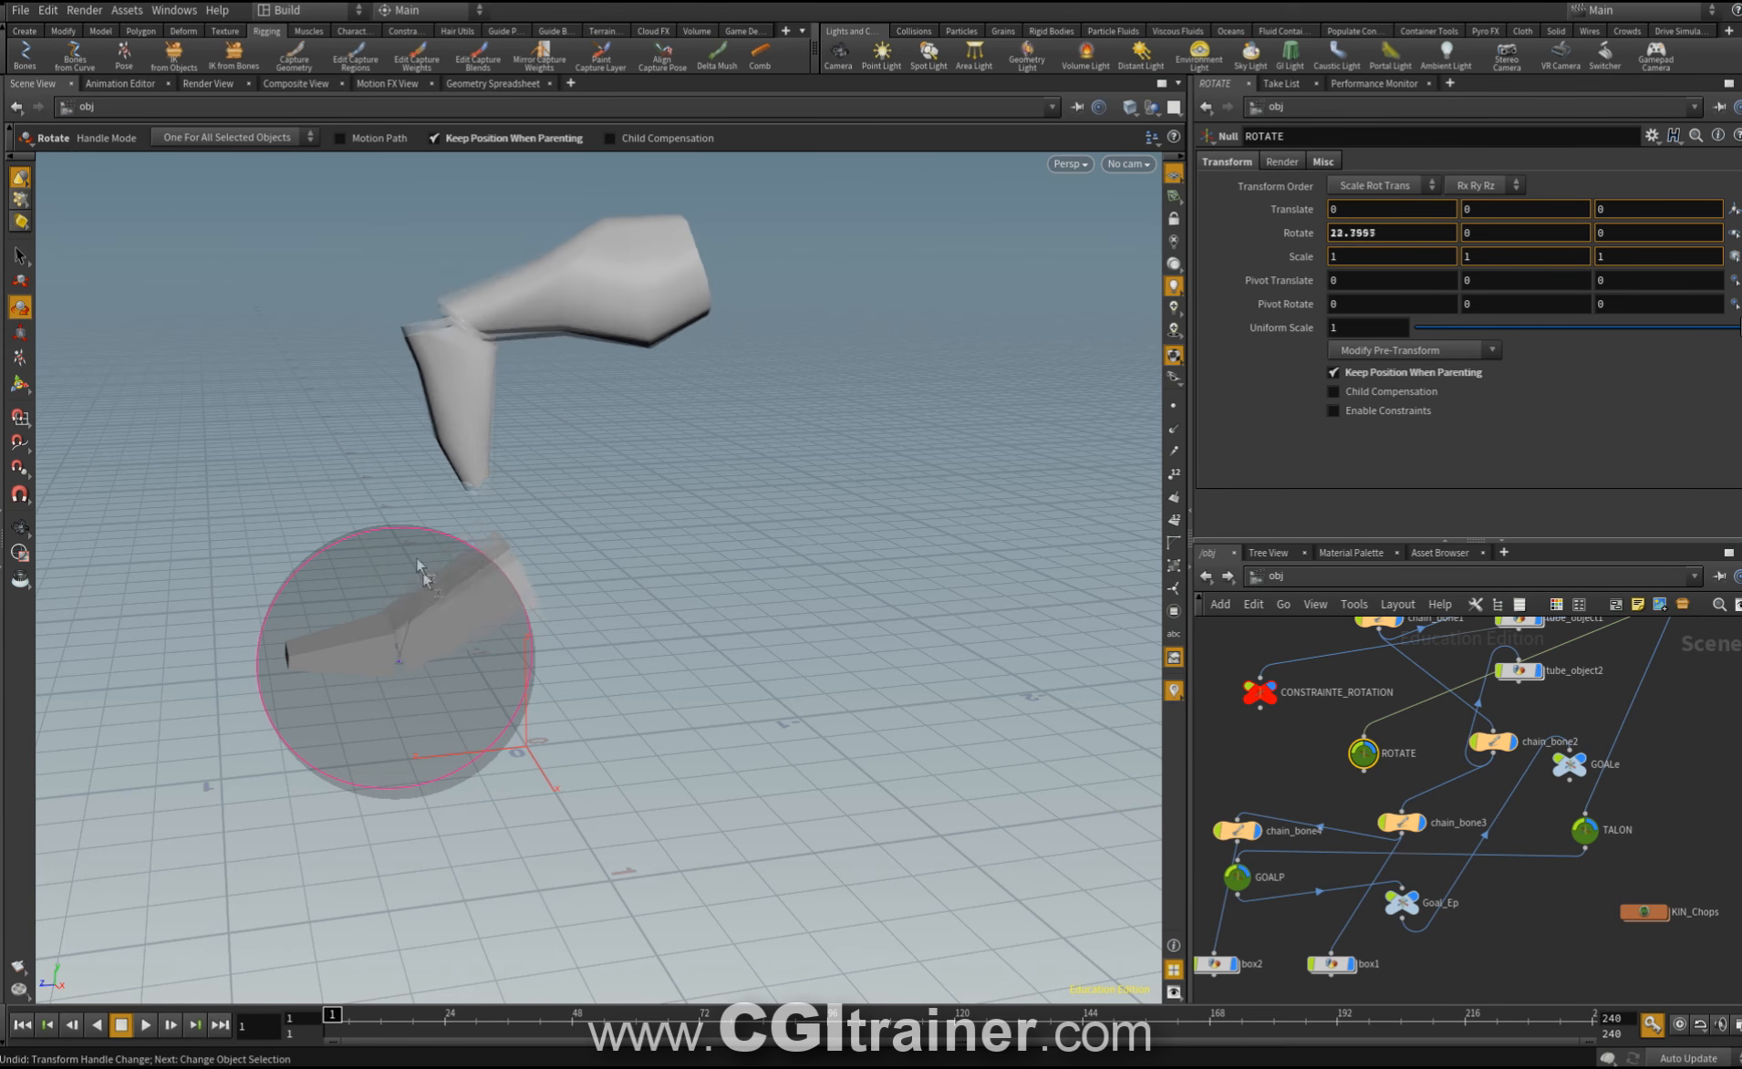
{"action": "left_click_drag", "start_coordinate": [187, 484], "coordinate": [389, 447]}
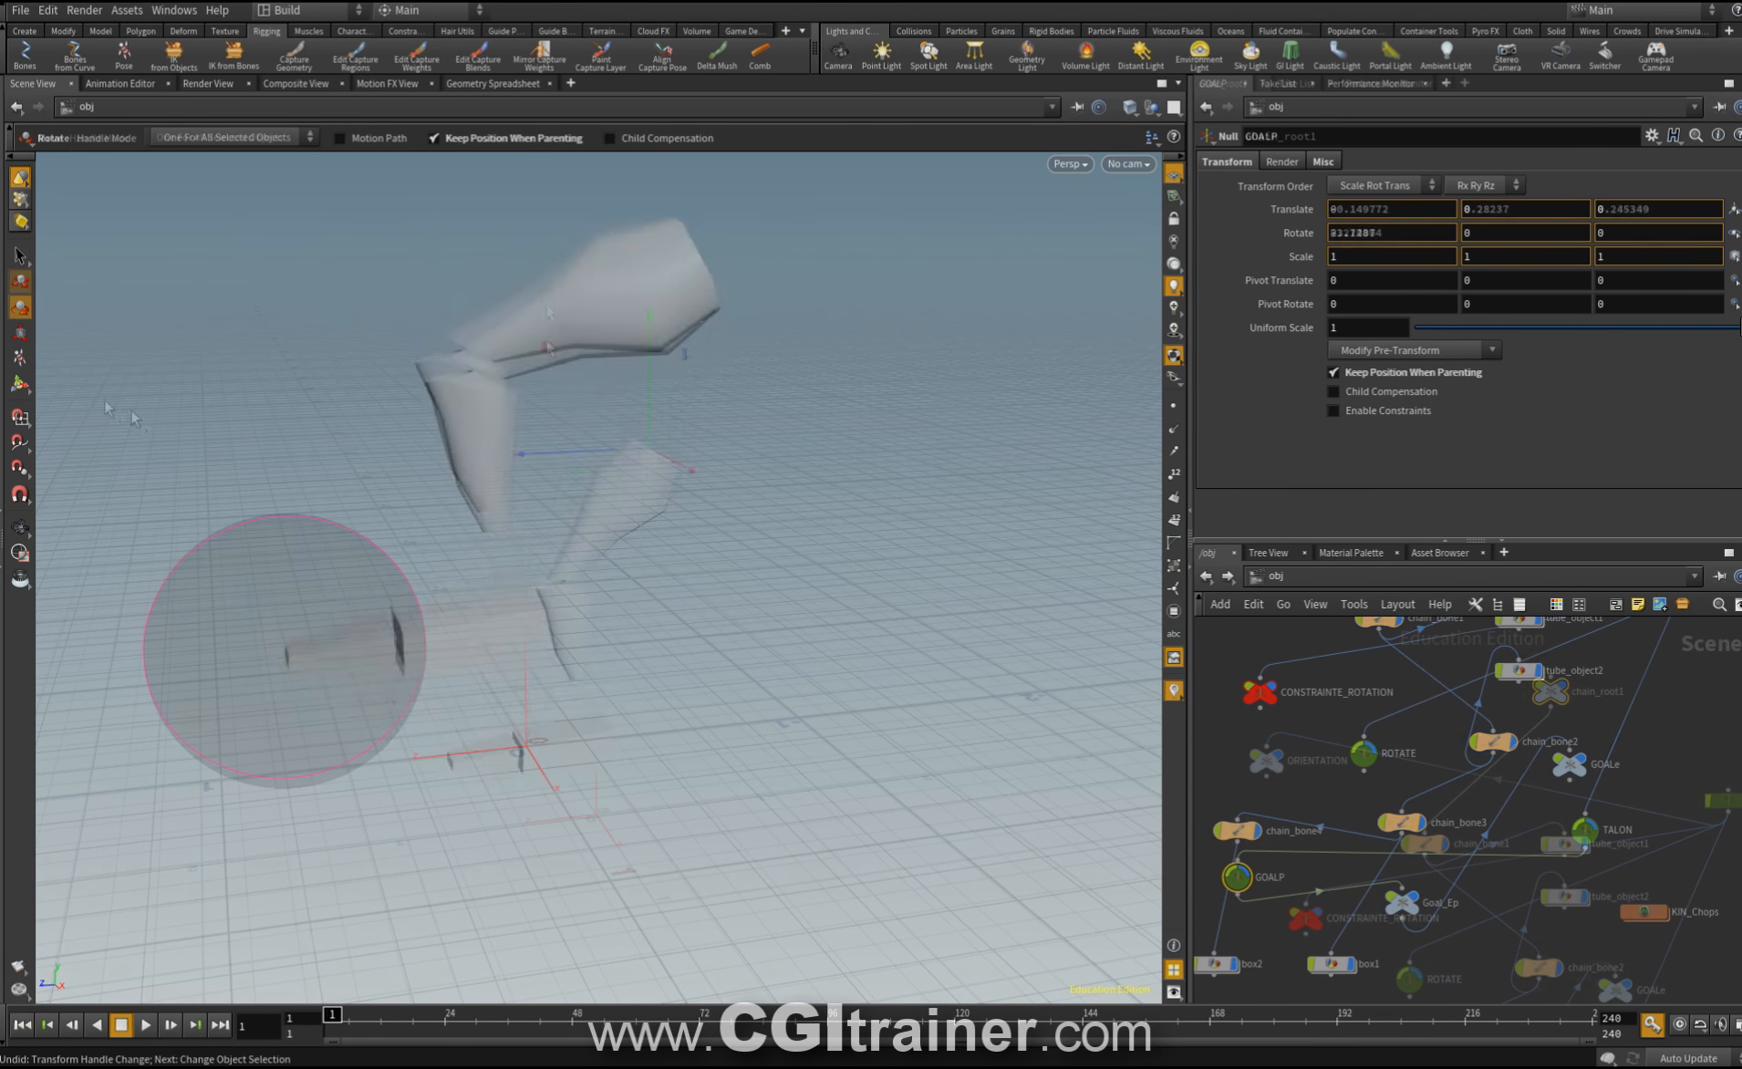
{"action": "left_click_drag", "start_coordinate": [283, 160], "coordinate": [471, 423]}
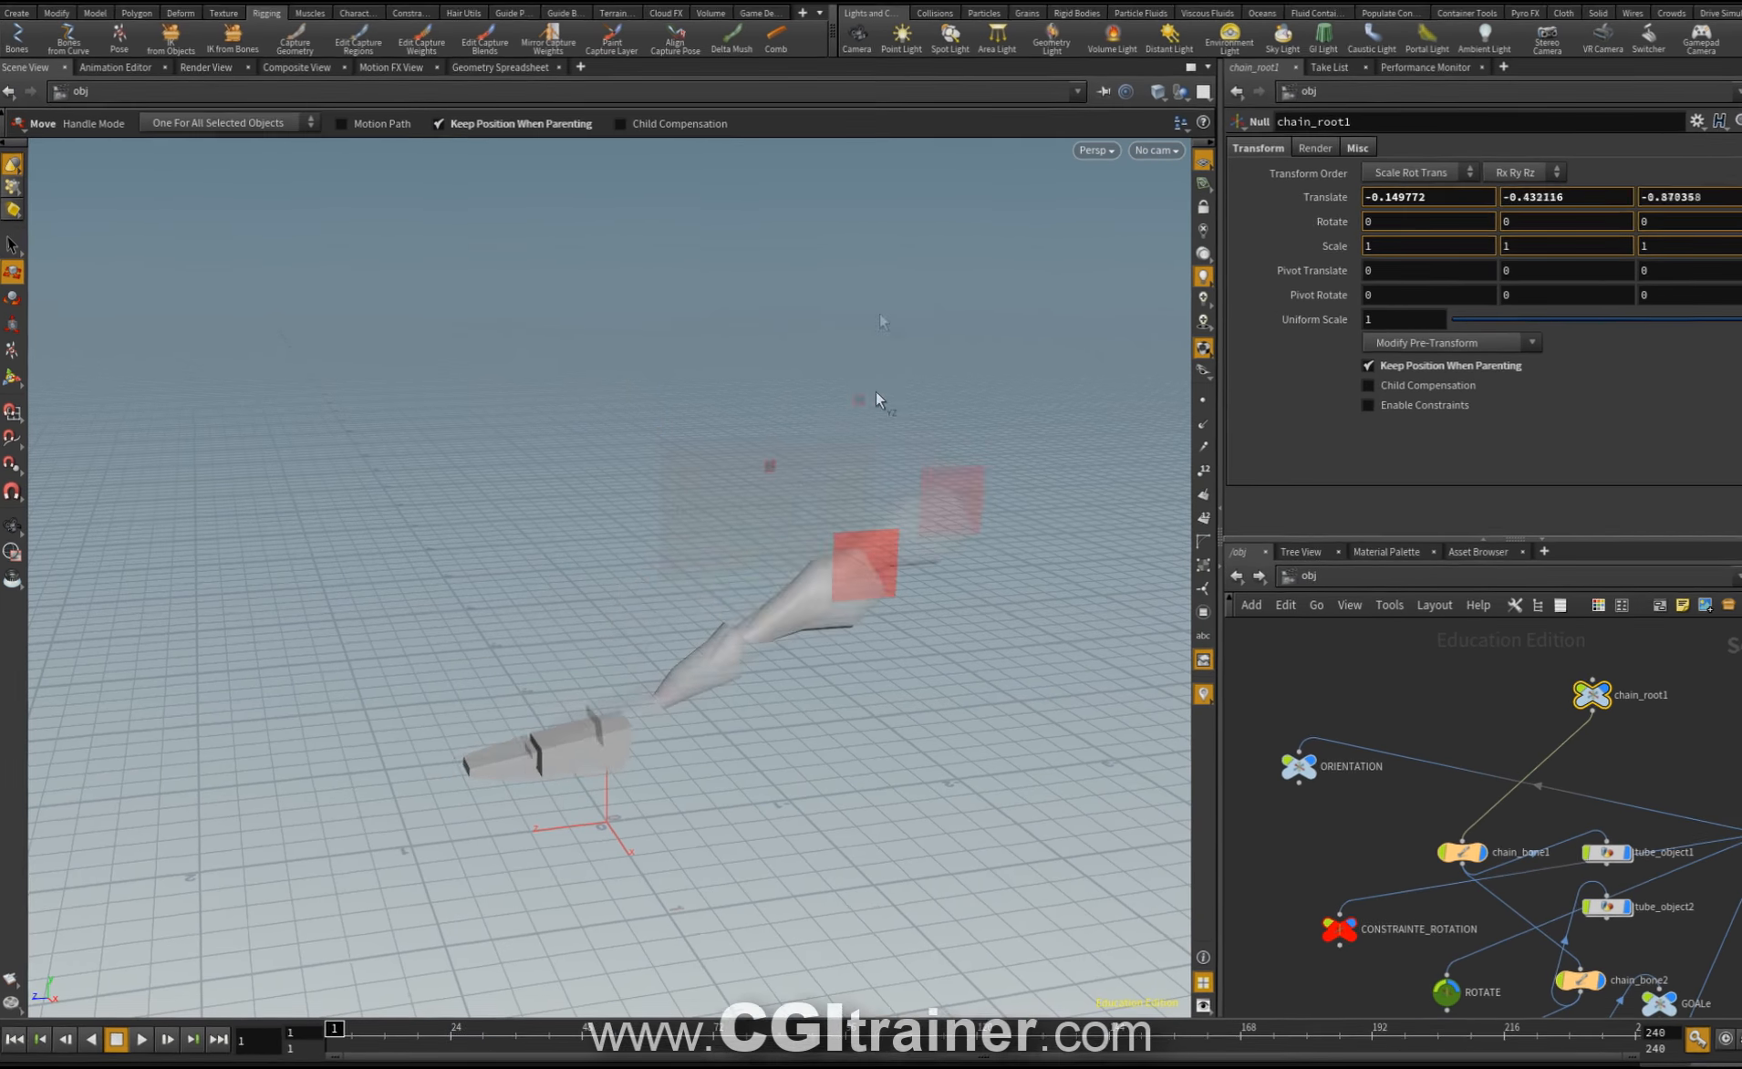
{"action": "left_click_drag", "start_coordinate": [876, 392], "coordinate": [301, 173]}
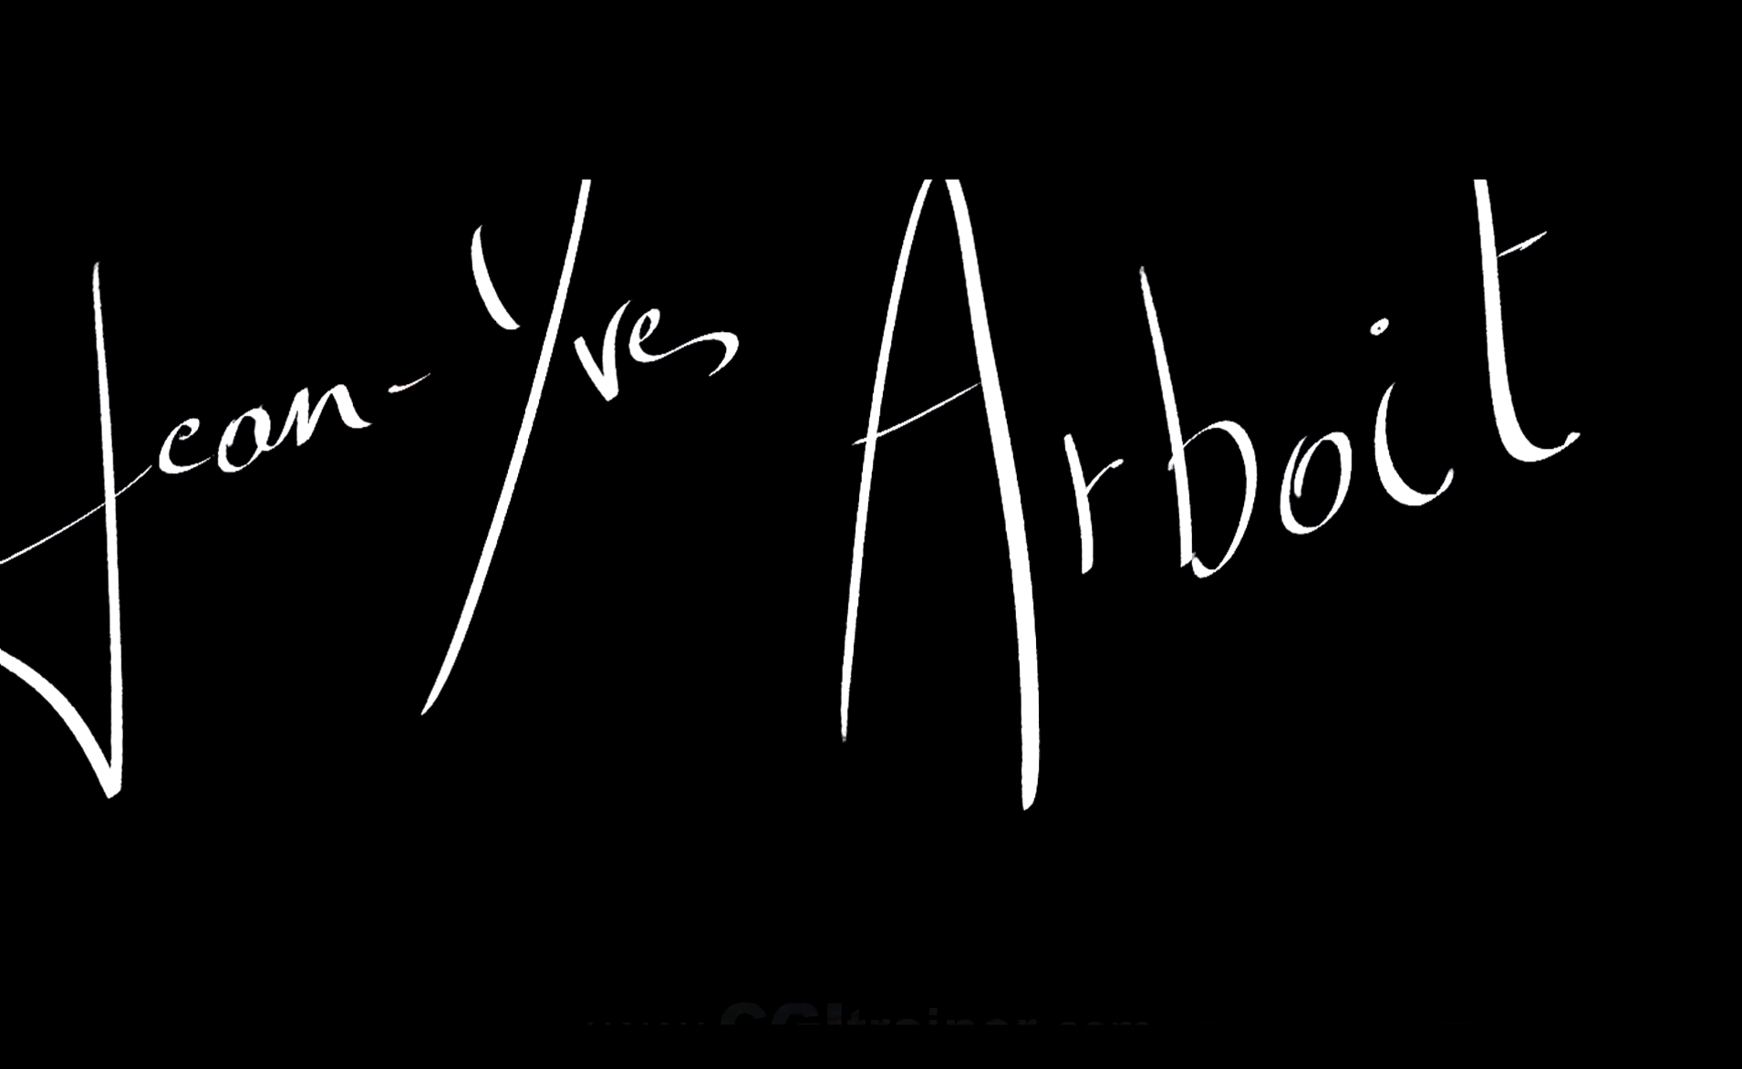